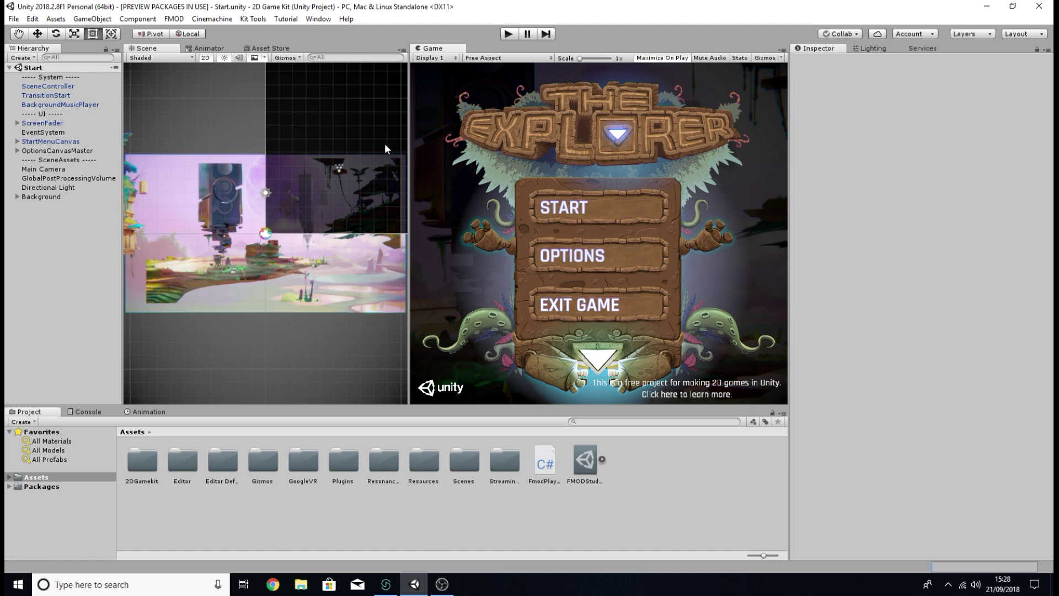
# Search the Asset Store for "2d game kit", clear the search and return to the scene view
pyautogui.click(268, 48)
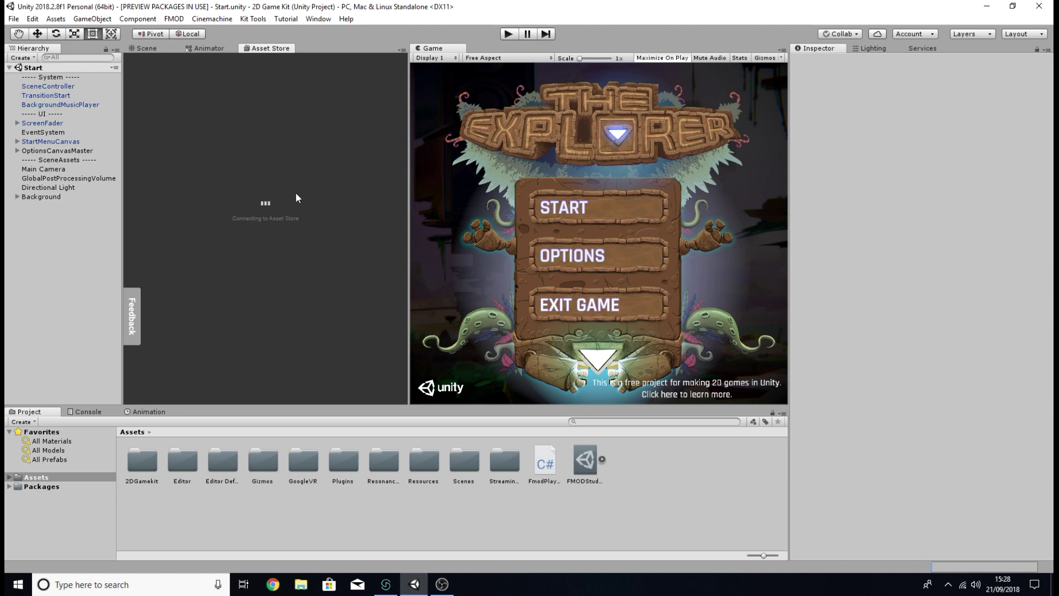
pyautogui.click(280, 85)
pyautogui.write('2d')
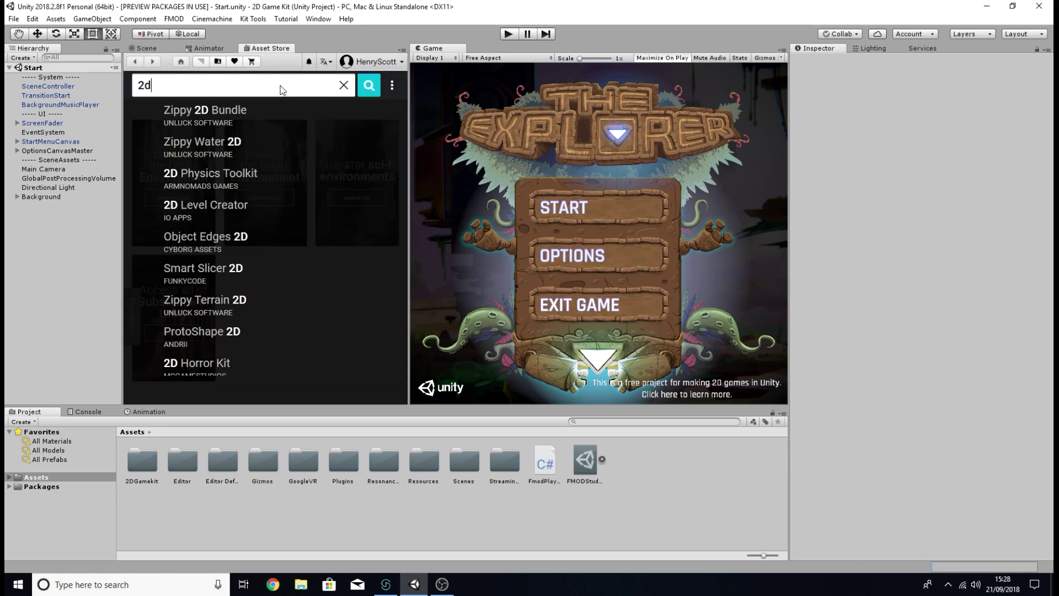
pyautogui.write(' game kit')
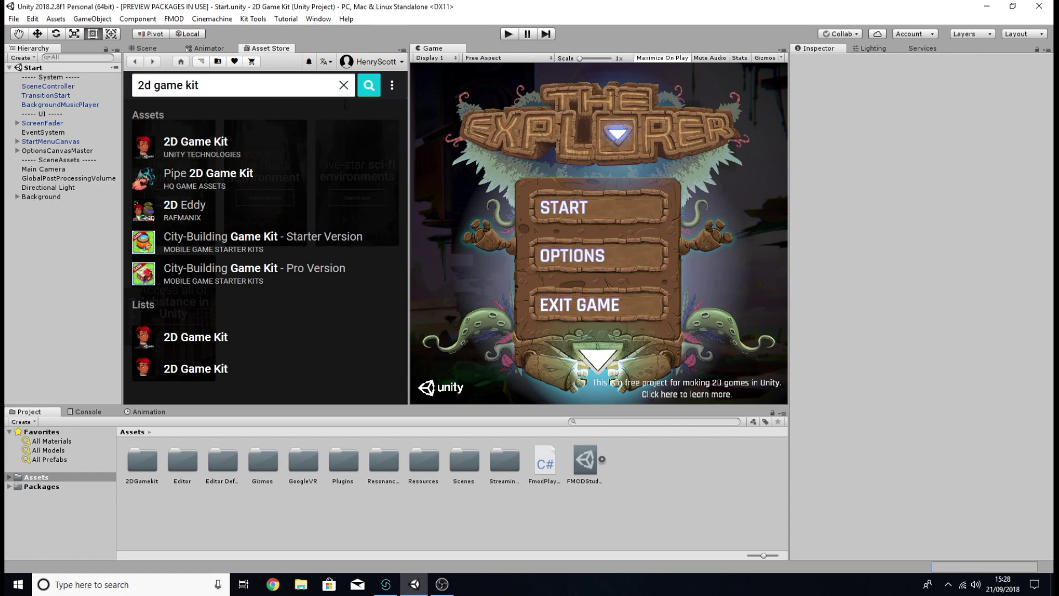
pyautogui.click(344, 85)
pyautogui.click(142, 48)
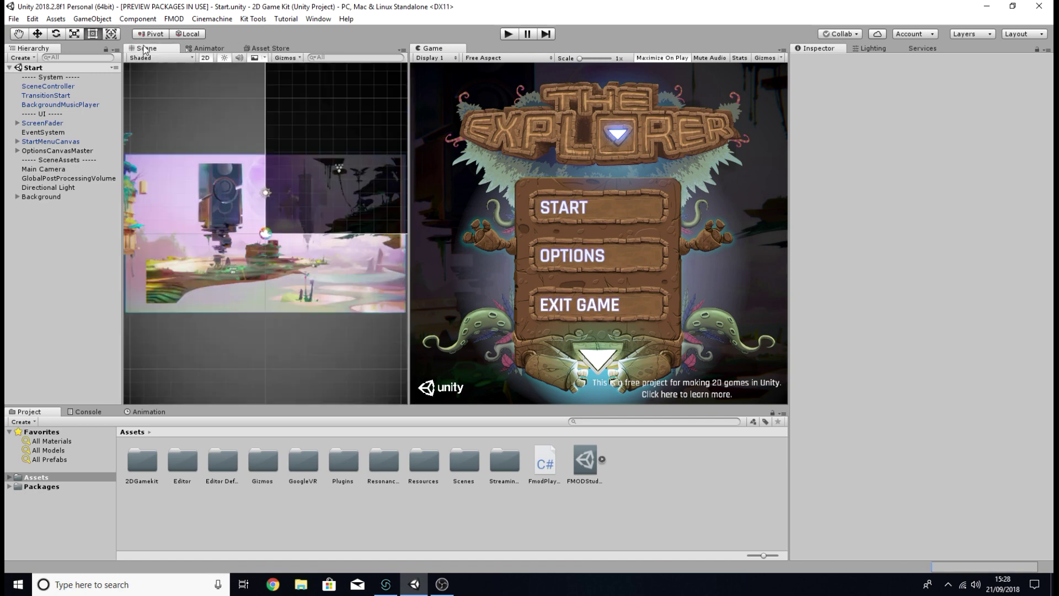
# Show the FMOD Studio settings of the project for inspection
pyautogui.click(177, 20)
pyautogui.click(193, 32)
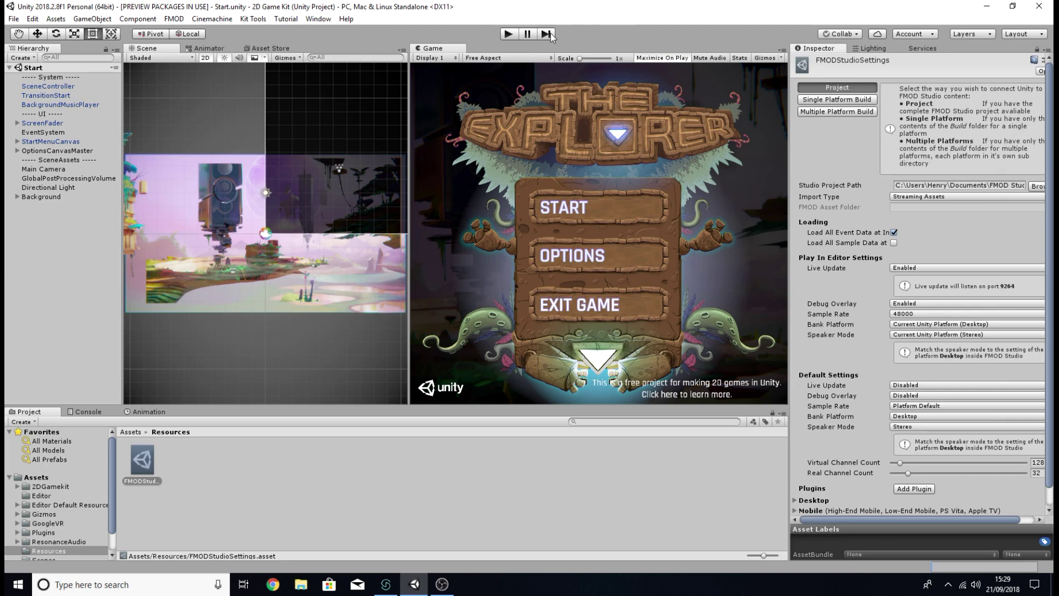
# Run the project in Play mode and start the game from its main menu
pyautogui.click(508, 35)
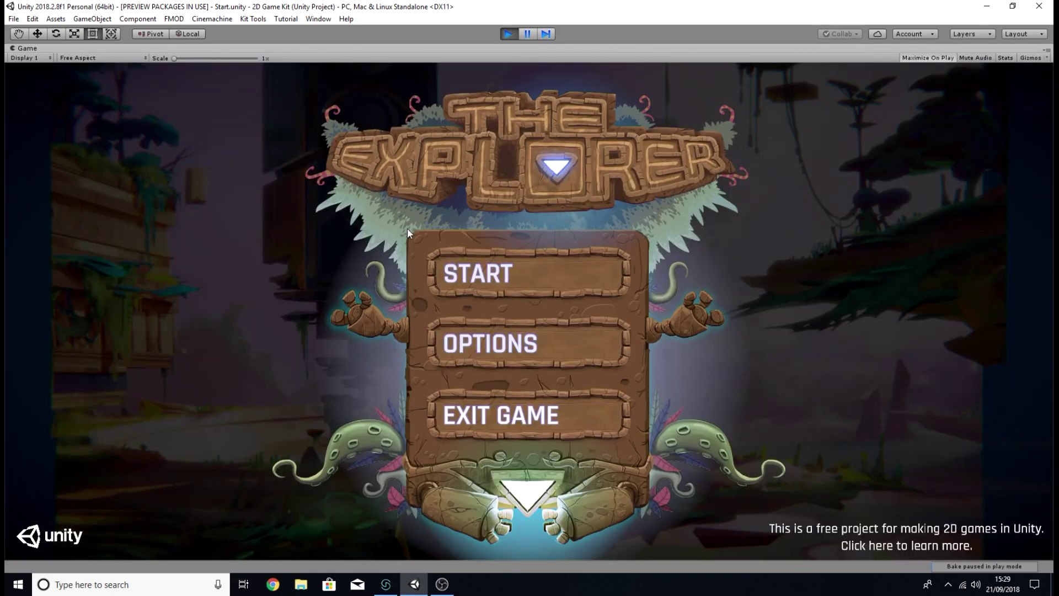
pyautogui.click(485, 270)
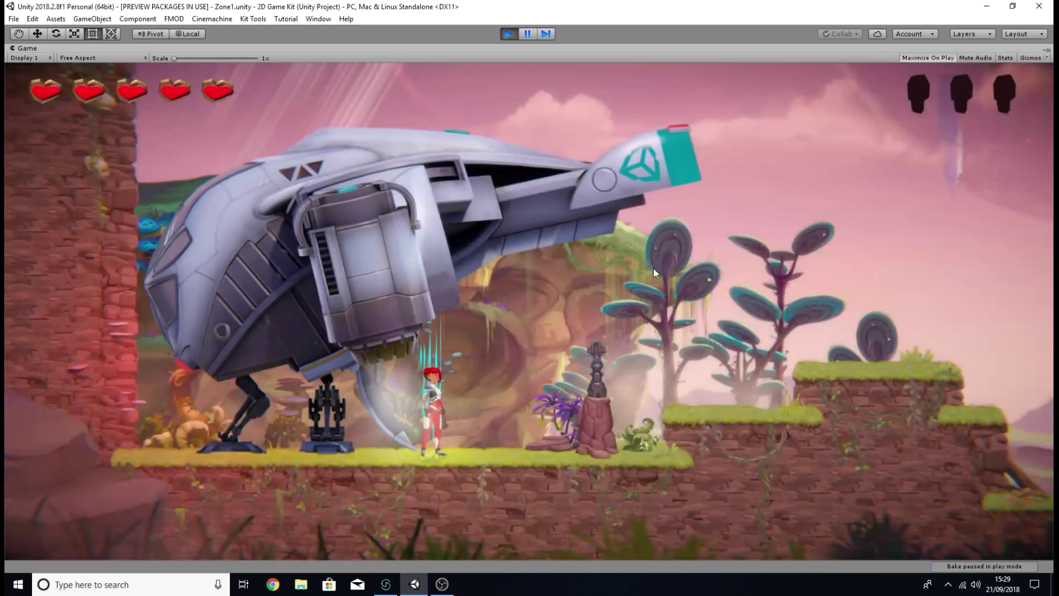
# Set the in-game music volume to about 80% and the master volume to full, and resume the game
pyautogui.press('Escape')
pyautogui.click(452, 287)
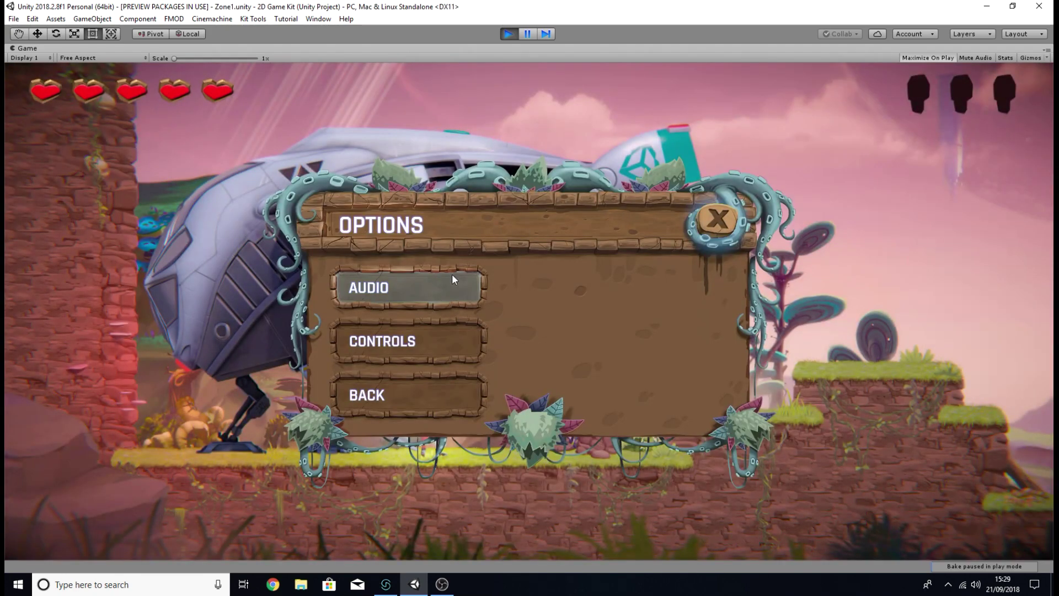
pyautogui.click(436, 289)
pyautogui.moveTo(622, 311); pyautogui.dragTo(601, 313)
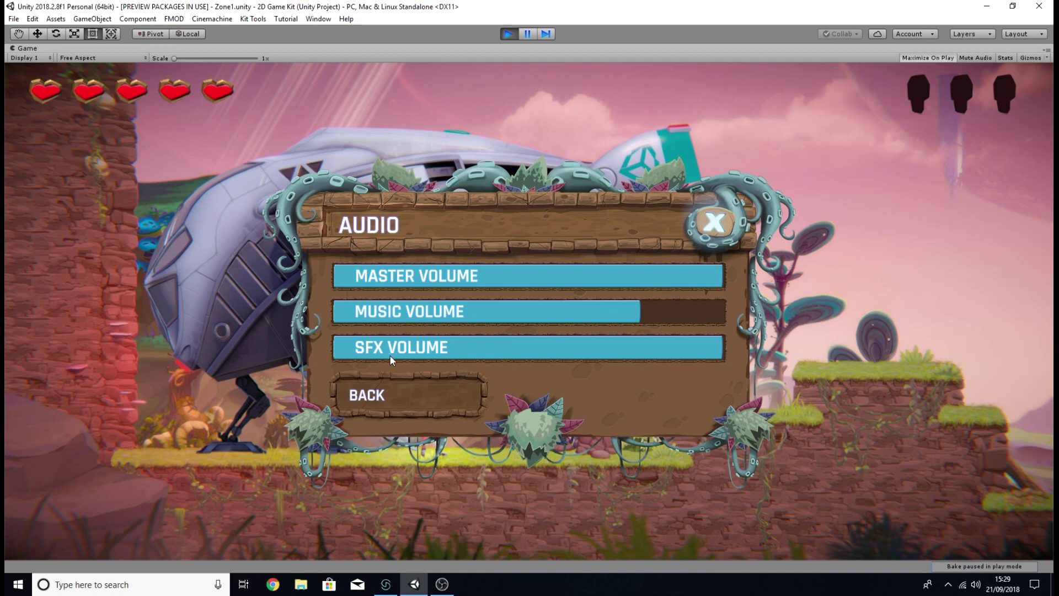
pyautogui.moveTo(555, 279); pyautogui.dragTo(773, 280)
pyautogui.click(714, 220)
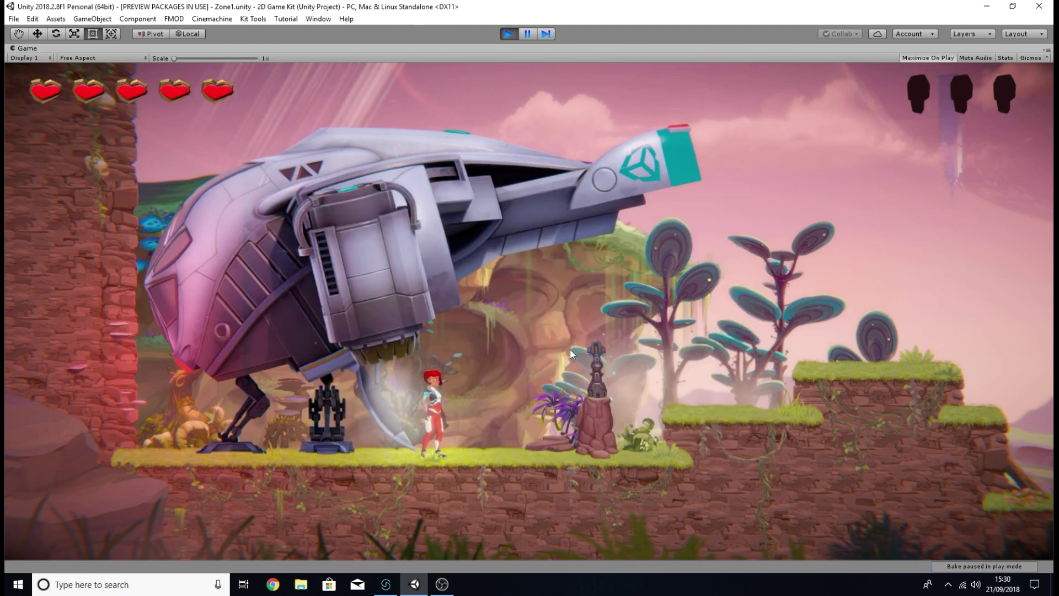
# Test walking and jumping with the character beneath the spaceship, ending at the first statue checkpoint
pyautogui.press('d')
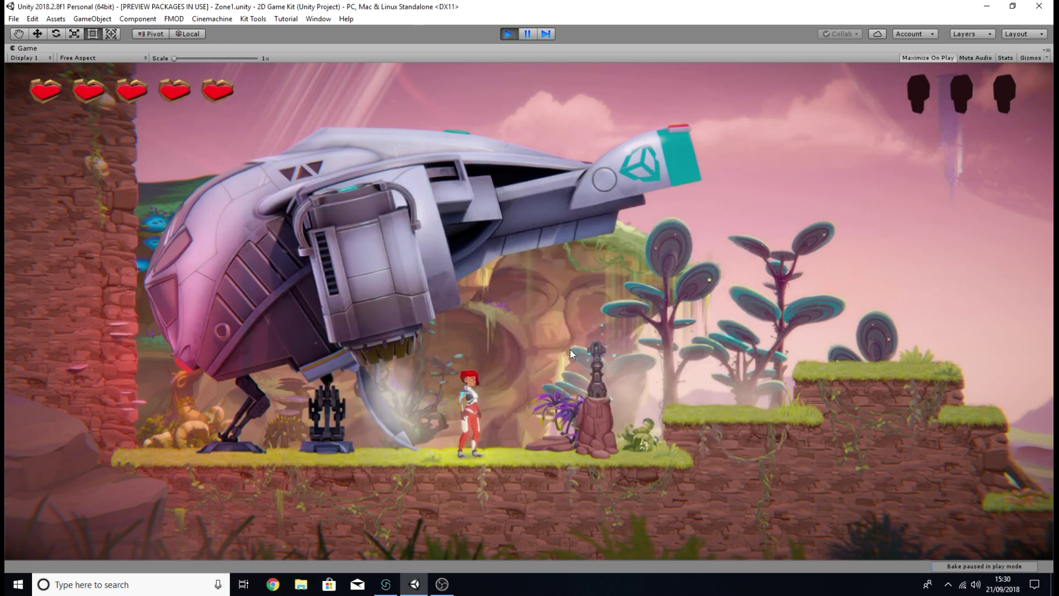
pyautogui.press('a')
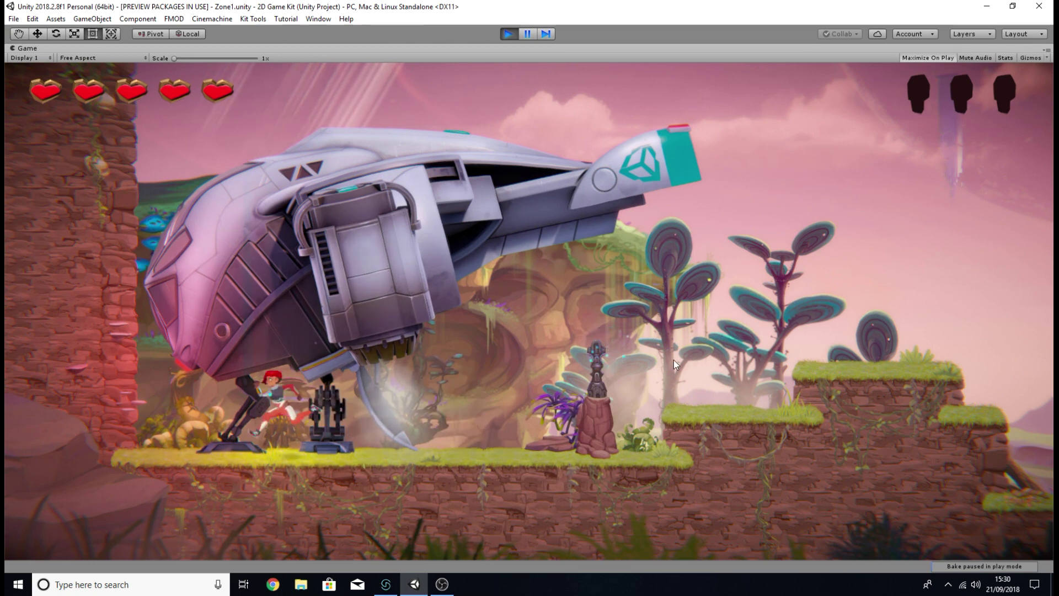
pyautogui.press('d')
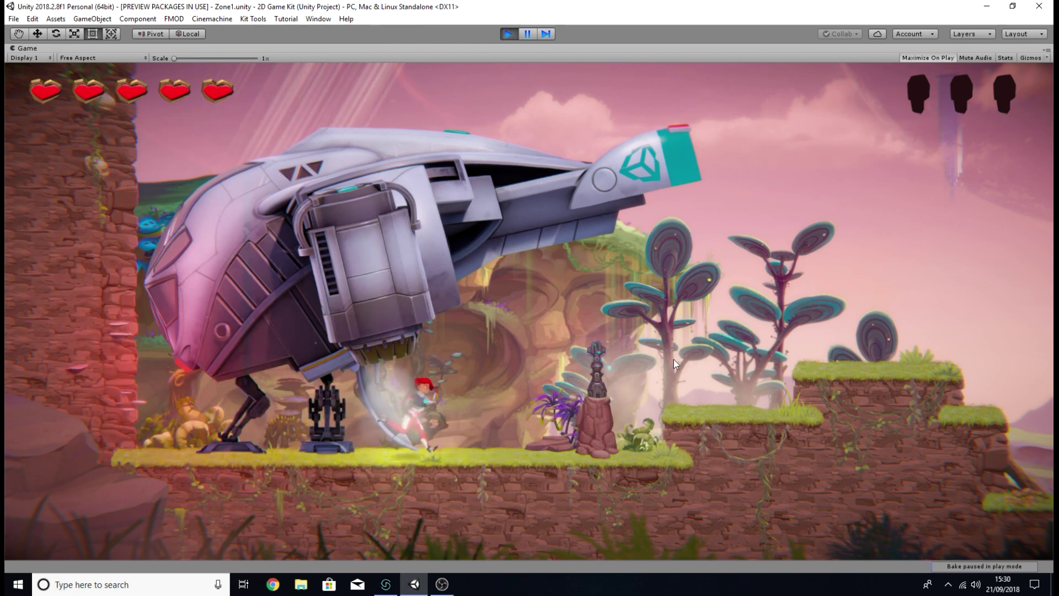
pyautogui.press('d')
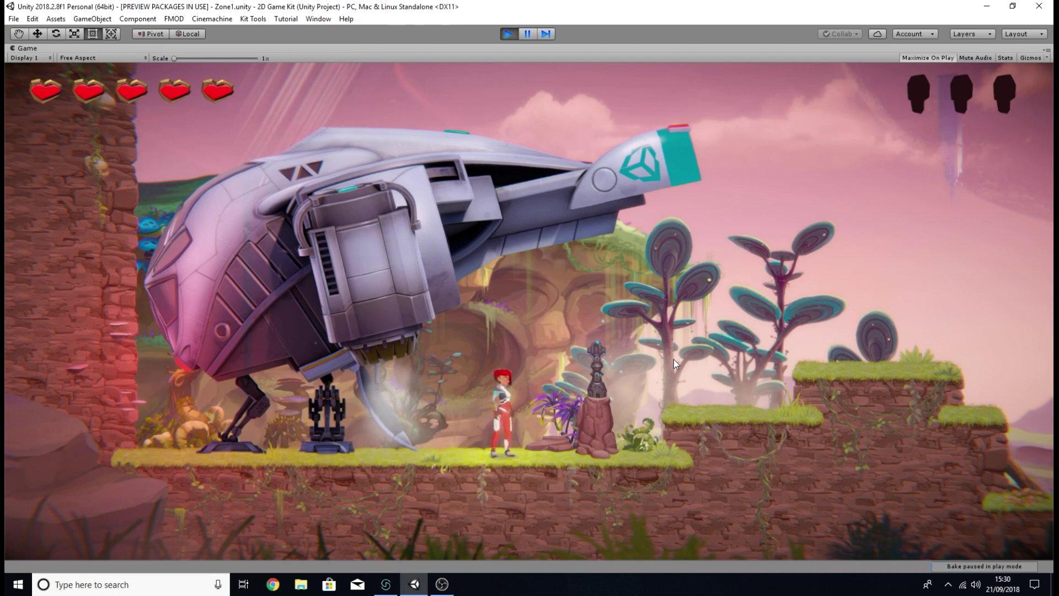
pyautogui.press('a')
pyautogui.press('space')
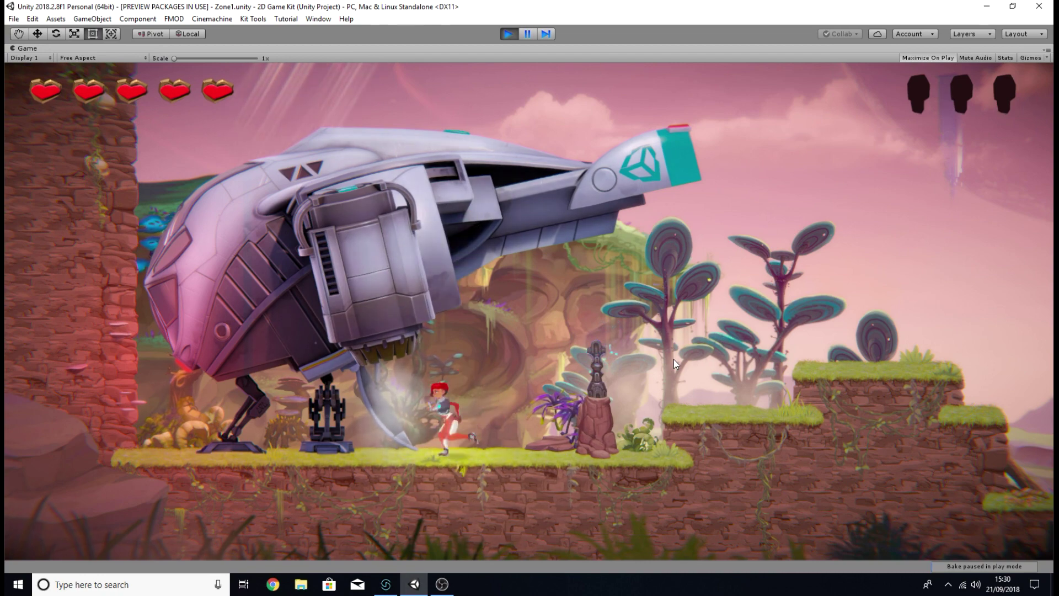
pyautogui.press('space')
pyautogui.press('d')
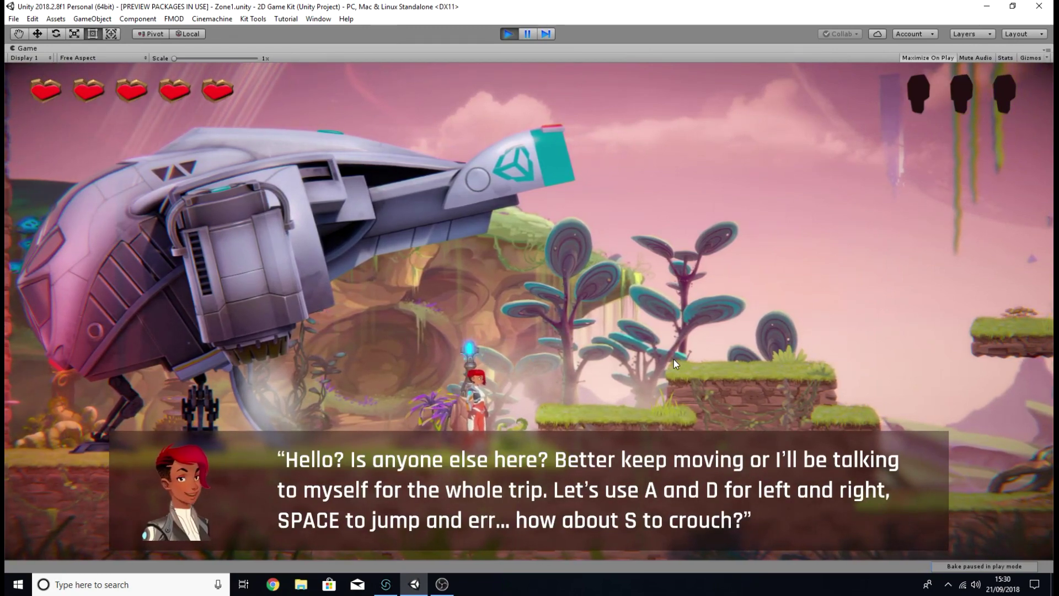
# Jump the character up the grassy ledges and run back to the first statue
pyautogui.press('space')
pyautogui.press('d')
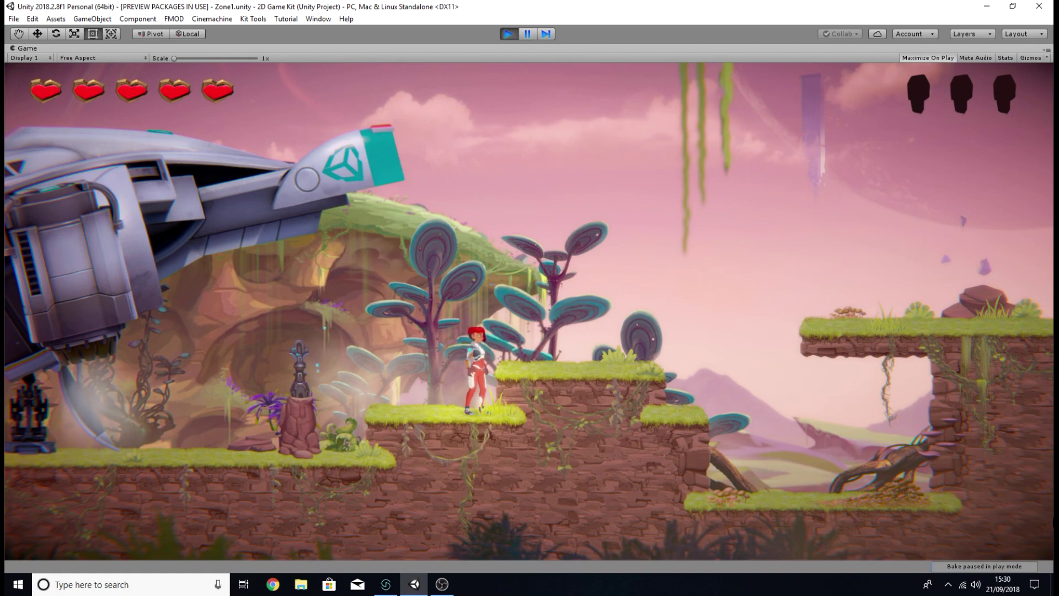
pyautogui.press('space')
pyautogui.press('space')
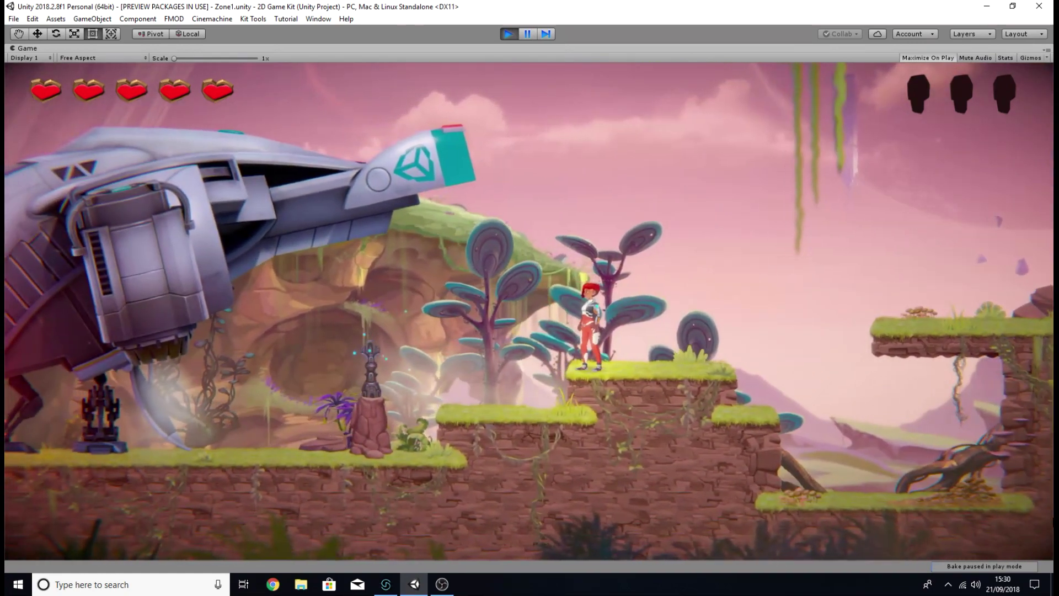
pyautogui.press('a')
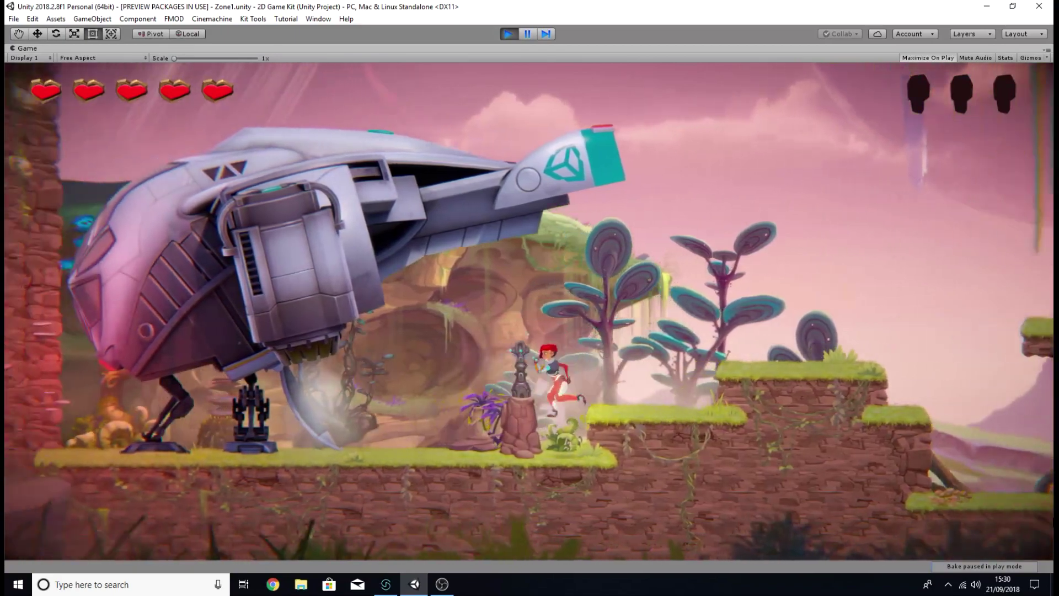
pyautogui.press('d')
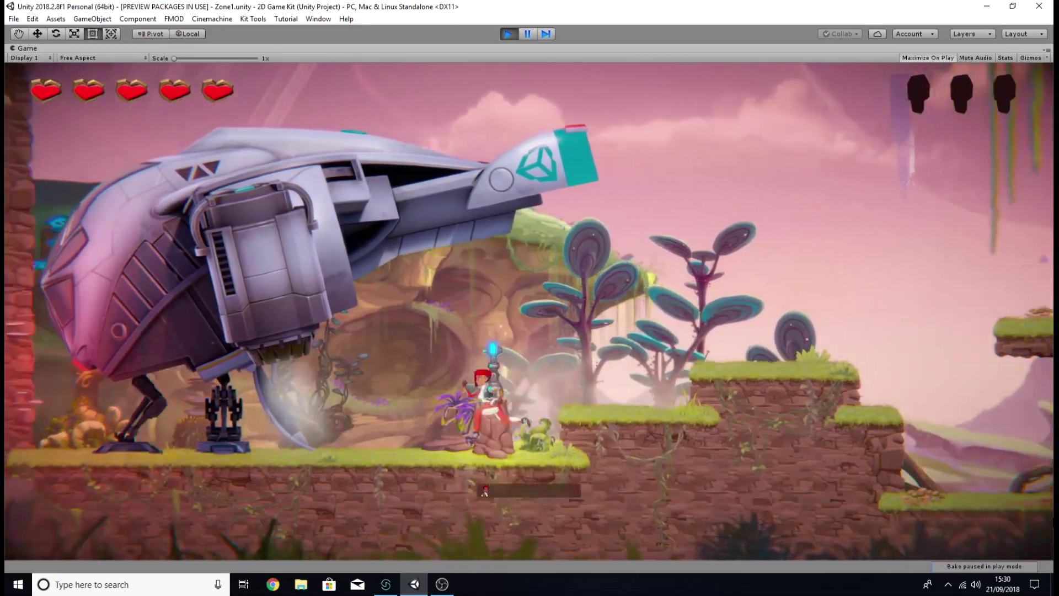
# Jump across the ledges to the spongy platform and drop the character through it to reach Zone2
pyautogui.press('space')
pyautogui.press('d')
pyautogui.press('space')
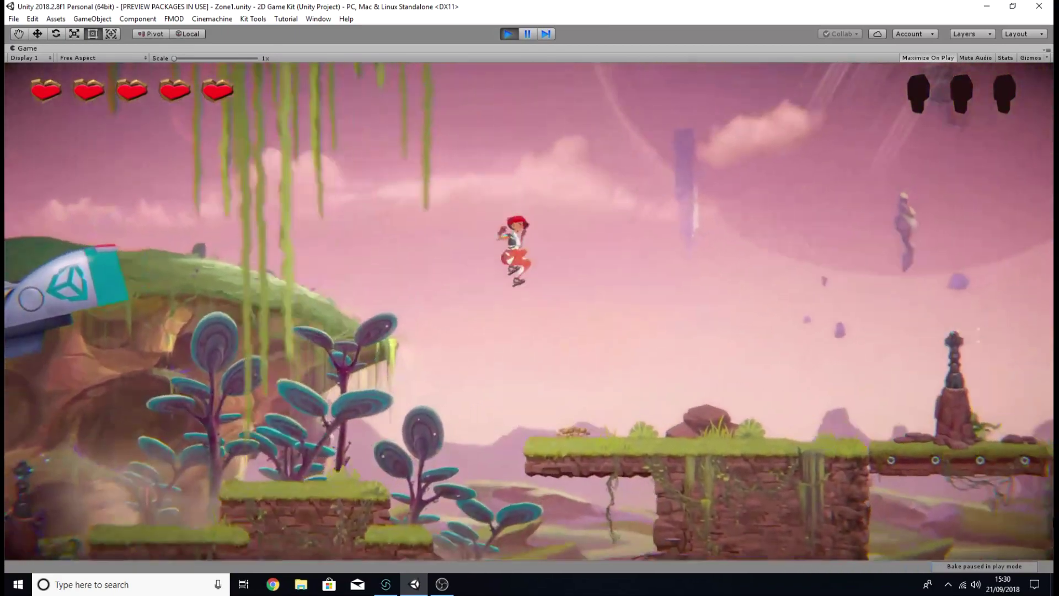
pyautogui.press('d')
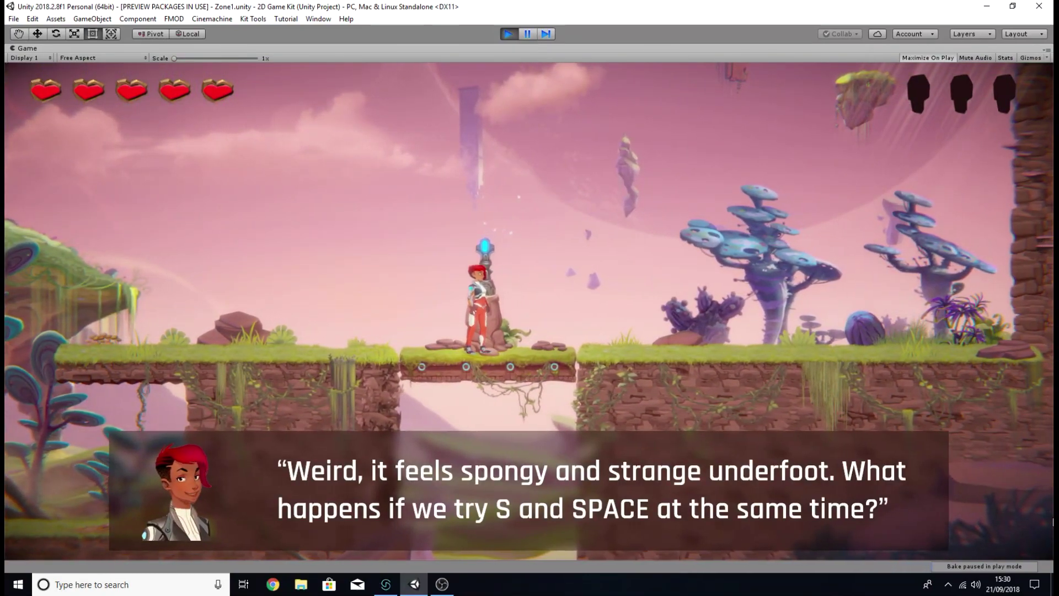
pyautogui.press('d')
pyautogui.hotkey('s', 'space')
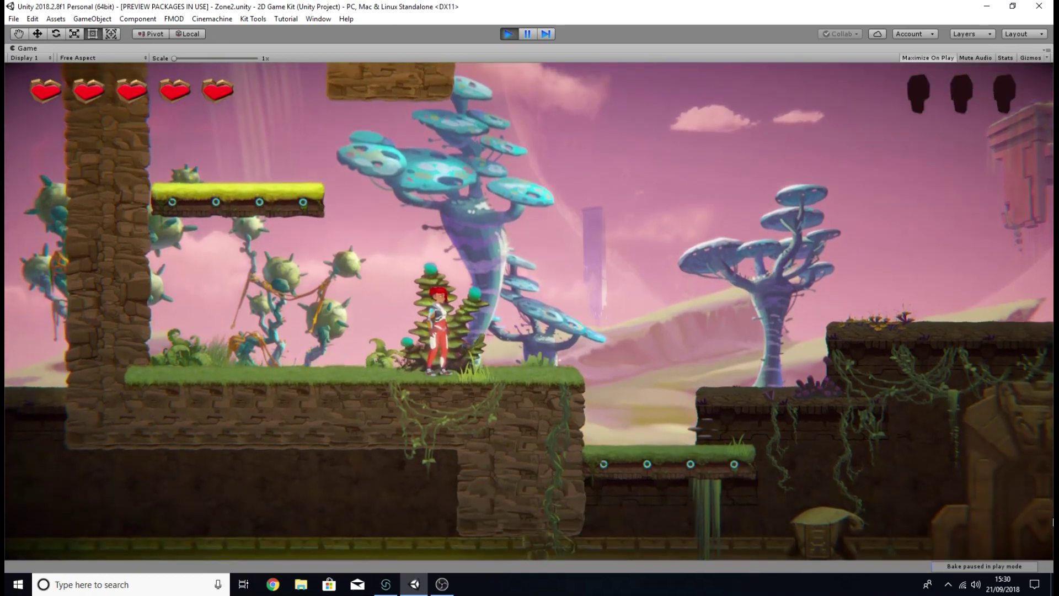
# Run through Zone2 past the large door and collect the glowing key above the stone pedestal
pyautogui.press('d')
pyautogui.press('space')
pyautogui.press('d')
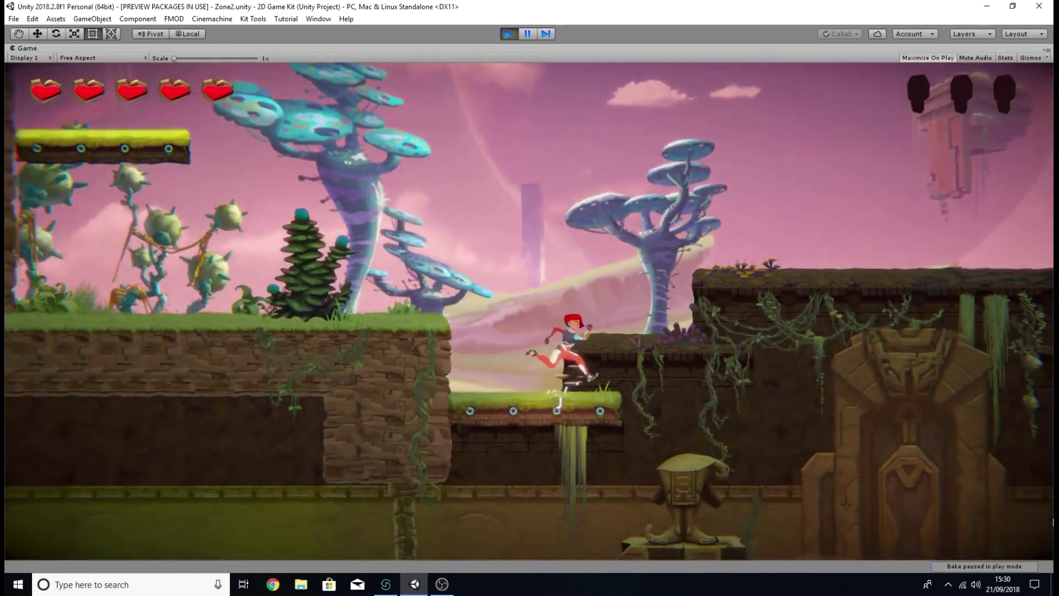
pyautogui.press('space')
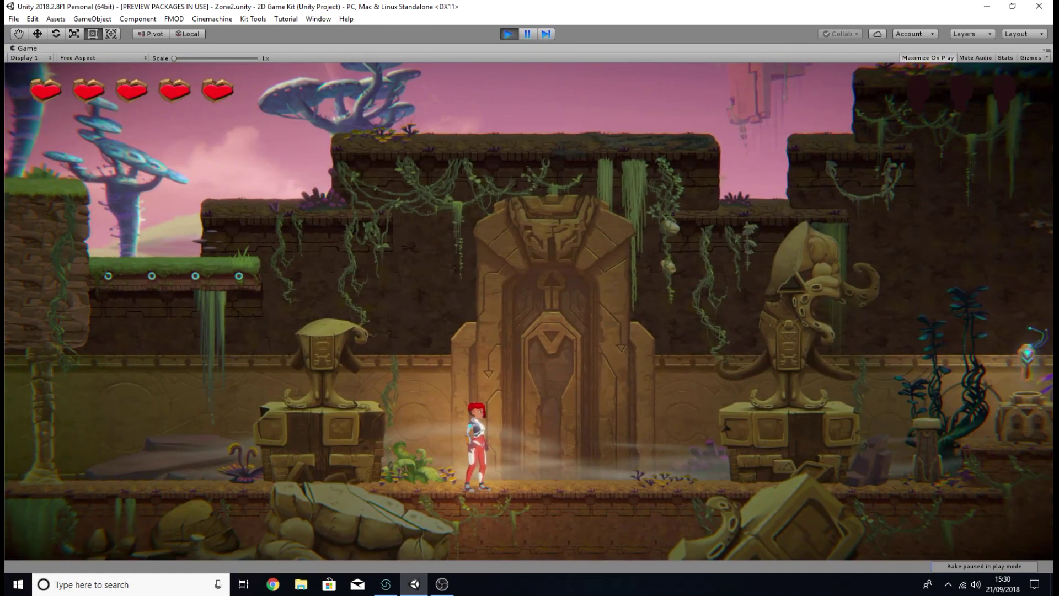
pyautogui.press('d')
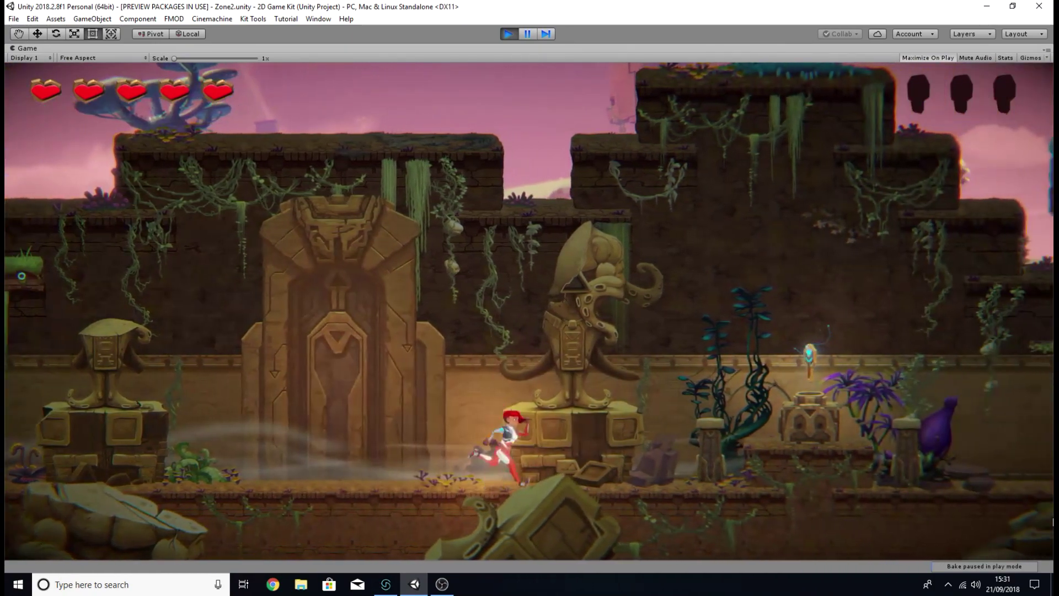
pyautogui.press('d')
pyautogui.press('space')
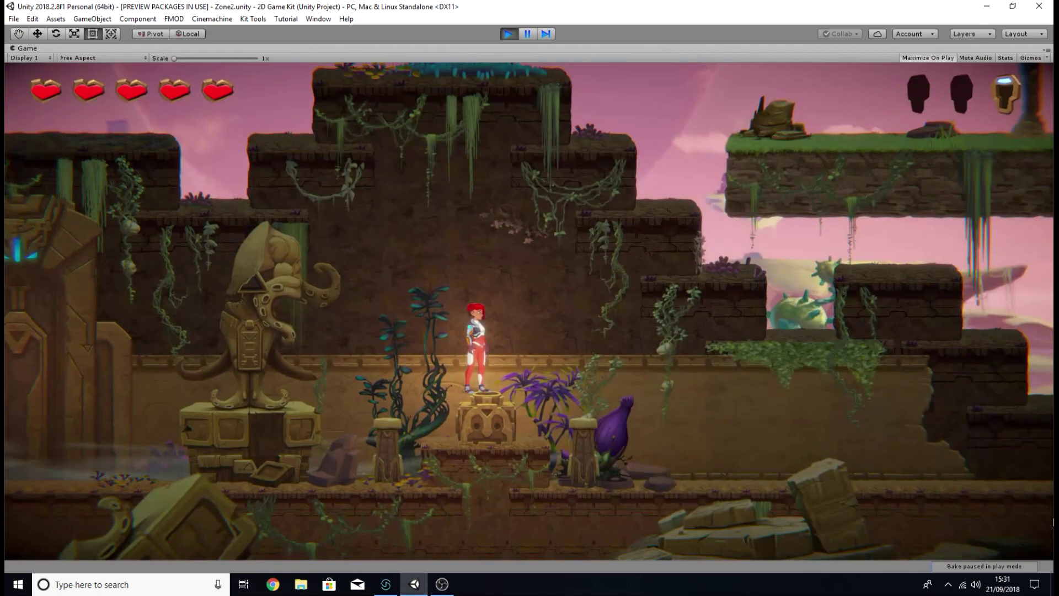
# Run the character back toward the door, and return past the pedestal to the purple bulb plant
pyautogui.press('a')
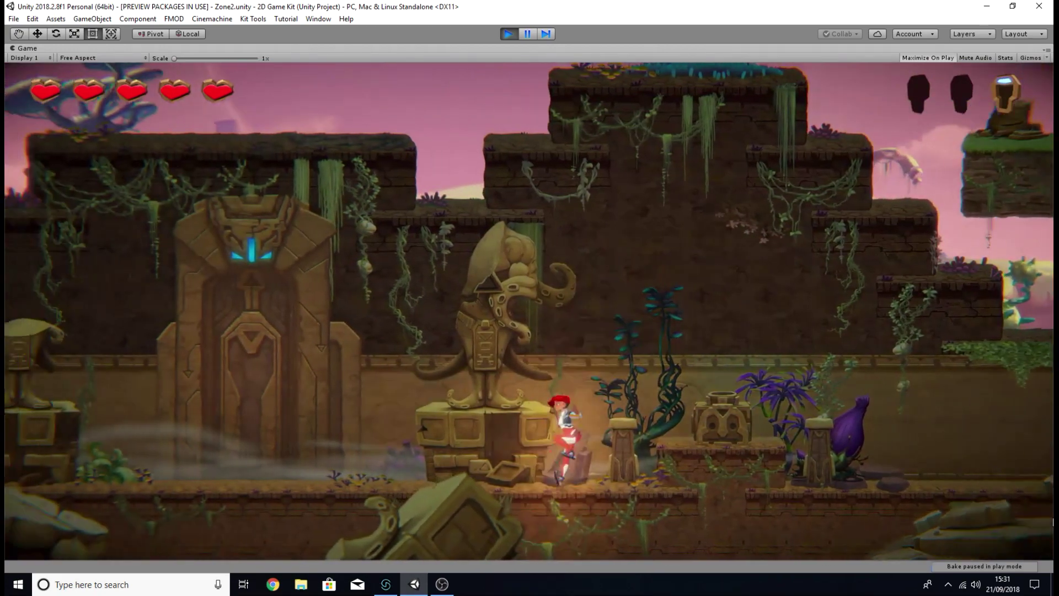
pyautogui.press('d')
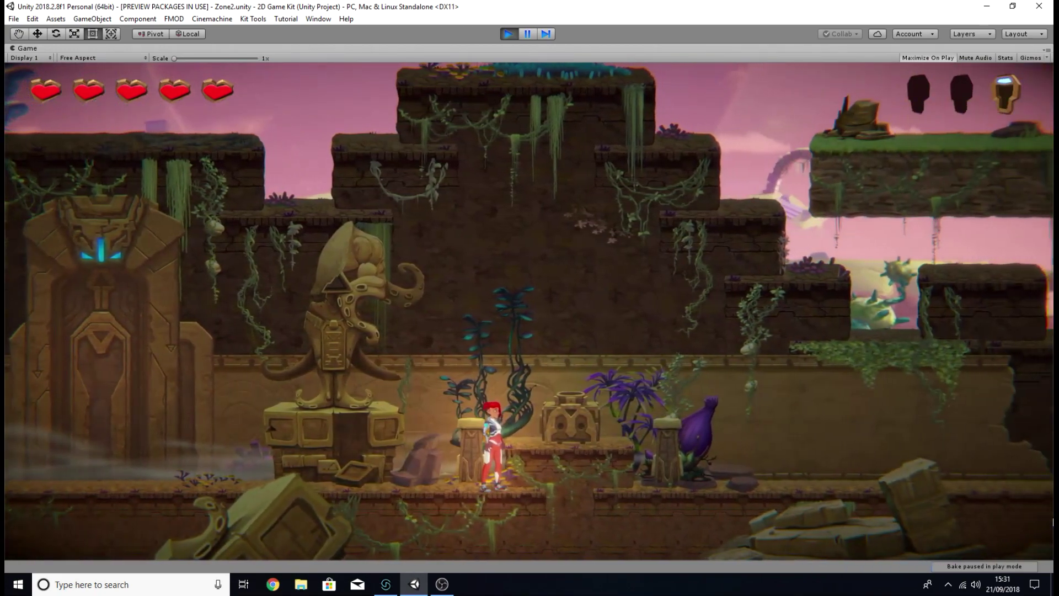
pyautogui.press('space')
pyautogui.press('d')
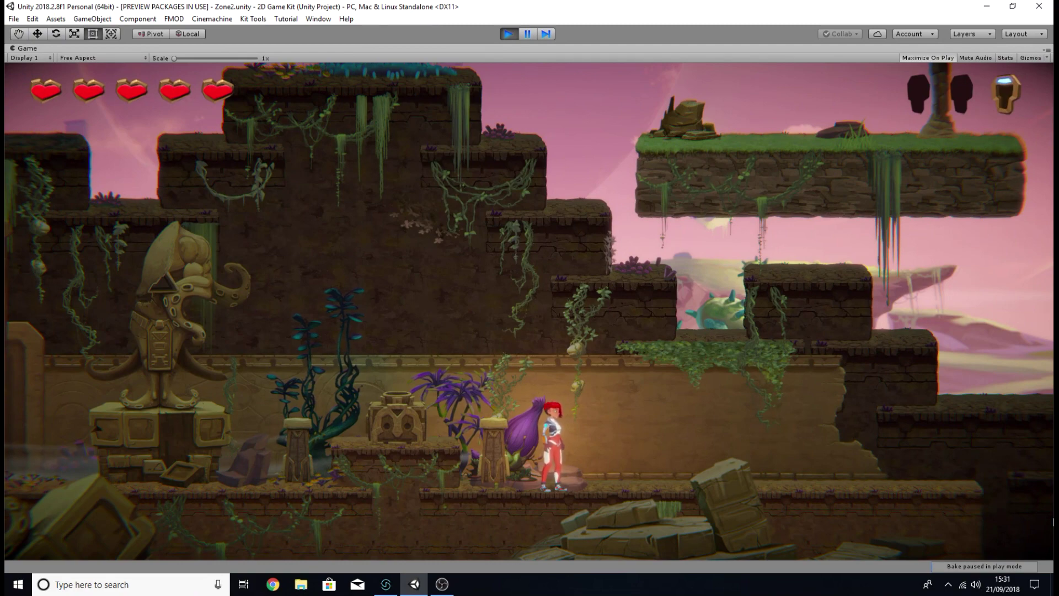
# Pause the game, turn the music volume down to zero in the audio options, and resume playing
pyautogui.press('Escape')
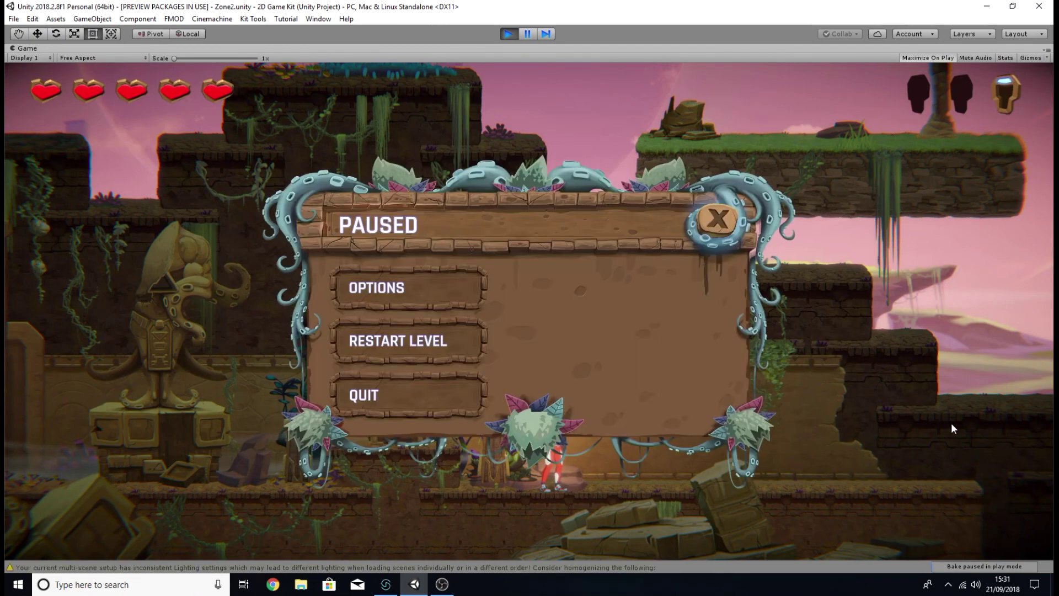
pyautogui.click(441, 282)
pyautogui.click(429, 292)
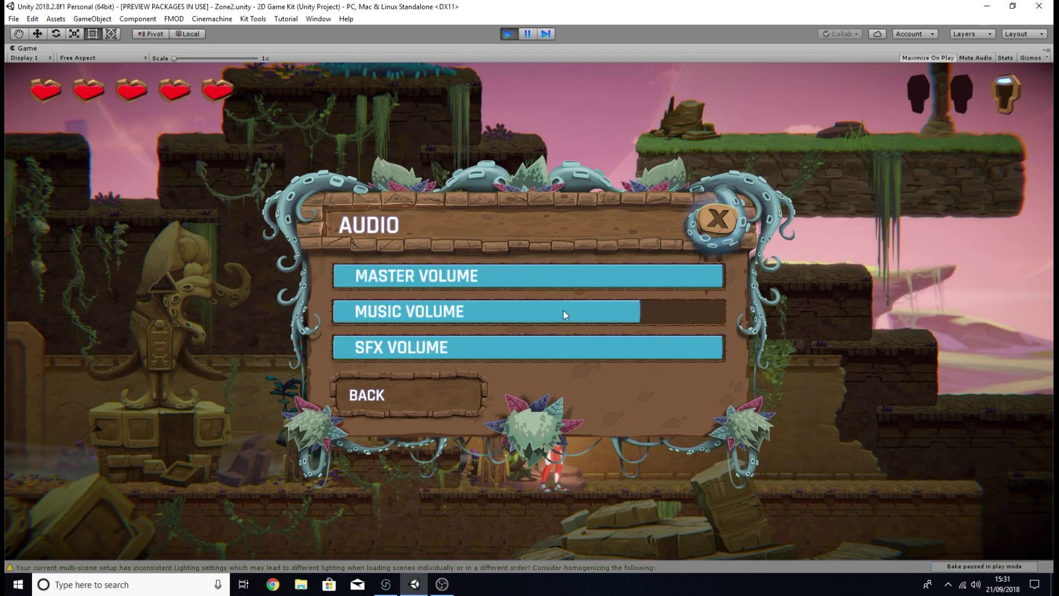
pyautogui.moveTo(564, 310); pyautogui.dragTo(277, 336)
pyautogui.click(711, 220)
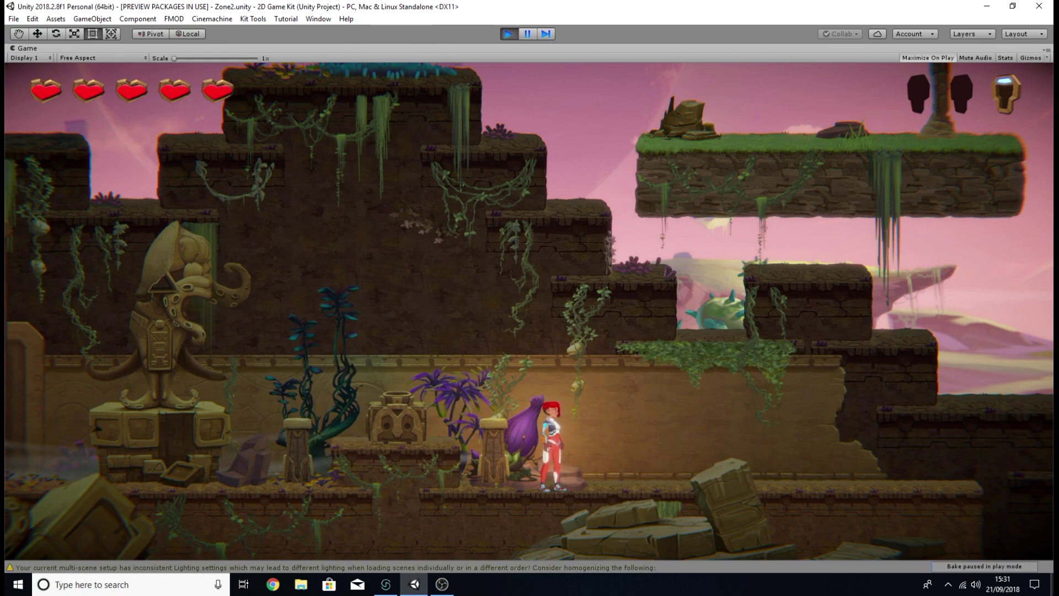
# Pause the game and bring up the list of controls in its options
pyautogui.press('Escape')
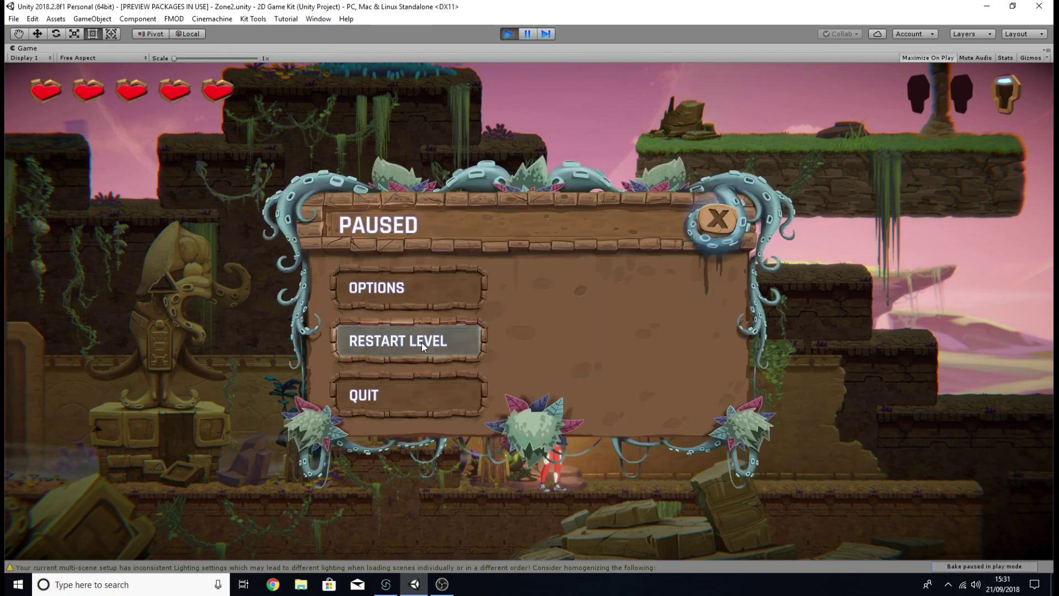
pyautogui.click(429, 283)
pyautogui.click(426, 328)
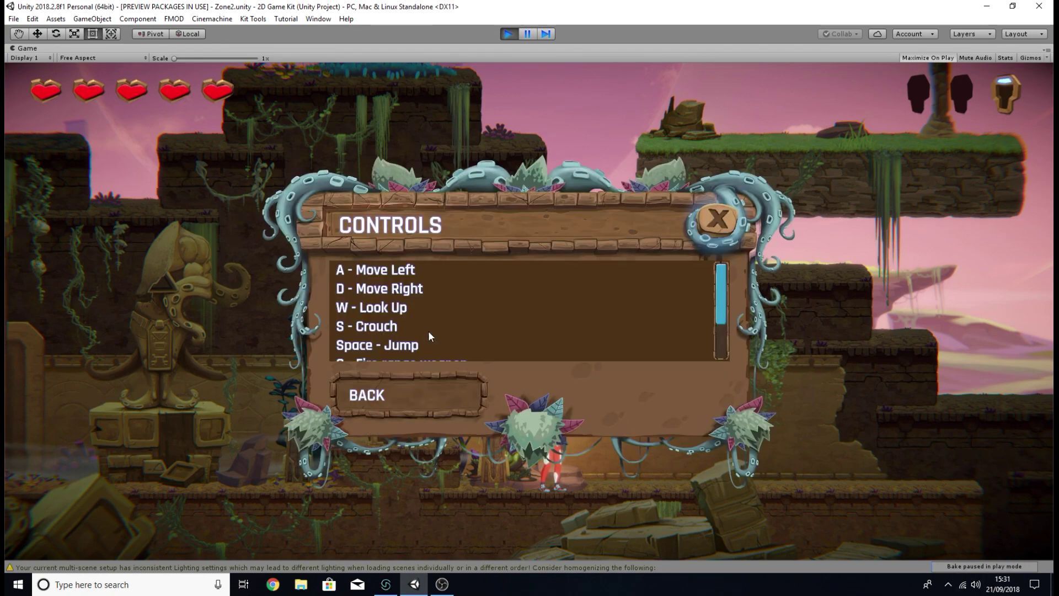
# Raise the music volume to about three quarters in the audio options and resume playing
pyautogui.click(458, 371)
pyautogui.click(419, 294)
pyautogui.moveTo(405, 313); pyautogui.dragTo(635, 319)
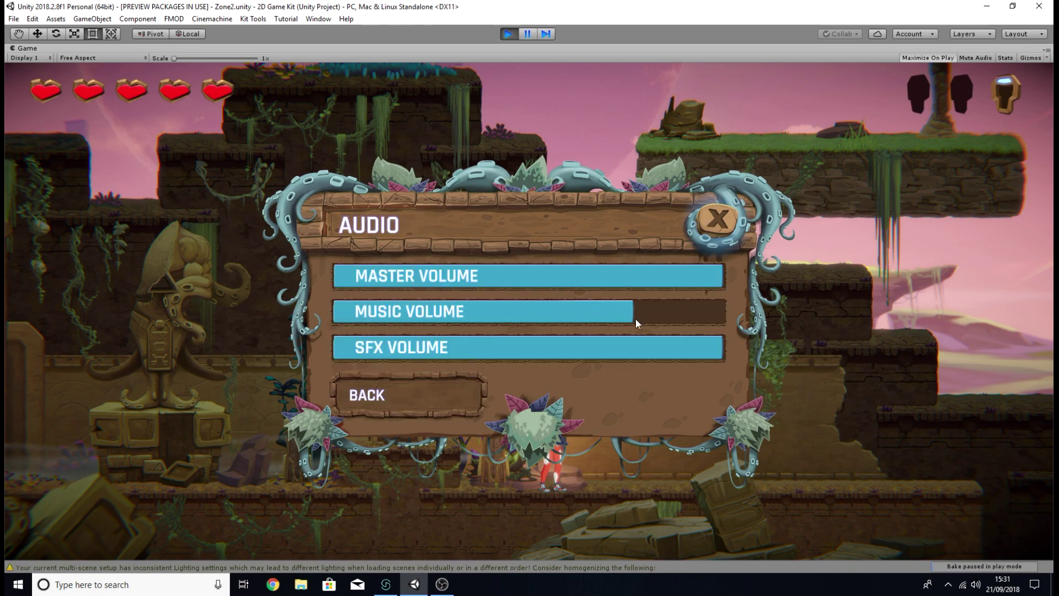
pyautogui.click(730, 206)
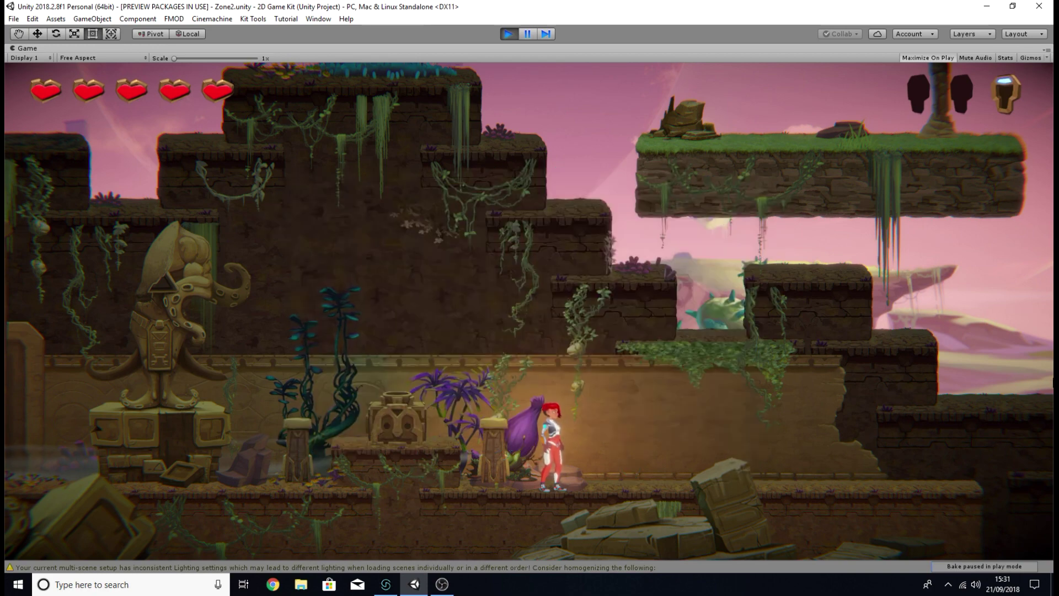
# Run out of Zone2 into Zone3, cross the moving platform to the tree-topped ledge, and try to leap over the gap beyond
pyautogui.press('d')
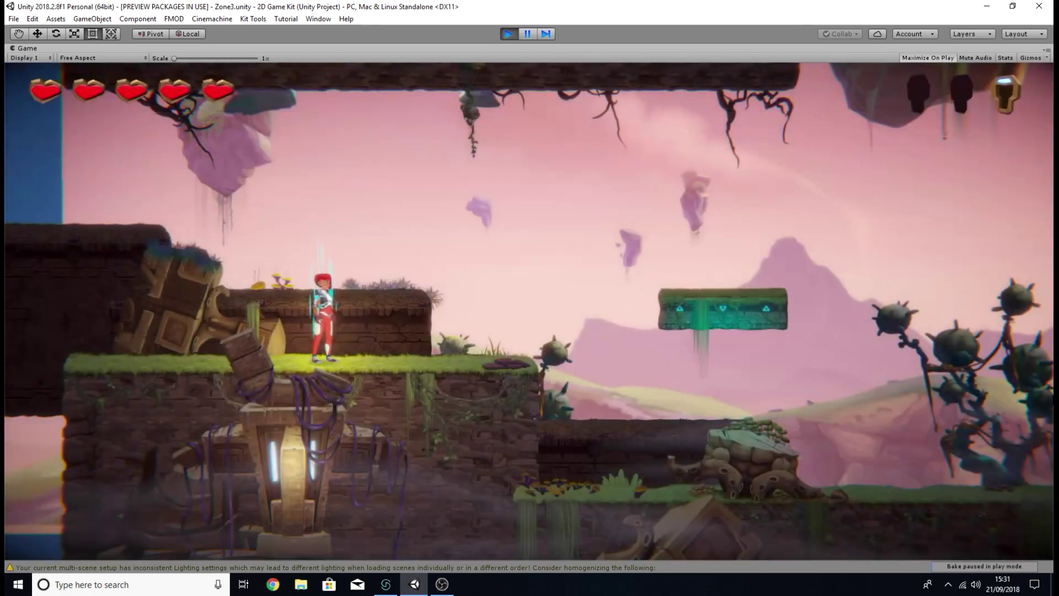
pyautogui.press('space')
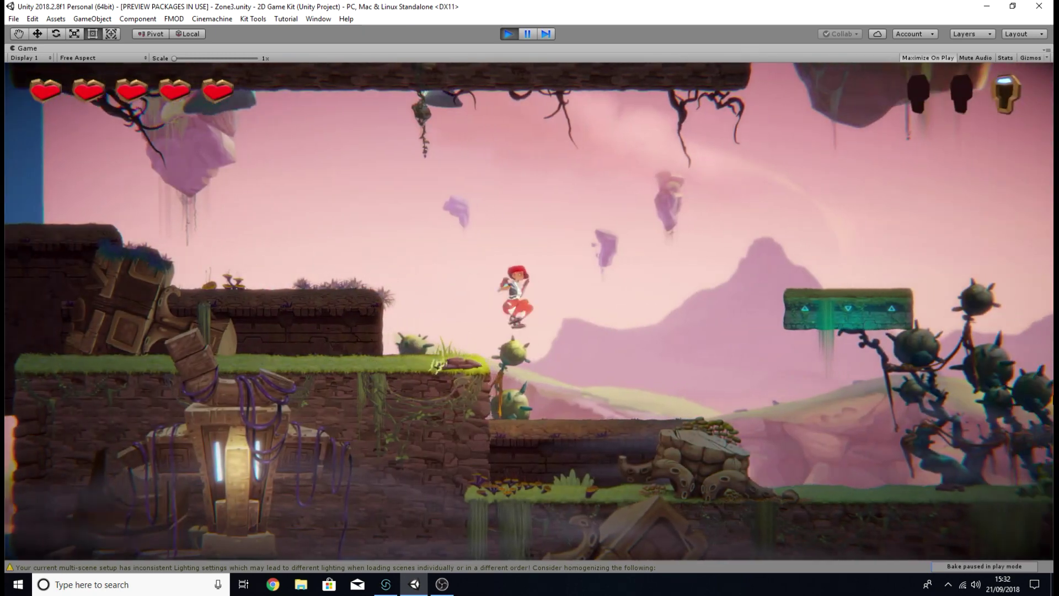
pyautogui.press('space')
pyautogui.press('space')
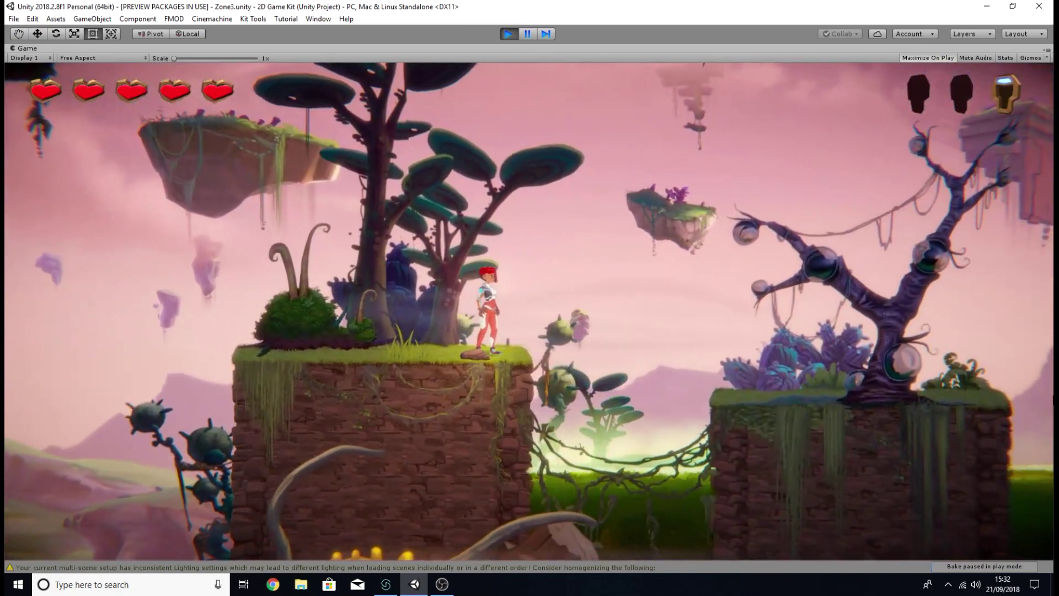
pyautogui.press('space')
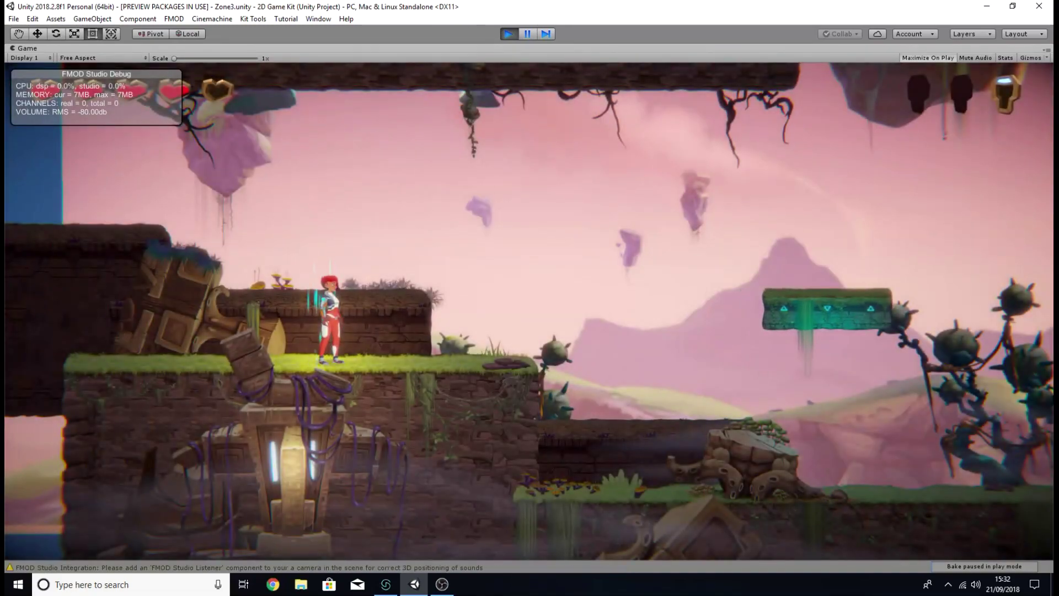
# Cross Zone3 from its start again via the moving platform and tree-topped ledge, and leap past the twisted purple tree
pyautogui.press('d')
pyautogui.press('space')
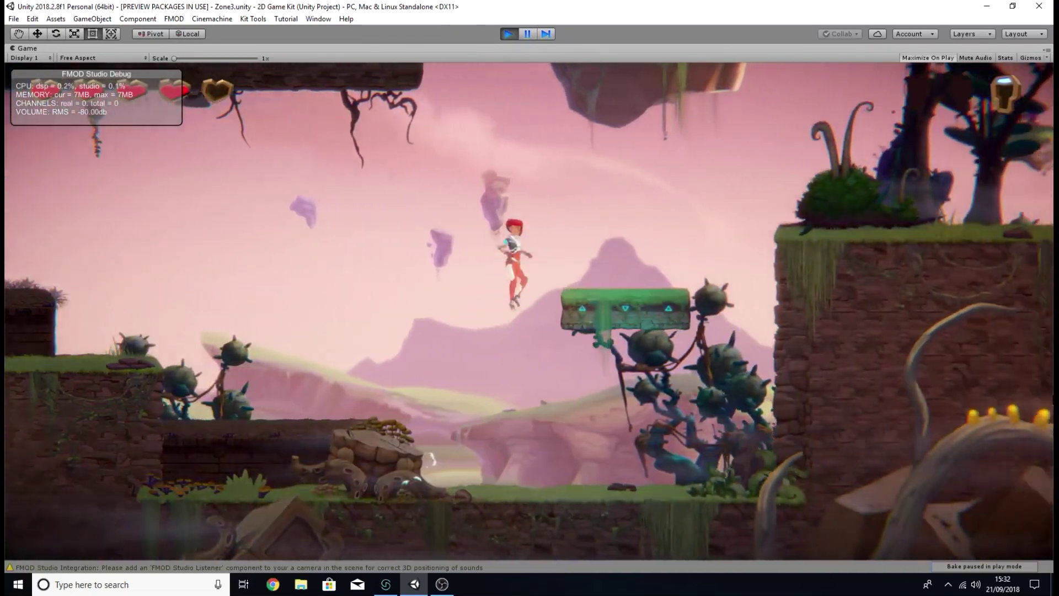
pyautogui.press('d')
pyautogui.press('space')
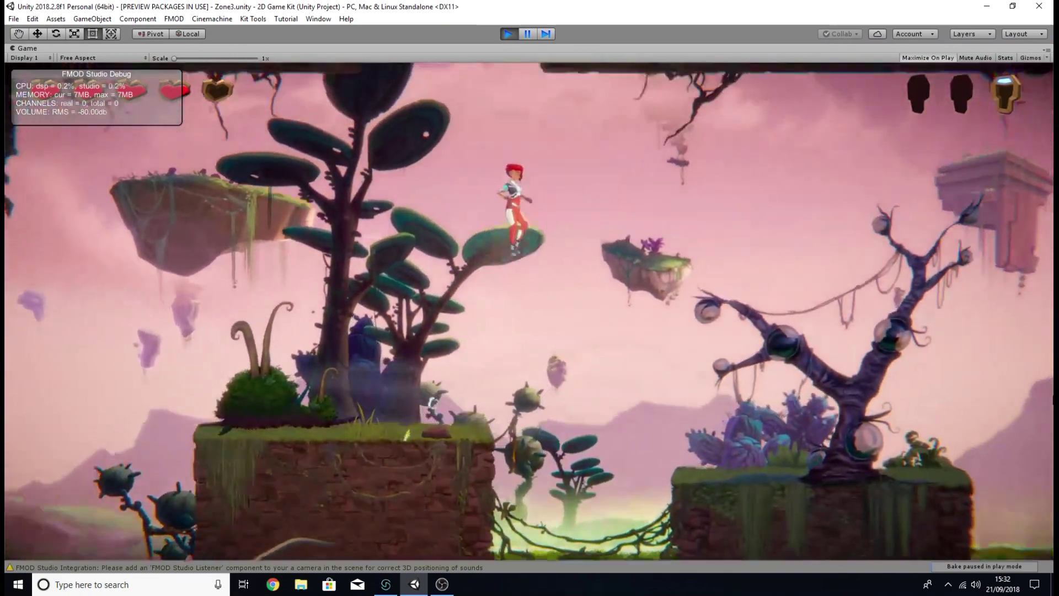
pyautogui.press('space')
pyautogui.press('d')
pyautogui.press('d')
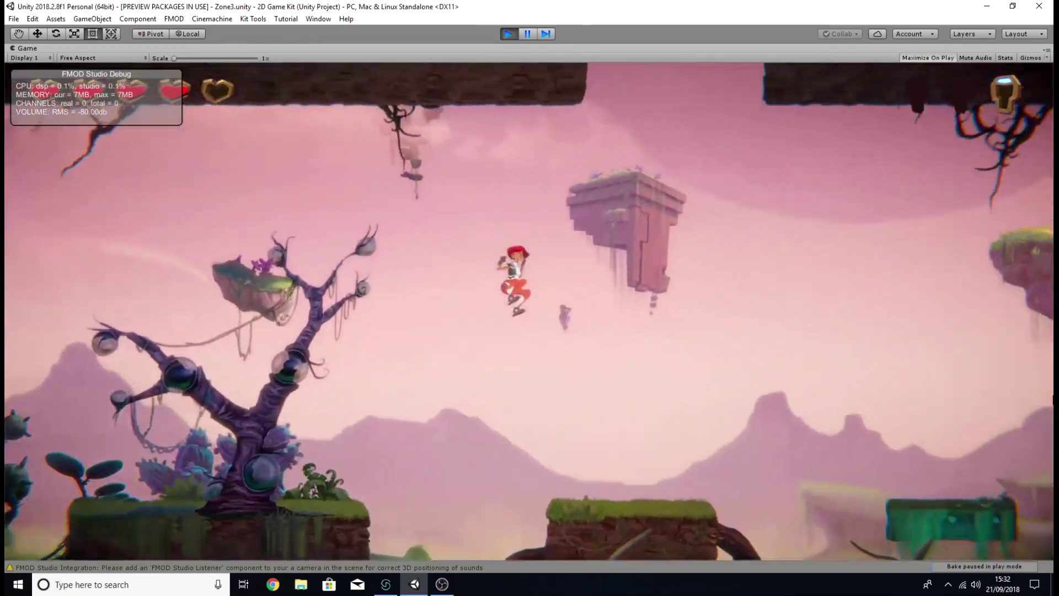
# Hop across the small platforms above the green acid pool and run into the dark cave
pyautogui.press('space')
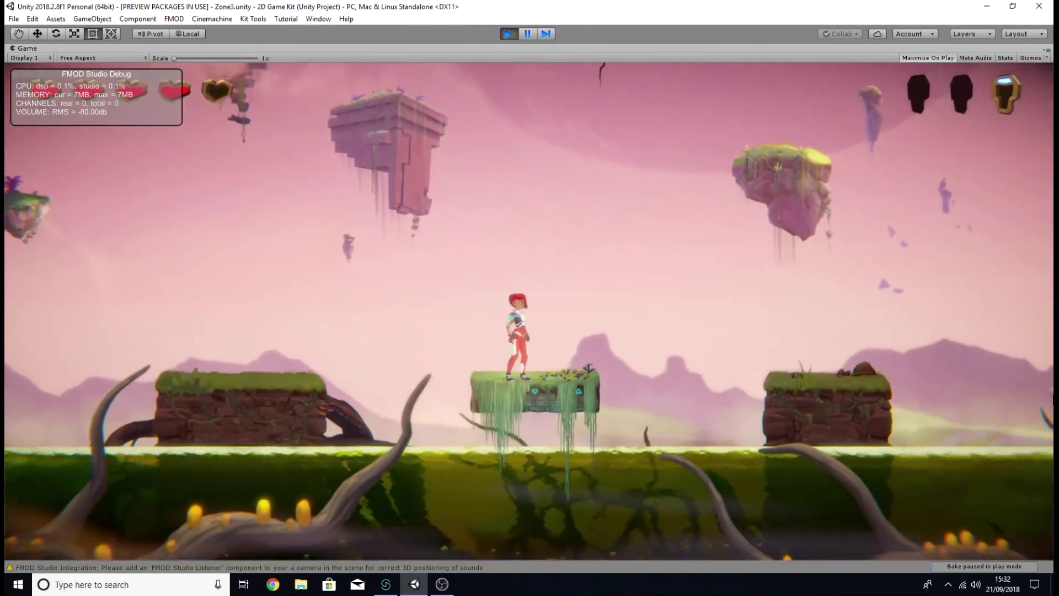
pyautogui.press('d')
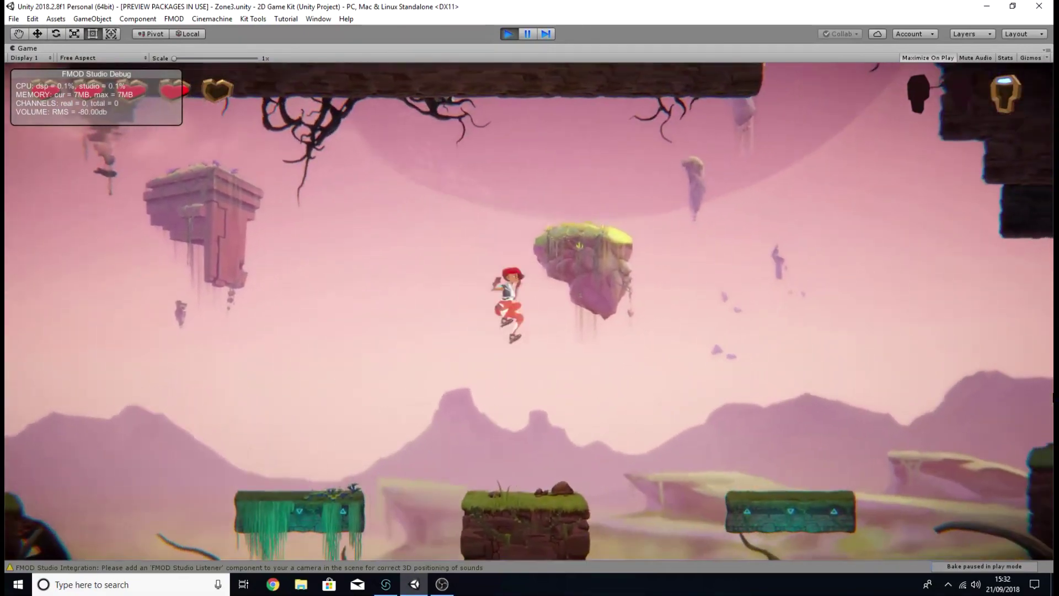
pyautogui.press('space')
pyautogui.press('space')
pyautogui.press('d')
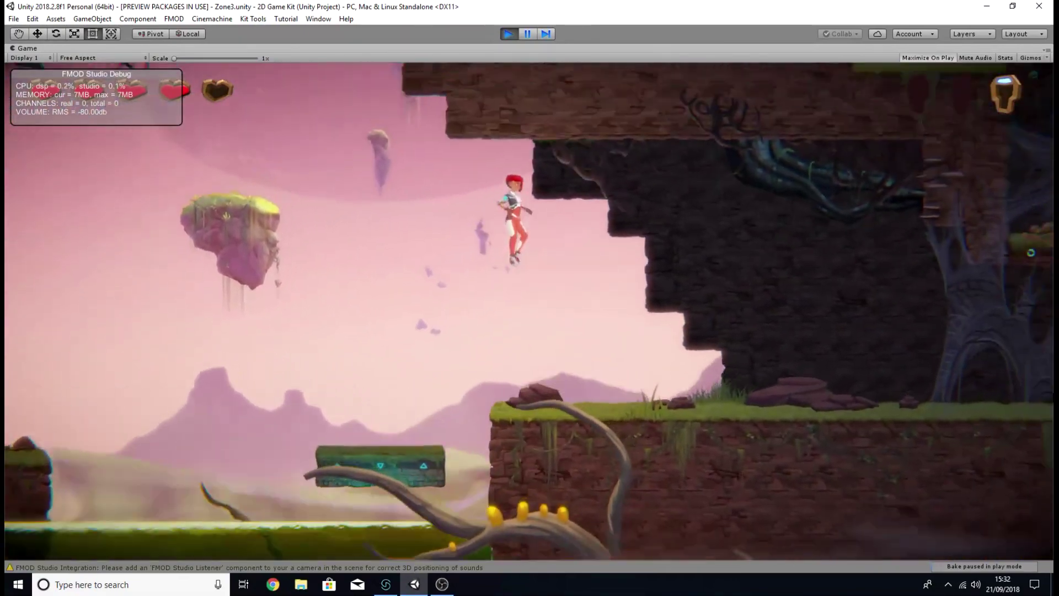
pyautogui.press('space')
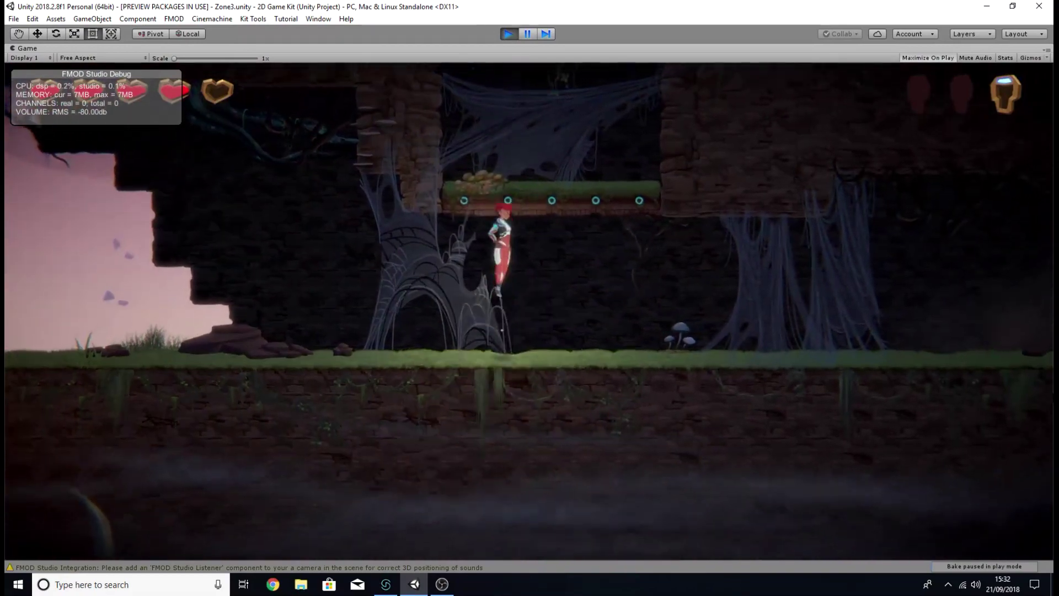
# Climb up through the dotted pass-through platforms in the cave and jump onto the moving platform beside the giant root
pyautogui.press('space')
pyautogui.press('d')
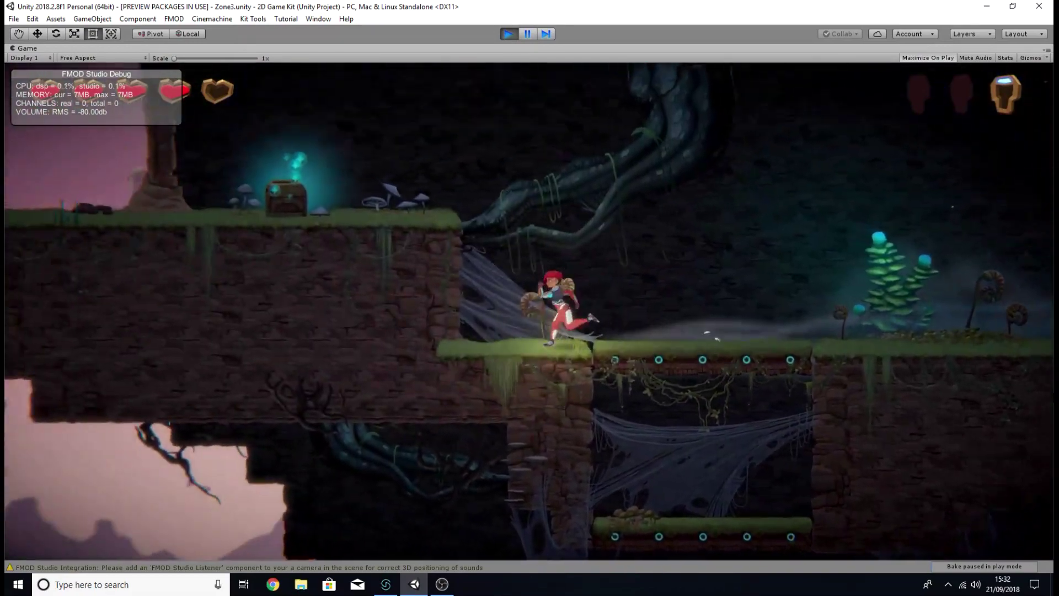
pyautogui.press('space')
pyautogui.press('d')
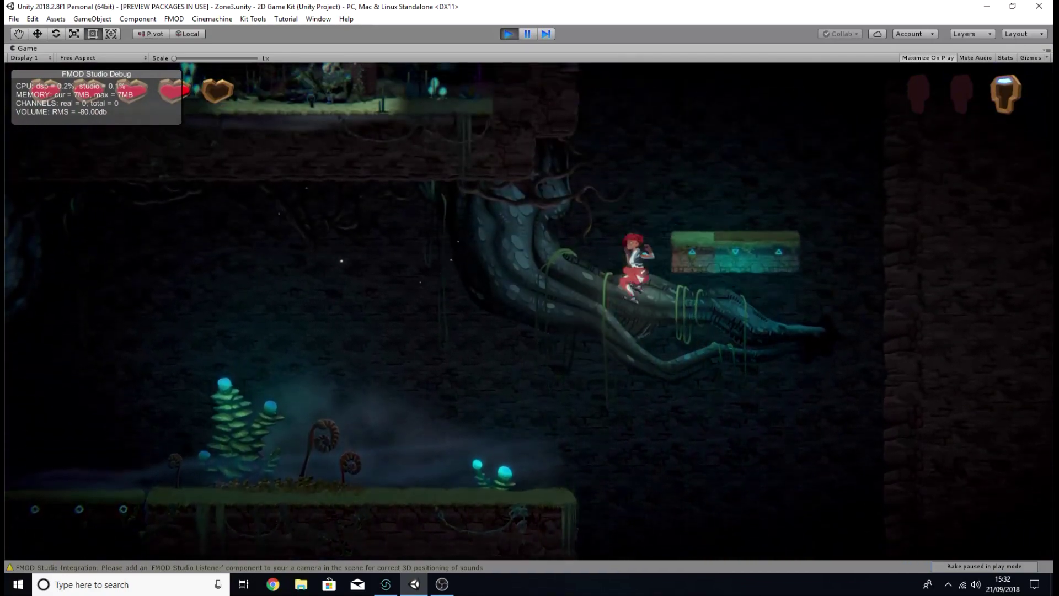
pyautogui.press('d')
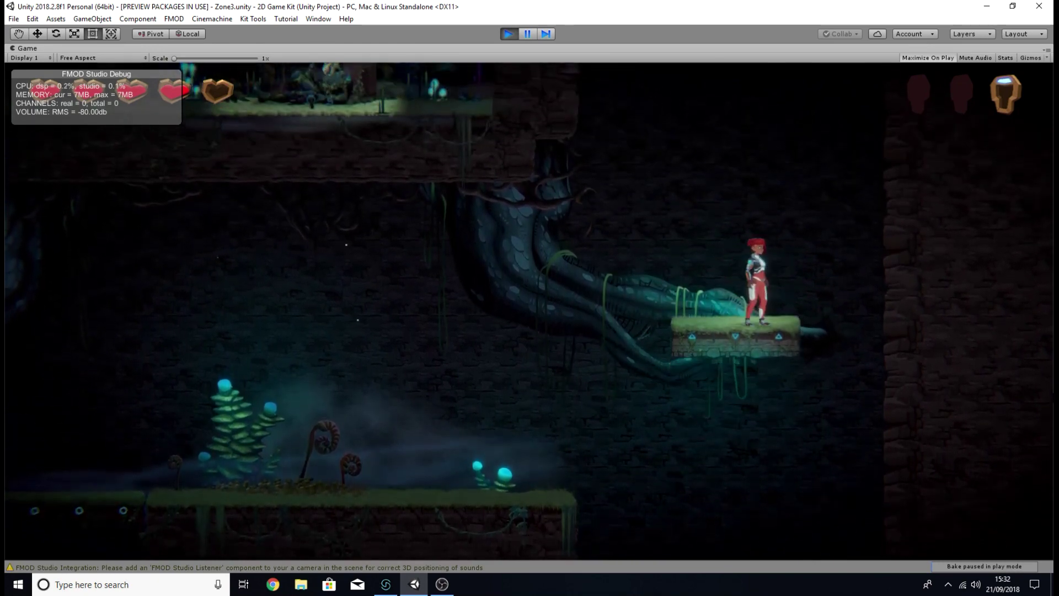
# Ride the moving platform up, leap onto the upper ledge, and collect the weapon held by the stone skeleton
pyautogui.press('a')
pyautogui.press('d')
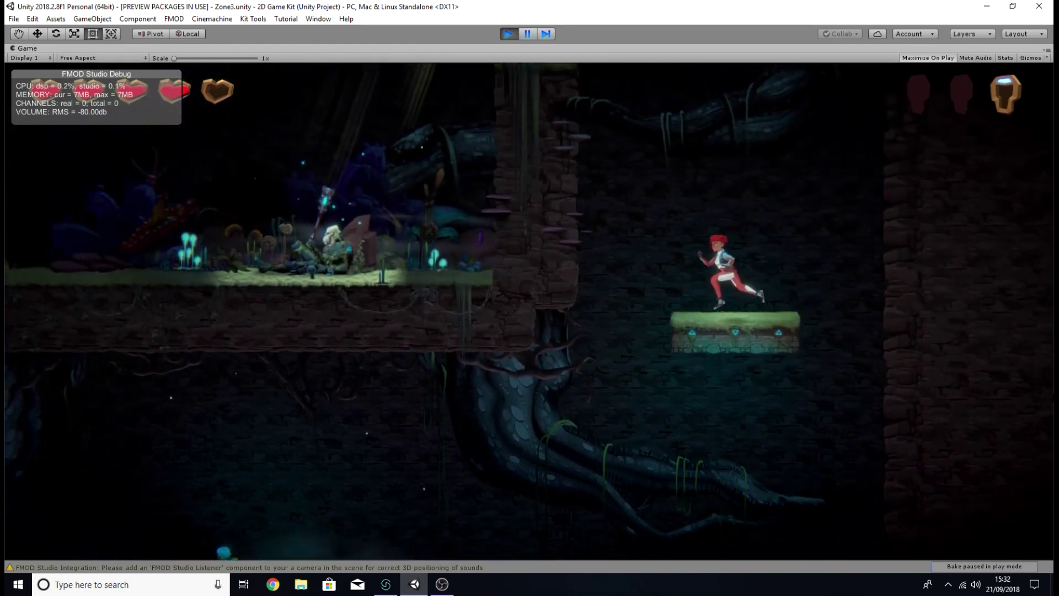
pyautogui.press('a')
pyautogui.press('space')
pyautogui.press('a')
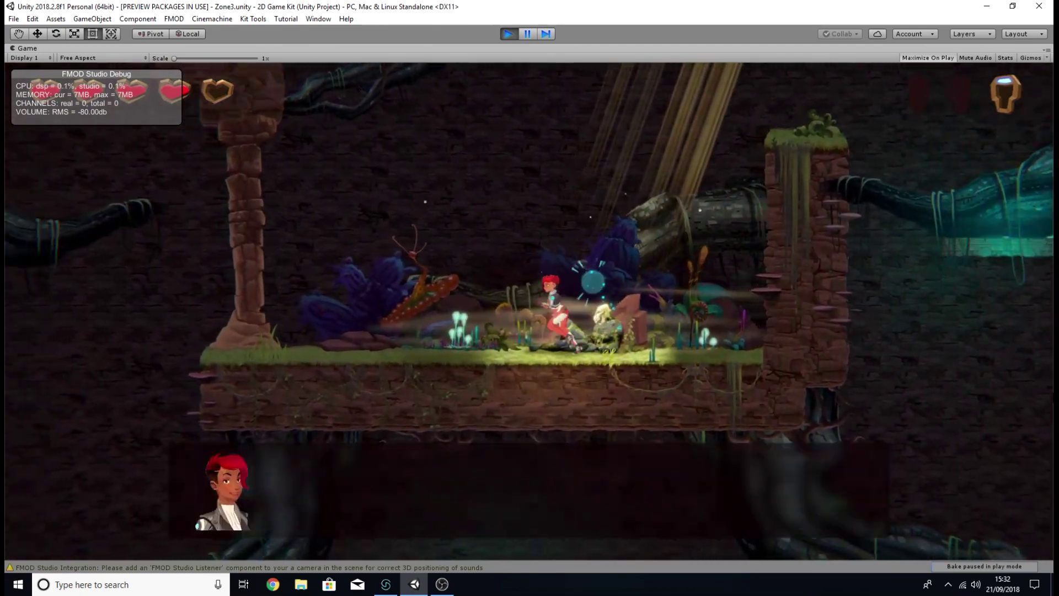
pyautogui.press('a')
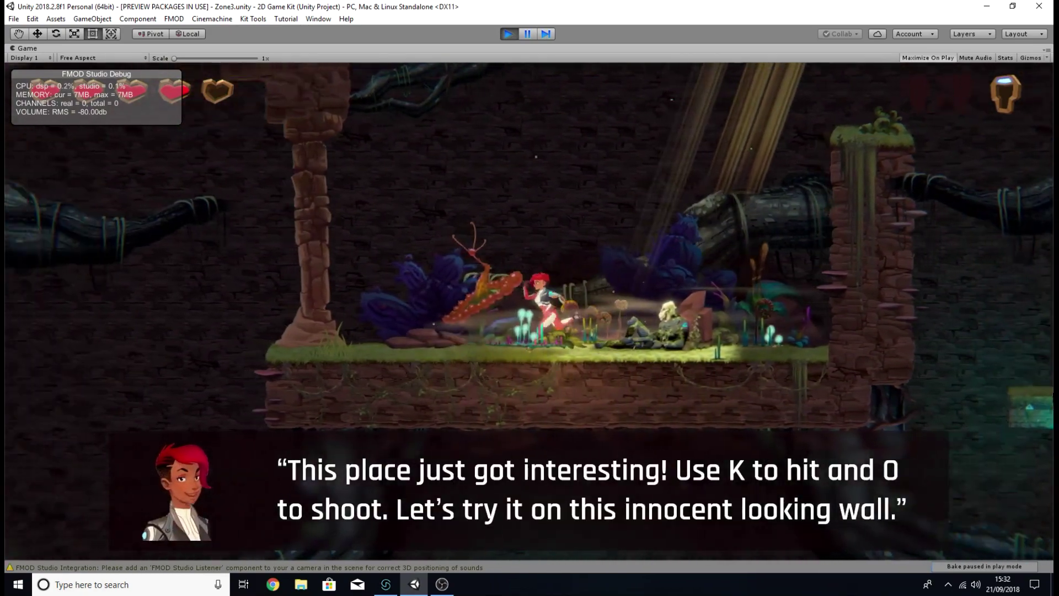
# Smash through the cave wall, drop to the glowing box, break the stone pillar, and leap out to the floating island
pyautogui.press('a')
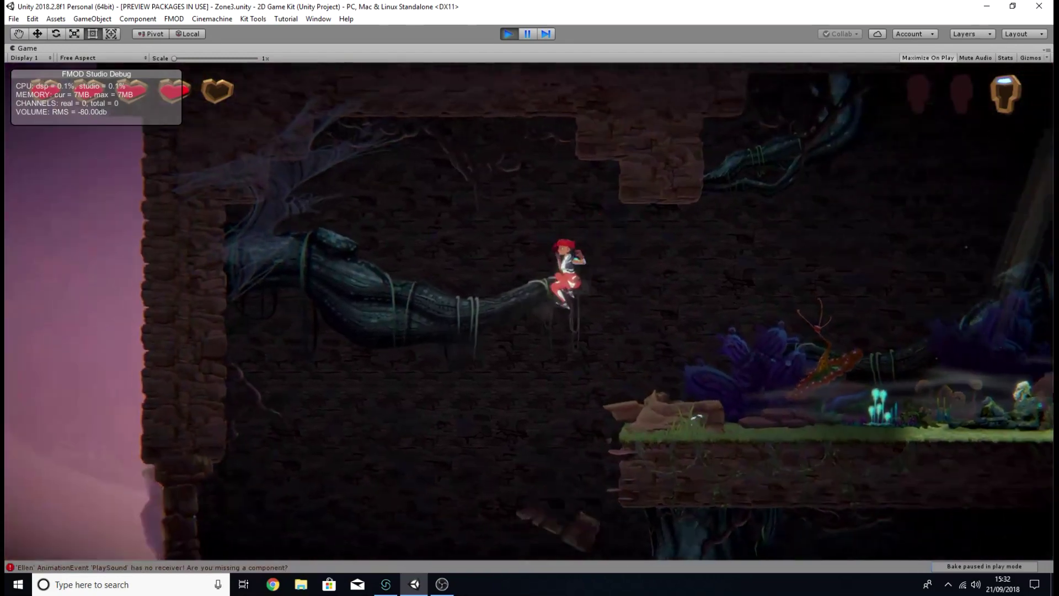
pyautogui.press('d')
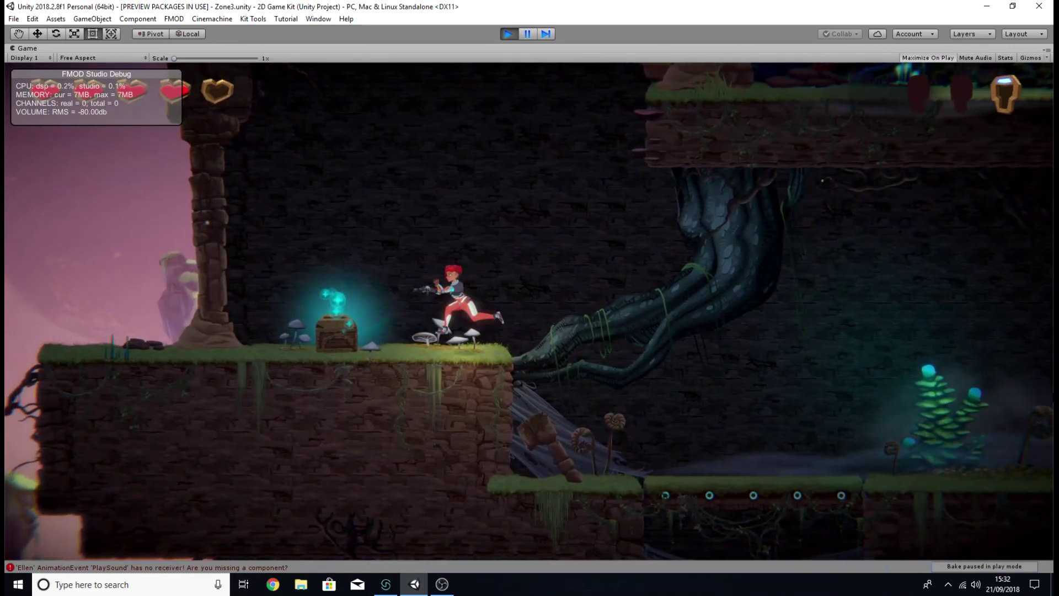
pyautogui.press('a')
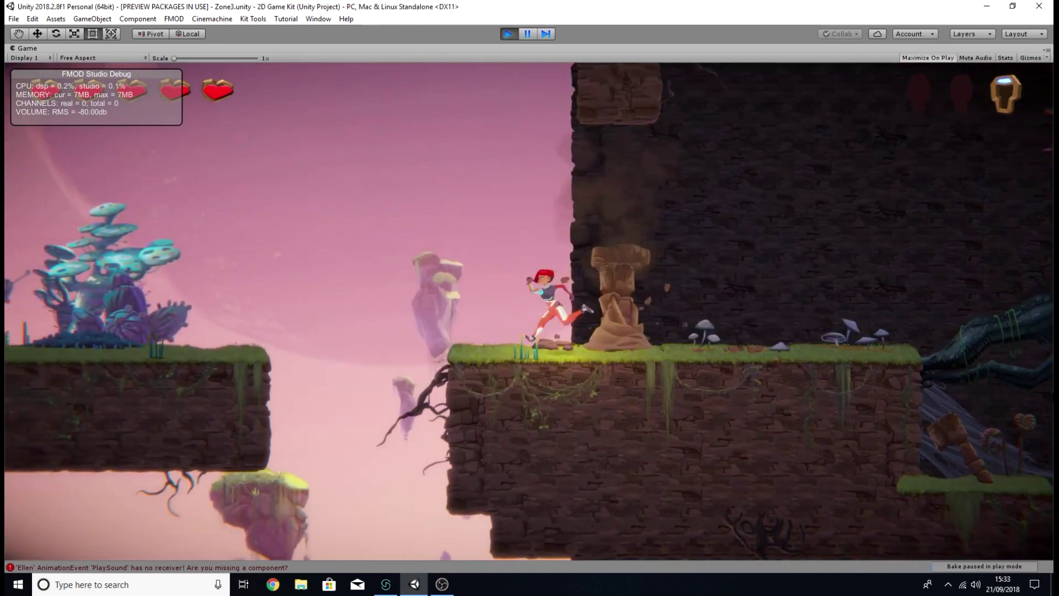
pyautogui.press('space')
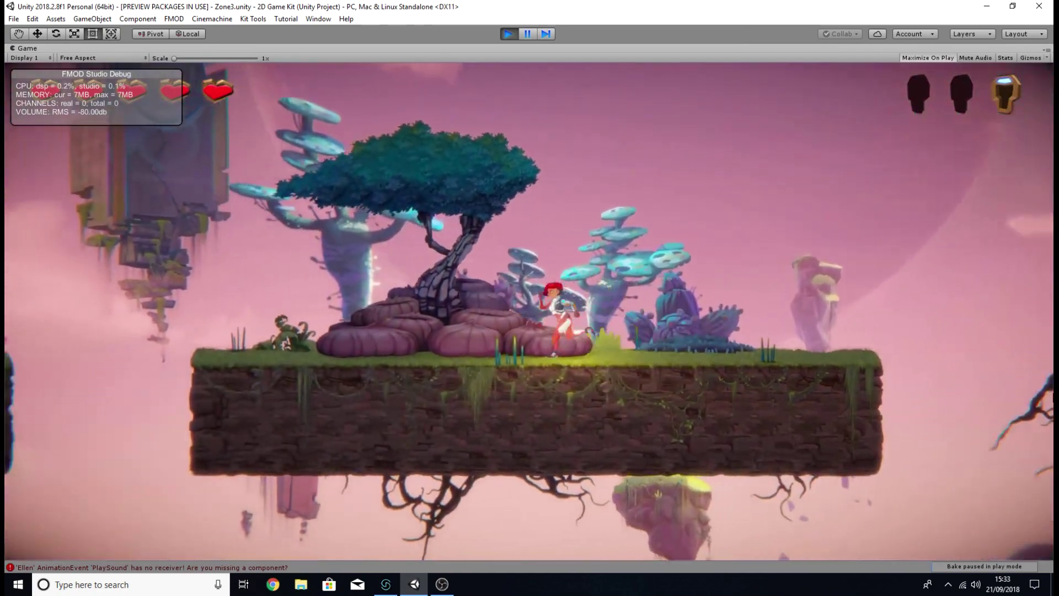
# Run past the blue-leaved tree, jump out over the next gap, and turn back to the island's edge
pyautogui.press('a')
pyautogui.press('space')
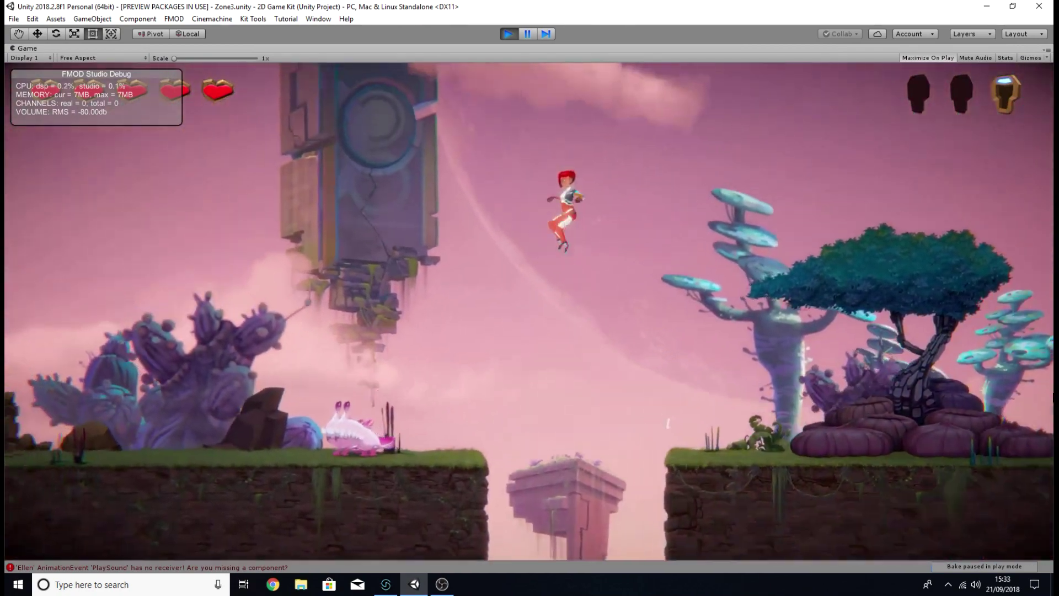
pyautogui.press('space')
pyautogui.press('d')
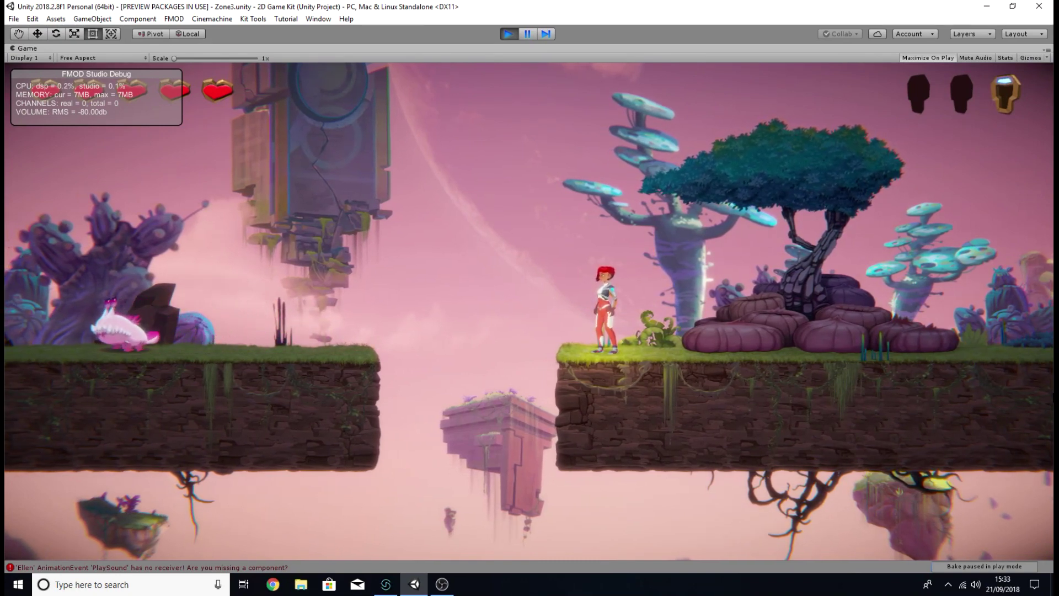
# Jump across to the pink creature's island, confront the creature, and advance to the carved stone block
pyautogui.press('a')
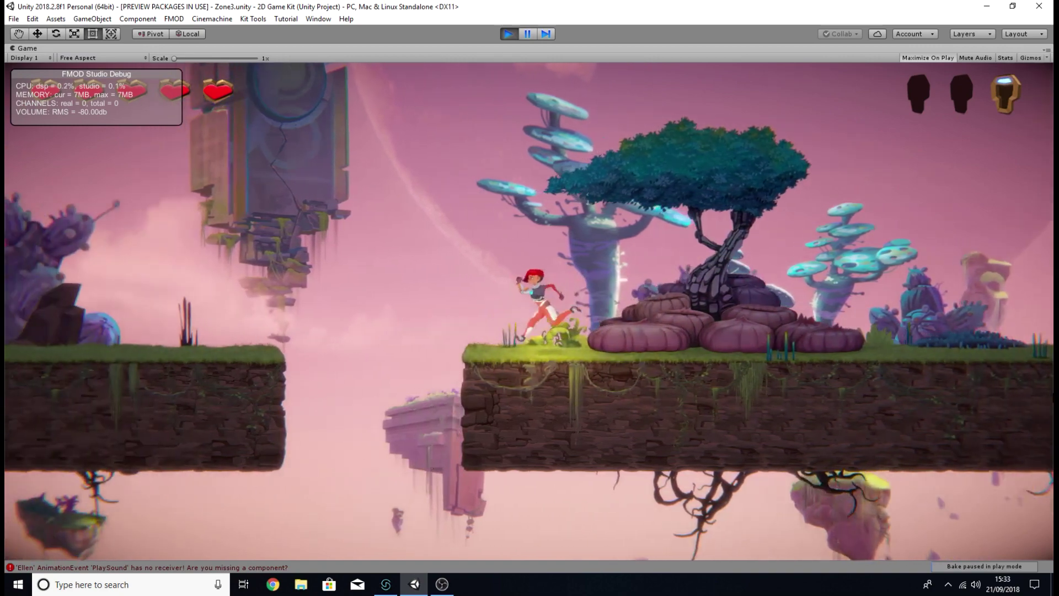
pyautogui.press('space')
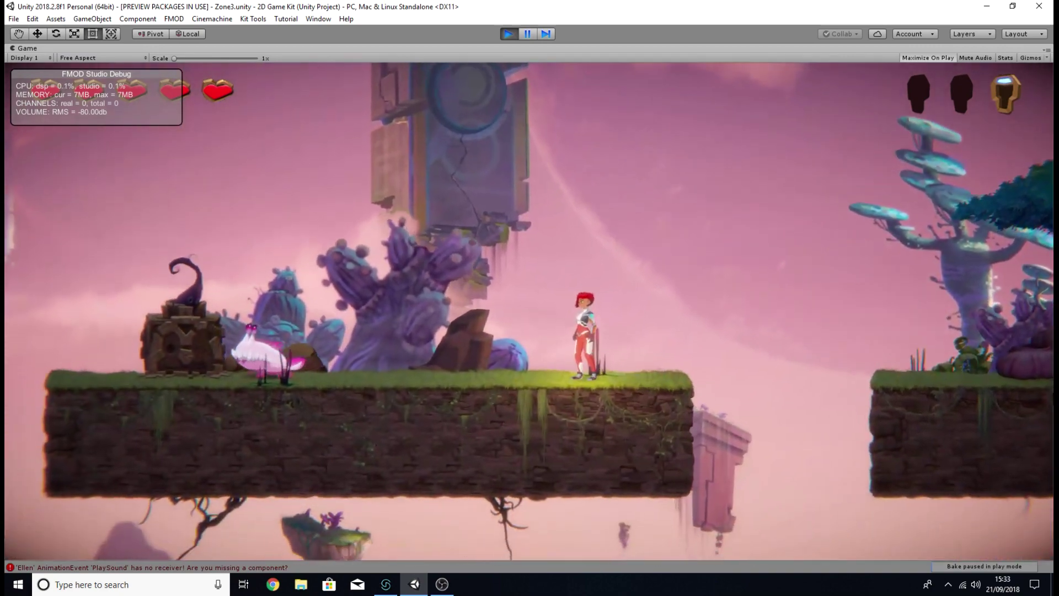
pyautogui.press('d')
pyautogui.press('a')
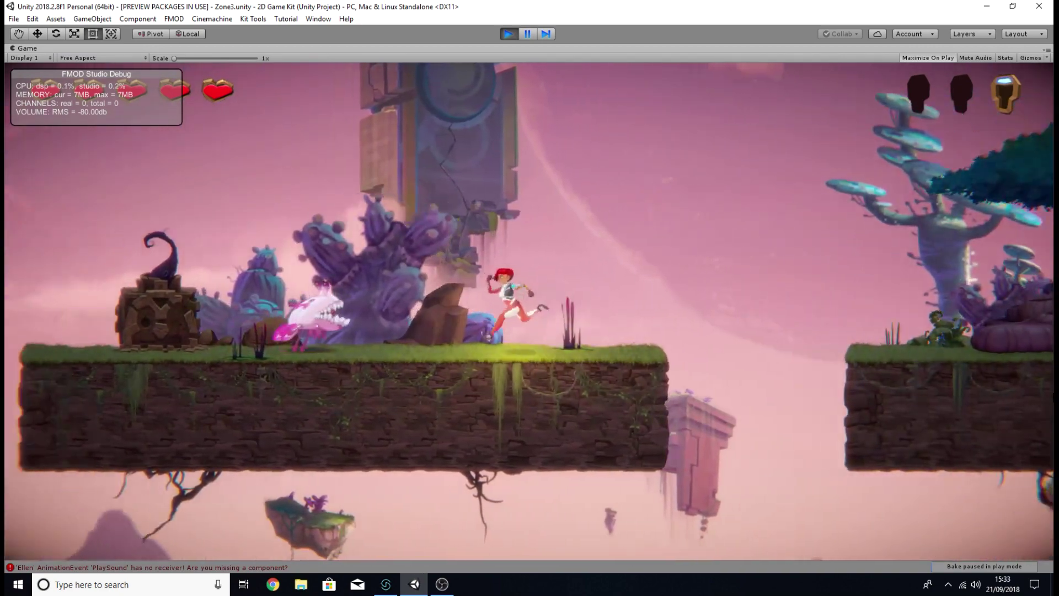
pyautogui.press('space')
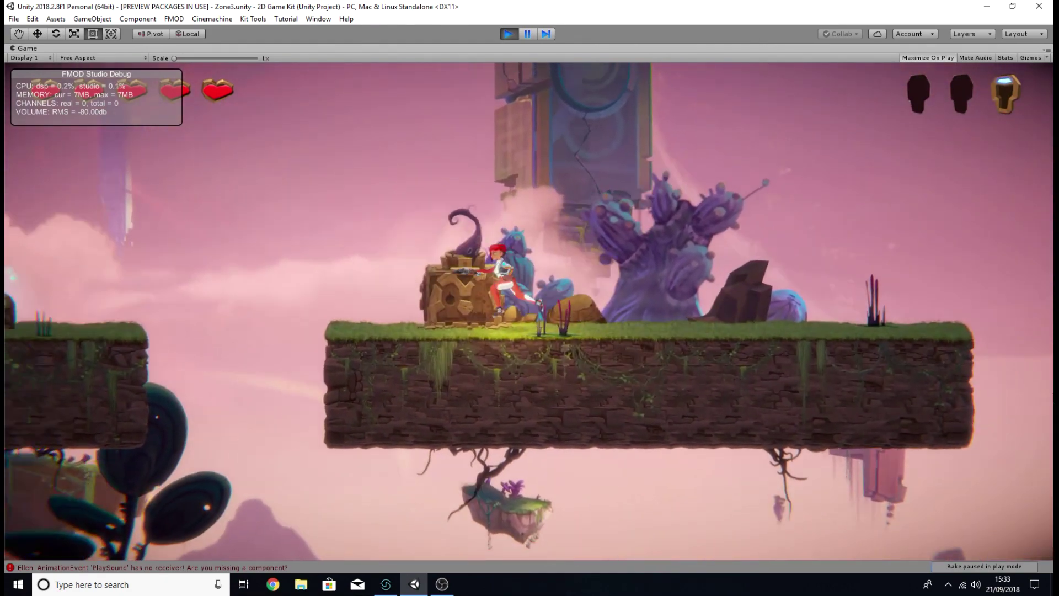
# Jump over the carved stone block and across the gap to the island with two glowing boxes
pyautogui.press('space')
pyautogui.press('a')
pyautogui.press('space')
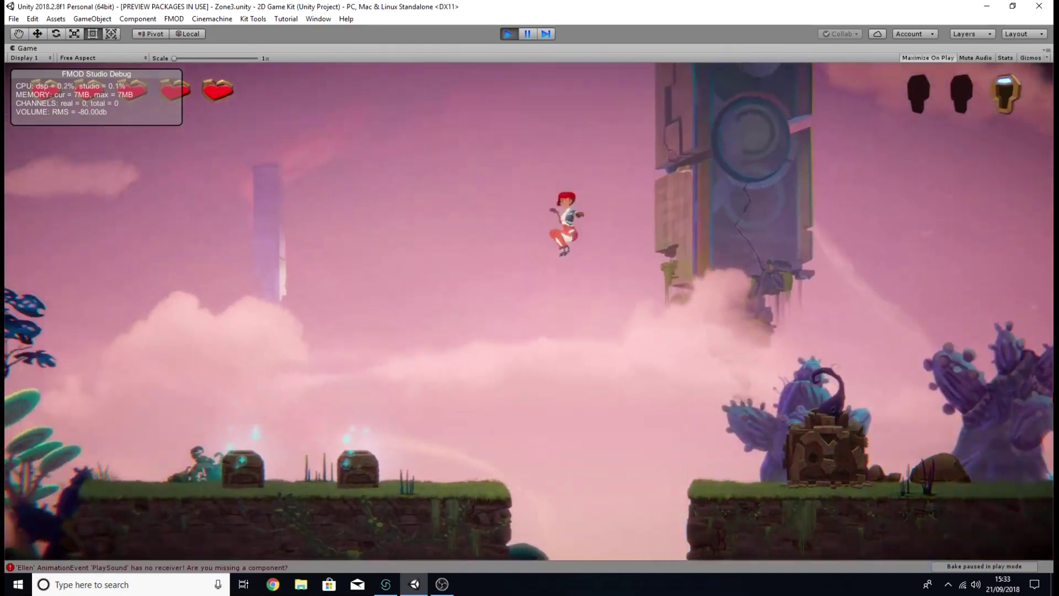
pyautogui.press('a')
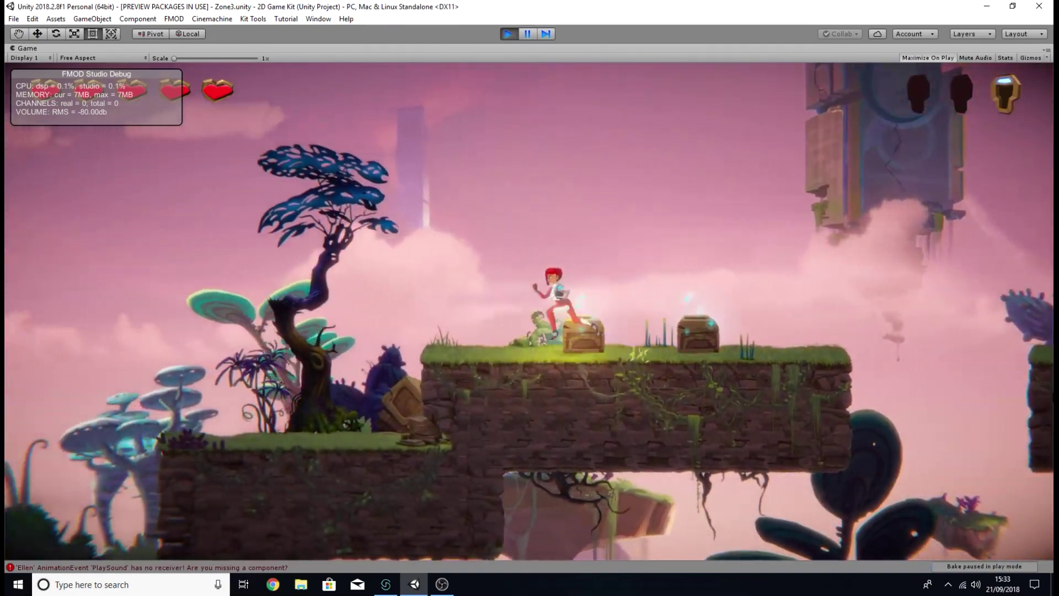
# Descend past the dark twisted tree, collect the key above the stone pedestal, and exit Zone3 into Zone2
pyautogui.press('a')
pyautogui.press('space')
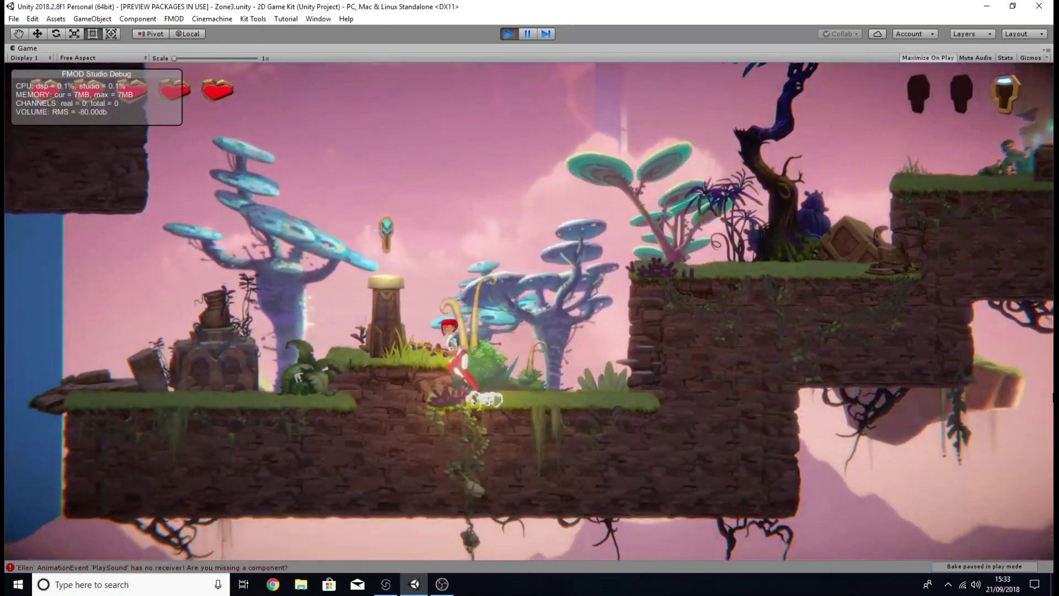
pyautogui.press('a')
pyautogui.press('space')
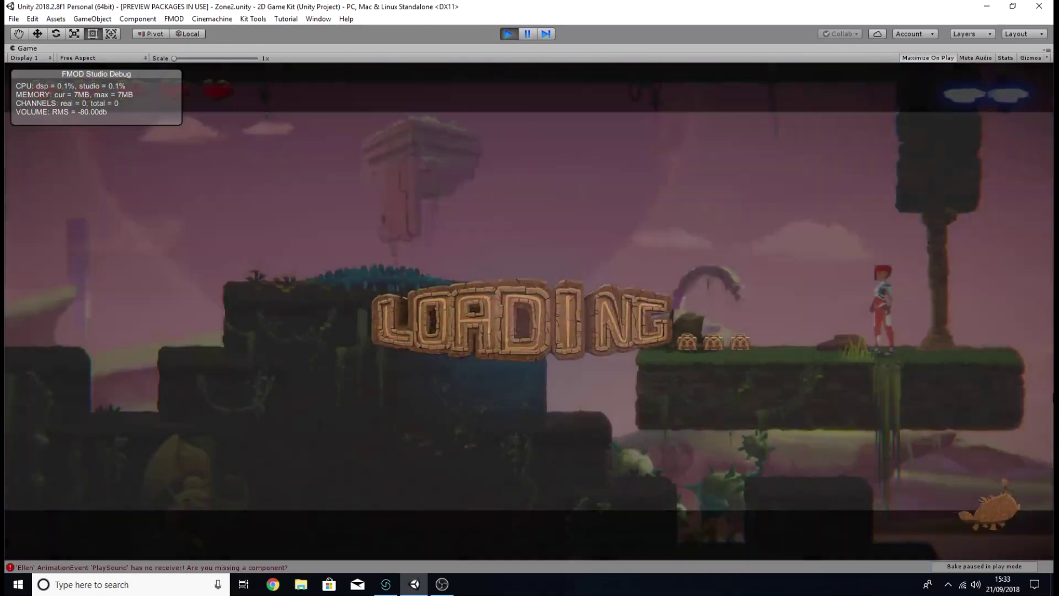
# Leap from Zone2's upper grassy platform over the terraced ledges and down to the large door
pyautogui.press('a')
pyautogui.press('space')
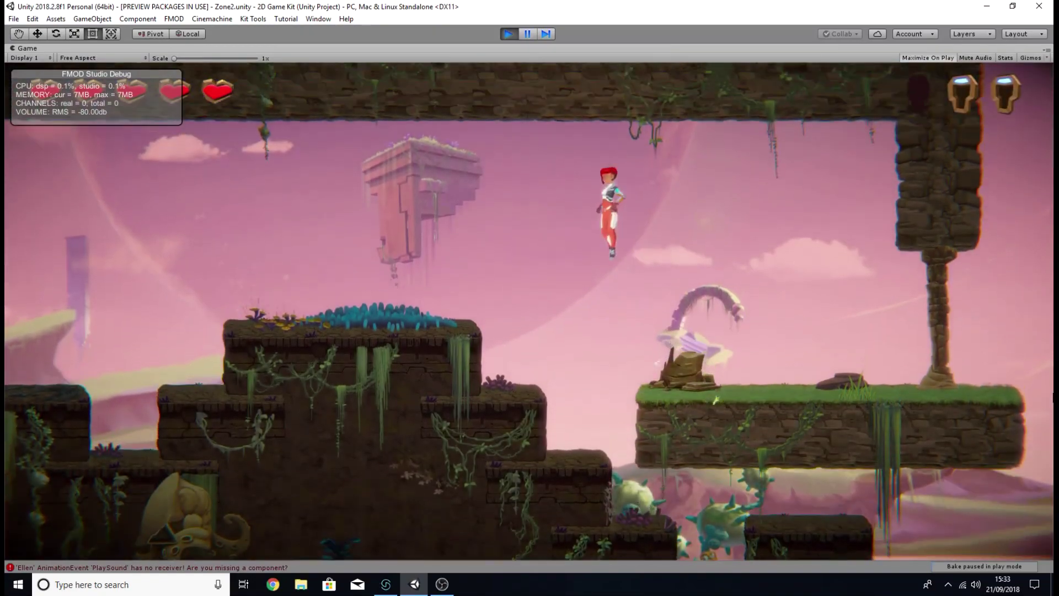
pyautogui.press('a')
pyautogui.press('space')
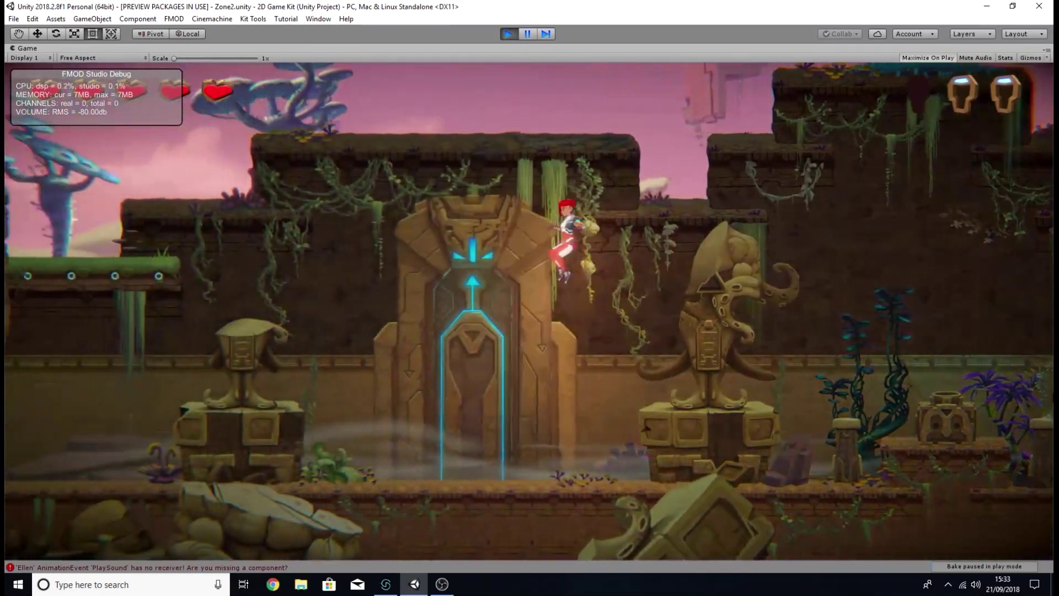
# Run from Zone2's large door past the stone statue and along the corridor into Zone4
pyautogui.press('a')
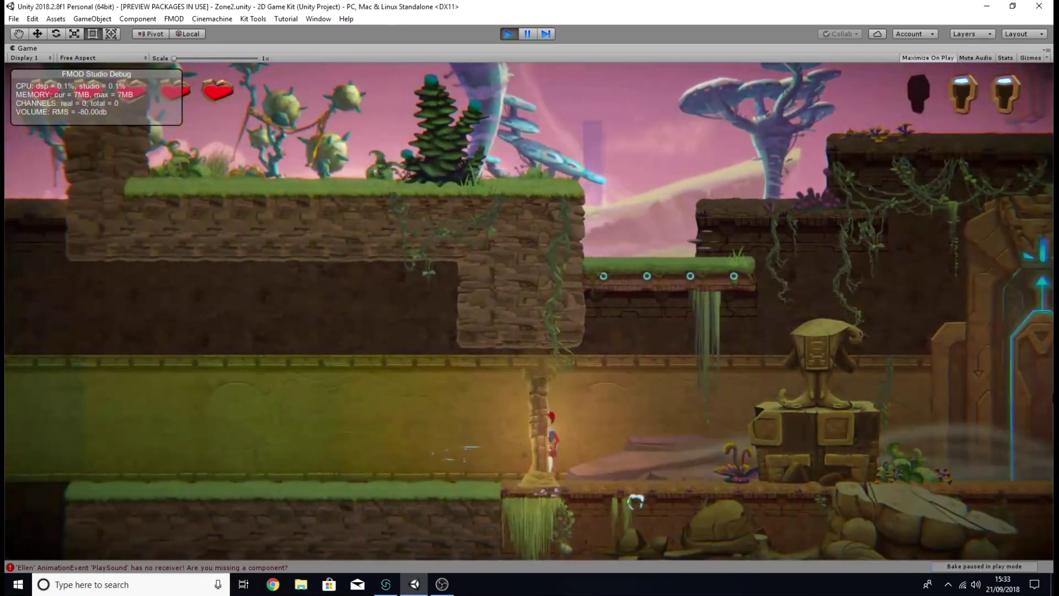
pyautogui.press('a')
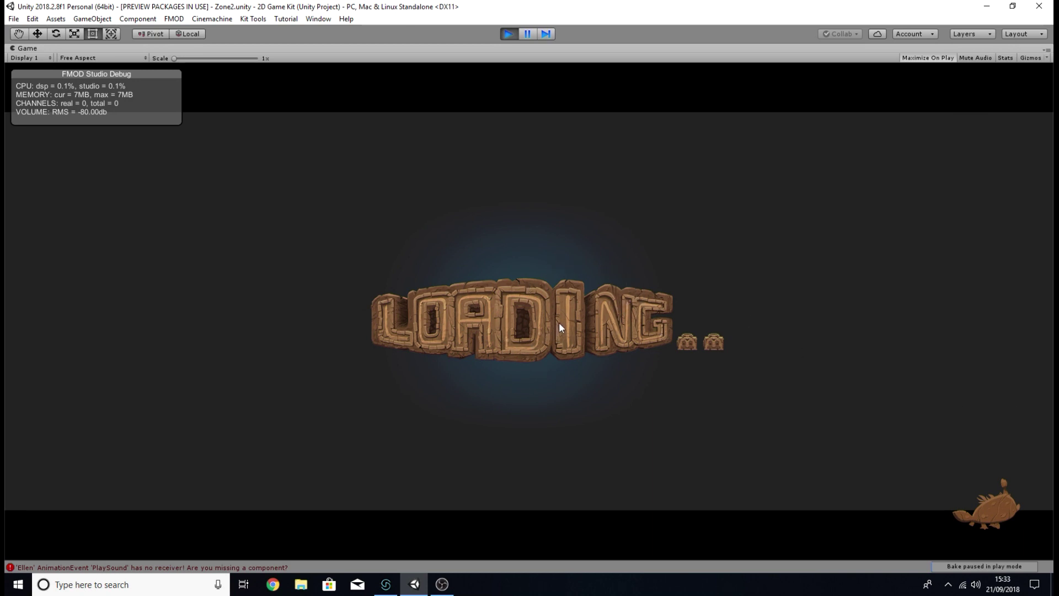
# Pause the game, lower the music volume slightly in the audio options, and resume play
pyautogui.press('Escape')
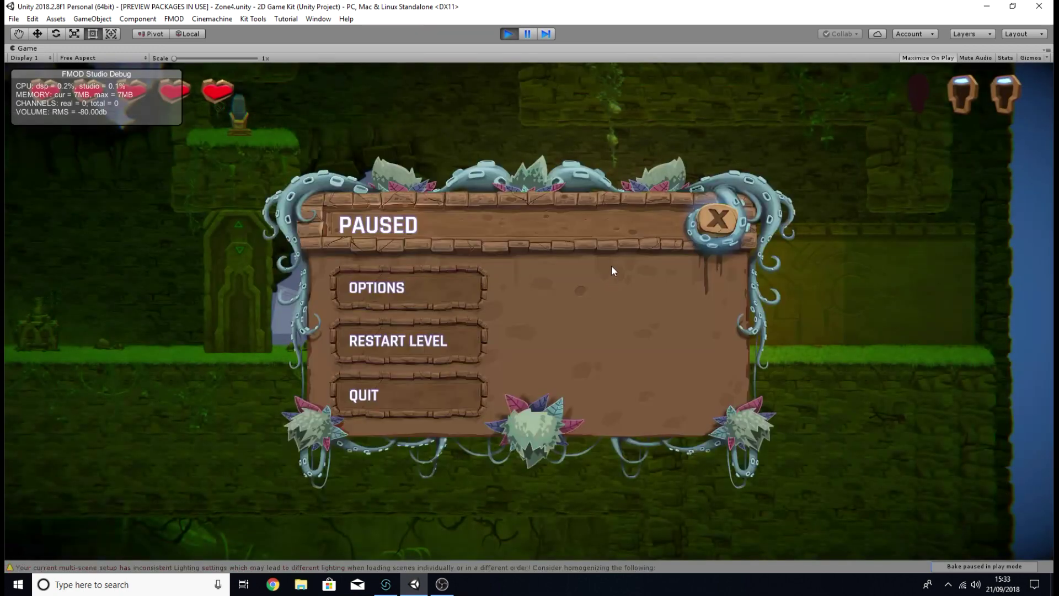
pyautogui.click(440, 295)
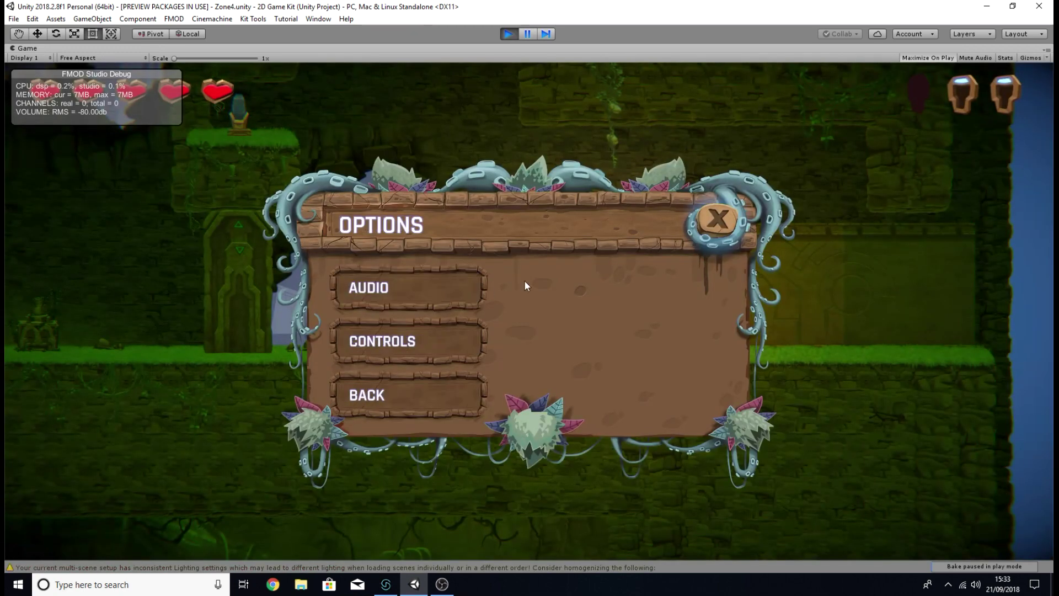
pyautogui.click(463, 286)
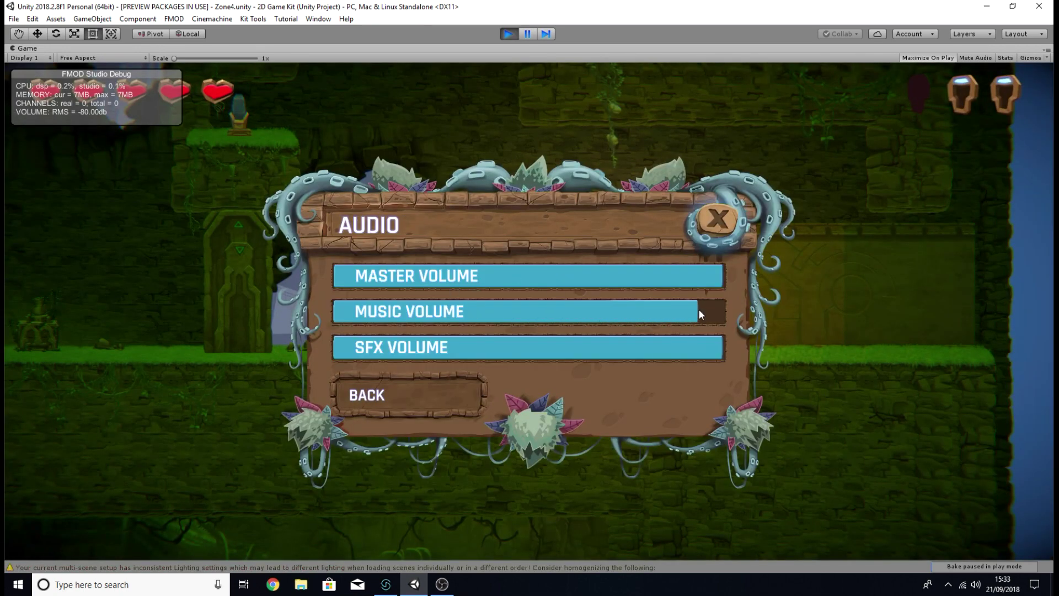
pyautogui.click(717, 219)
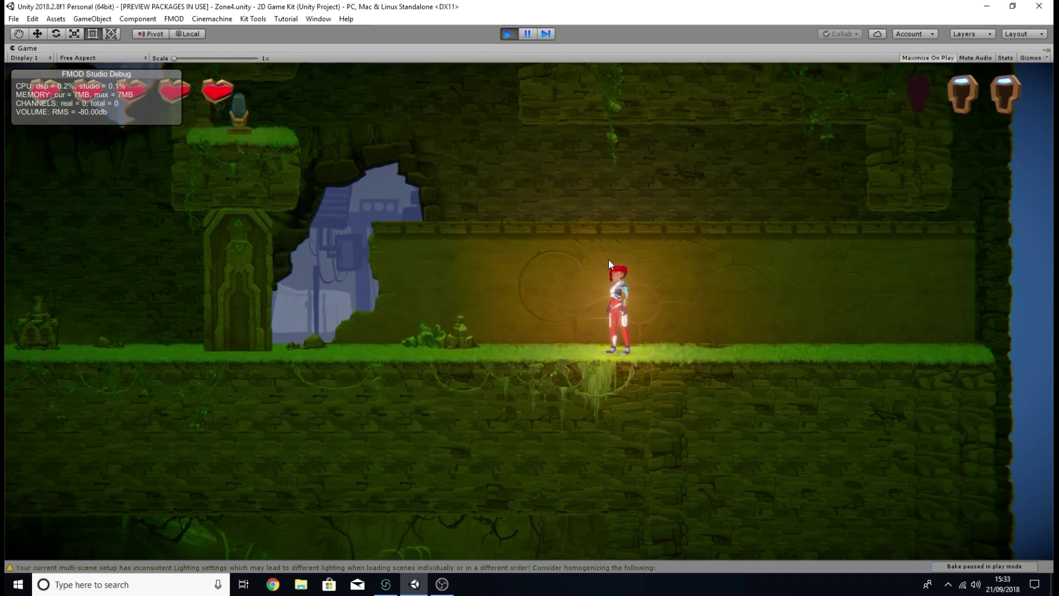
# Run to the closed stone door and shoot the switch on the ledge above to open it
pyautogui.press('a')
pyautogui.press('d')
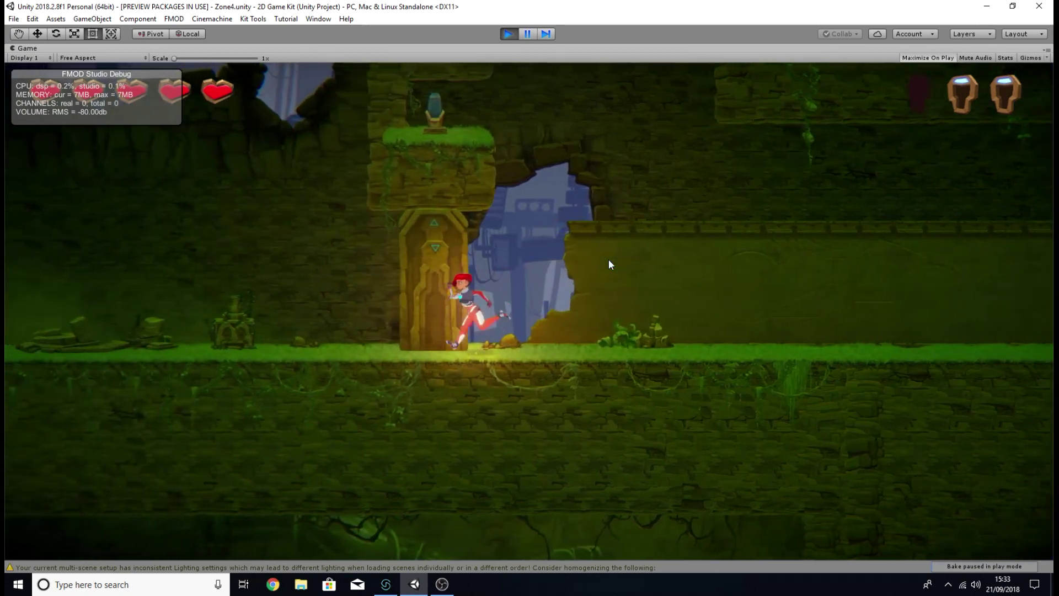
pyautogui.press('space')
pyautogui.press('a')
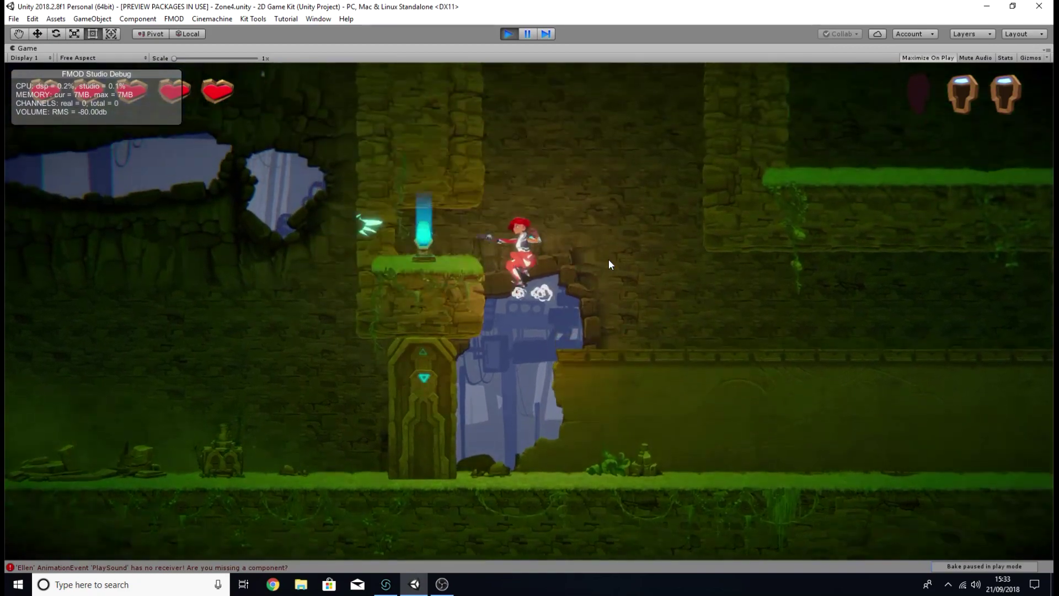
pyautogui.press('a')
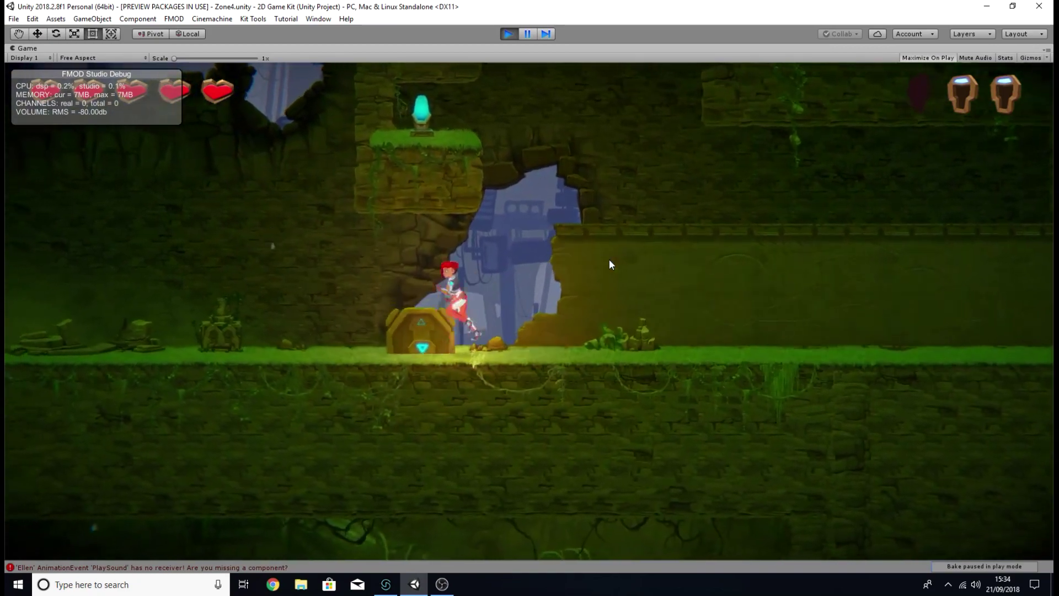
# Pass the opened door, climb the grassy ledge, and push the glowing box into the acid pool to serve as a stepping block
pyautogui.press('a')
pyautogui.press('space')
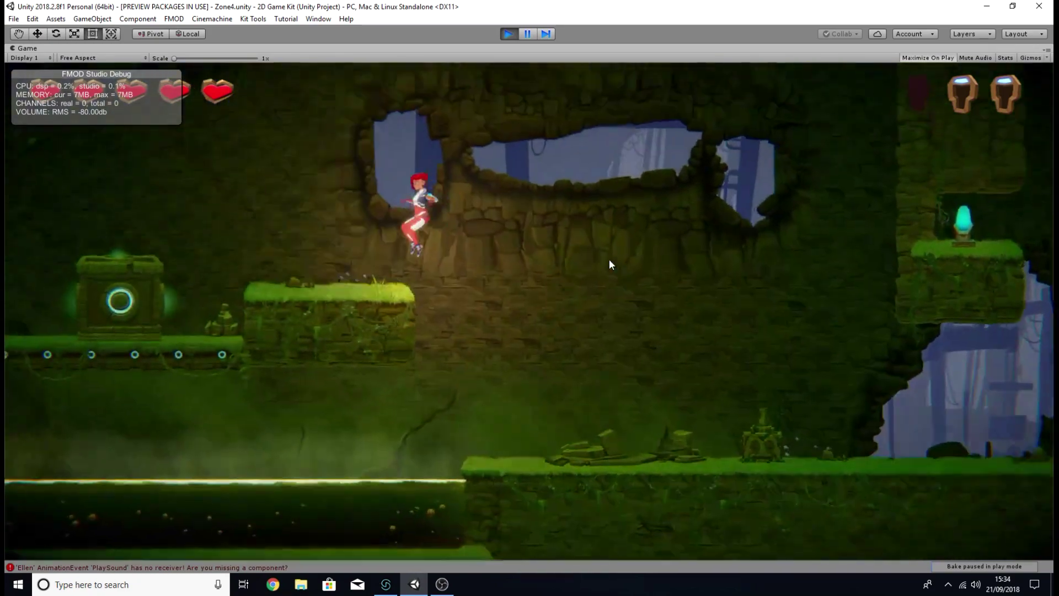
pyautogui.press('a')
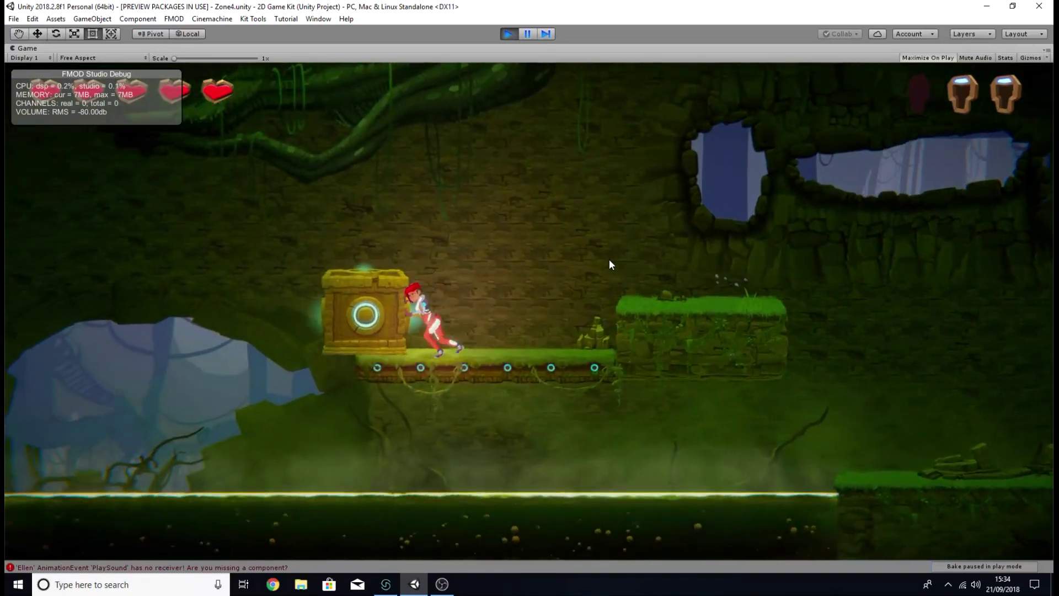
pyautogui.press('a')
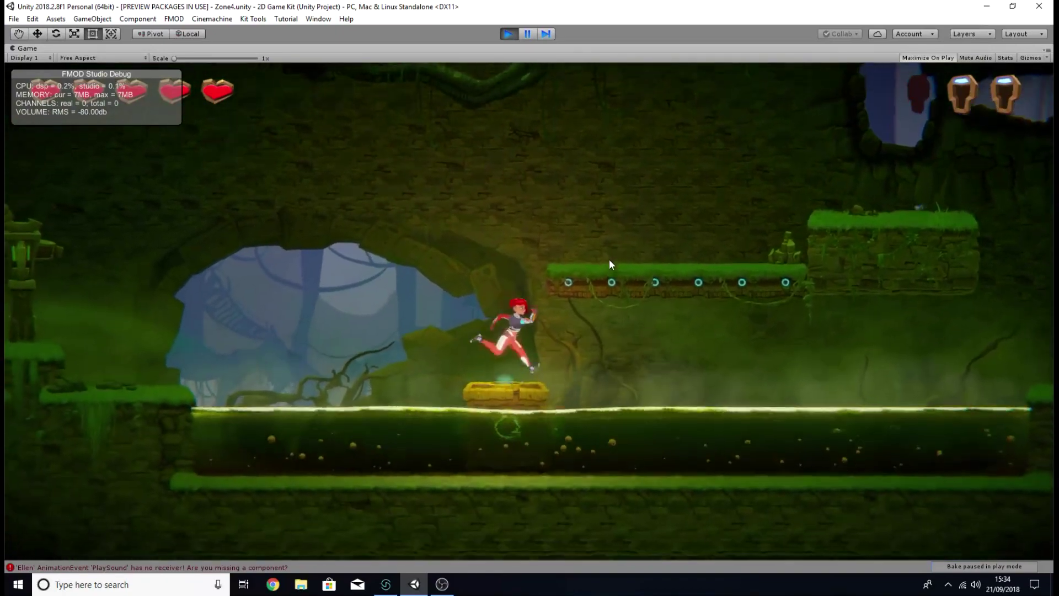
# Jump from the floating box to the far bank and push the second box onto the pressure plate
pyautogui.press('space')
pyautogui.press('a')
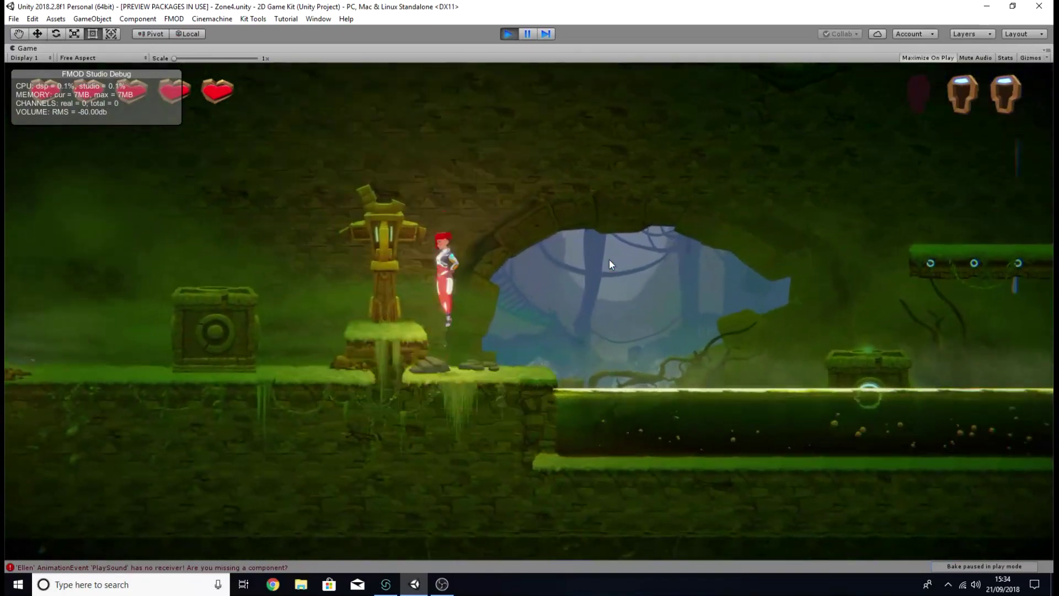
pyautogui.press('space')
pyautogui.press('a')
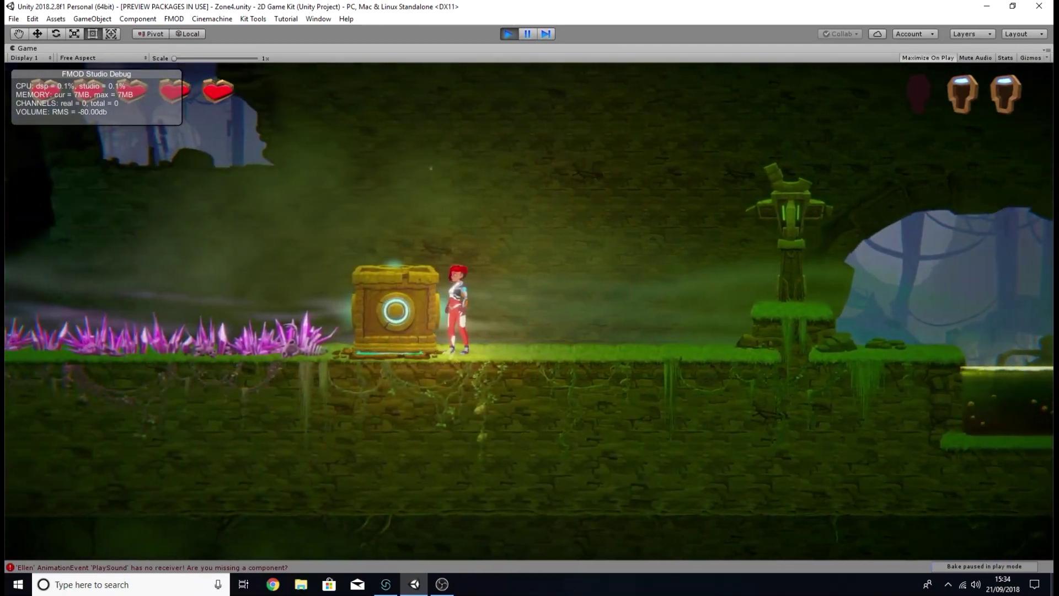
# Climb onto the box over the pressure plate and jump onto the moving platform above the purple crystals
pyautogui.press('space')
pyautogui.press('a')
pyautogui.press('space')
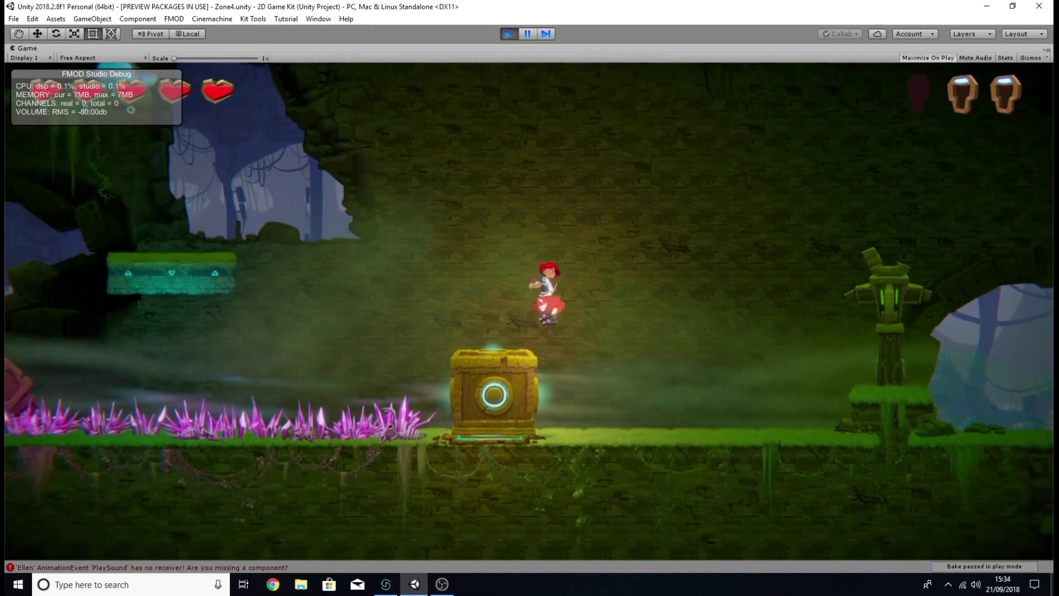
pyautogui.press('space')
pyautogui.press('a')
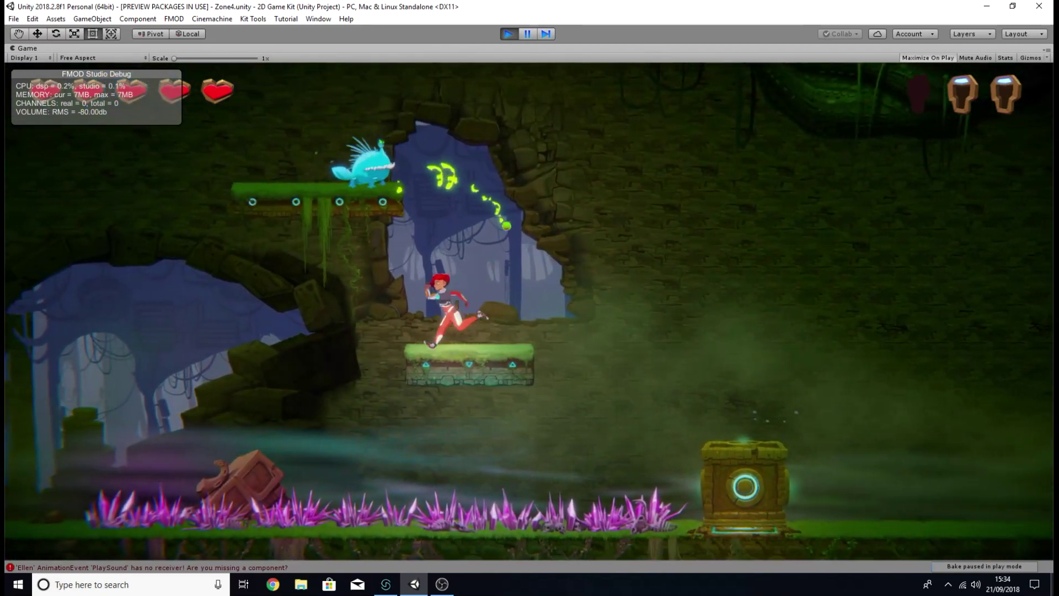
# Ride the moving platform, dodging the lower blue creature's acid shots and firing back at it while jumping
pyautogui.press('s')
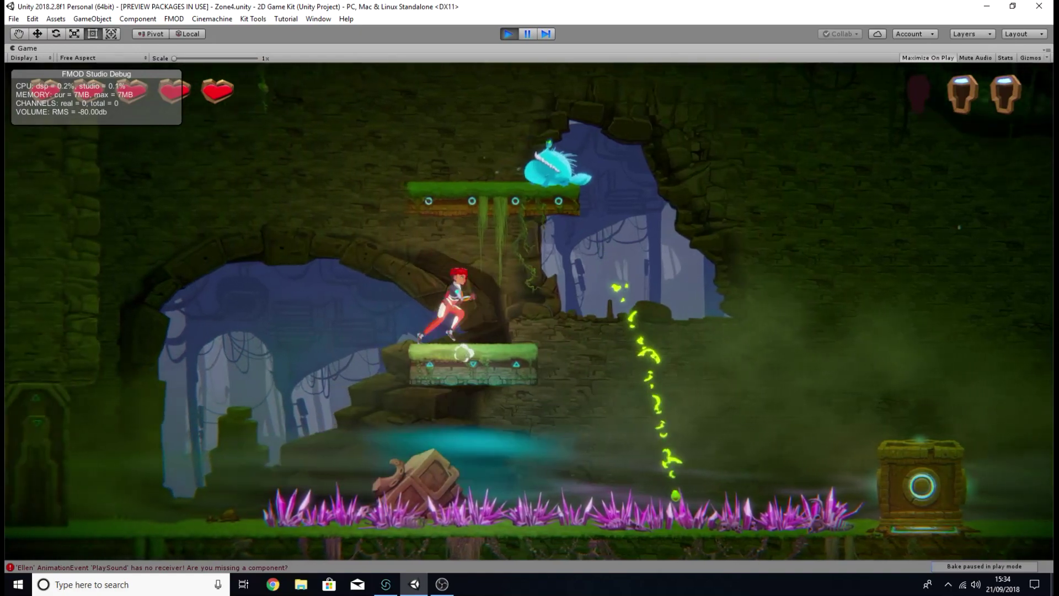
pyautogui.press('d')
pyautogui.press('space')
pyautogui.press('d')
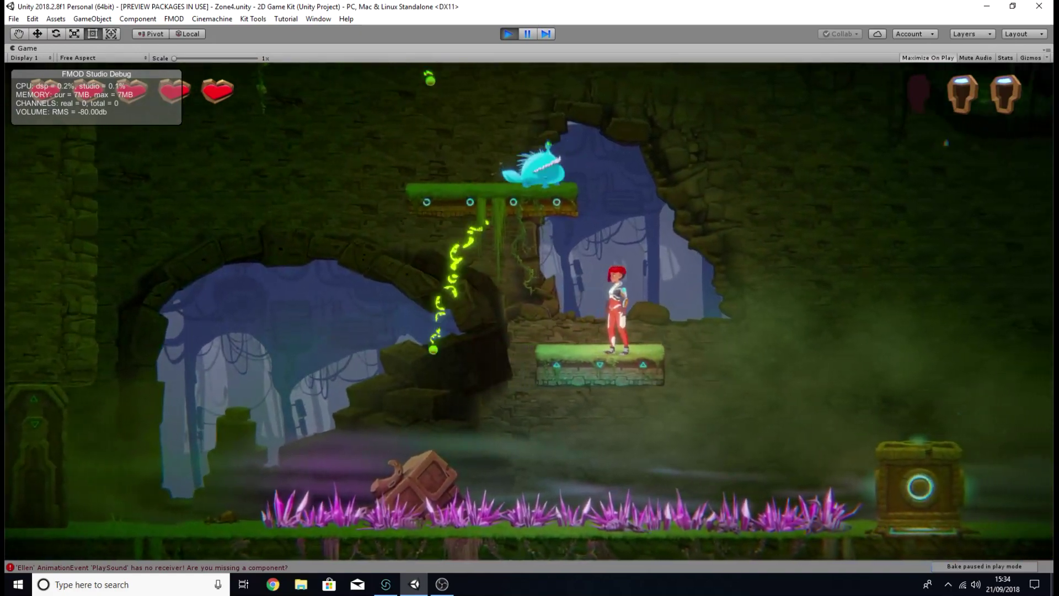
pyautogui.press('space')
pyautogui.press('d')
pyautogui.press('space')
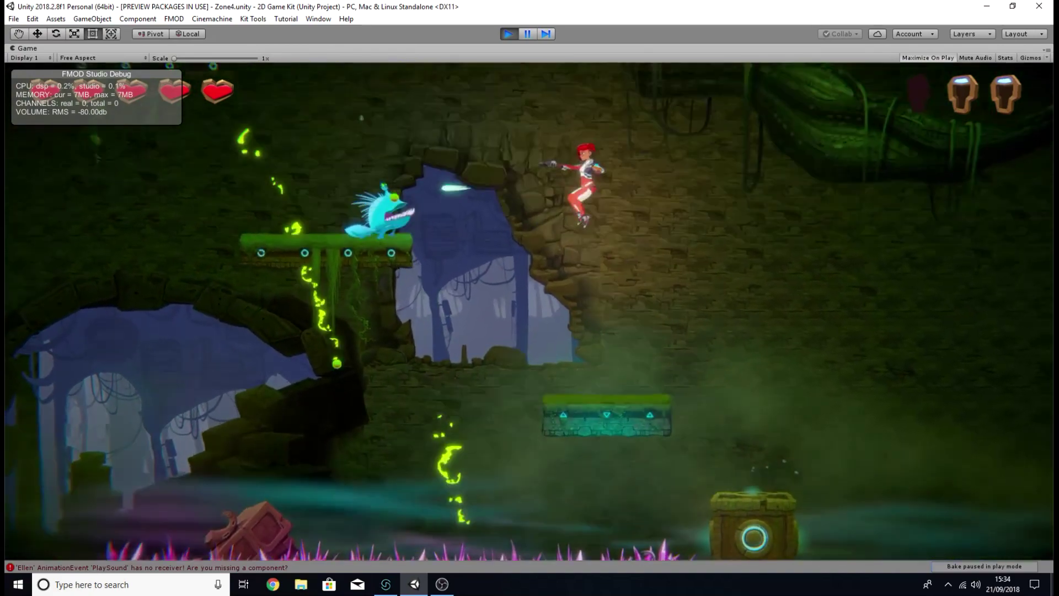
pyautogui.press('space')
pyautogui.press('a')
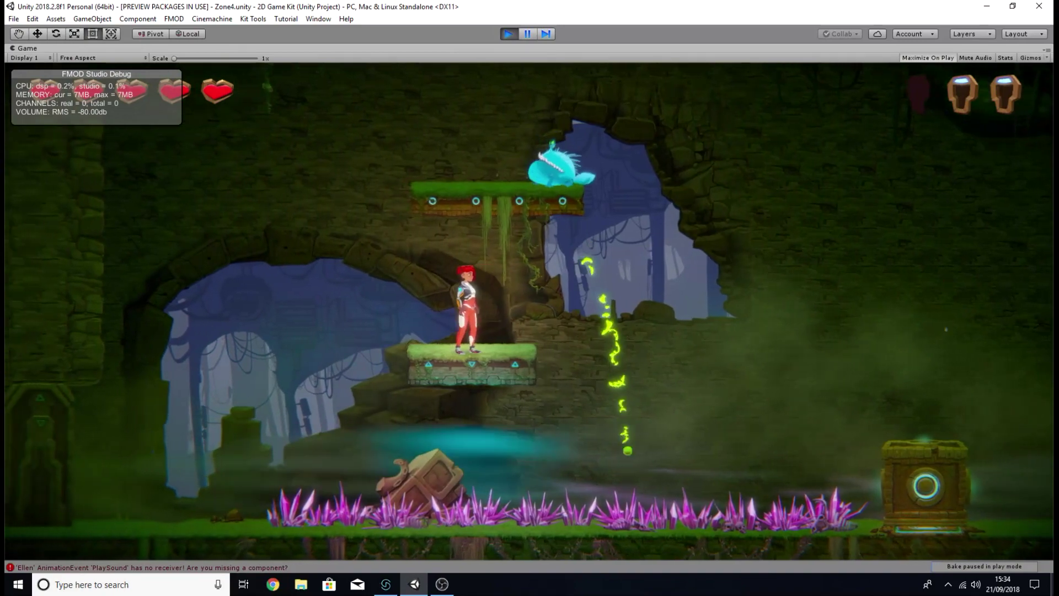
# Jump up to the lower blue creature's platform and defeat it at close range with the gun
pyautogui.press('space')
pyautogui.press('d')
pyautogui.press('o')
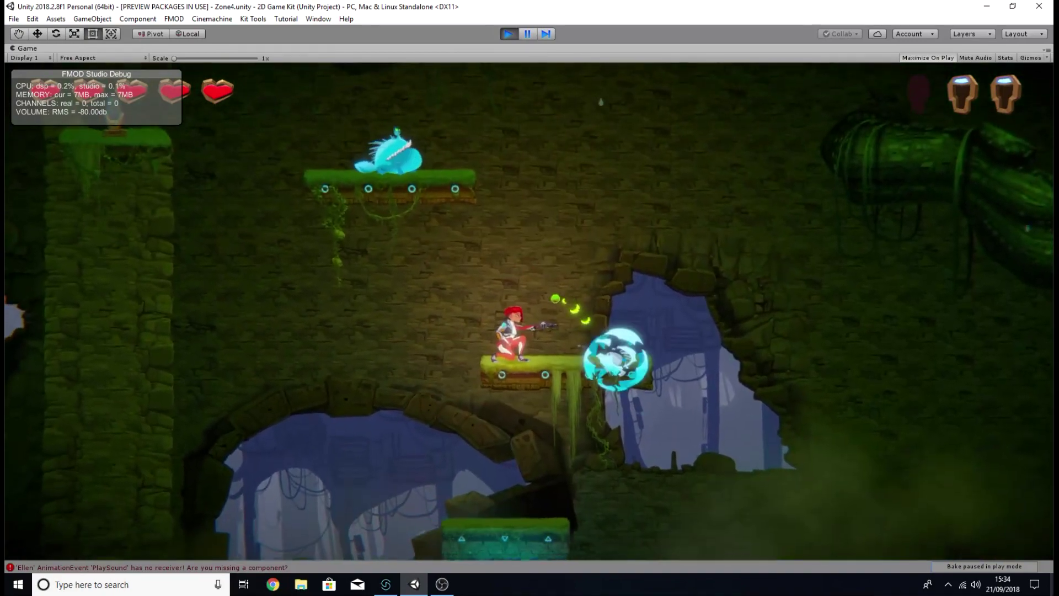
# Try to shoot the upper blue creature while jumping from the lower grassy platform
pyautogui.press('d')
pyautogui.press('s')
pyautogui.press('space')
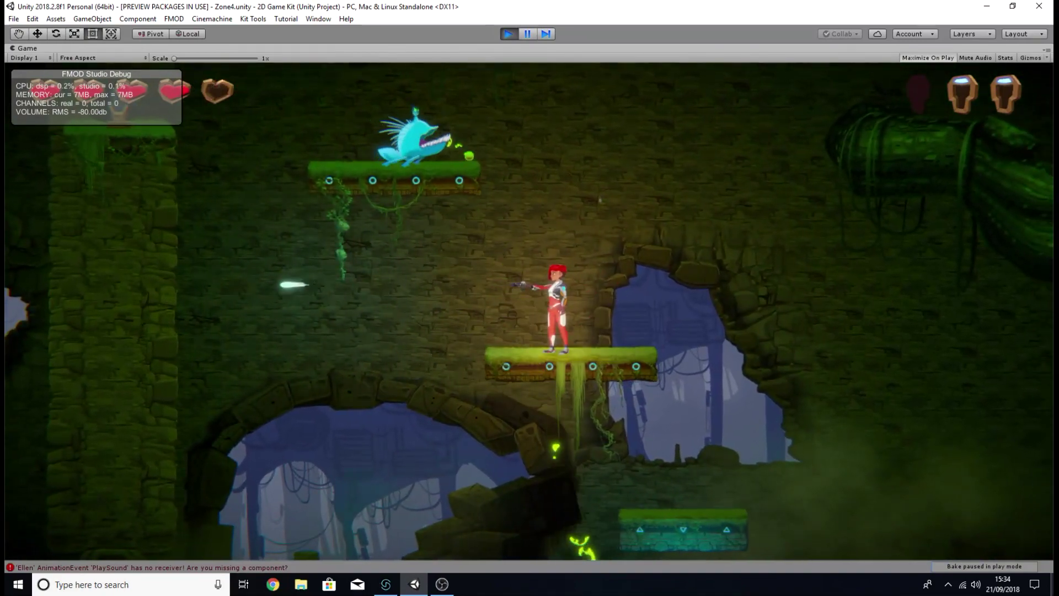
pyautogui.press('s')
pyautogui.press('space')
pyautogui.press('space')
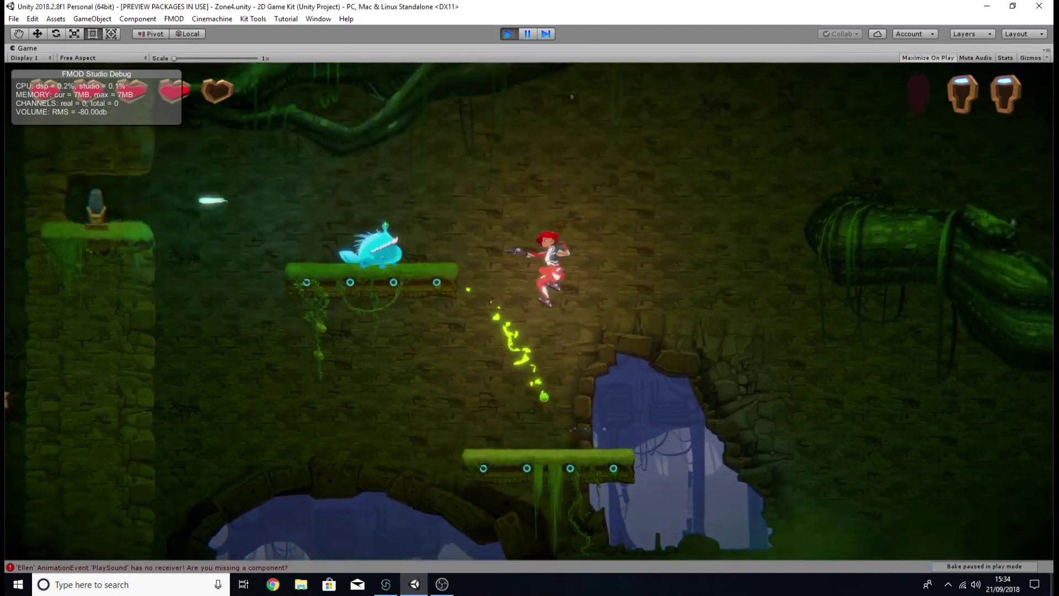
# Drop back to the ground, push the box onto the pressure plate again, and climb on top of it
pyautogui.press('d')
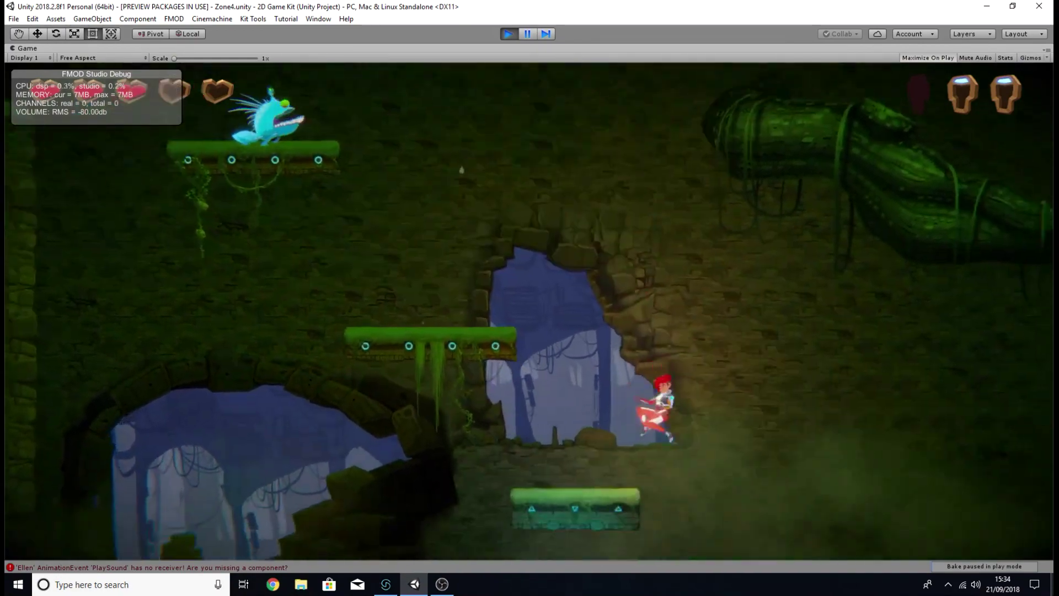
pyautogui.press('d')
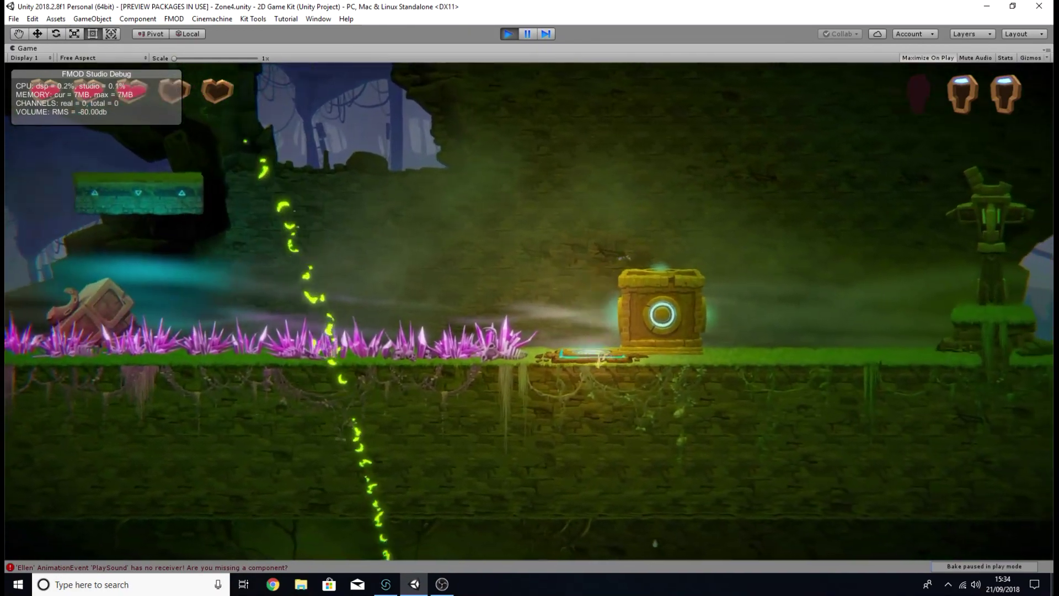
pyautogui.press('d')
pyautogui.press('space')
pyautogui.press('space')
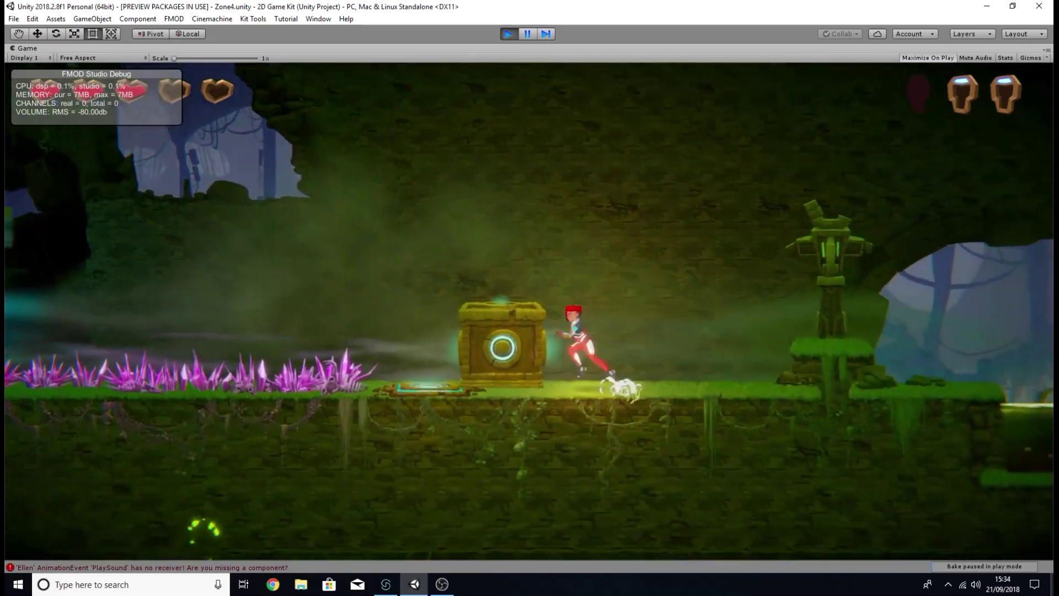
pyautogui.press('a')
pyautogui.press('space')
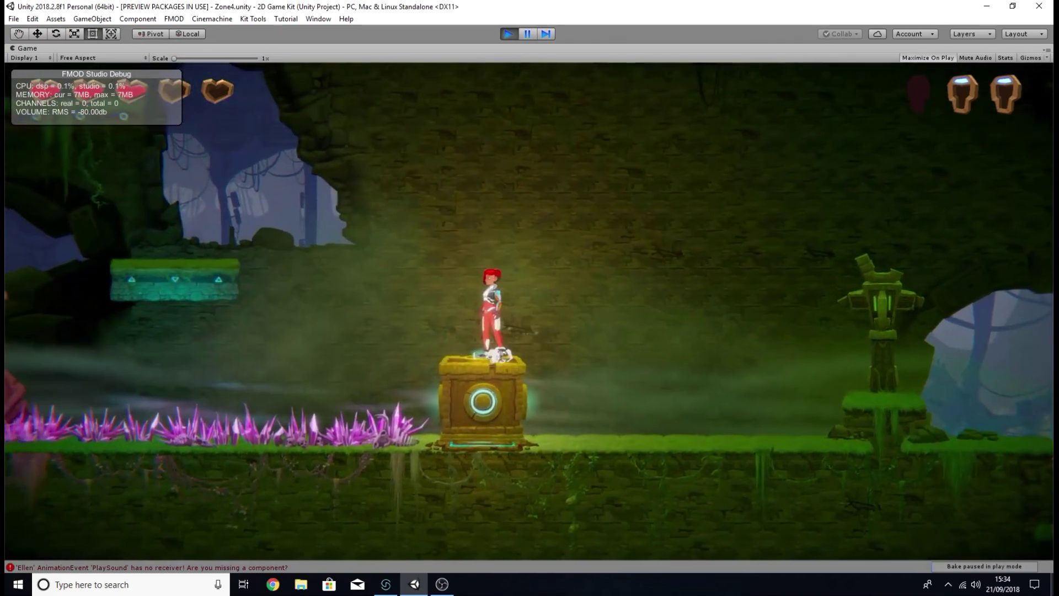
# Jump from the box across the moving platform and up to the lower grassy platform
pyautogui.press('space')
pyautogui.press('a')
pyautogui.press('space')
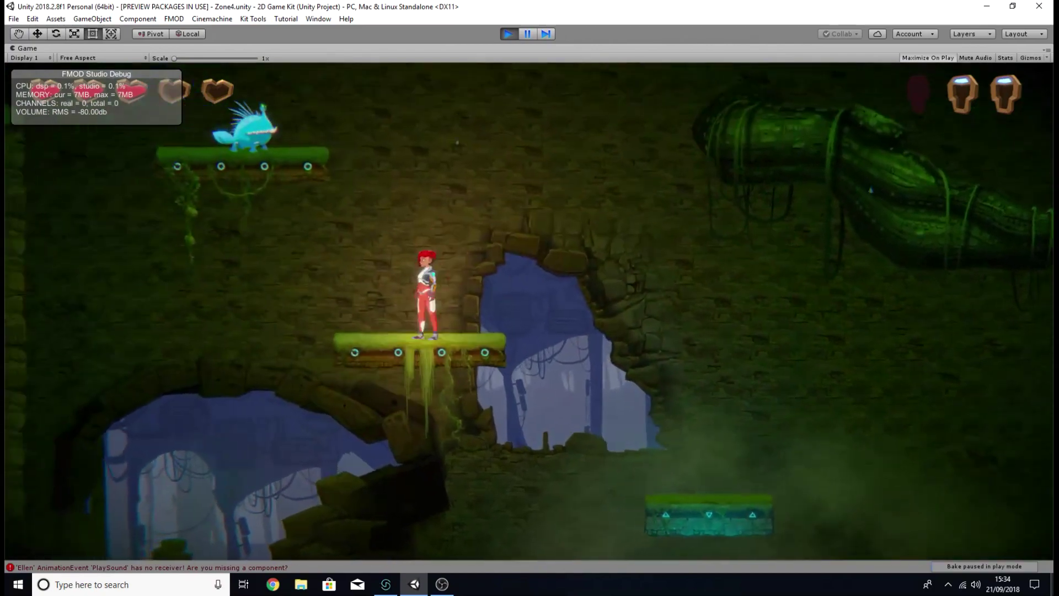
# Shoot the upper blue creature and the switch on the stone pillar beyond it while jumping
pyautogui.press('space')
pyautogui.press('o')
pyautogui.press('space')
pyautogui.press('a')
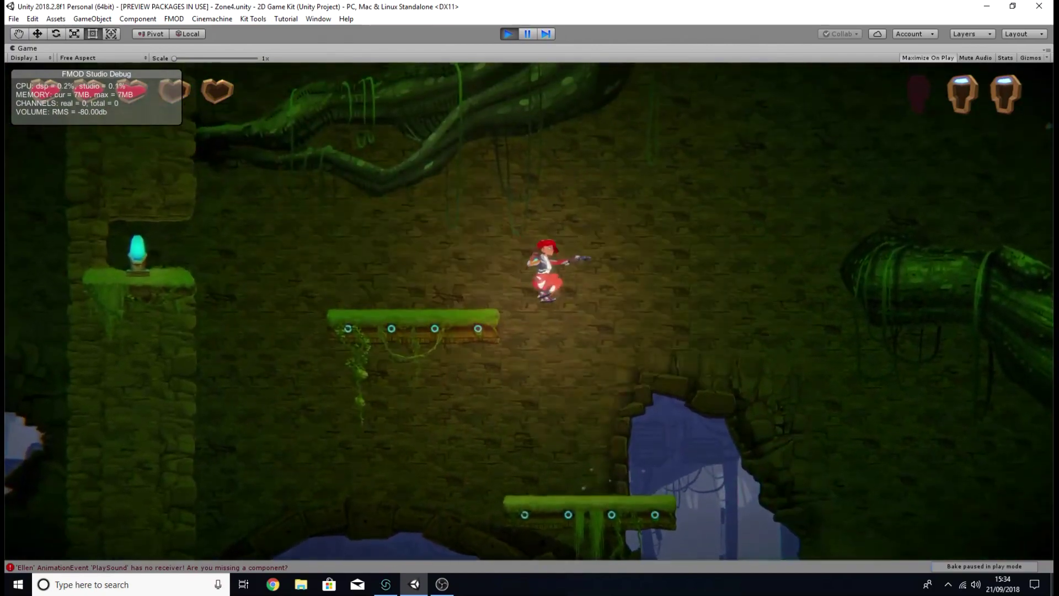
# Drop down beside the stone pillar, continue into the shaft behind it, and descend to the mushroom-covered platforms in the cavern
pyautogui.press('space')
pyautogui.press('a')
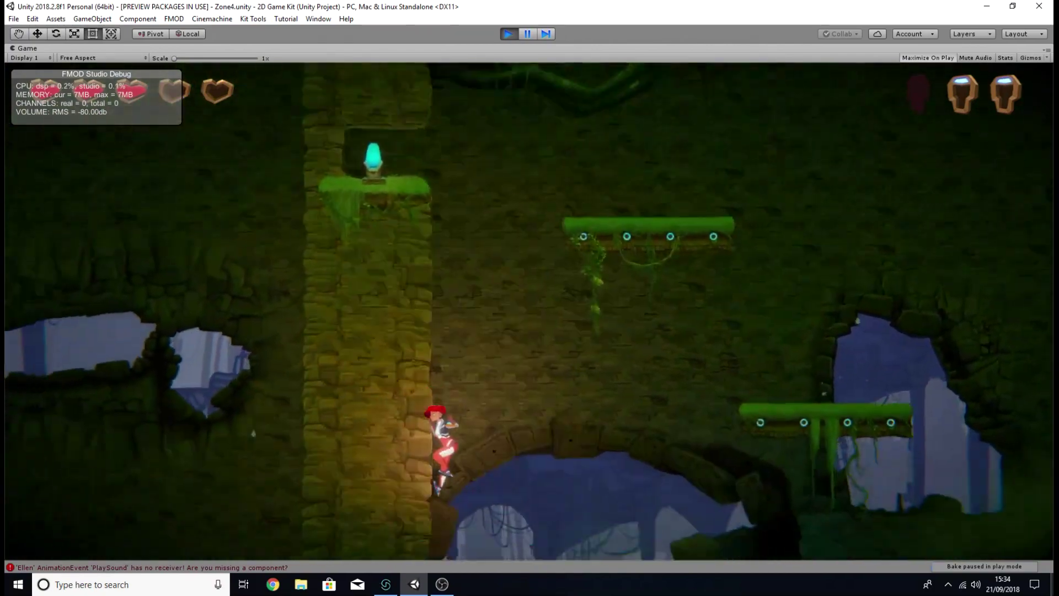
pyautogui.press('d')
pyautogui.press('a')
pyautogui.press('space')
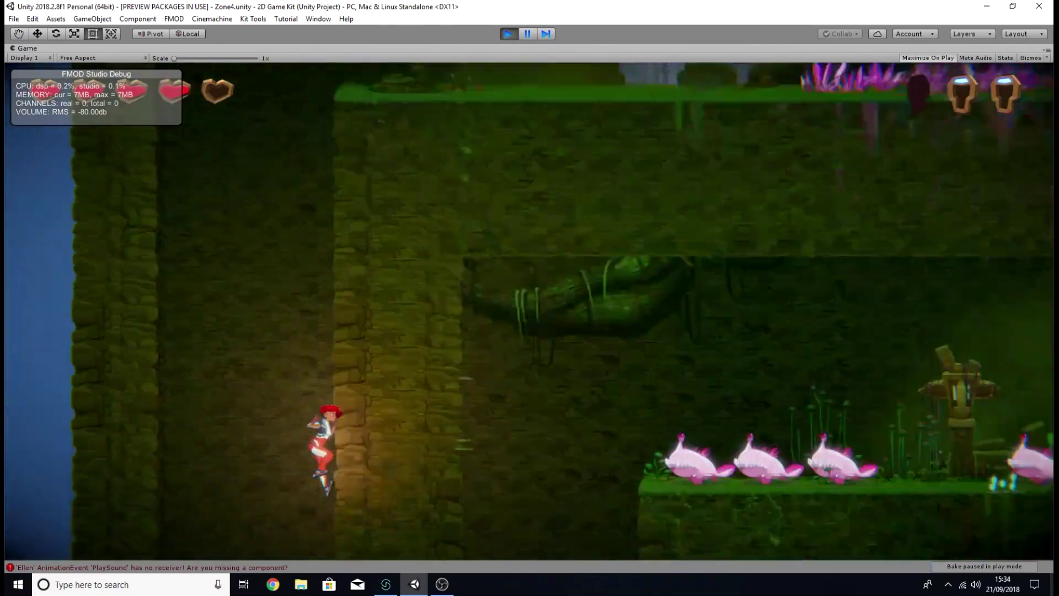
pyautogui.press('d')
pyautogui.press('d')
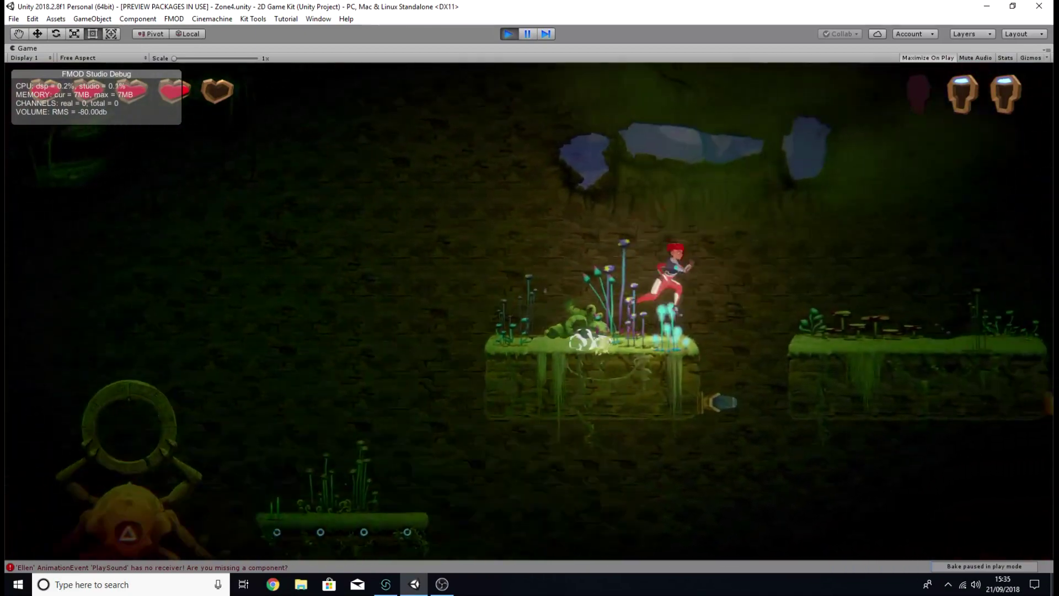
# Cross the gaps to the ledge with the red plant, get past the first pink creature, and turn back to defeat it
pyautogui.press('d')
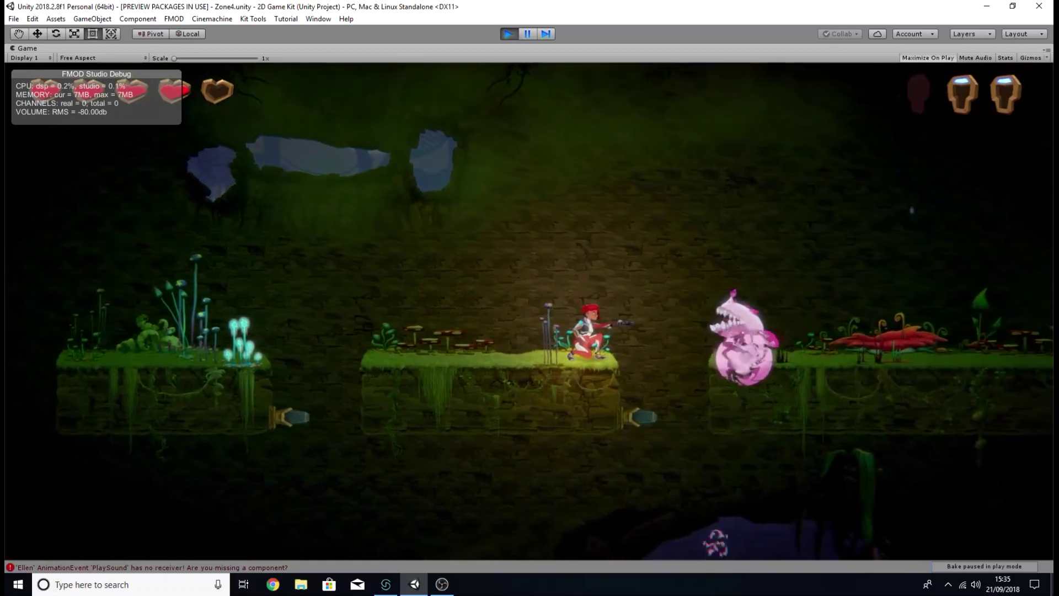
pyautogui.press('d')
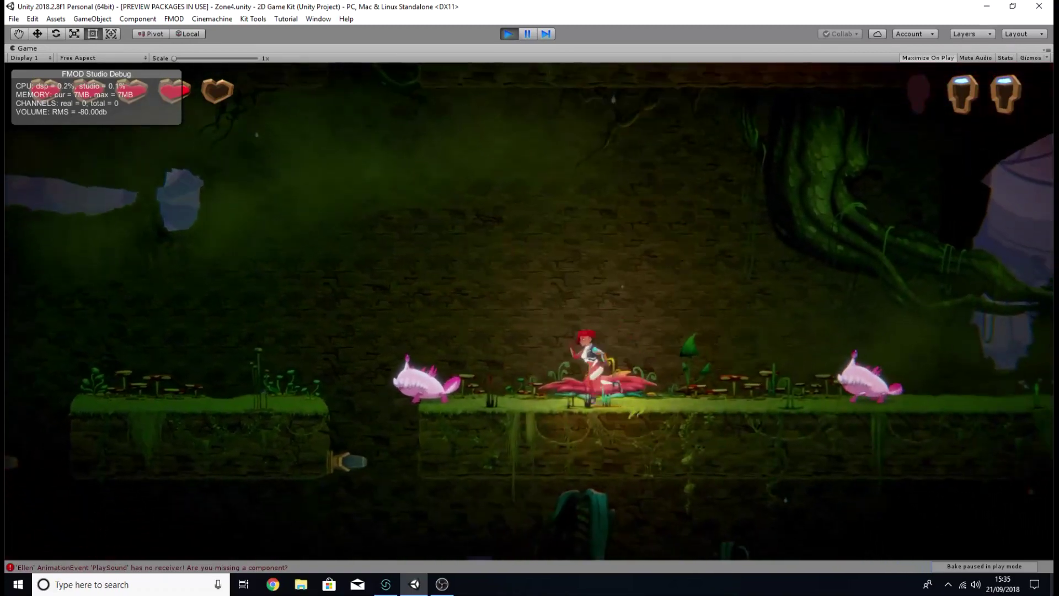
pyautogui.press('a')
pyautogui.press('k')
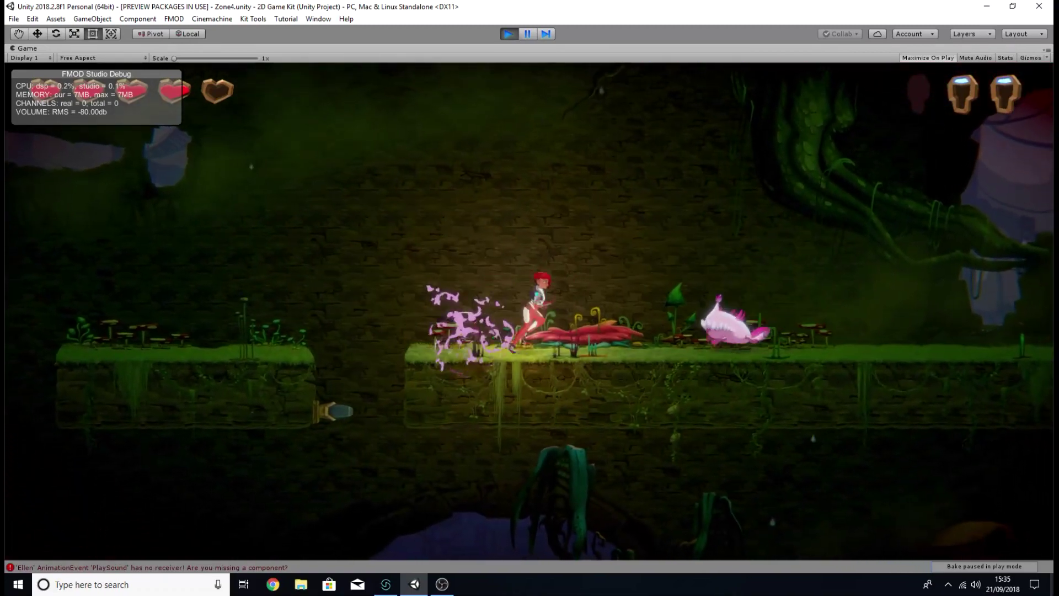
# Run past the remaining pink creature, climb the stacked grassy platforms, and board the moving platform over the purple crystals
pyautogui.press('d')
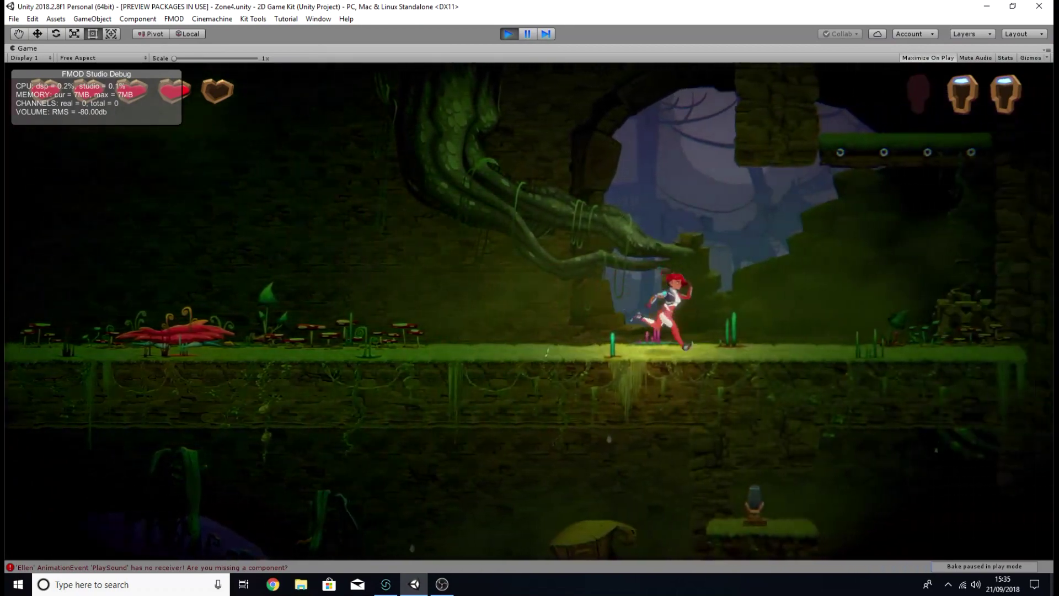
pyautogui.press('space')
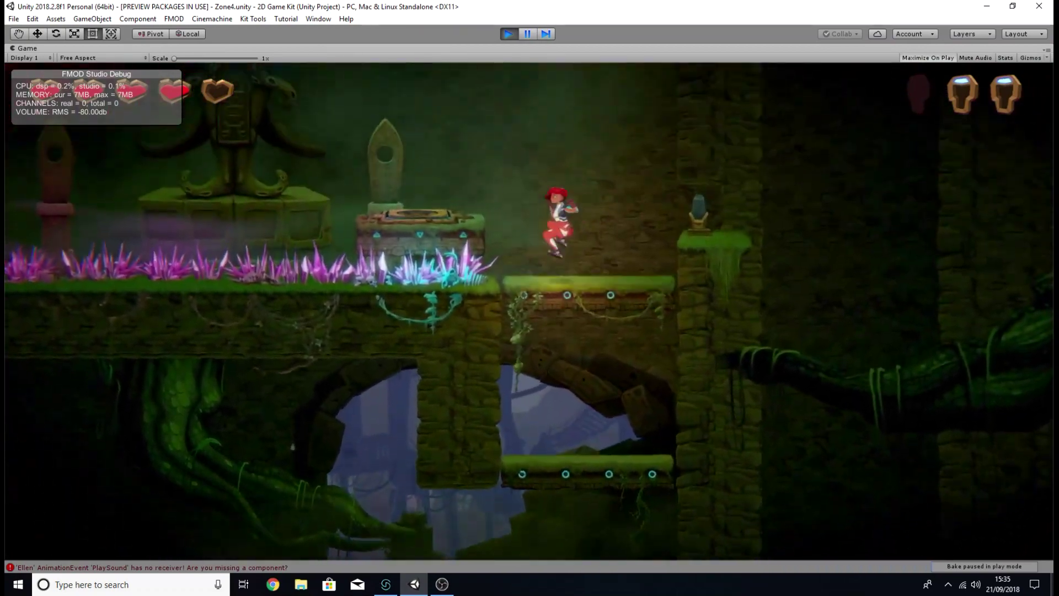
pyautogui.press('a')
pyautogui.press('space')
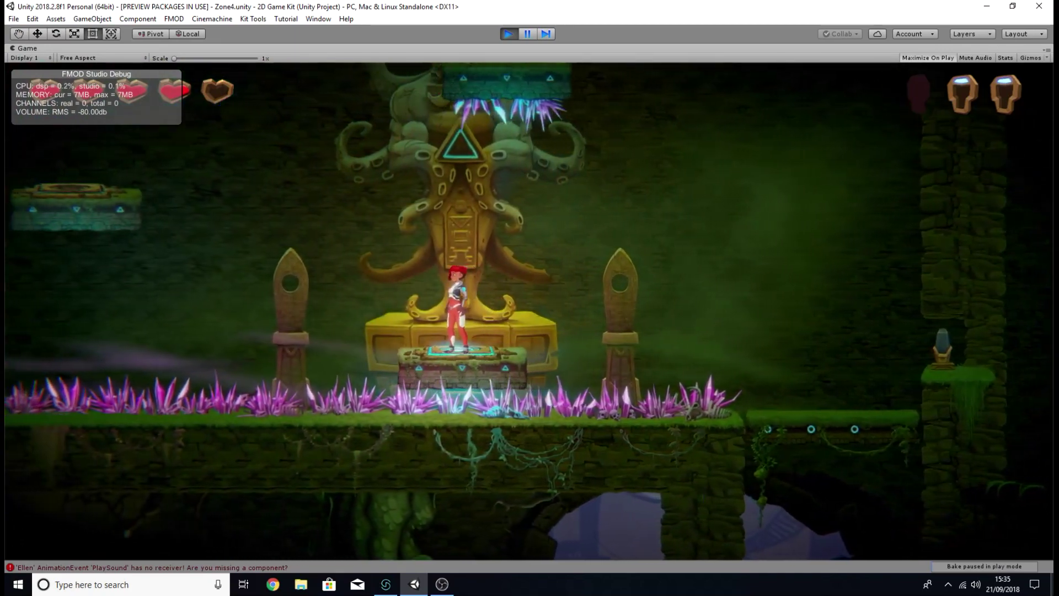
# Ride and jump between the moving platforms around the octopus statue to reach the upper grassy ledge with the health box
pyautogui.press('space')
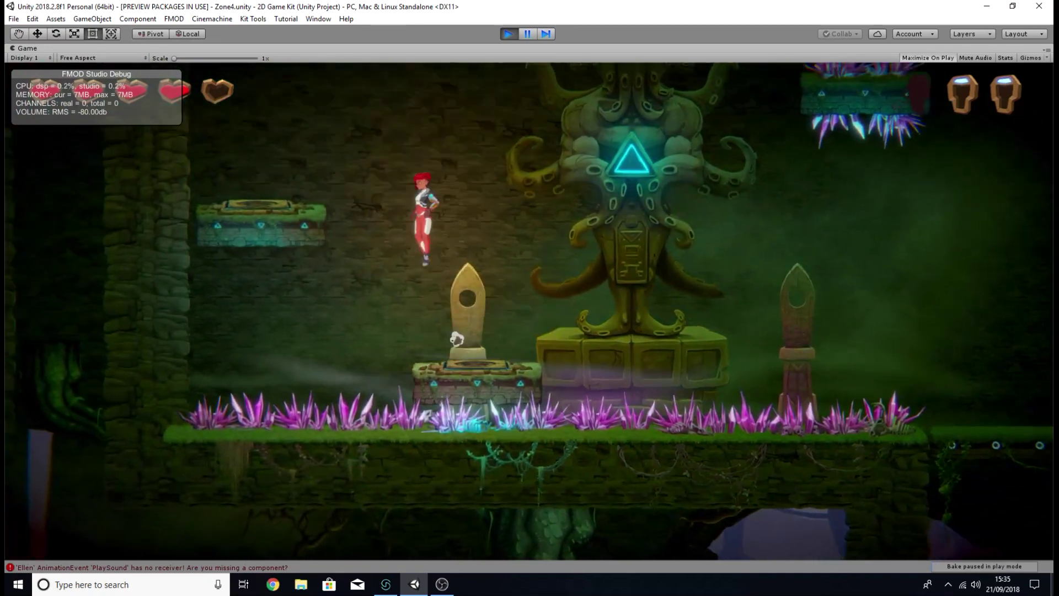
pyautogui.press('a')
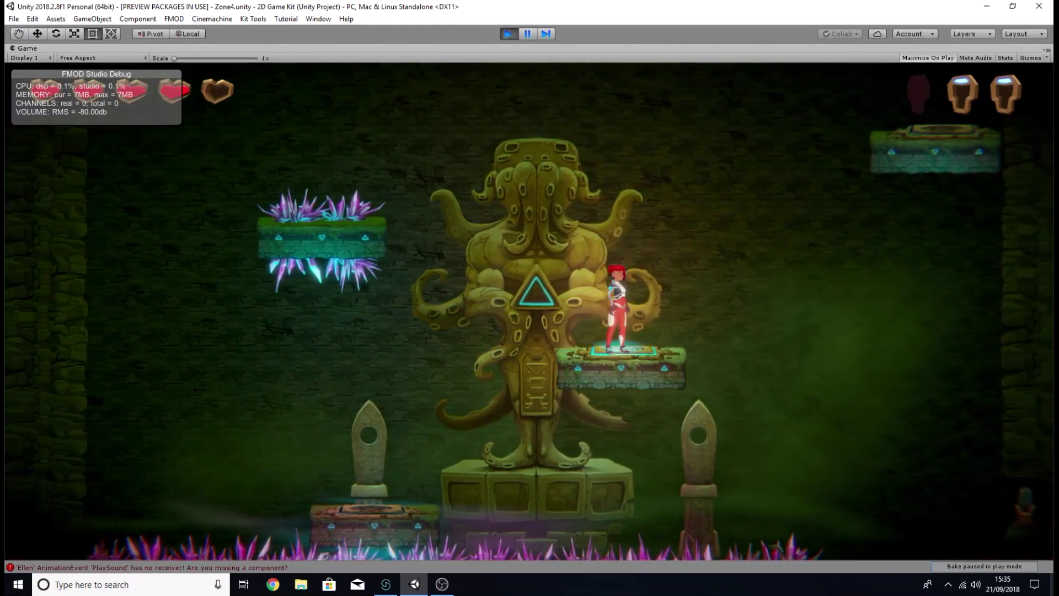
pyautogui.press('space')
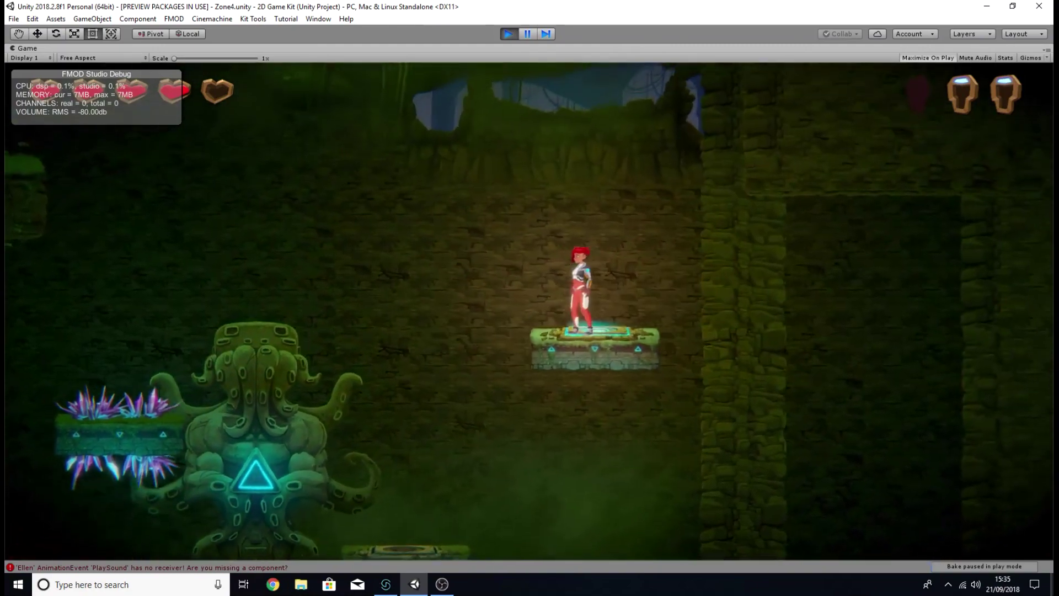
pyautogui.press('s')
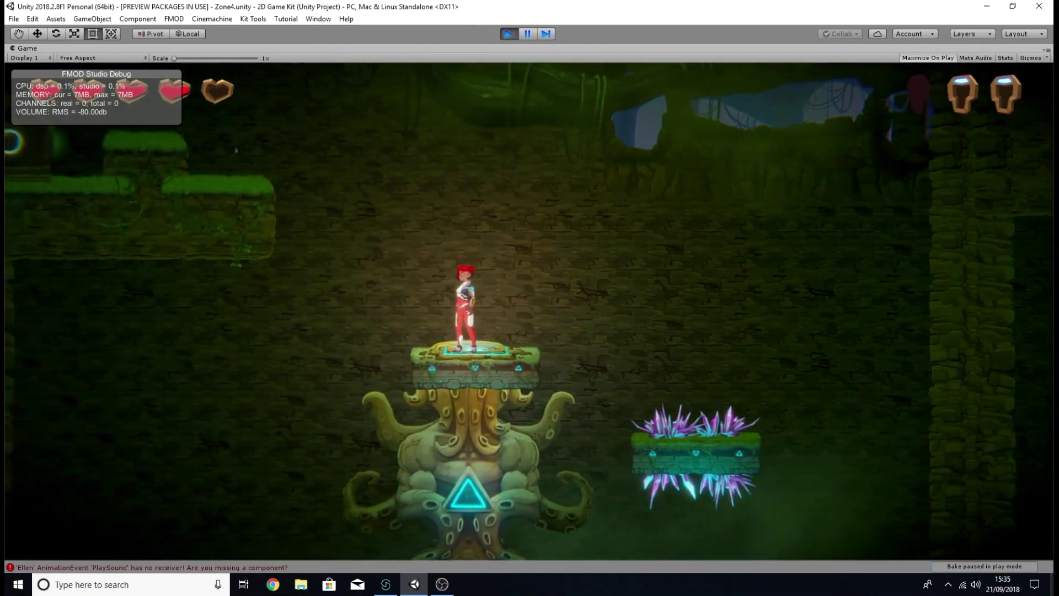
pyautogui.press('space')
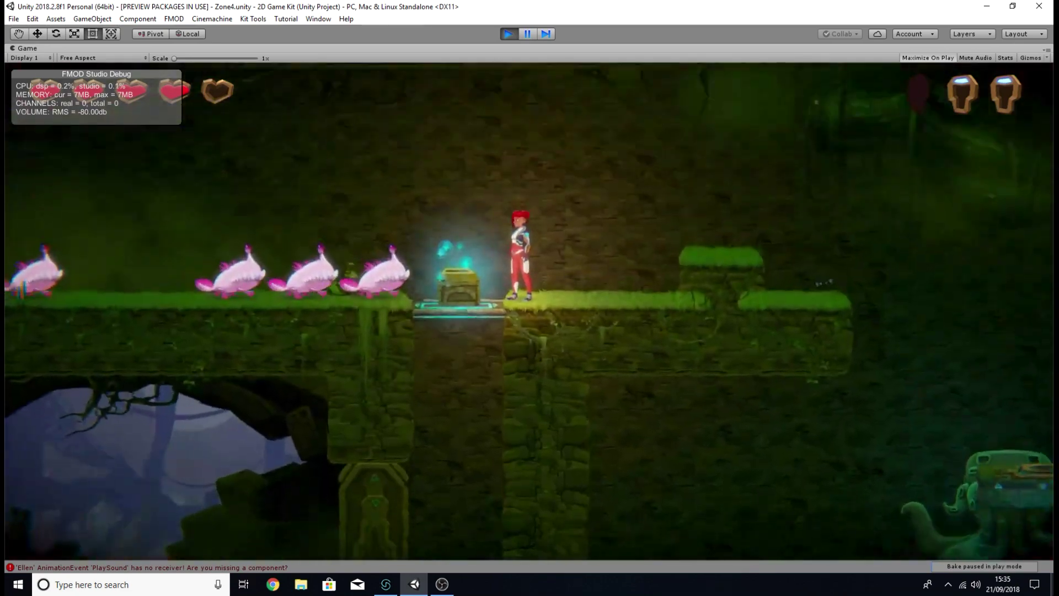
# Back off to the grassy step, shoot the approaching pink creatures while crouching, and break open the health box
pyautogui.press('d')
pyautogui.press('space')
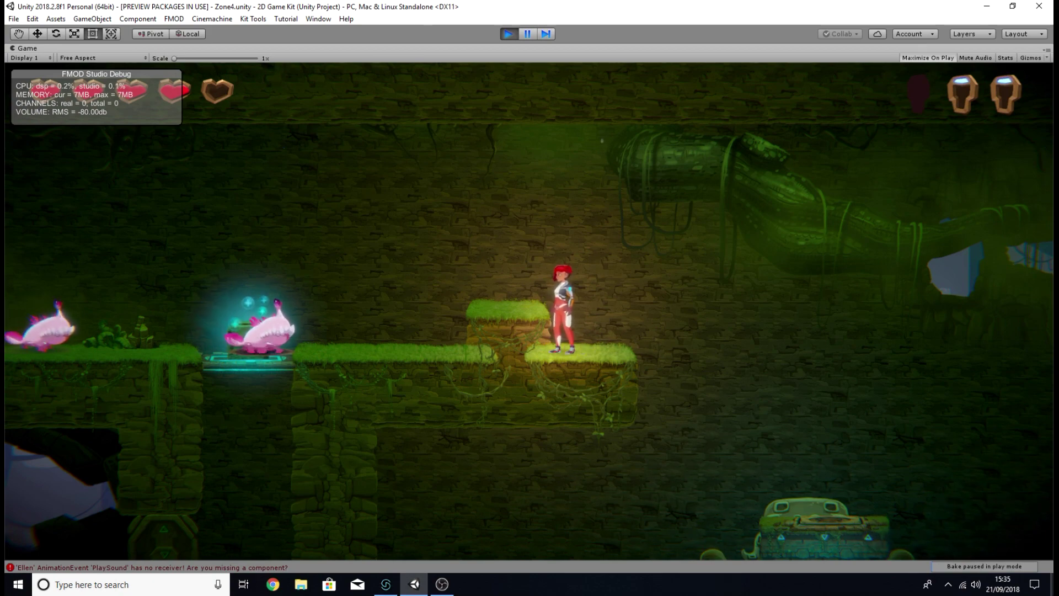
pyautogui.press('space')
pyautogui.press('a')
pyautogui.press('s')
pyautogui.press('o')
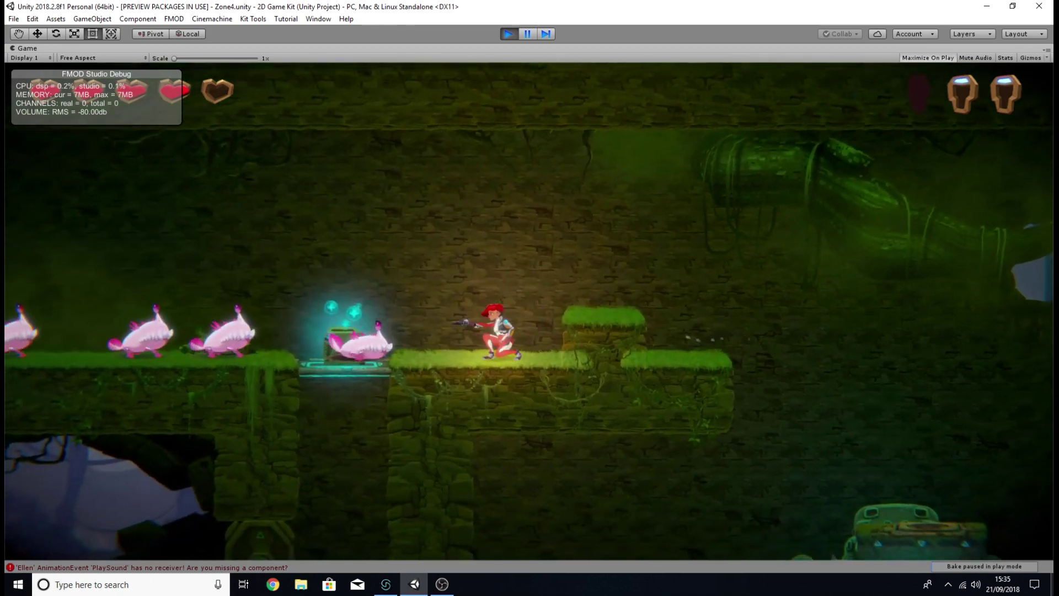
pyautogui.press('o')
pyautogui.press('a')
pyautogui.press('o')
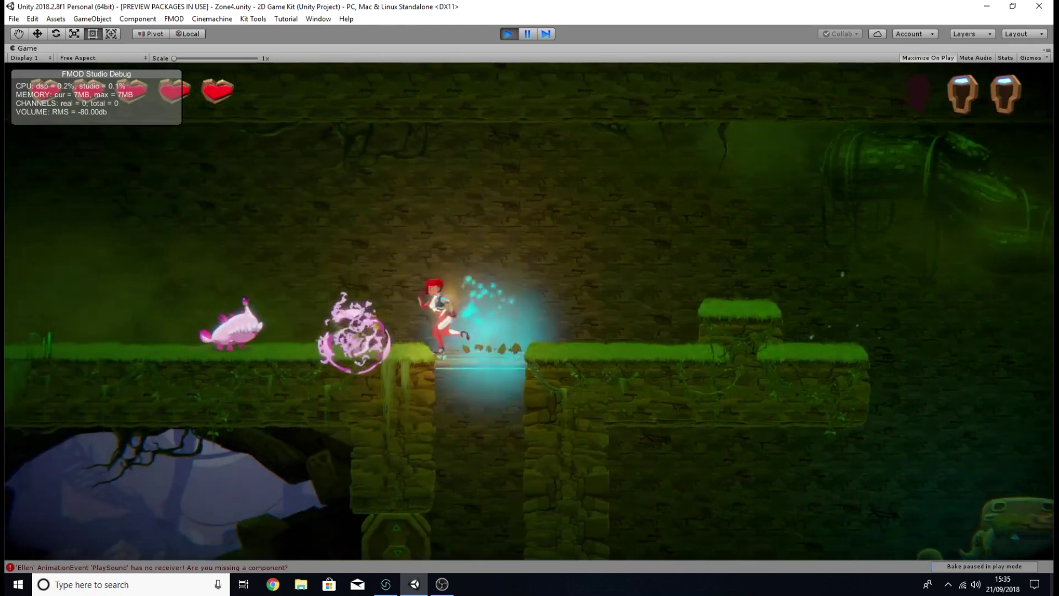
# Run along the upper corridor past the broken statues, drop off its end, and board the moving platform below
pyautogui.press('a')
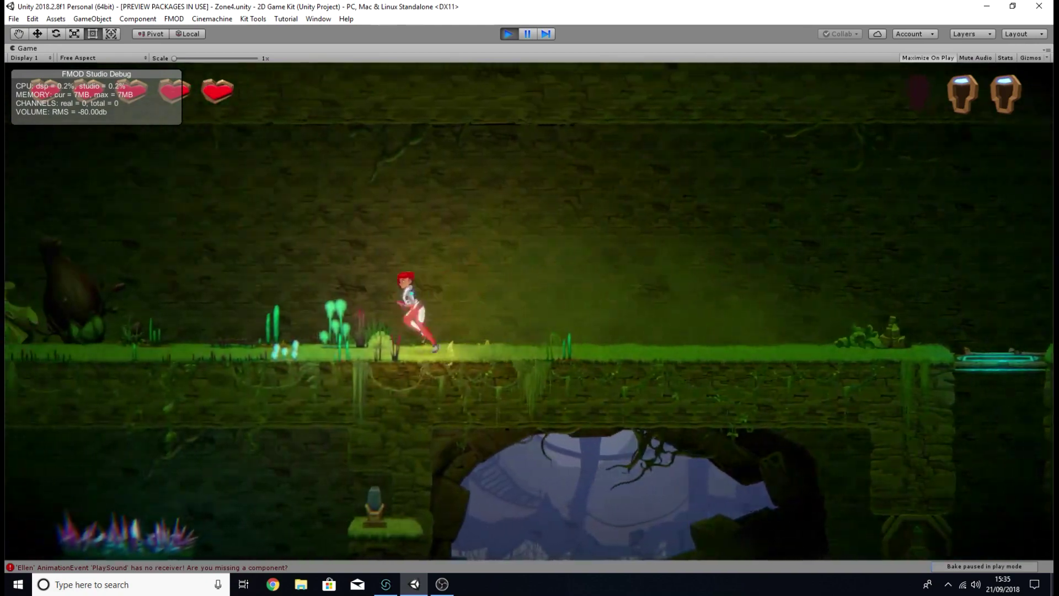
pyautogui.press('a')
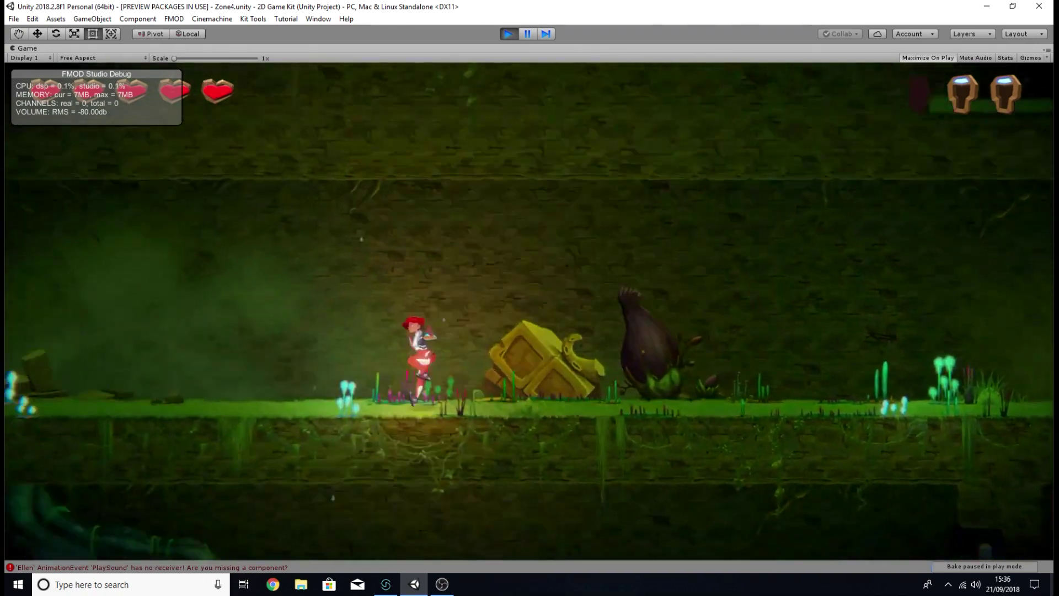
pyautogui.press('a')
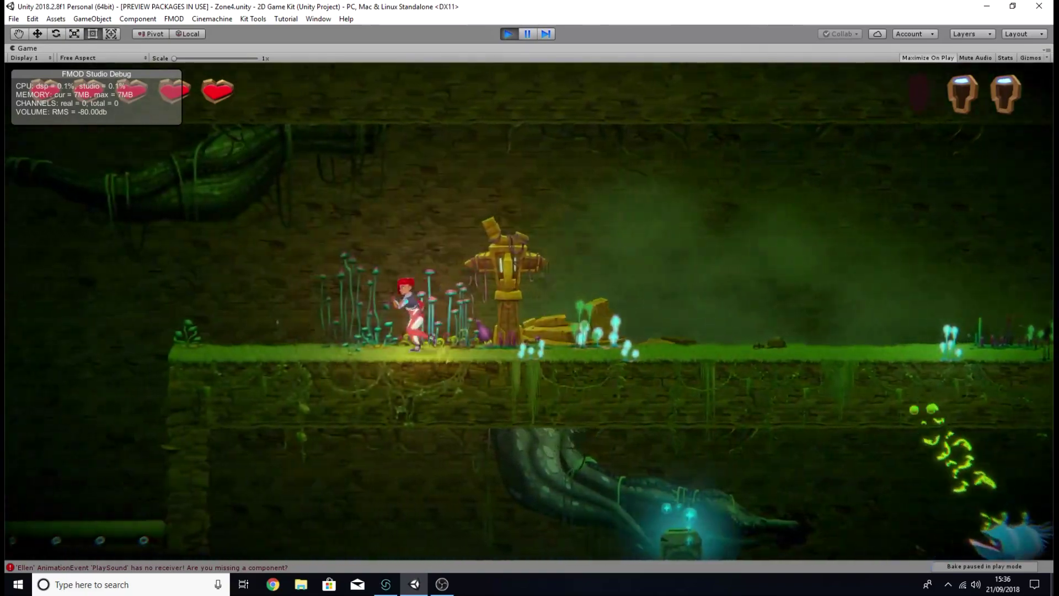
pyautogui.press('space')
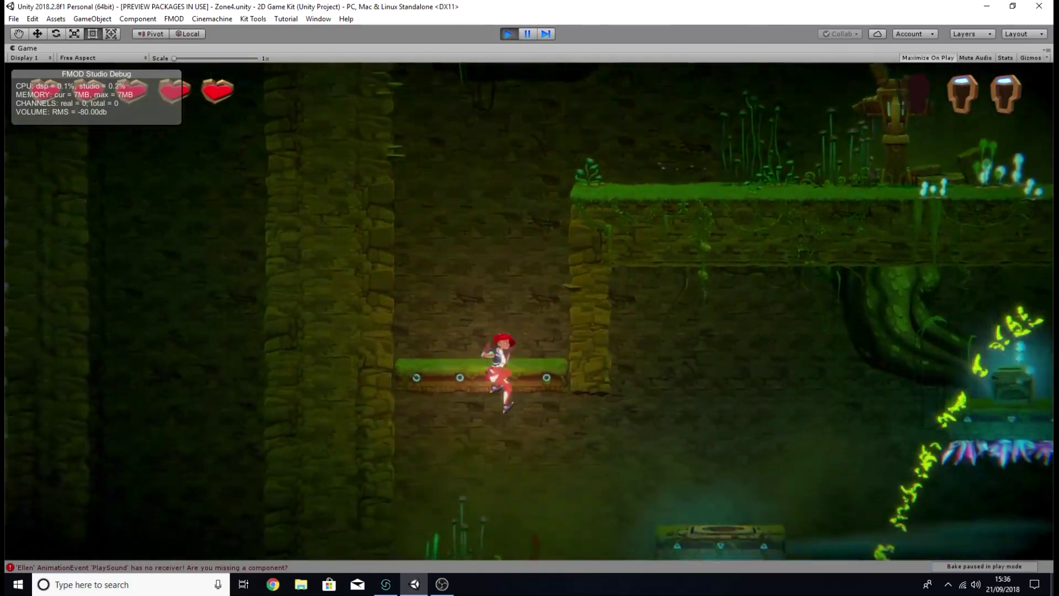
pyautogui.press('d')
pyautogui.press('space')
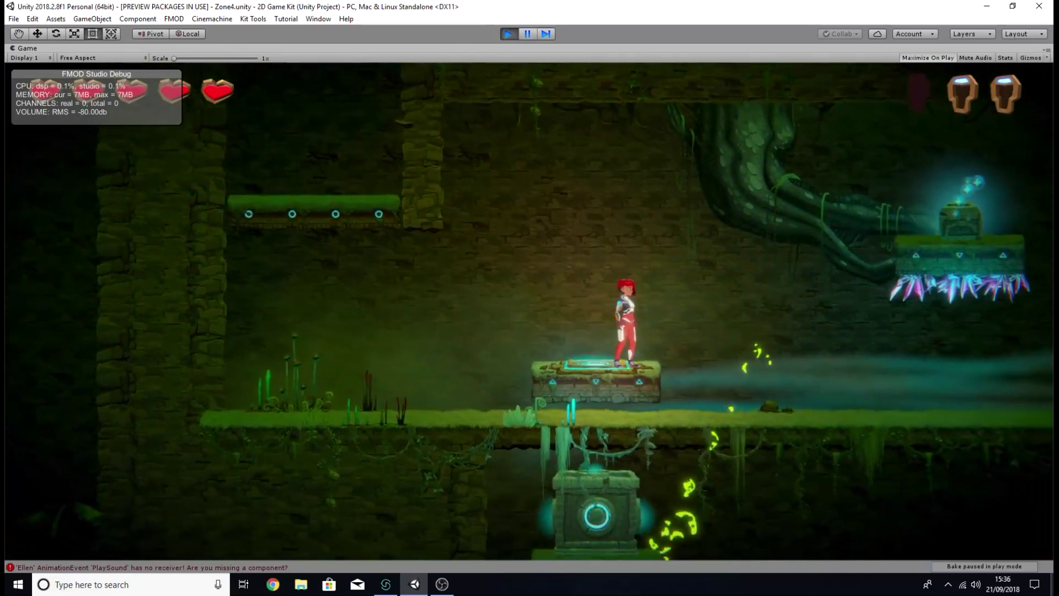
# Jump onto the floating platform with the health box, shoot the blue creature opposite, and return to the moving platform
pyautogui.press('space')
pyautogui.press('d')
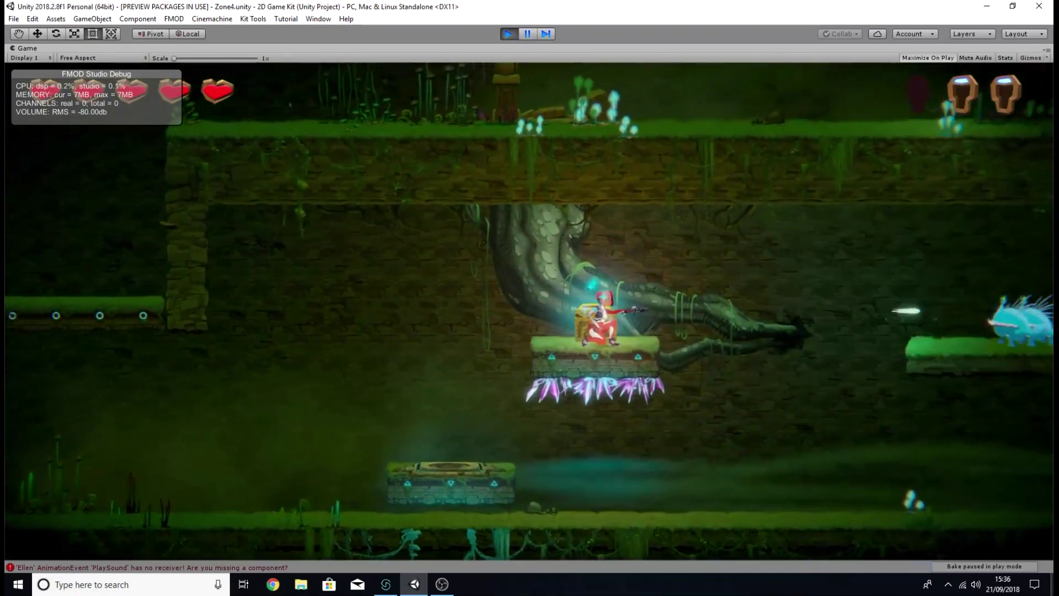
pyautogui.press('a')
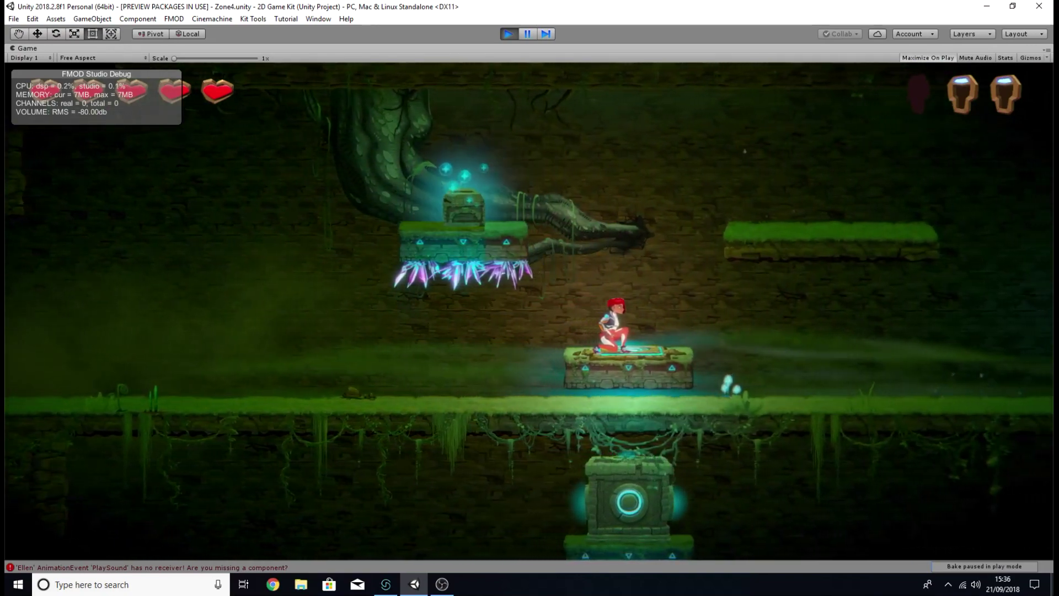
# Ride the moving platform beneath the crystal-covered one and shoot the switch above the hanging stone pillar while jumping
pyautogui.press('s')
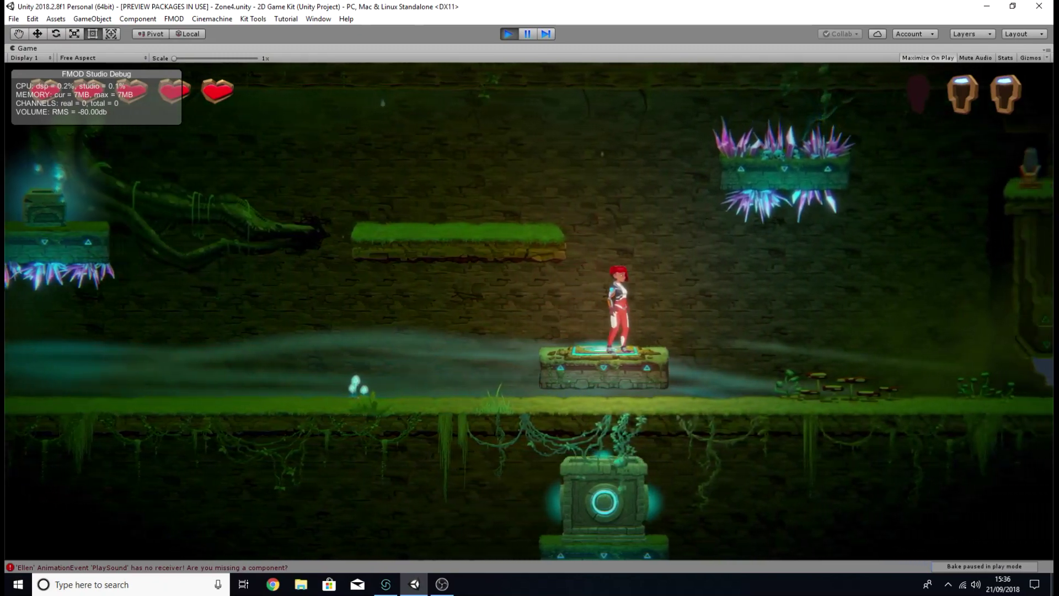
pyautogui.press('space')
pyautogui.press('d')
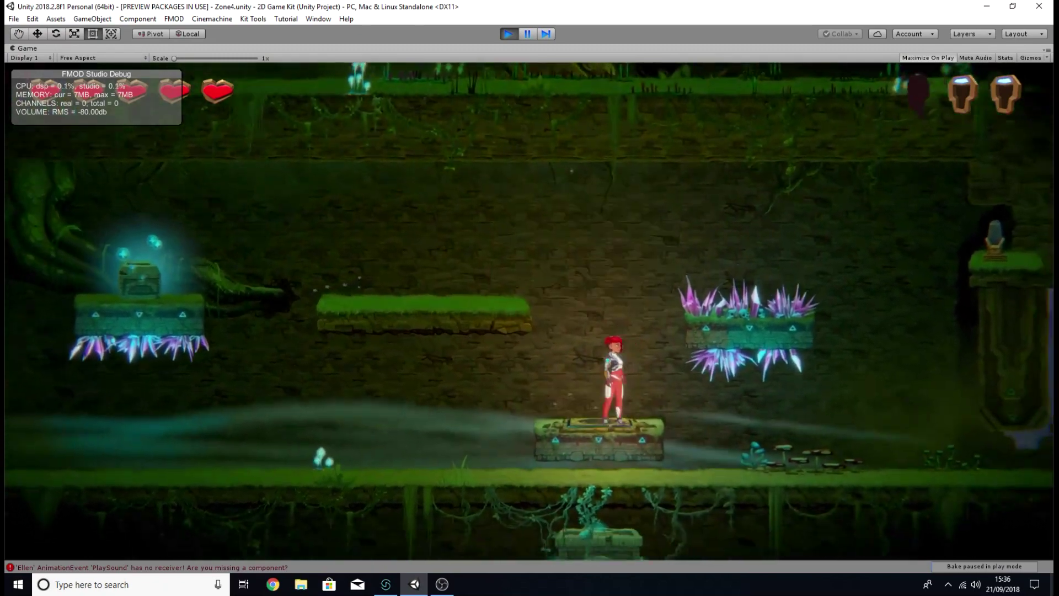
pyautogui.press('a')
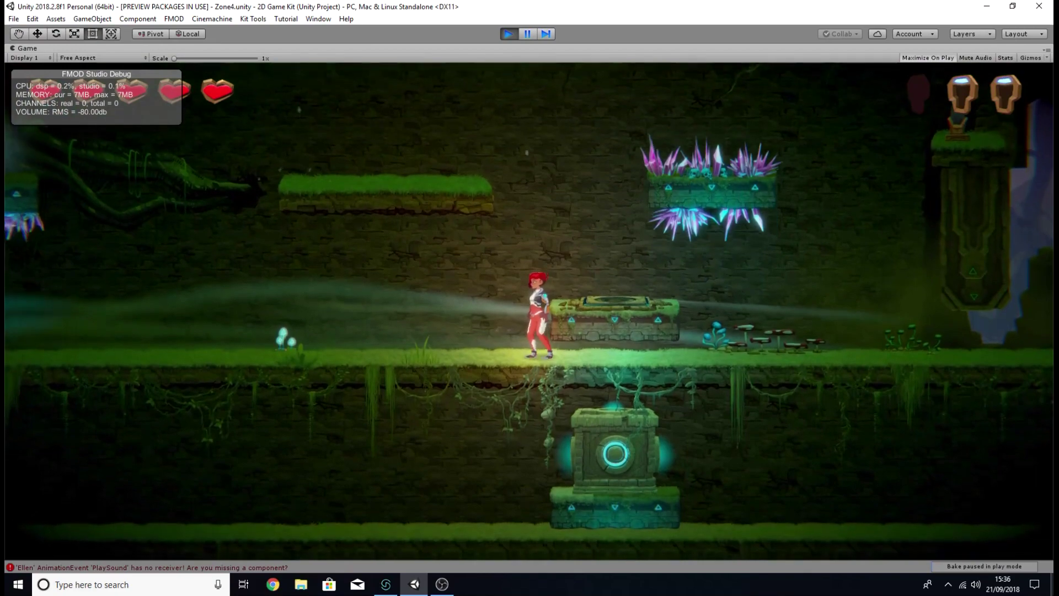
pyautogui.press('space')
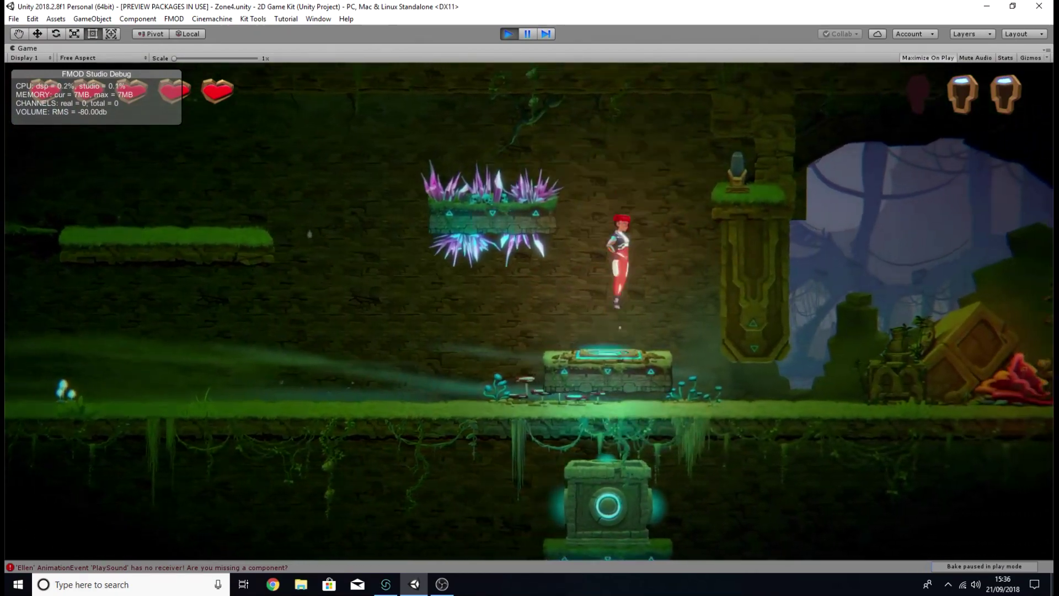
pyautogui.press('a')
pyautogui.press('space')
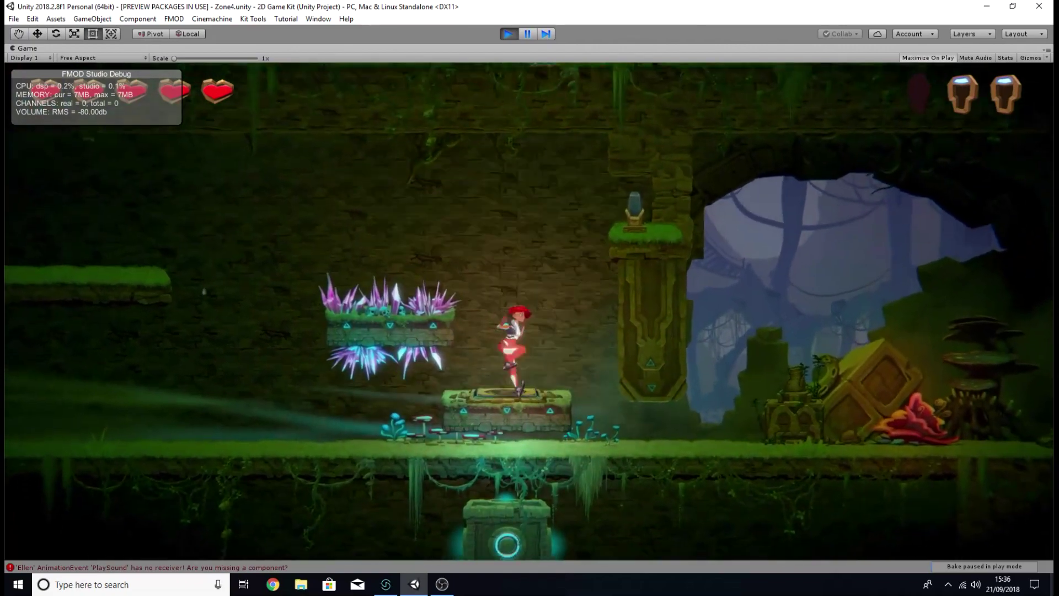
pyautogui.press('o')
pyautogui.press('s')
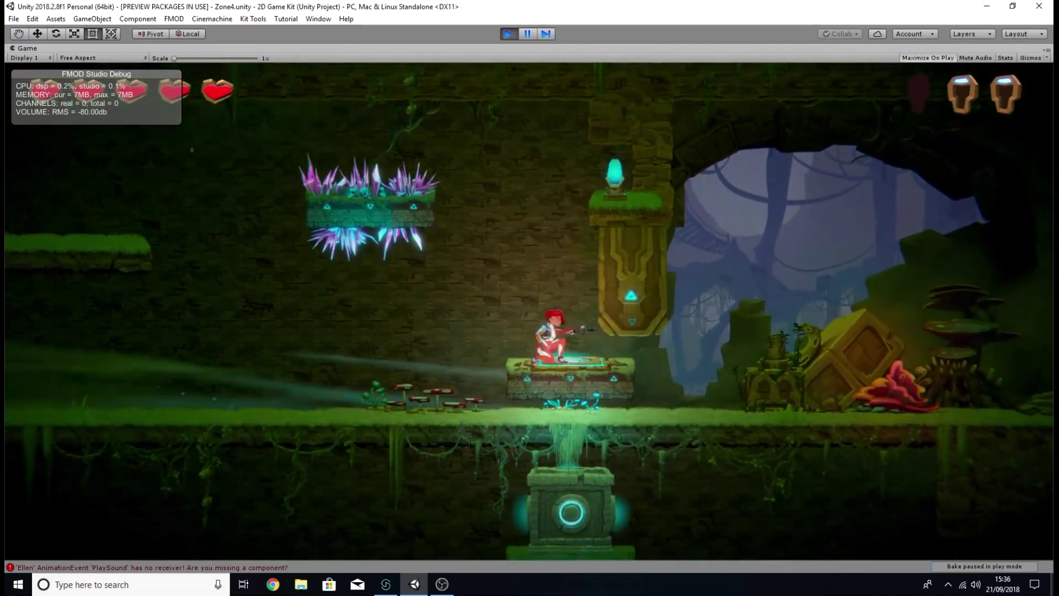
# Scout the ground past the red plant, return to the moving platform, and ride it to the raised step by the doorway
pyautogui.press('d')
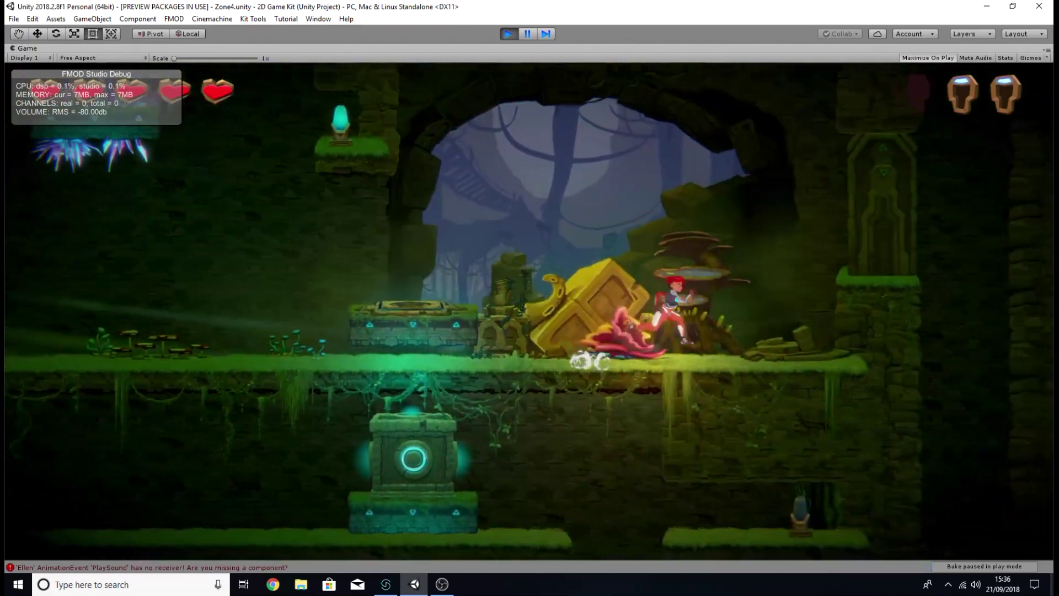
pyautogui.press('a')
pyautogui.press('space')
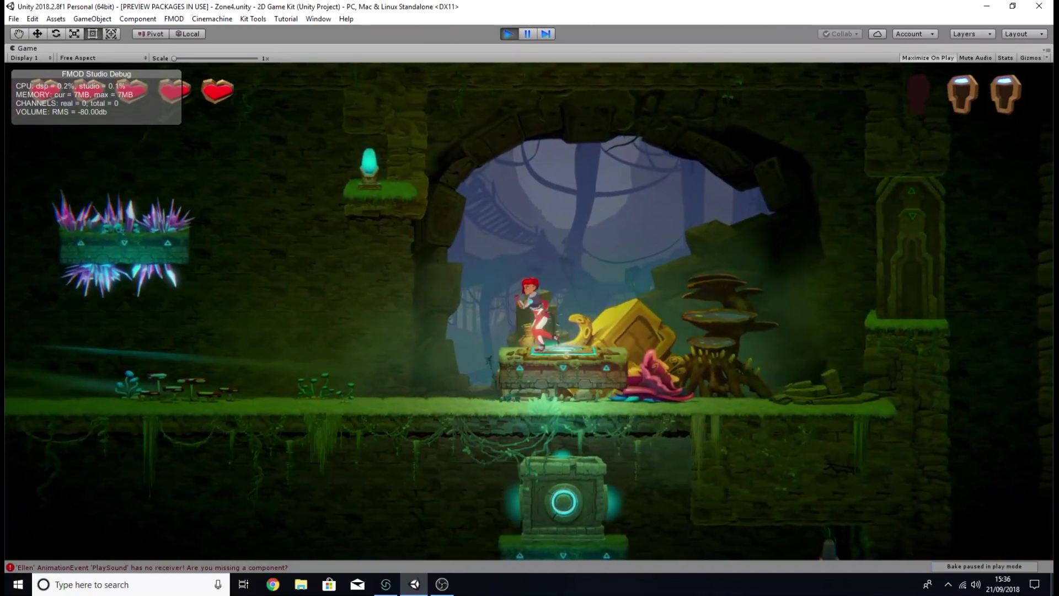
pyautogui.press('d')
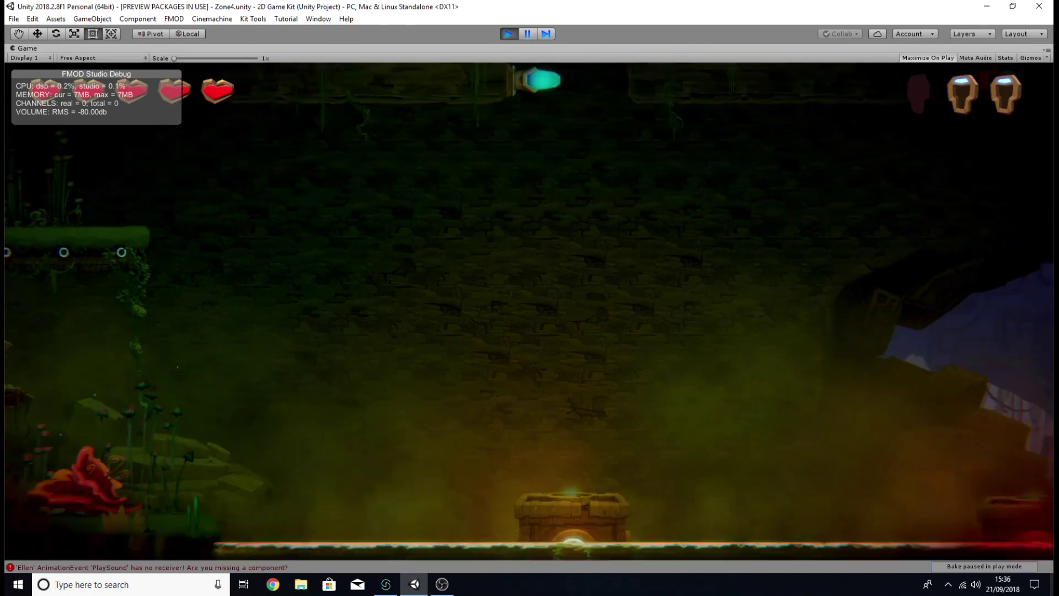
pyautogui.press('d')
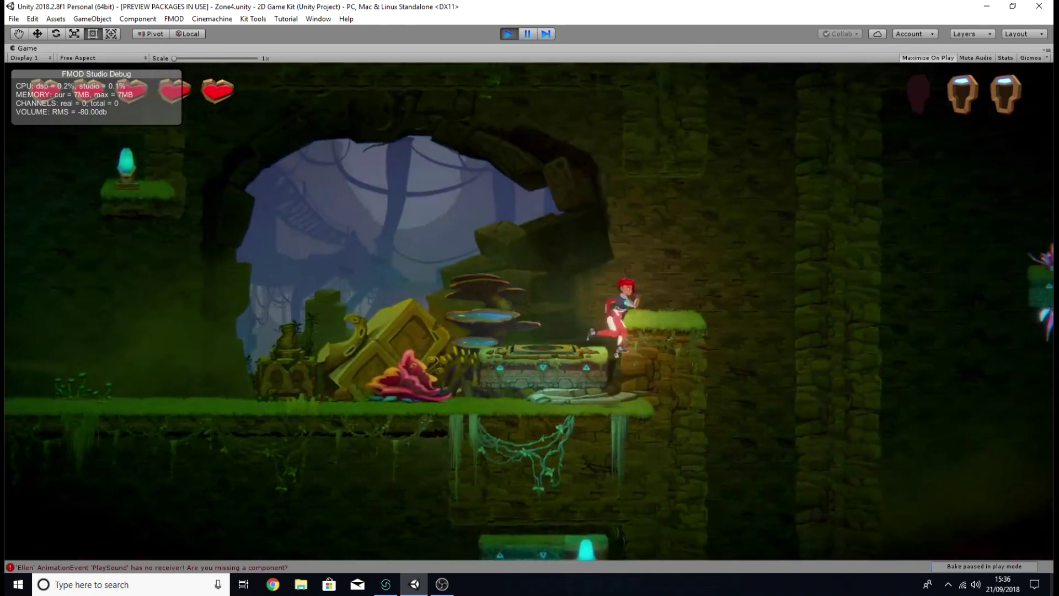
# Run along the mushroom ledge, turn back across the light bridges, and head down towards the acid pool
pyautogui.press('d')
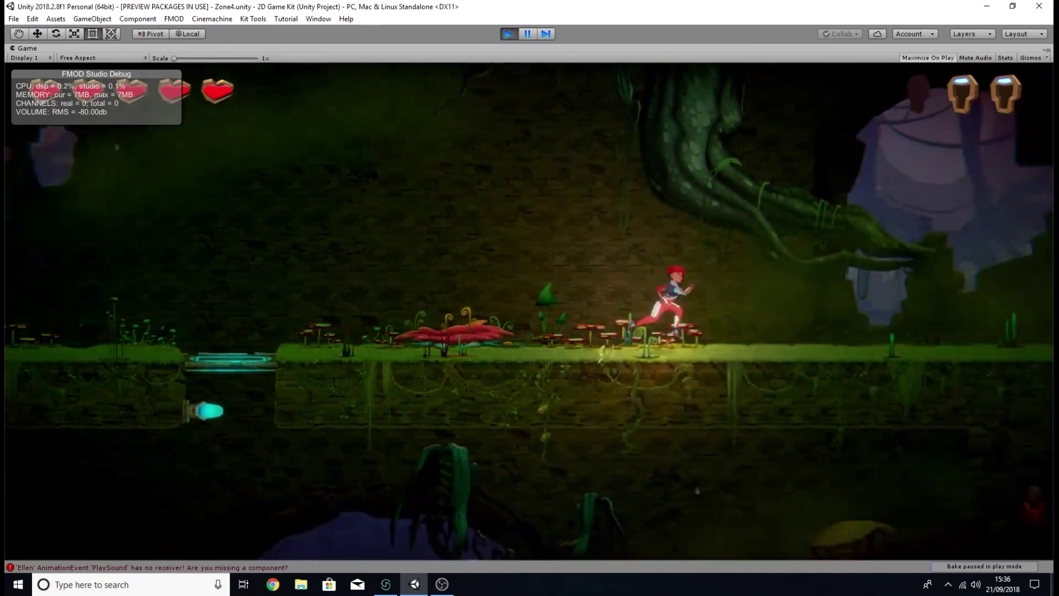
pyautogui.press('space')
pyautogui.press('a')
pyautogui.press('a')
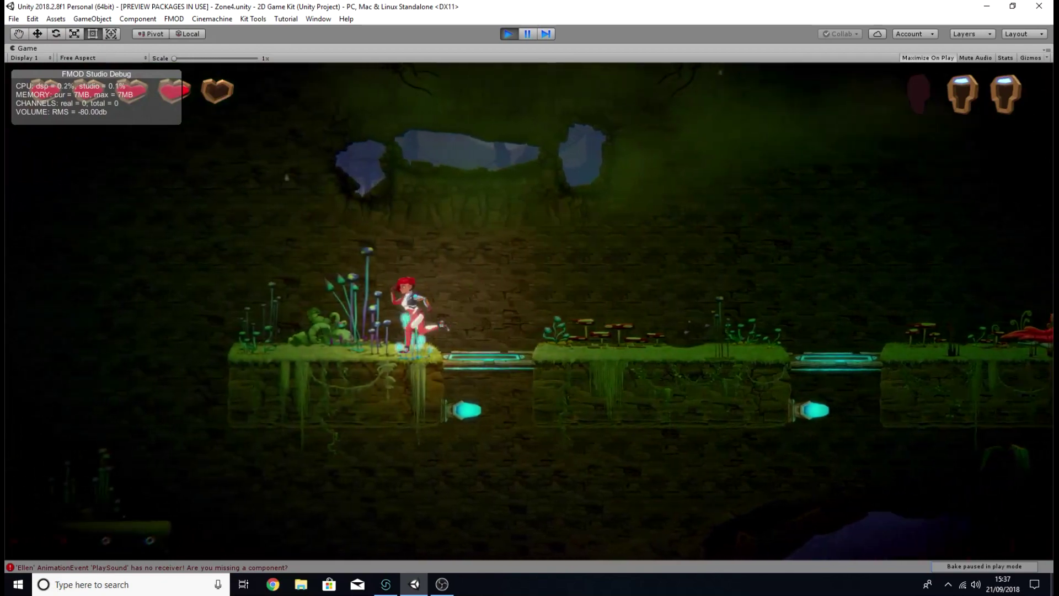
pyautogui.press('d')
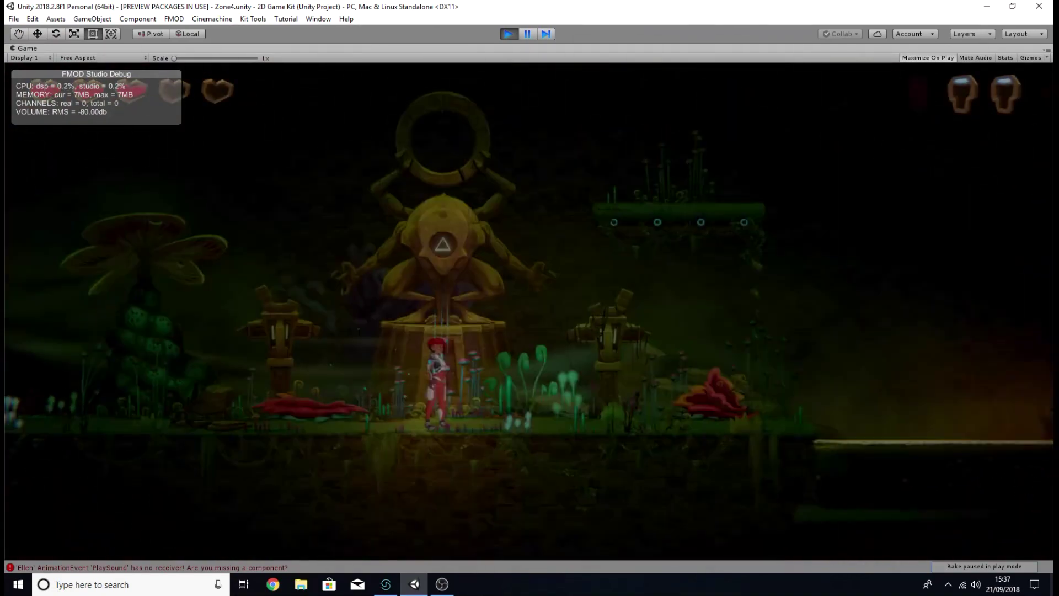
# Jump from the plant platform beside the crouching statue across the boxes in the acid pool to the ledge with the key
pyautogui.press('space')
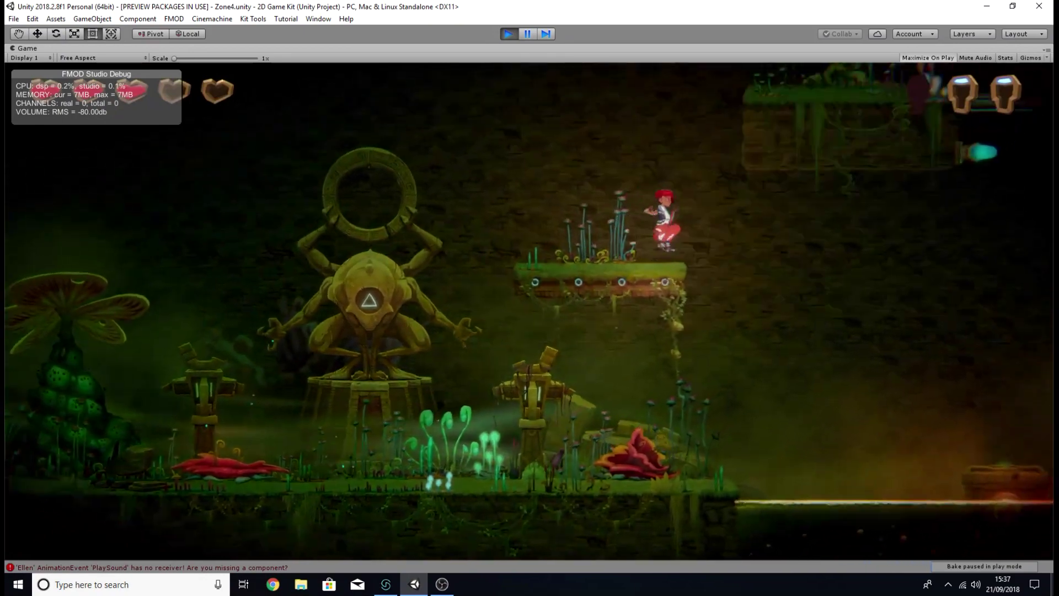
pyautogui.press('a')
pyautogui.press('d')
pyautogui.press('d')
pyautogui.press('space')
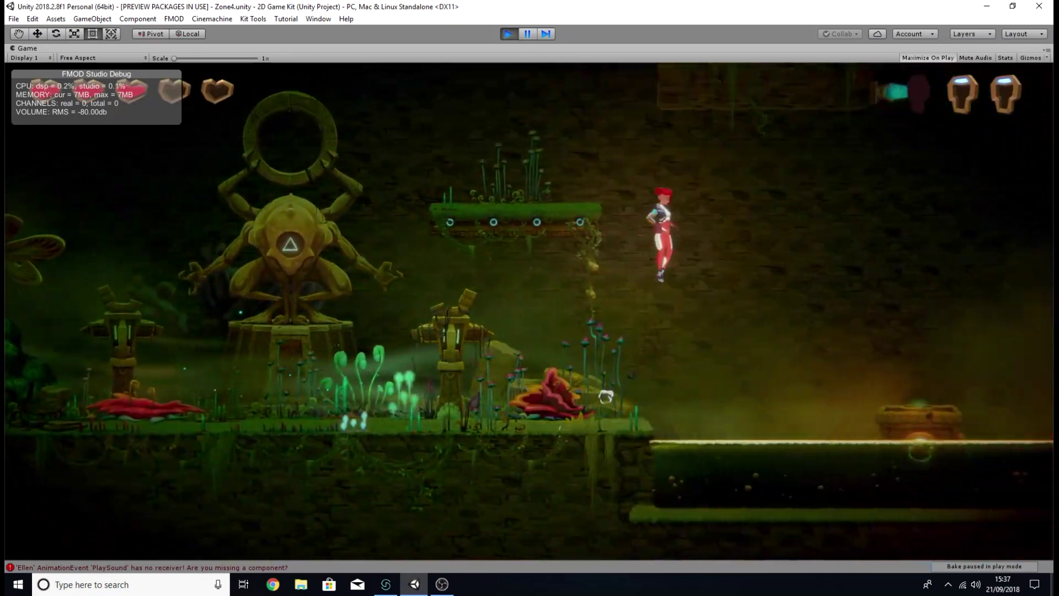
pyautogui.press('space')
pyautogui.press('d')
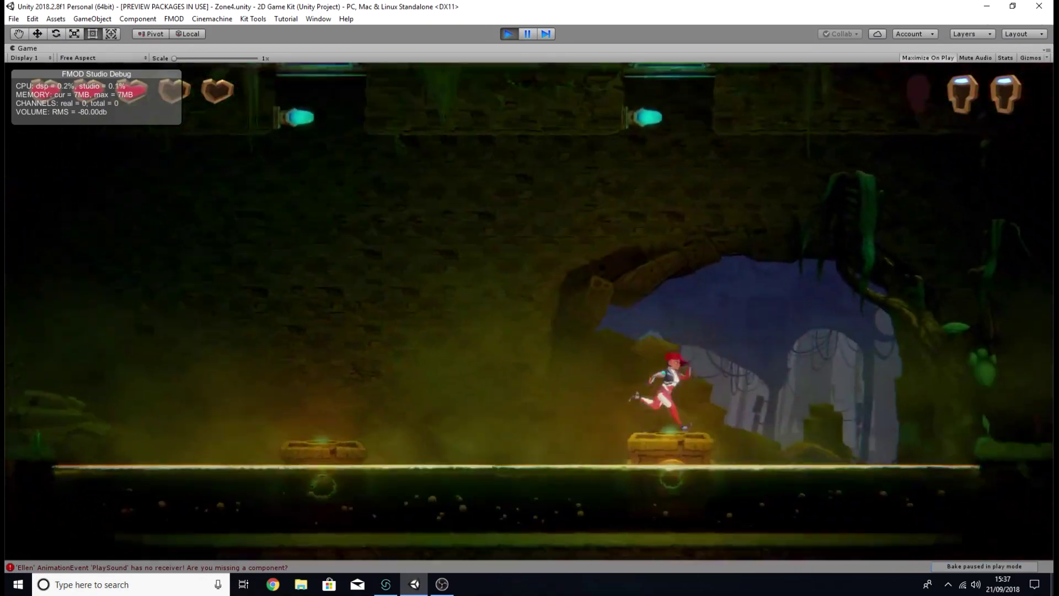
pyautogui.press('space')
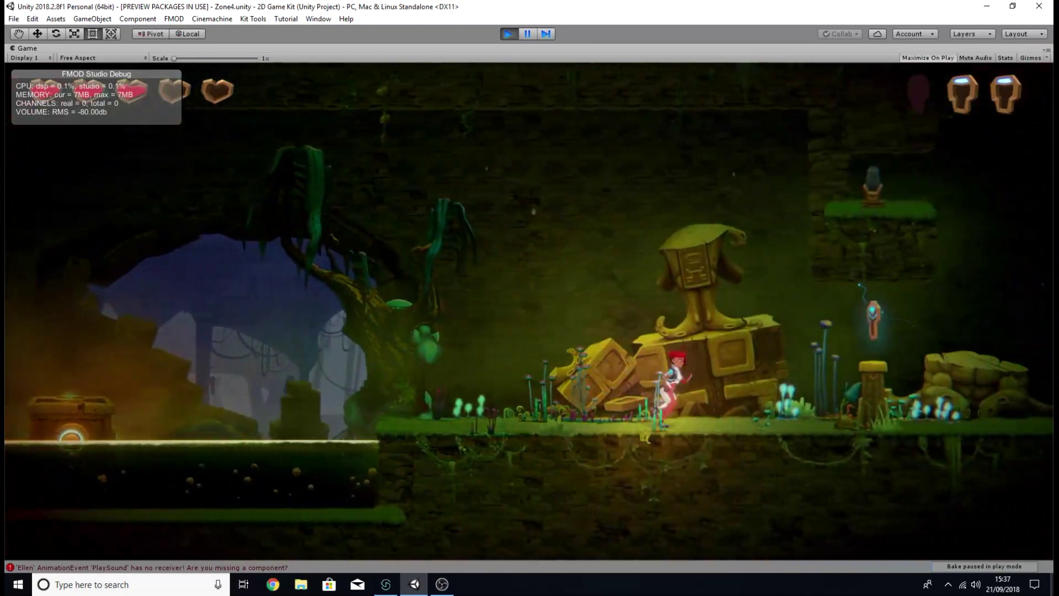
# Collect the key floating above the stone post and shoot the switch on the overhanging ledge while jumping
pyautogui.press('d')
pyautogui.press('space')
pyautogui.press('space')
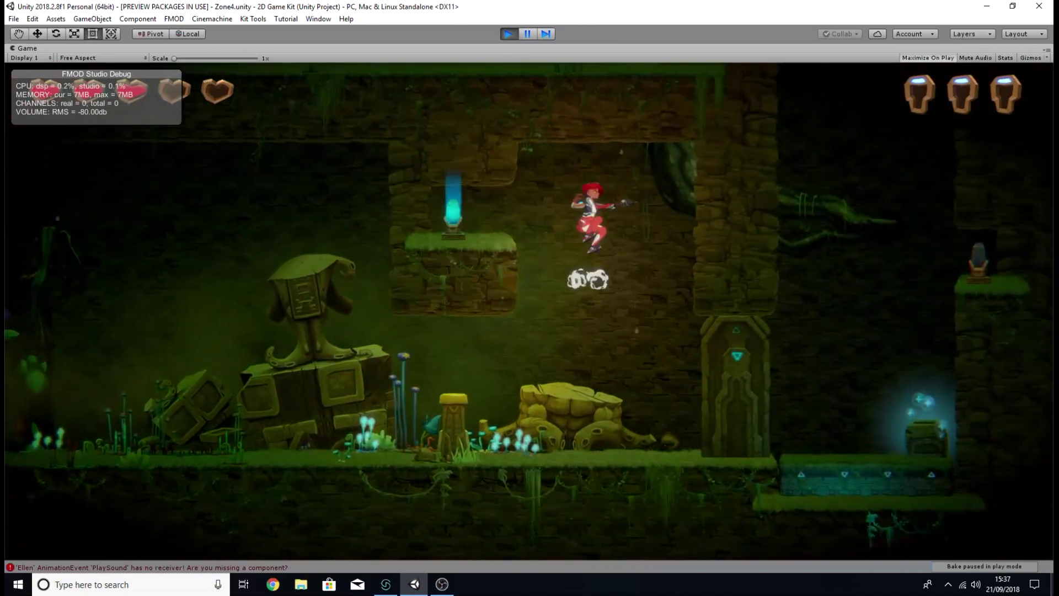
# Run through the doorway onto the grassy moving platform and ride it up the stone shaft
pyautogui.press('d')
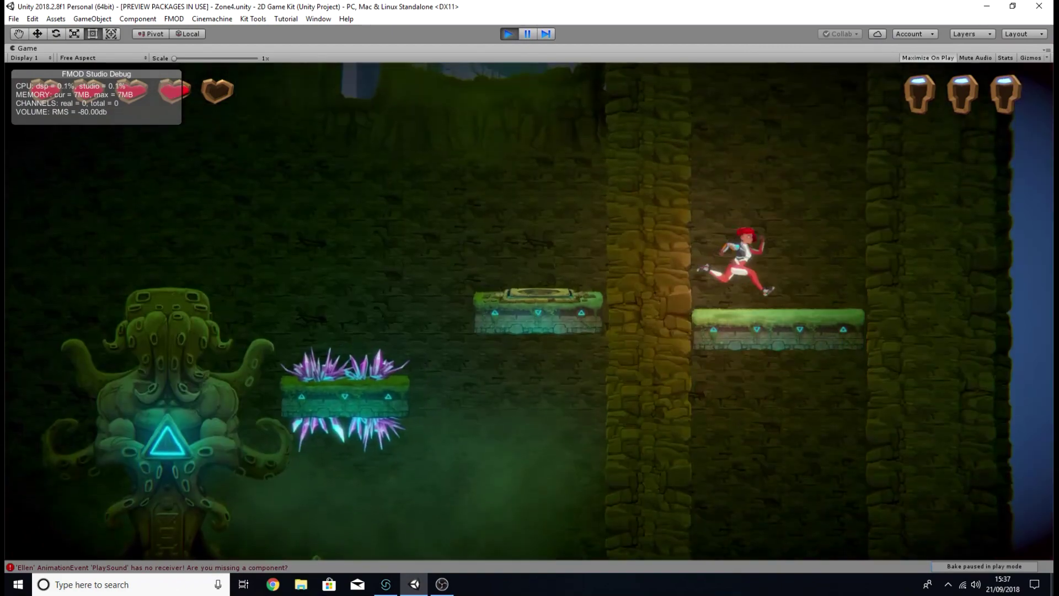
pyautogui.press('d')
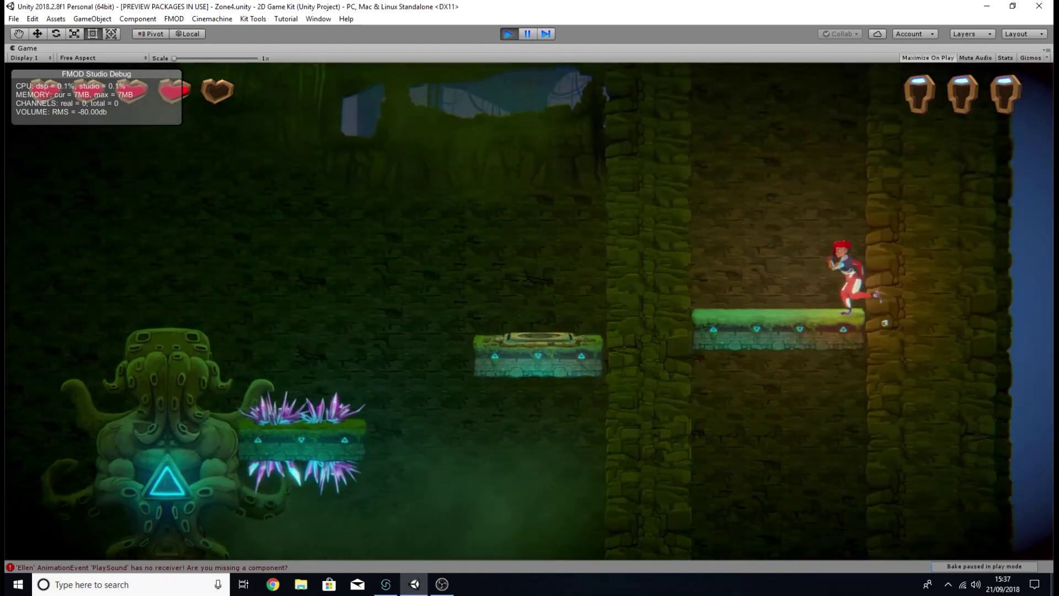
pyautogui.press('a')
pyautogui.press('d')
pyautogui.press('a')
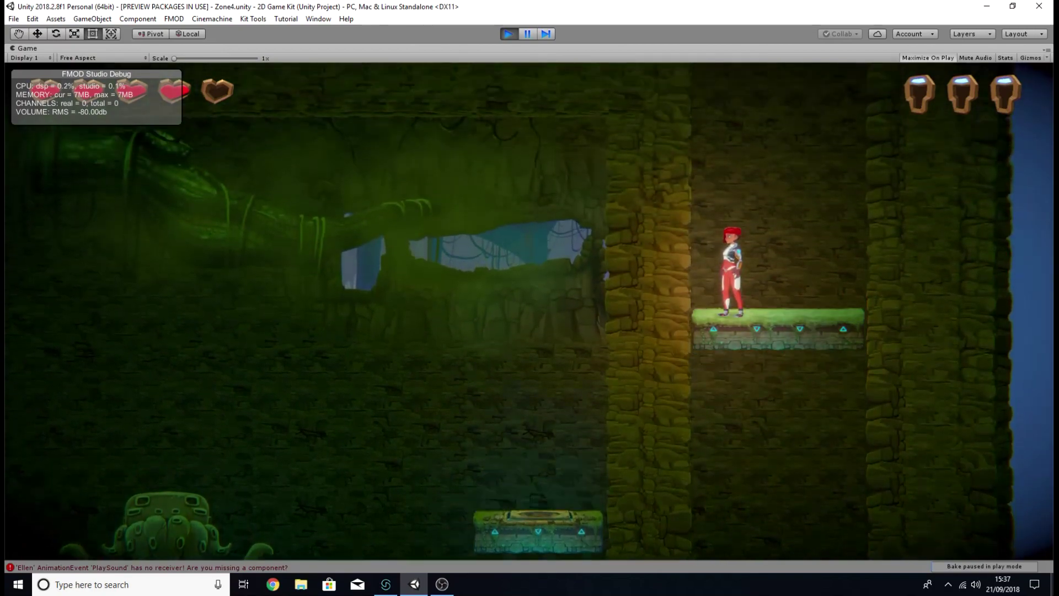
pyautogui.press('d')
pyautogui.press('a')
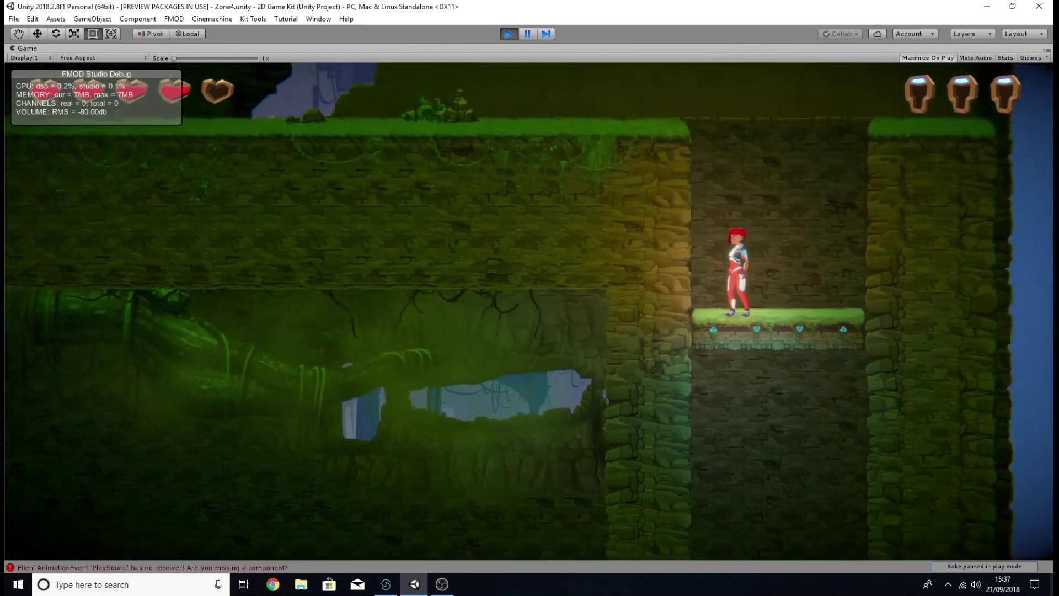
# Jump off the raised platform onto the grassy ledge and leave Zone4 through its exit
pyautogui.press('space')
pyautogui.press('a')
pyautogui.press('d')
pyautogui.press('space')
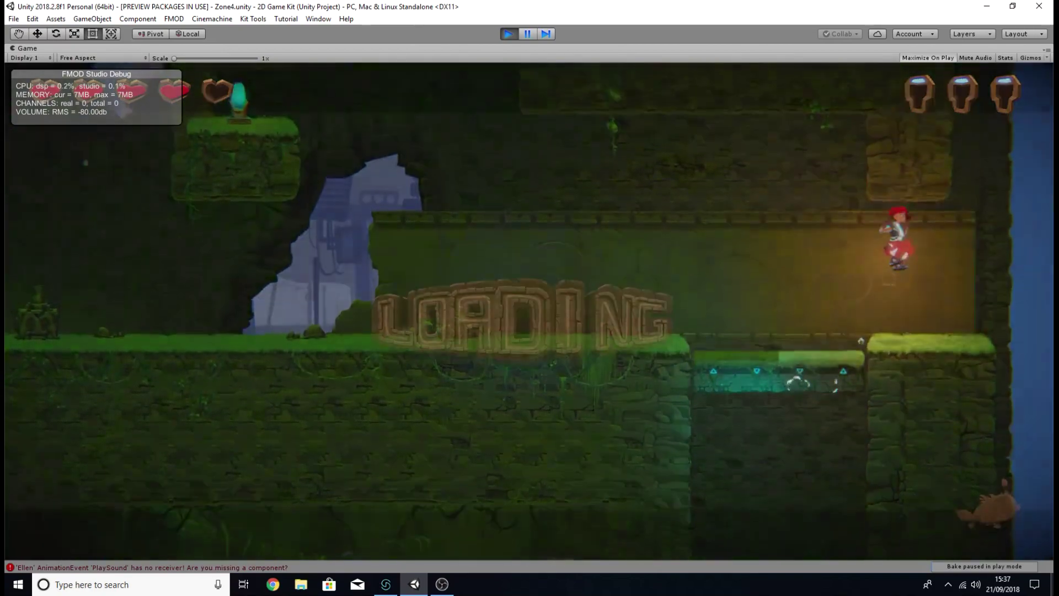
# Run past the statue in Zone2 to the large portal and activate it
pyautogui.press('d')
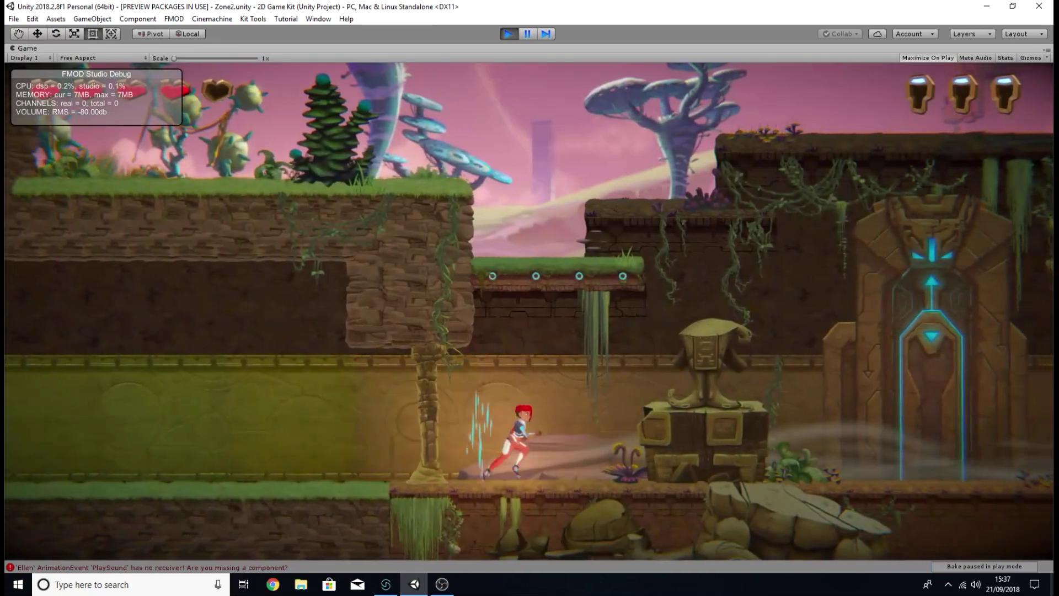
pyautogui.press('space')
pyautogui.press('d')
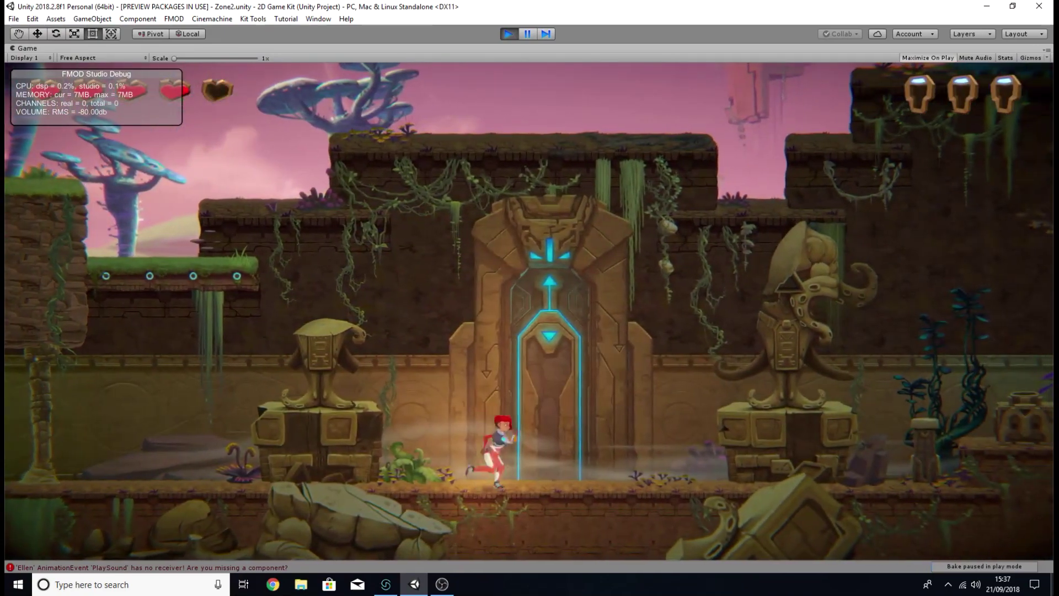
pyautogui.press('a')
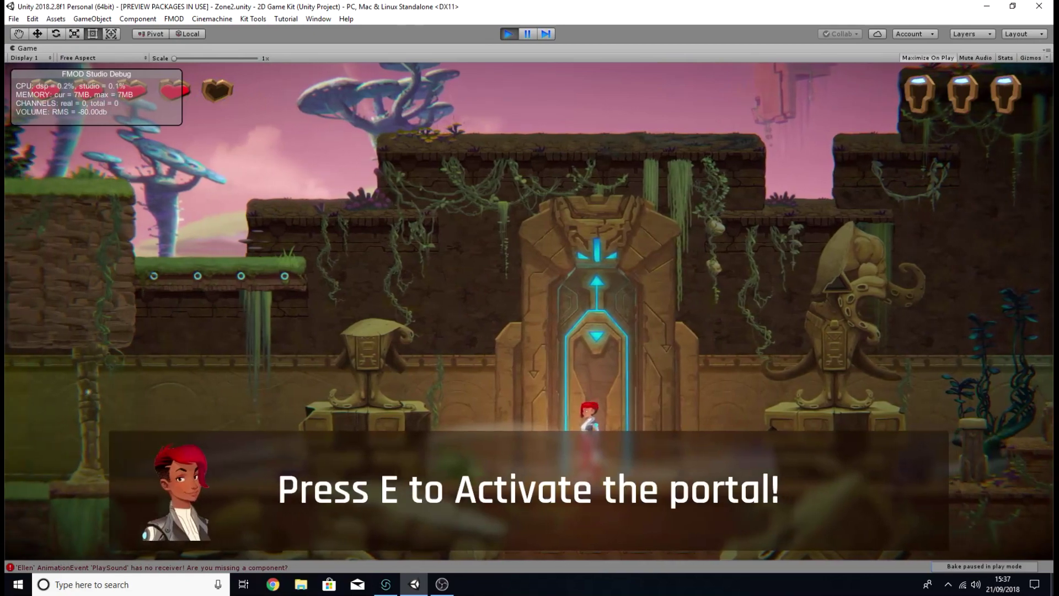
pyautogui.press('e')
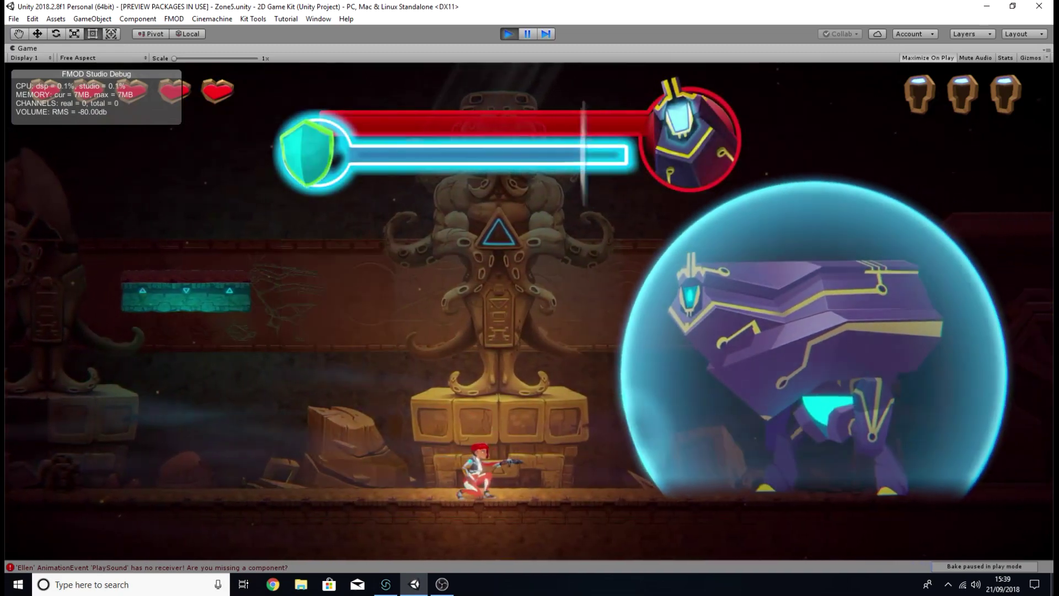
# Fall back from the Zone5 boss, jump onto the moving platform, and shoot the boss's shield from a crouch
pyautogui.press('d')
pyautogui.press('space')
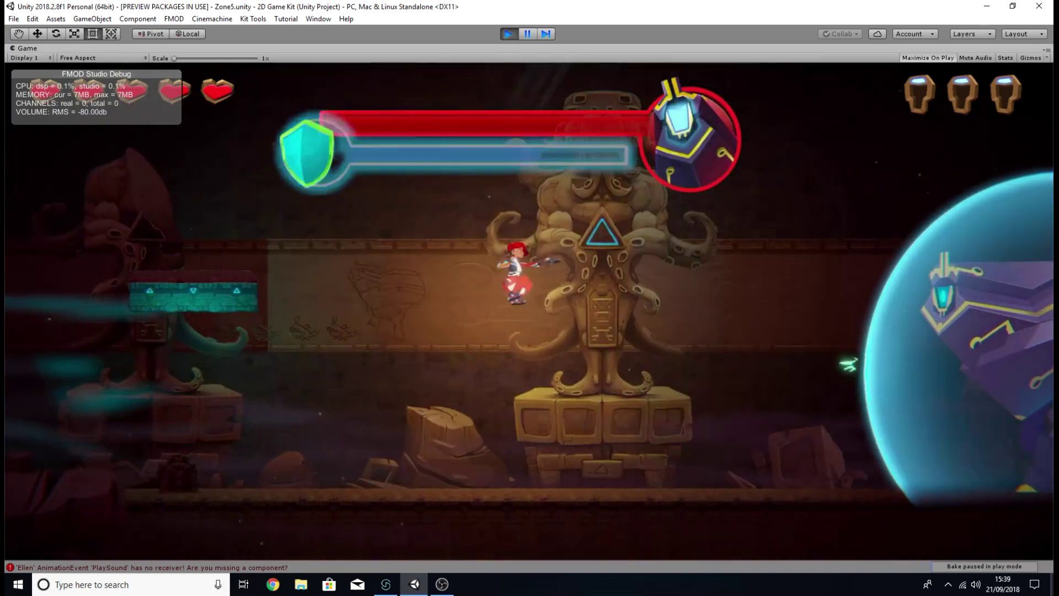
pyautogui.press('a')
pyautogui.press('space')
pyautogui.press('d')
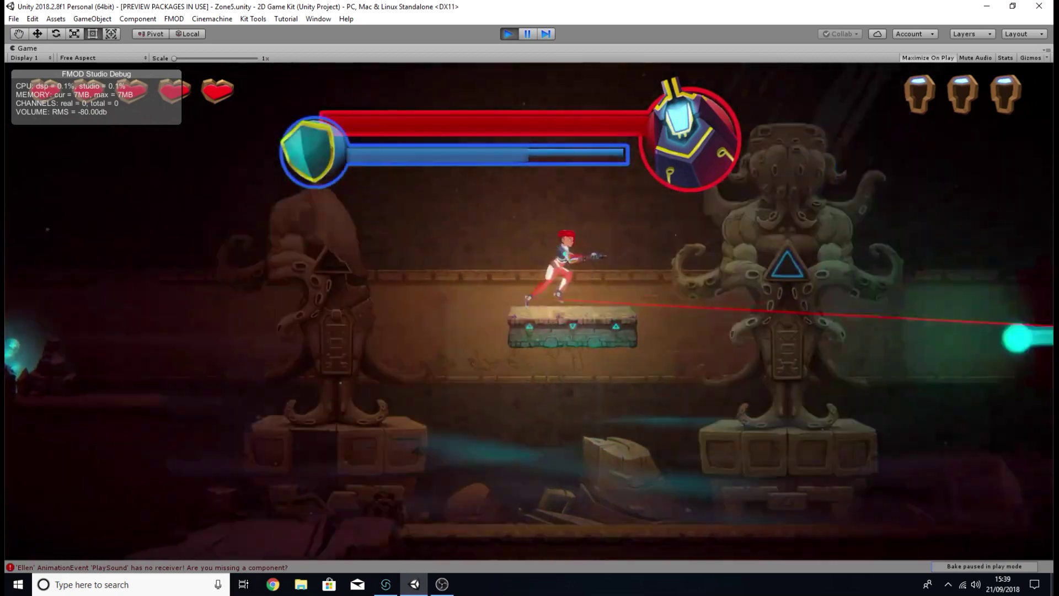
pyautogui.press('s')
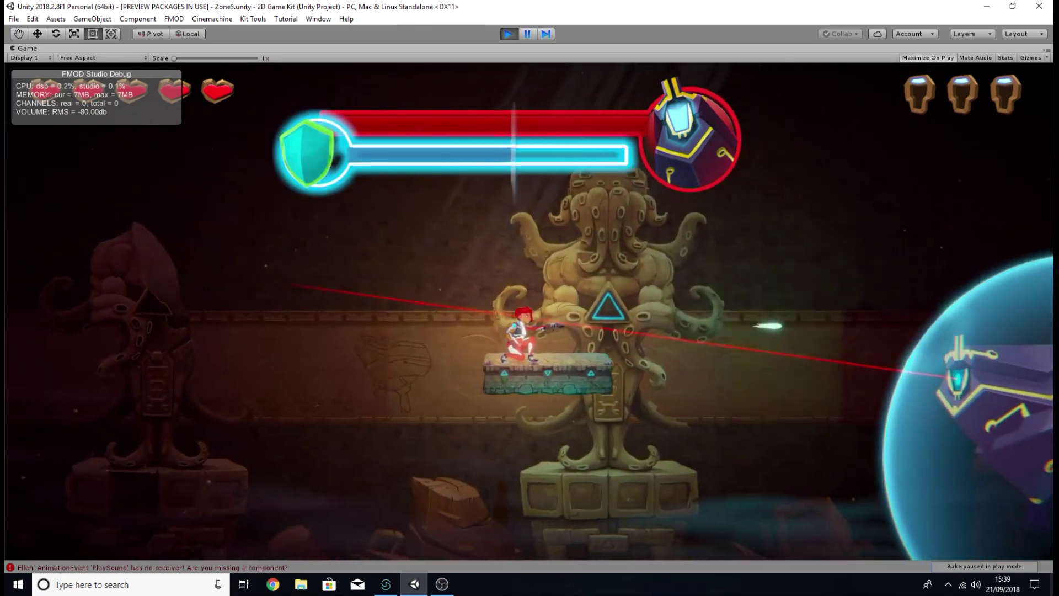
# Drop to the ground and drain the boss's shield with shots while running and jumping around its laser
pyautogui.press('space')
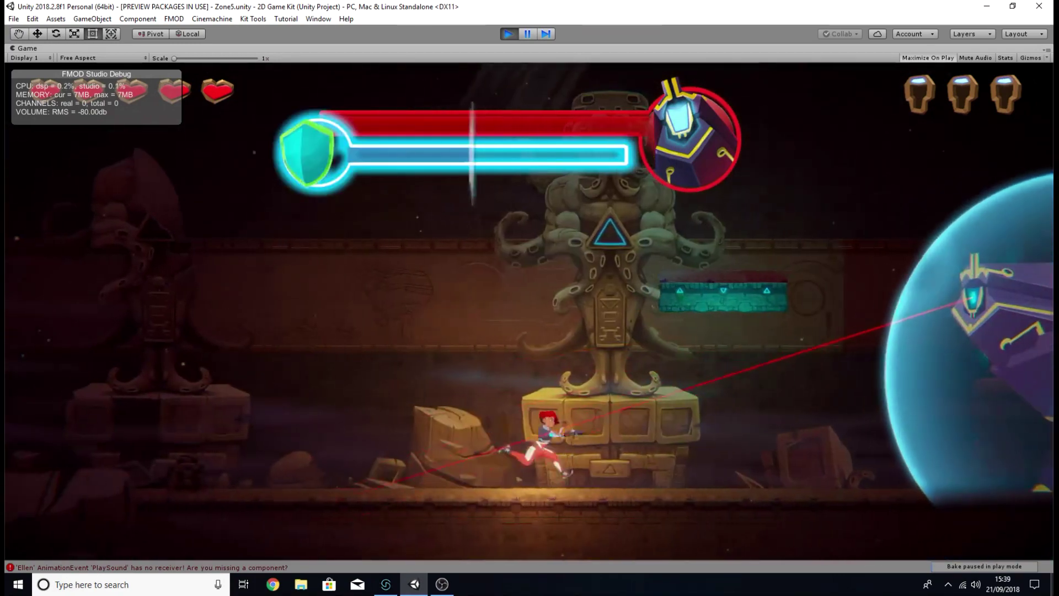
pyautogui.press('d')
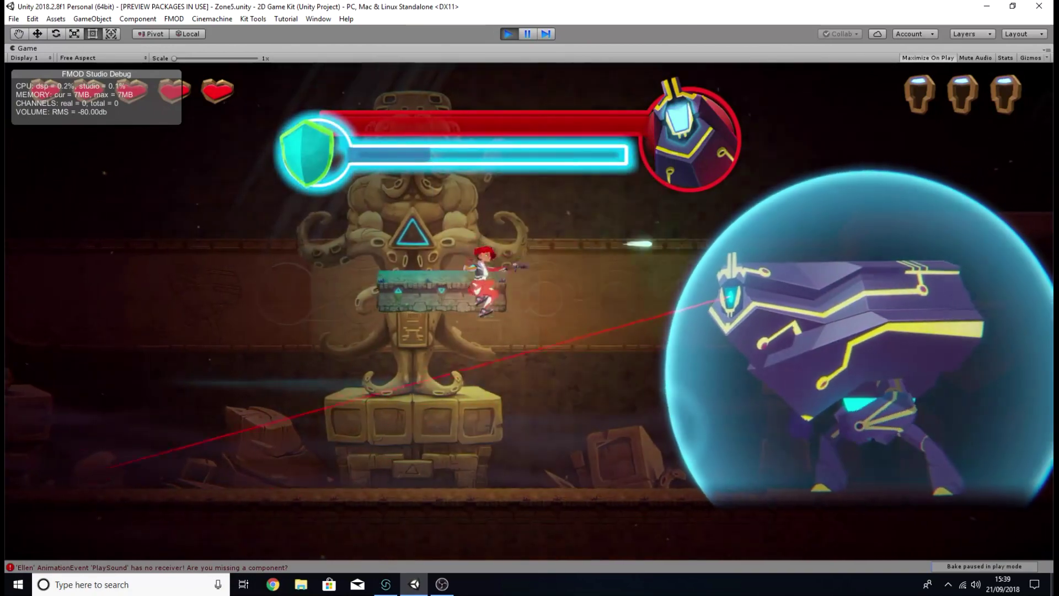
pyautogui.press('space')
pyautogui.press('a')
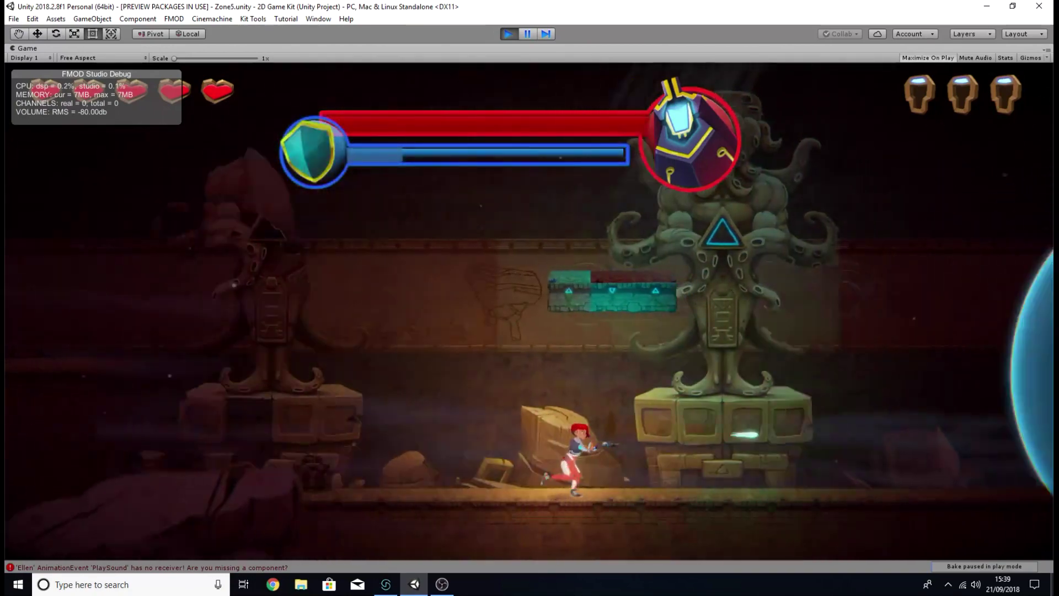
pyautogui.press('d')
pyautogui.press('a')
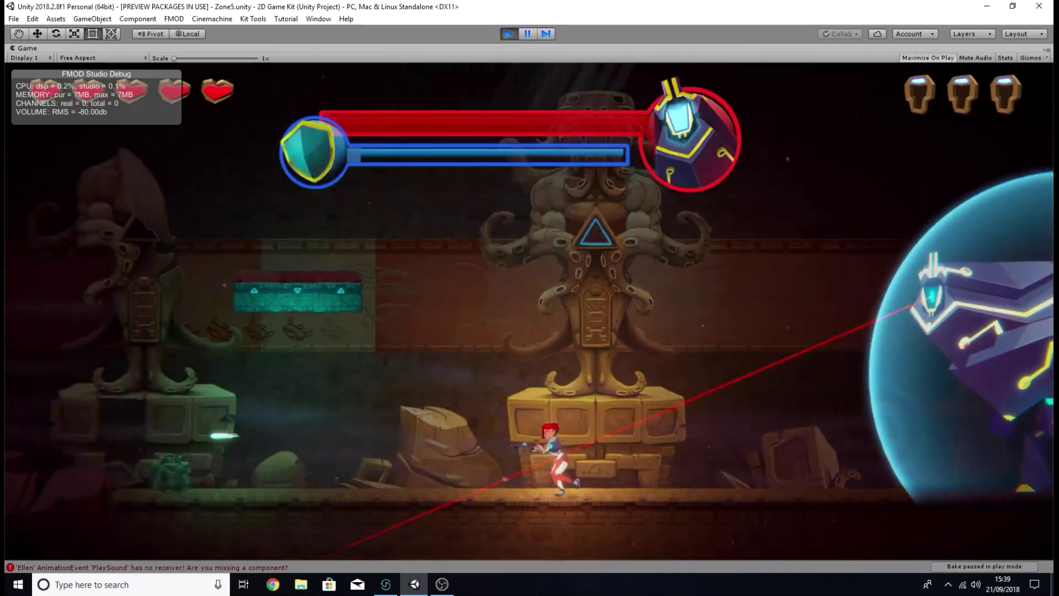
pyautogui.press('space')
pyautogui.press('space')
# Run beneath the unshielded boss, strike it with the staff, and back away
pyautogui.press('d')
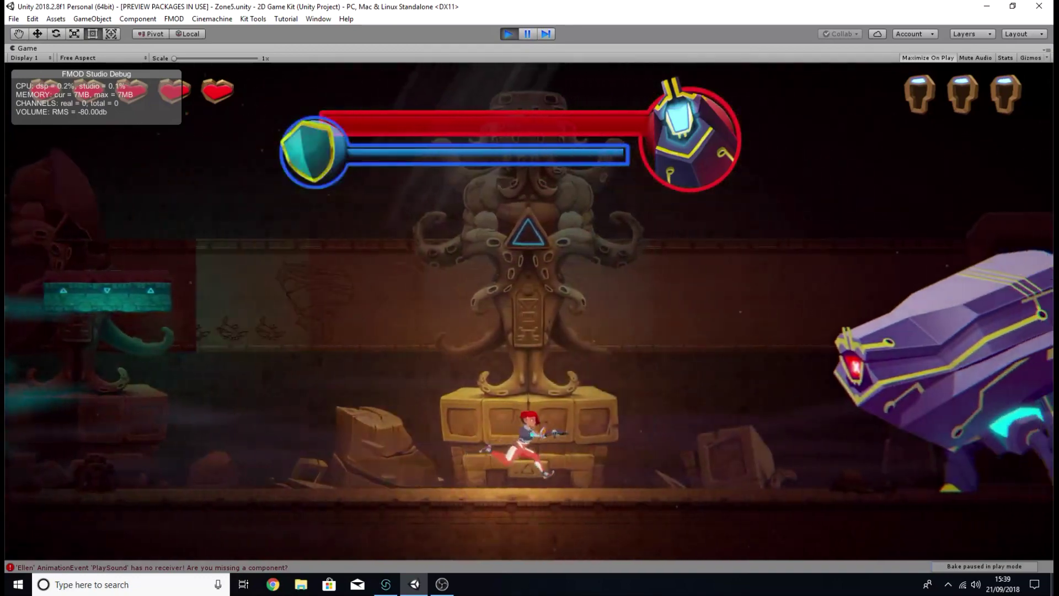
pyautogui.press('k')
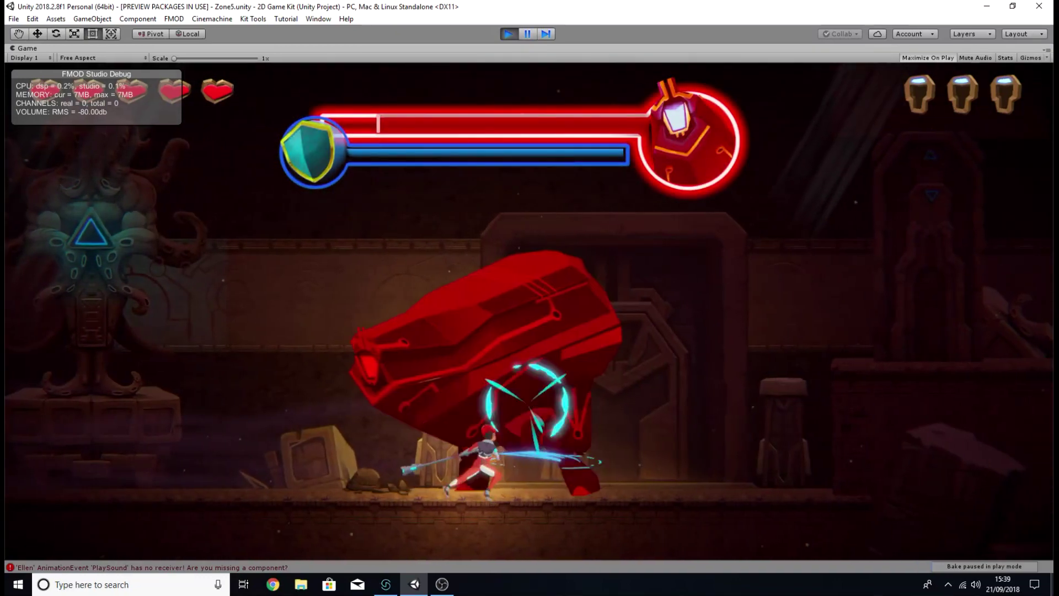
pyautogui.press('a')
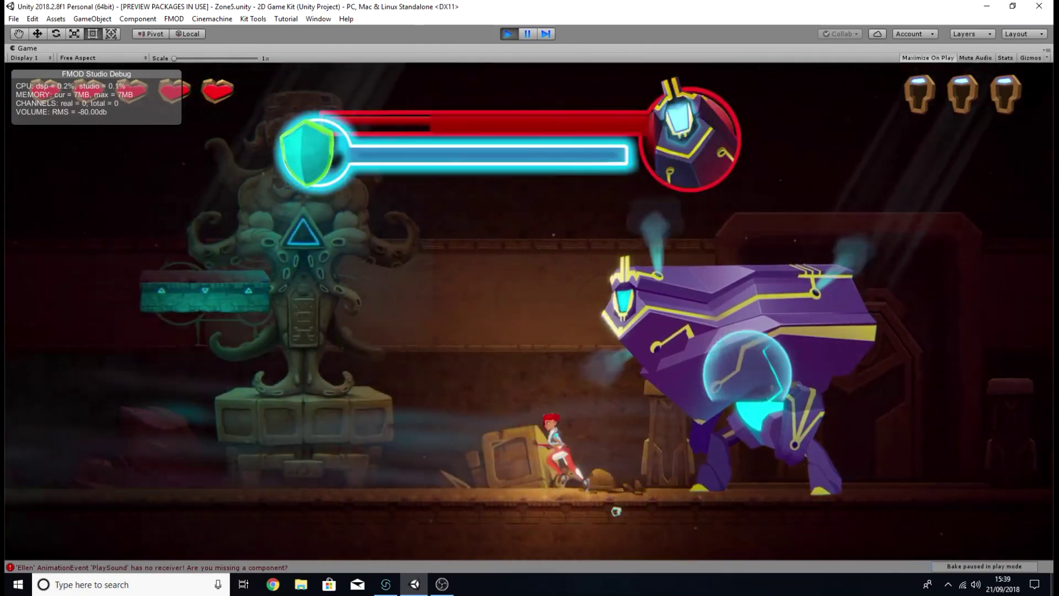
# Jump onto the moving platform above the crystals and crouch to shoot the boss's restored shield
pyautogui.press('space')
pyautogui.press('s')
pyautogui.press('o')
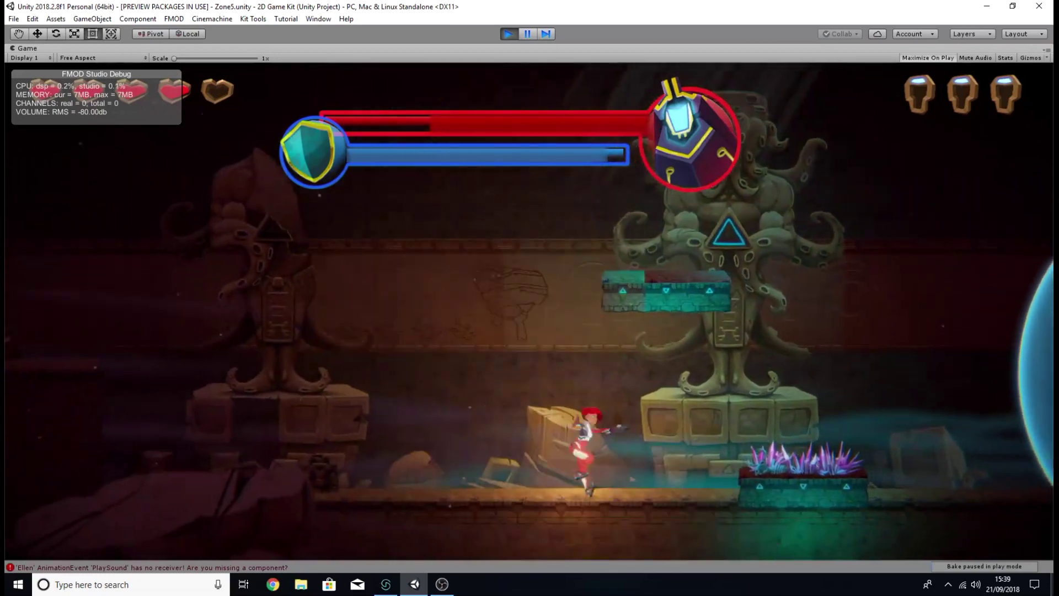
pyautogui.press('space')
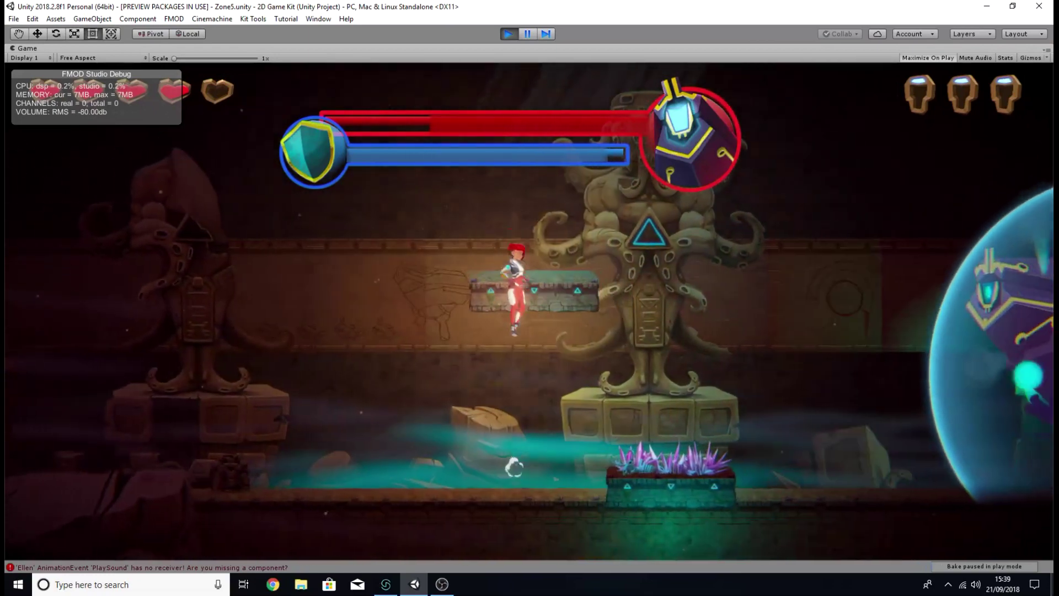
pyautogui.press('s')
pyautogui.press('o')
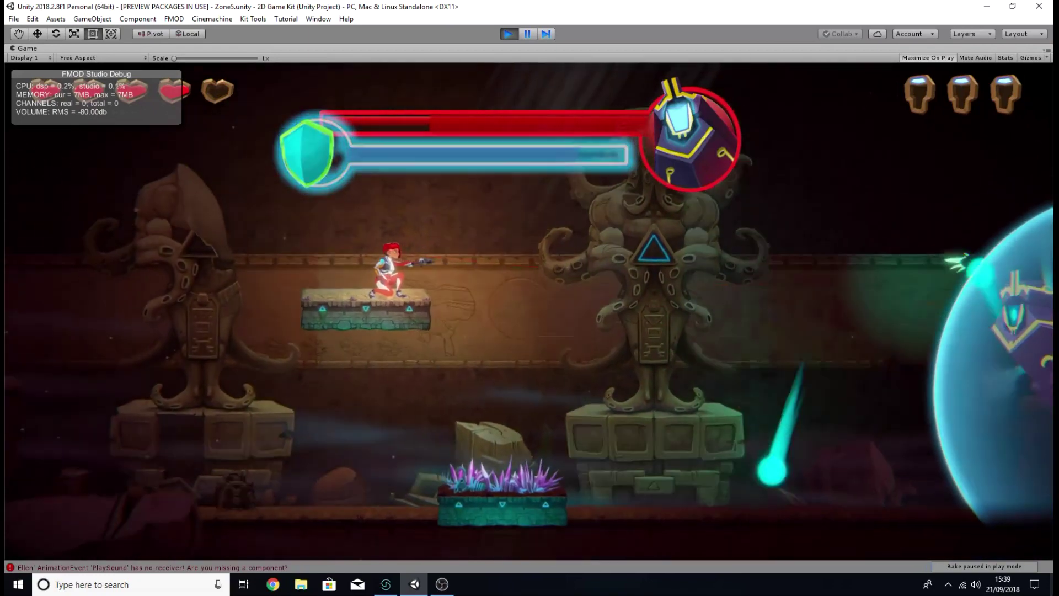
# Retreat to the broken statue, return to the moving platform, and fire at the boss's shield from close range
pyautogui.press('a')
pyautogui.press('o')
pyautogui.press('a')
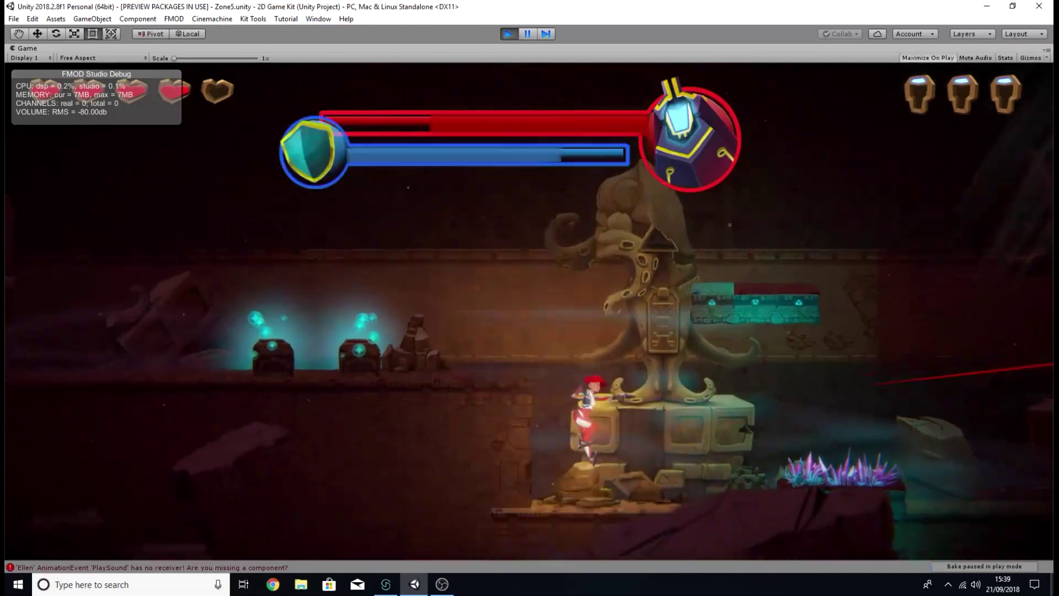
pyautogui.press('d')
pyautogui.press('a')
pyautogui.press('d')
pyautogui.press('space')
pyautogui.press('d')
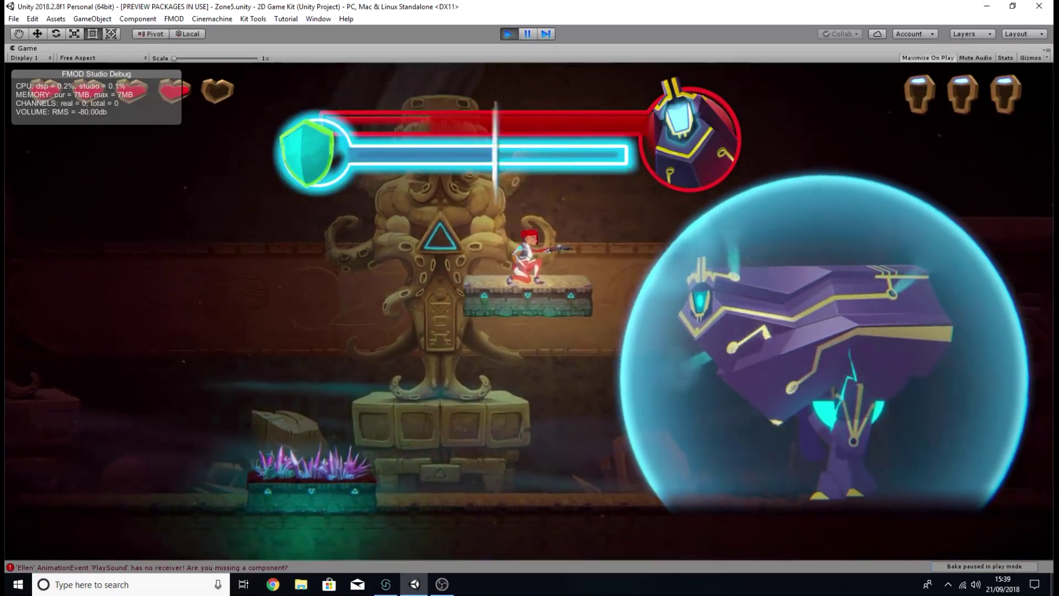
# Back away along the ground, shoot from above the moving platform, and fire at the small creature behind
pyautogui.press('a')
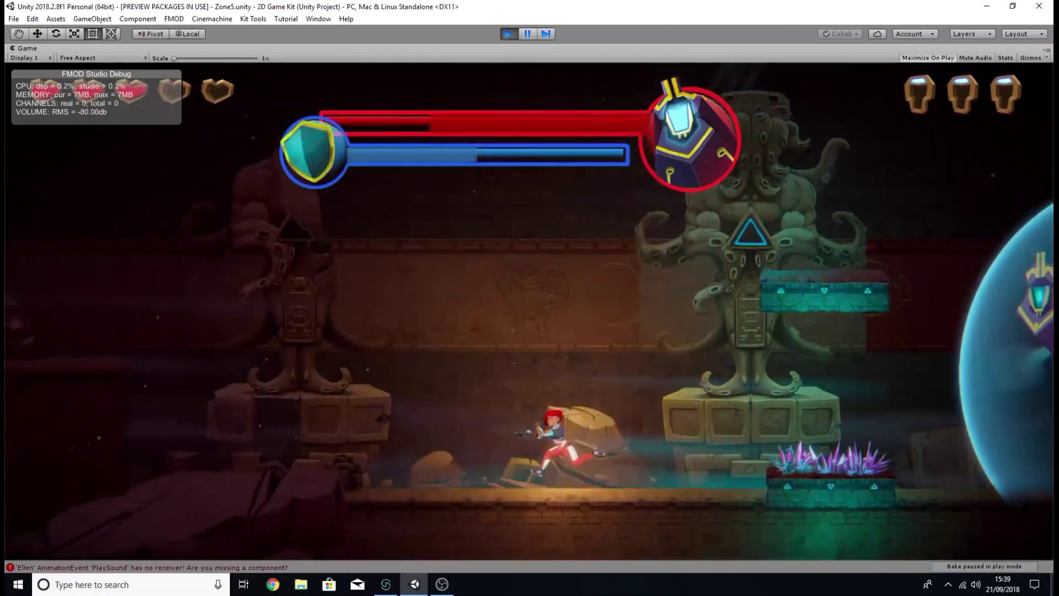
pyautogui.press('space')
pyautogui.press('d')
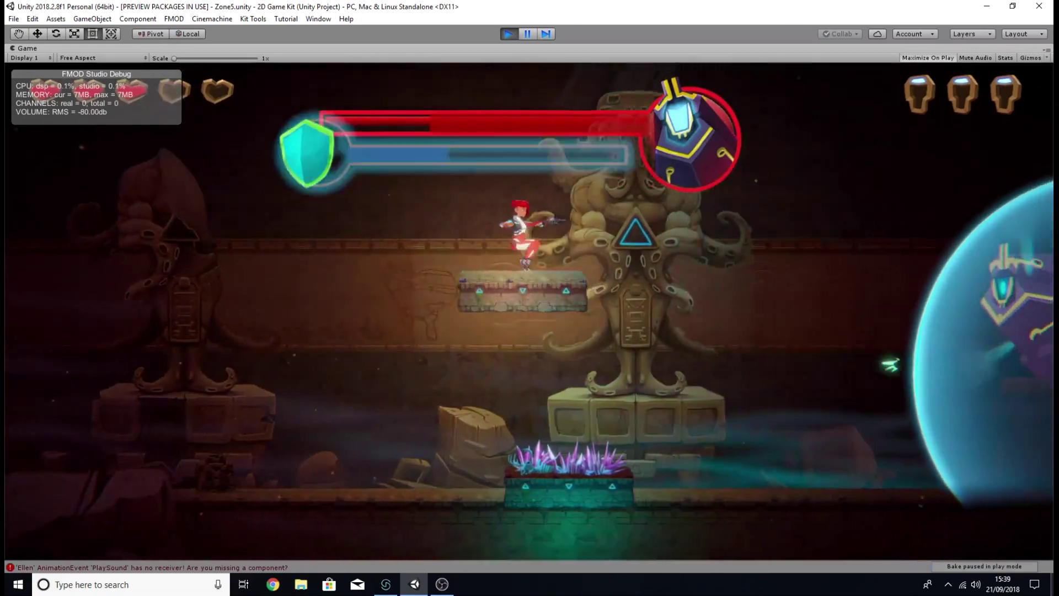
pyautogui.press('a')
pyautogui.press('o')
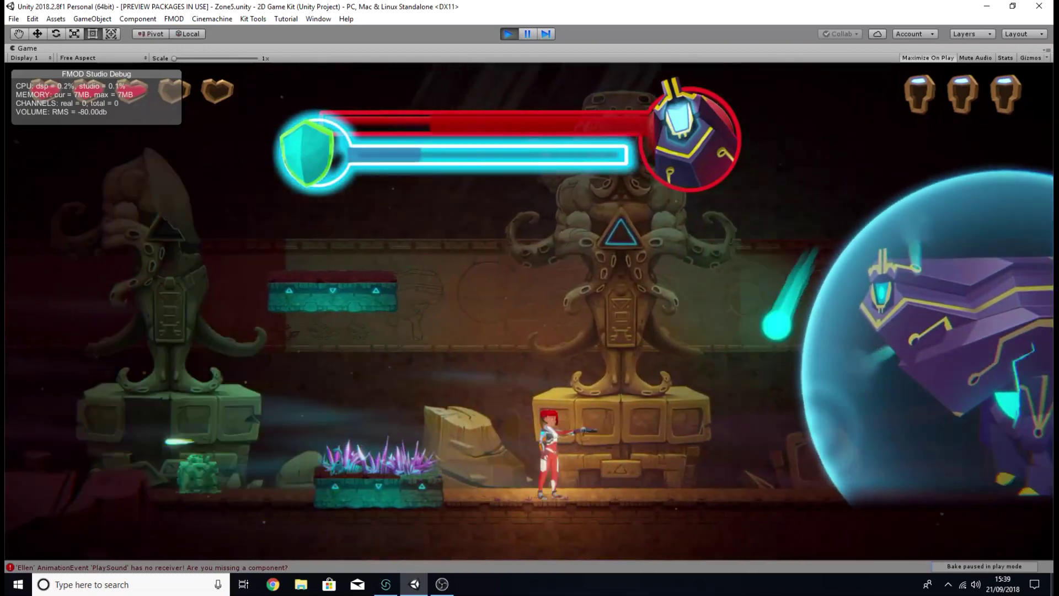
# Advance along the ground towards the boss and shoot its shield until it is drained
pyautogui.press('d')
pyautogui.press('a')
pyautogui.press('d')
pyautogui.press('d')
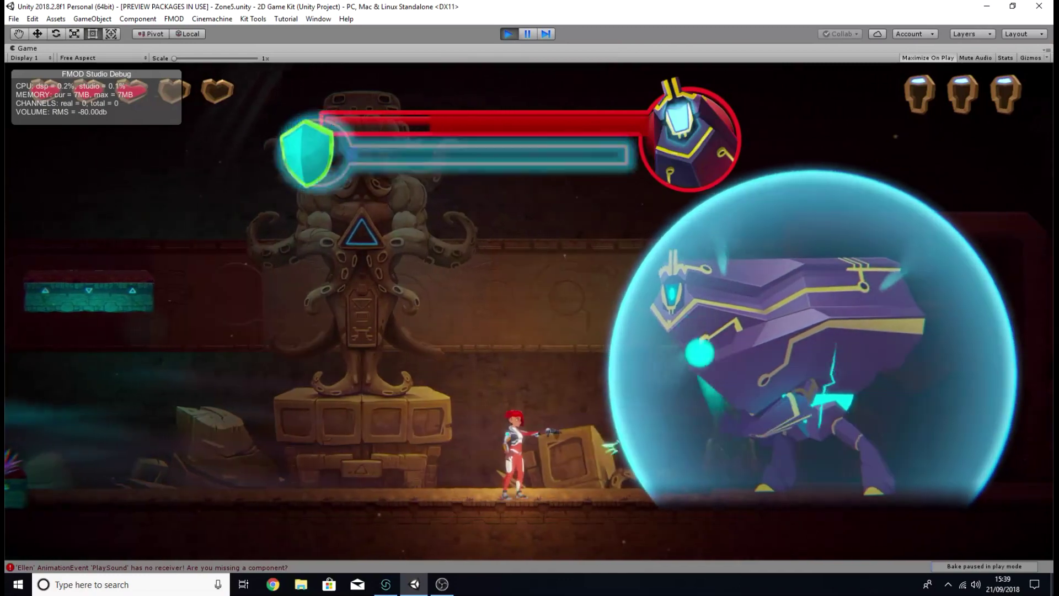
pyautogui.press('a')
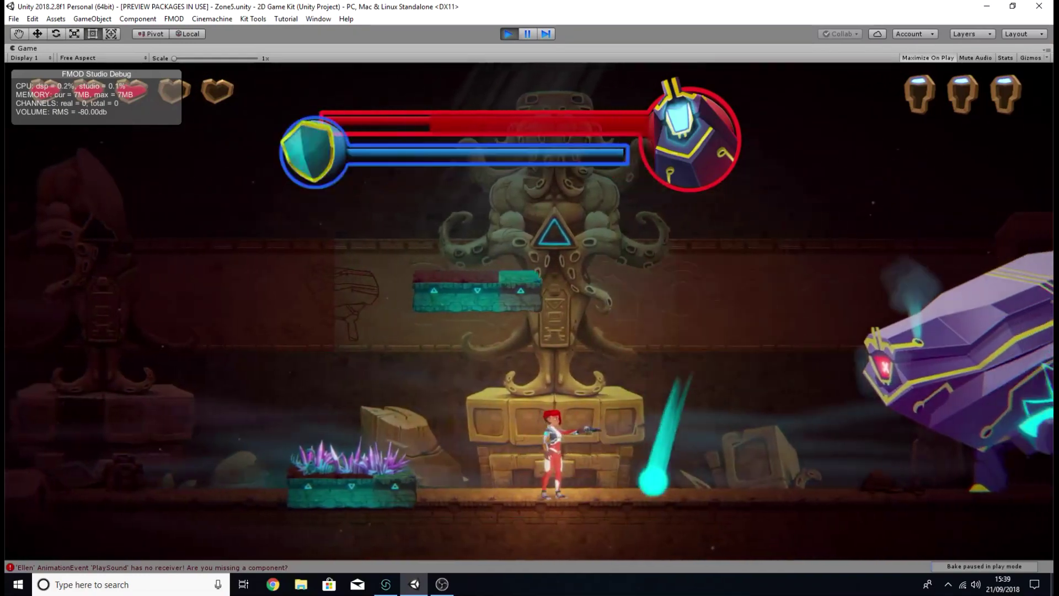
# Jump clear of the falling projectile, run beneath the unshielded boss, and strike it with the staff
pyautogui.press('space')
pyautogui.press('d')
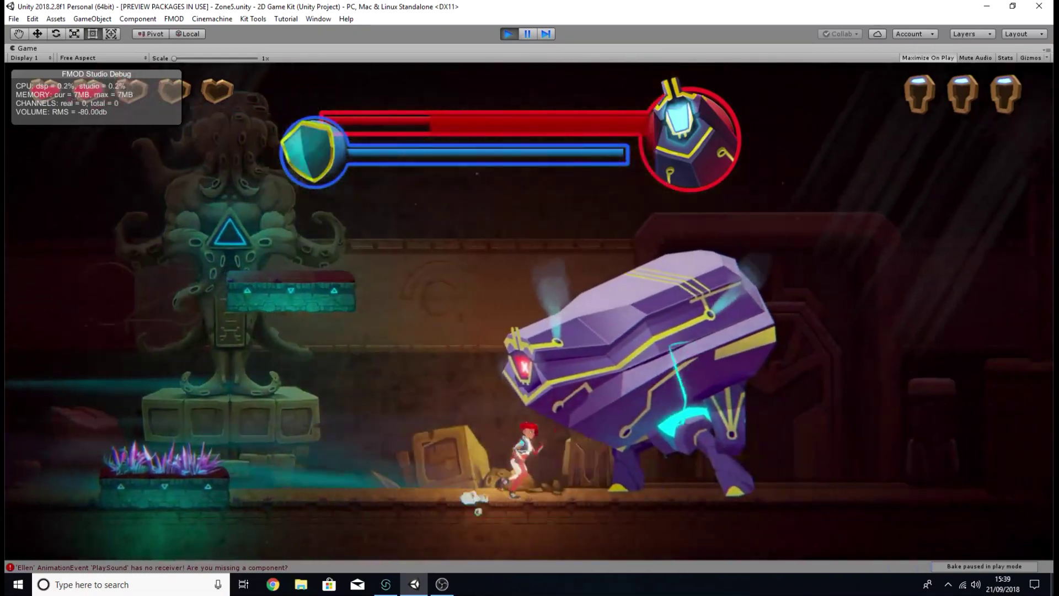
pyautogui.press('k')
pyautogui.press('d')
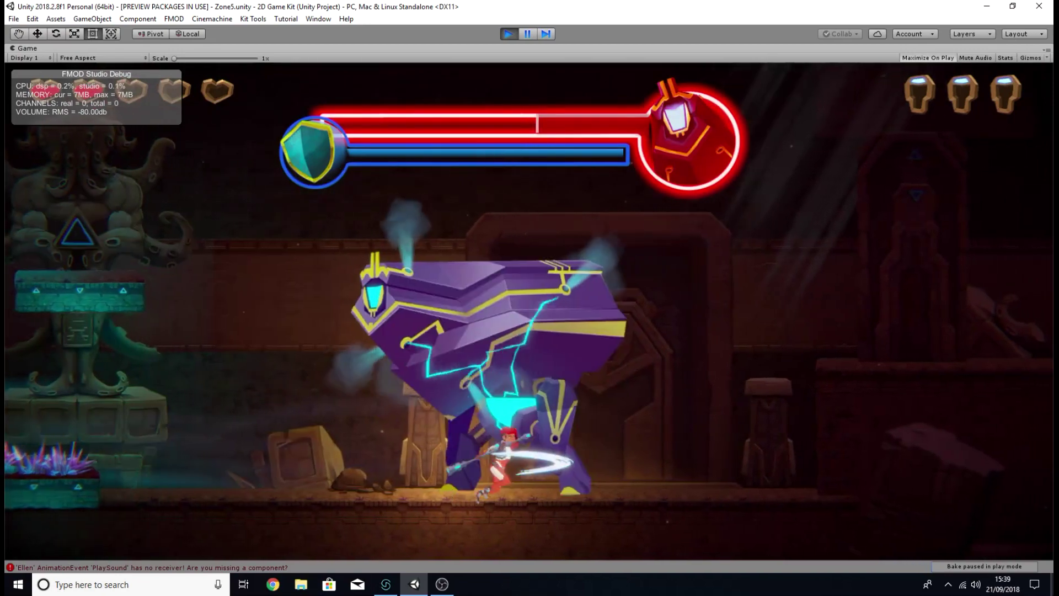
# Retreat over the moving platform to the raised ledge beyond the broken statue and smash the glowing health crates
pyautogui.press('a')
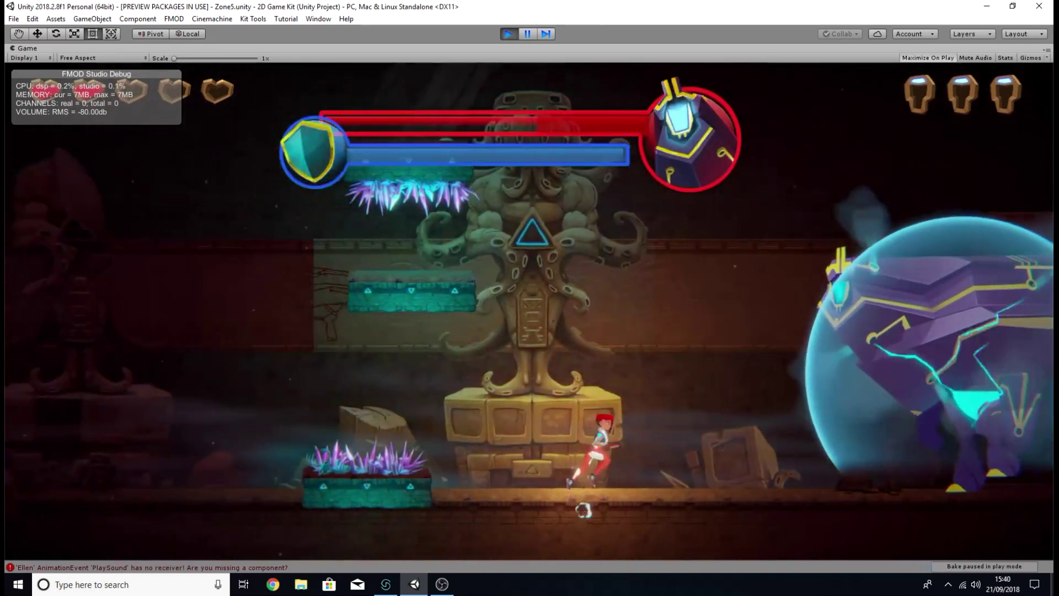
pyautogui.press('space')
pyautogui.press('a')
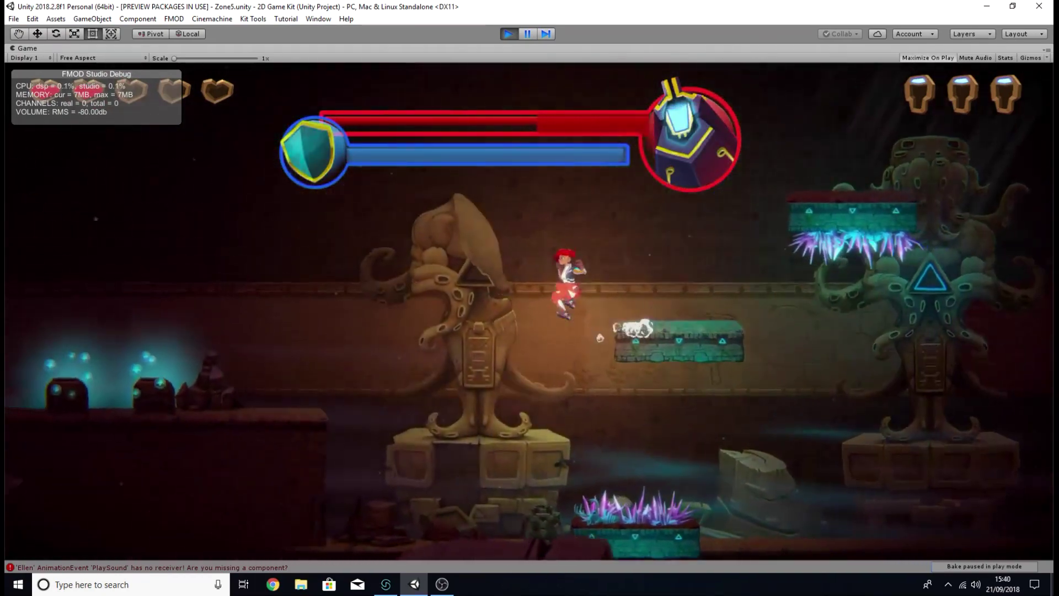
pyautogui.press('k')
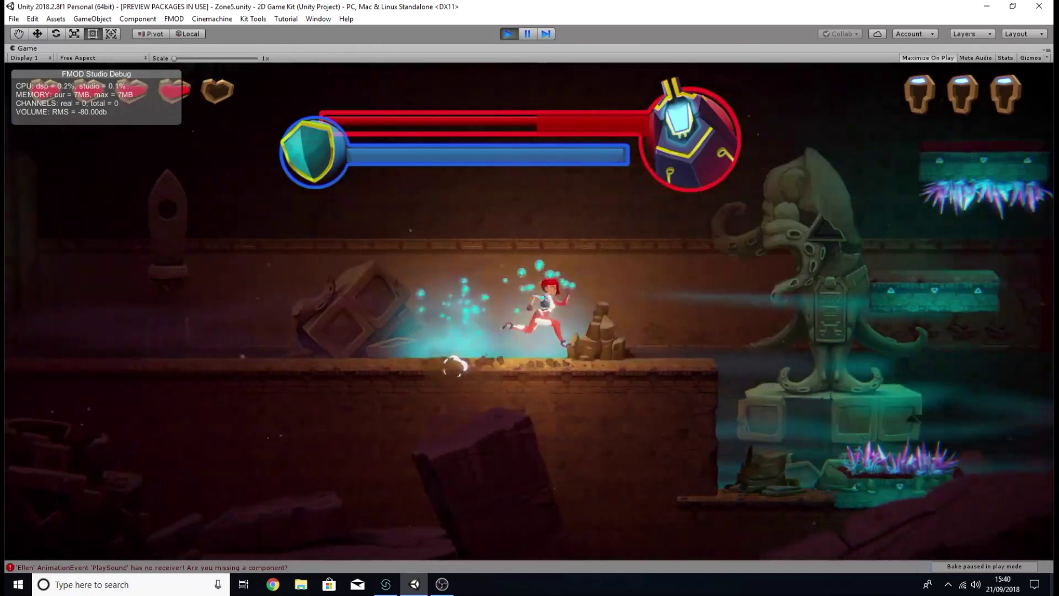
# Run past the broken statue, drop to the ground, and shoot at the boss's shield from beside the crystal-covered platform
pyautogui.press('d')
pyautogui.press('o')
pyautogui.press('o')
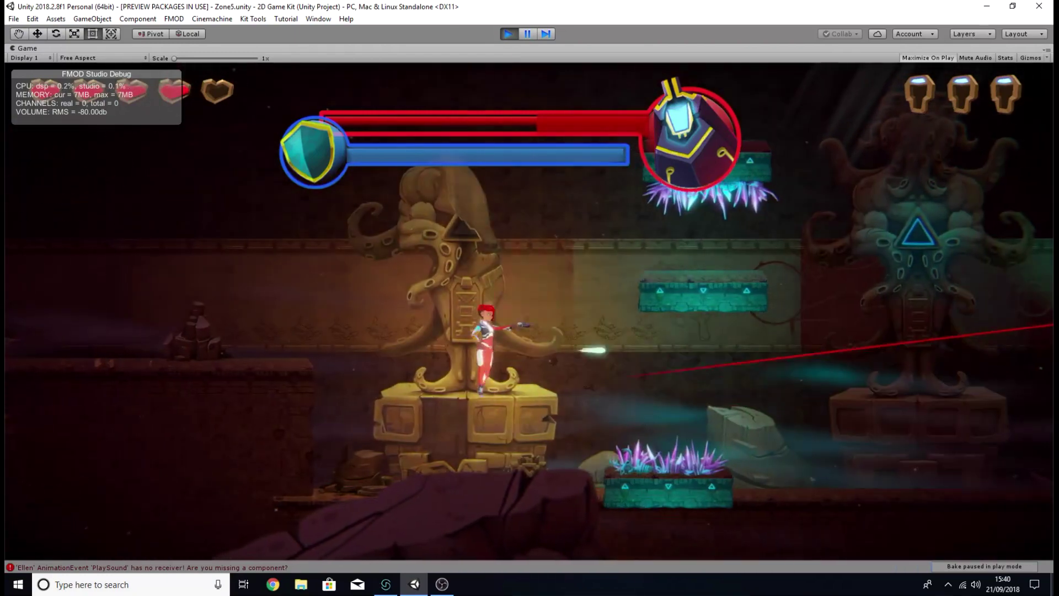
pyautogui.press('d')
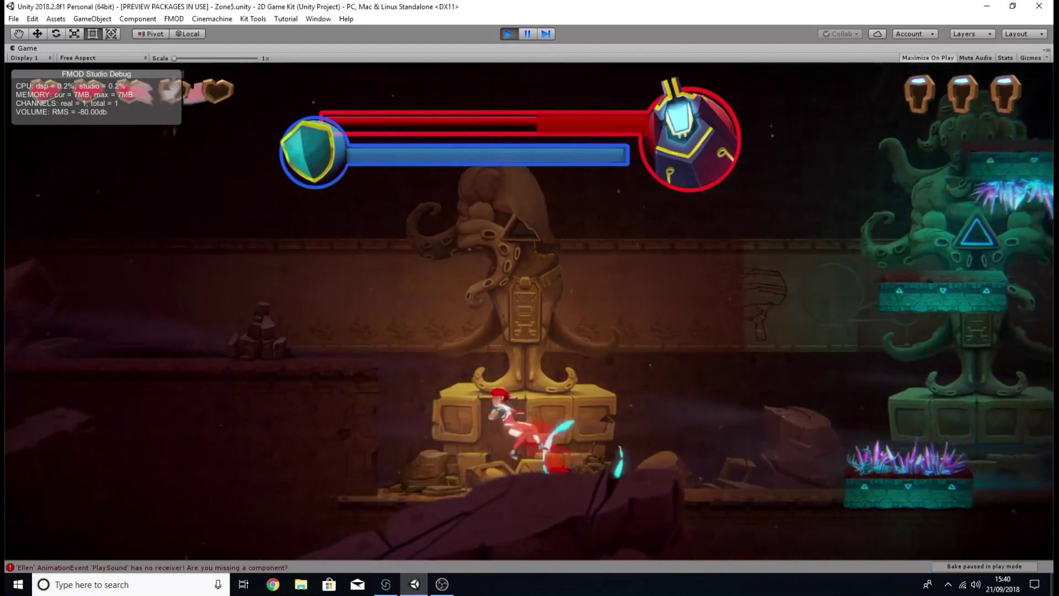
pyautogui.press('d')
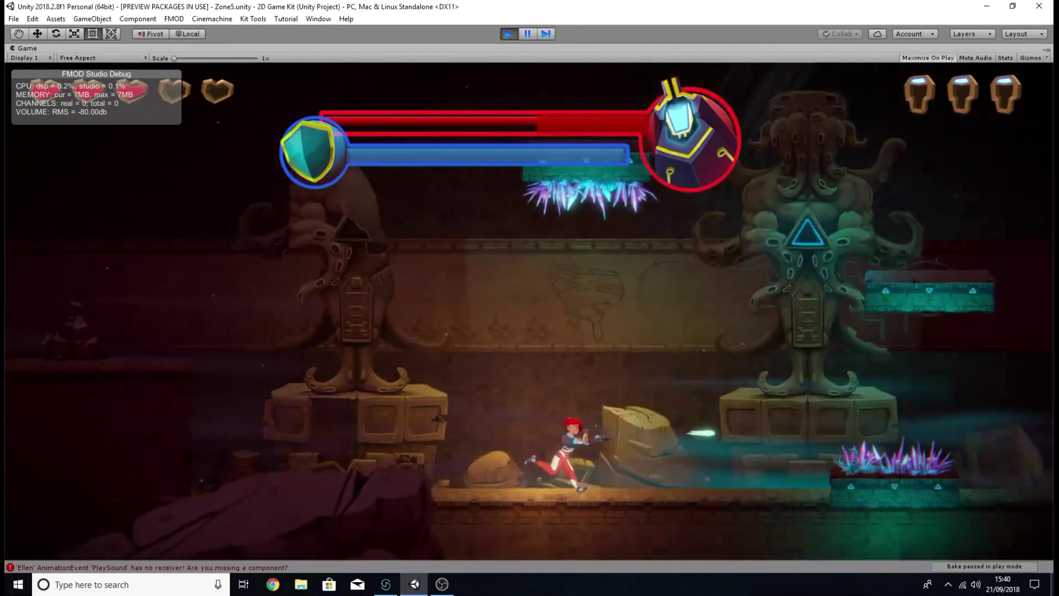
pyautogui.press('d')
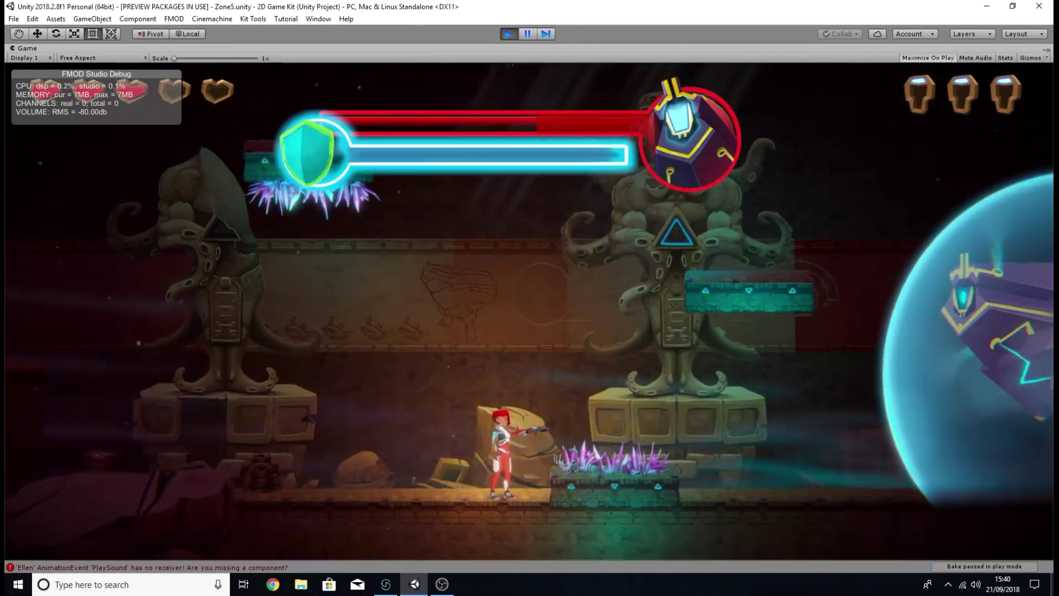
pyautogui.press('o')
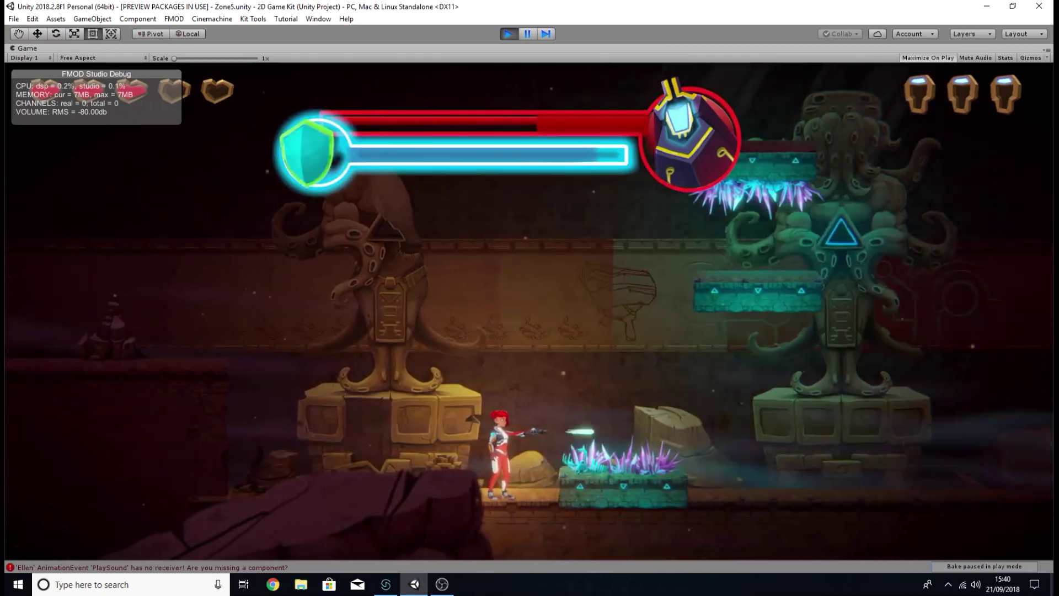
# Jump onto the moving platform, crouch to keep shooting at the boss's shield, and leap clear of the laser beam
pyautogui.press('d')
pyautogui.press('space')
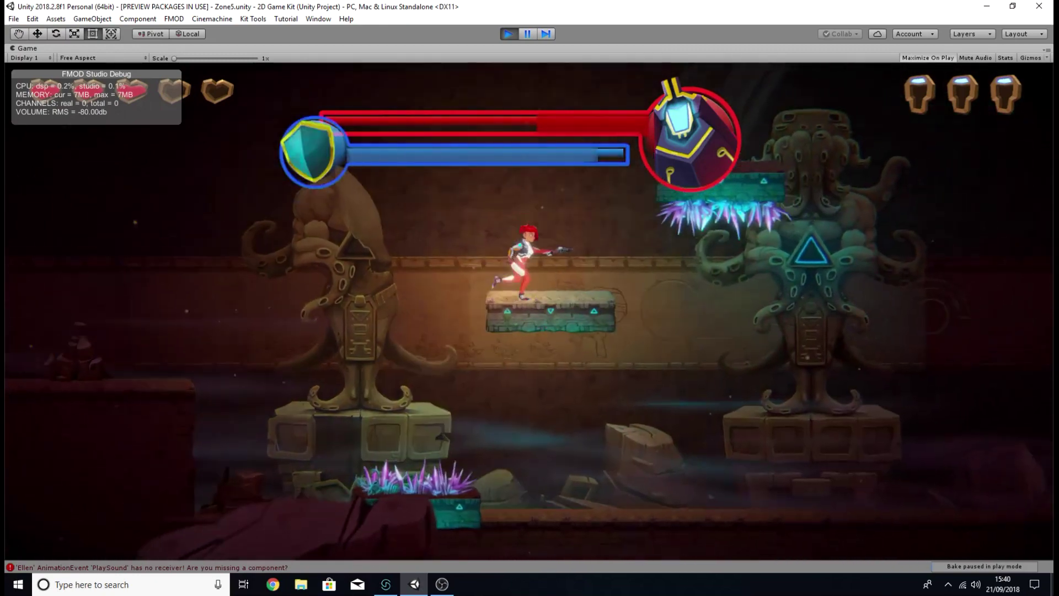
pyautogui.press('s')
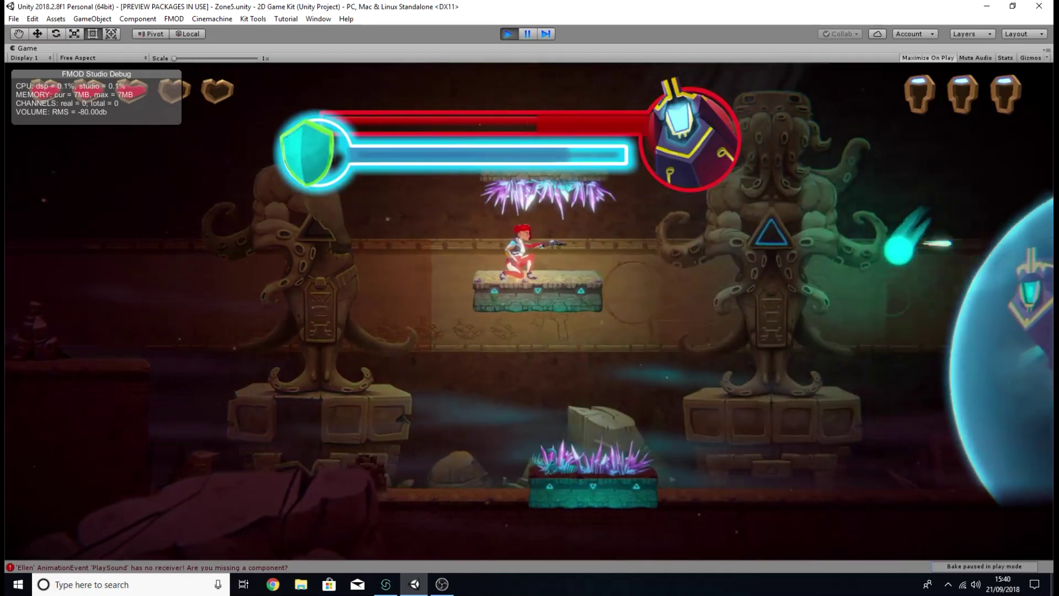
pyautogui.press('space')
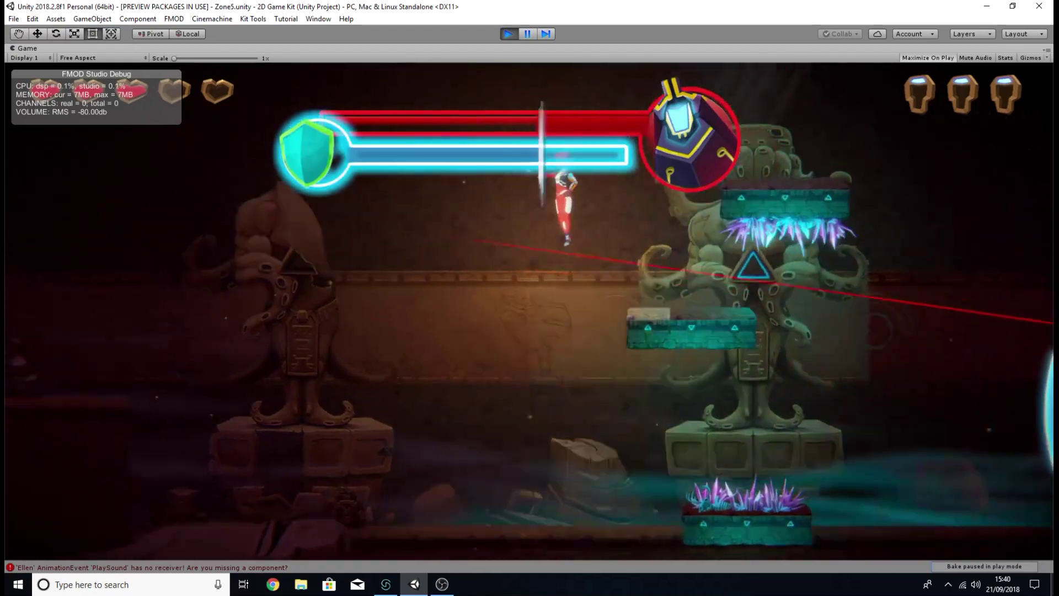
pyautogui.press('o')
# Advance along the ground from the broken statue to the intact one while firing at the boss's shield
pyautogui.press('a')
pyautogui.press('d')
pyautogui.press('o')
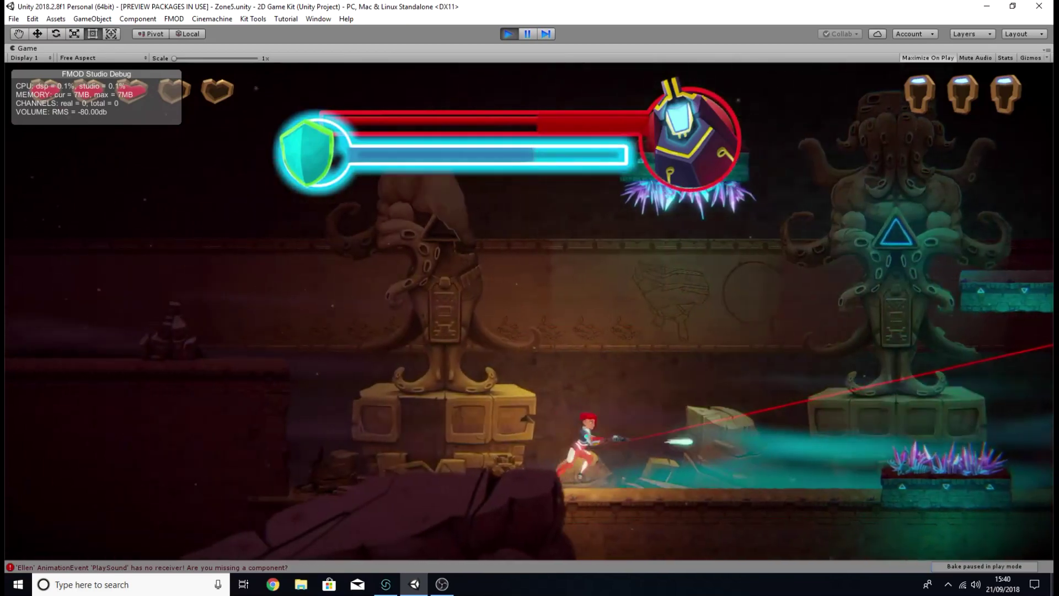
pyautogui.press('space')
pyautogui.press('o')
pyautogui.press('d')
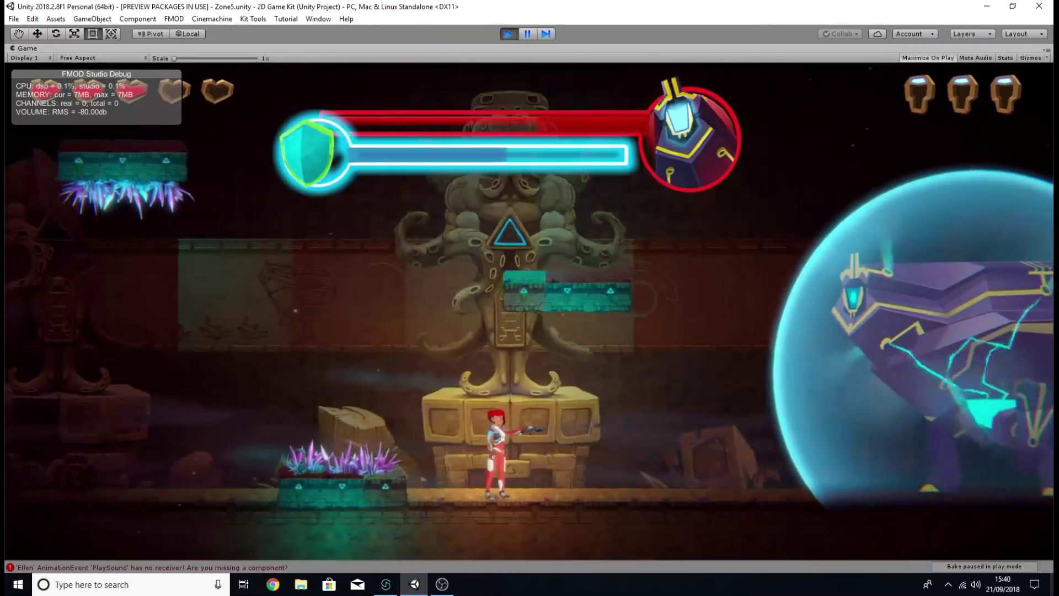
# Jump to dodge the boss's laser shots in front of the intact statue and keep shooting its shield
pyautogui.press('space')
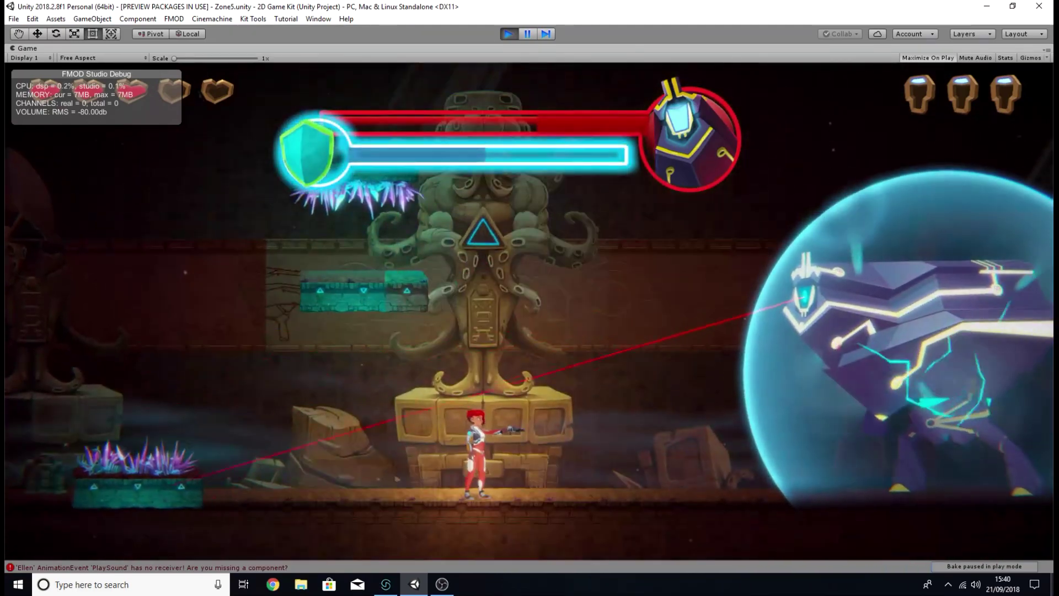
pyautogui.press('d')
pyautogui.press('space')
pyautogui.press('a')
pyautogui.press('d')
pyautogui.press('o')
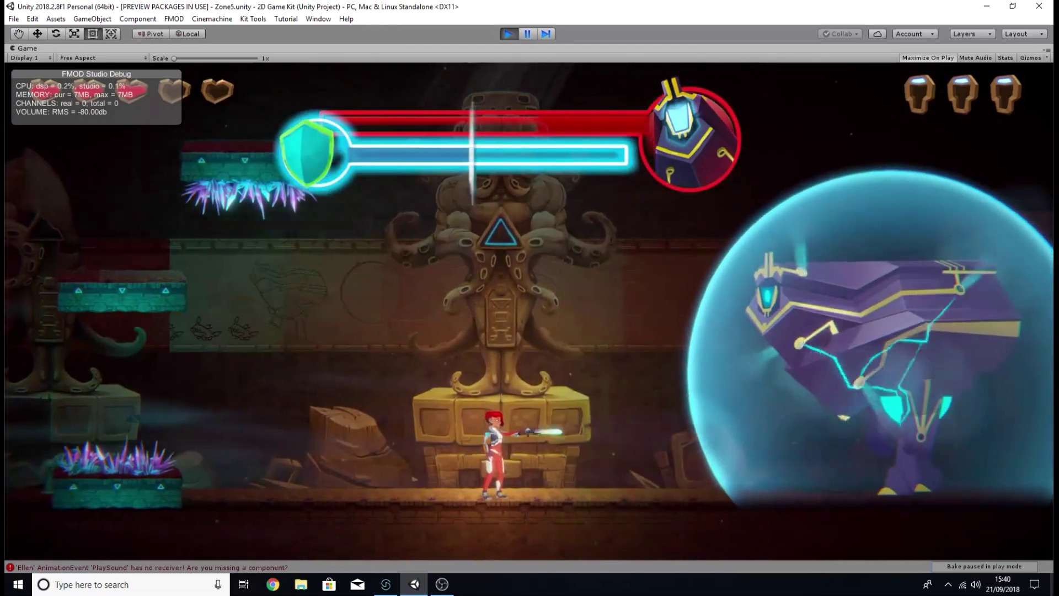
pyautogui.press('a')
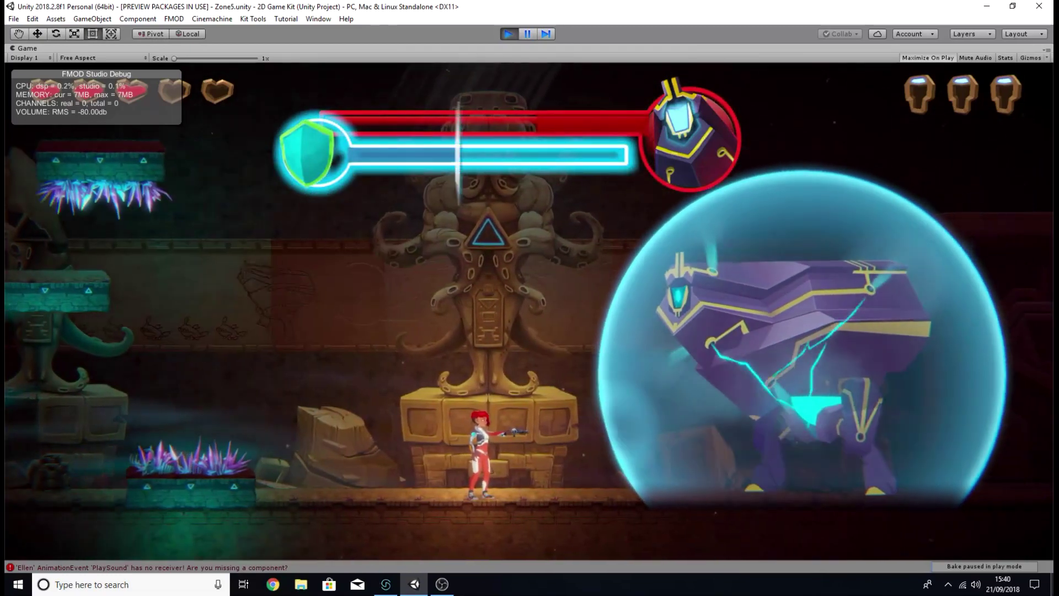
# Fall back towards the broken statue and shoot the boss's shield from the ground while dodging its laser projectile
pyautogui.press('space')
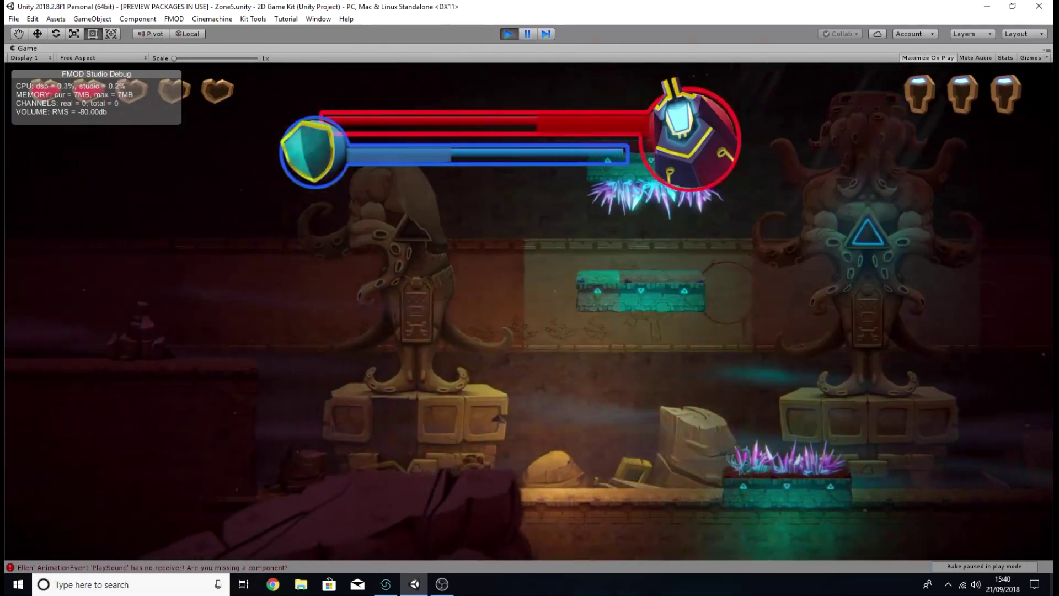
pyautogui.press('d')
pyautogui.press('o')
pyautogui.press('o')
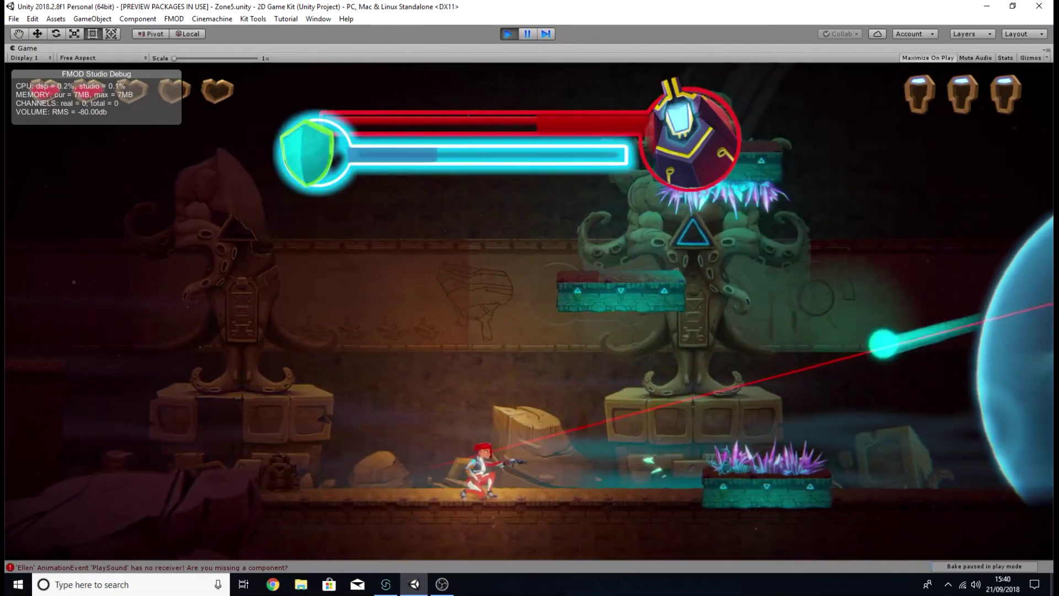
pyautogui.press('space')
pyautogui.press('a')
pyautogui.press('d')
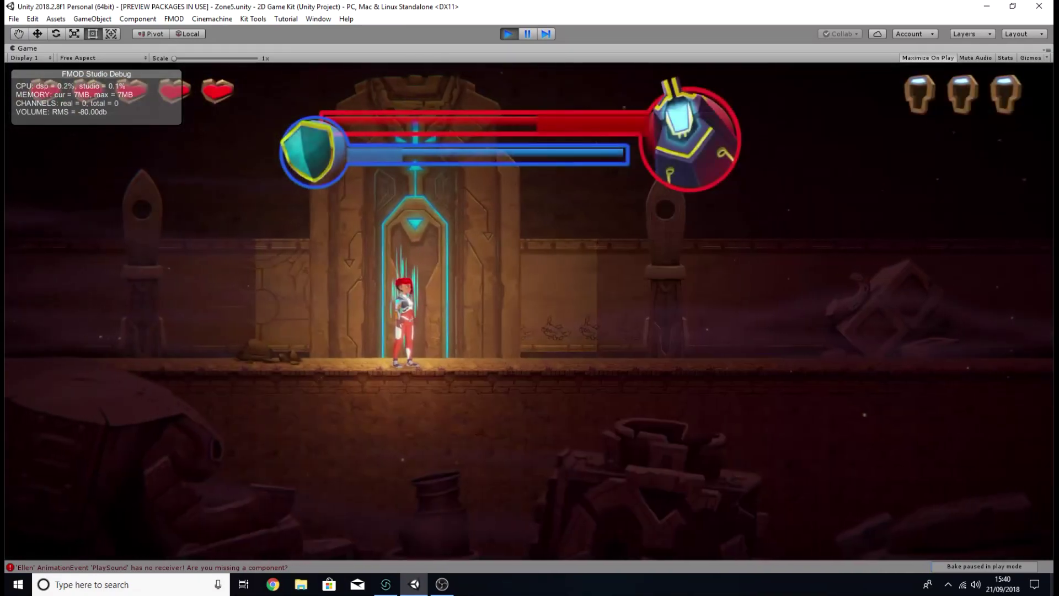
# Run from the glowing checkpoint door back to the arena and fire at the boss's shield from the ground
pyautogui.press('d')
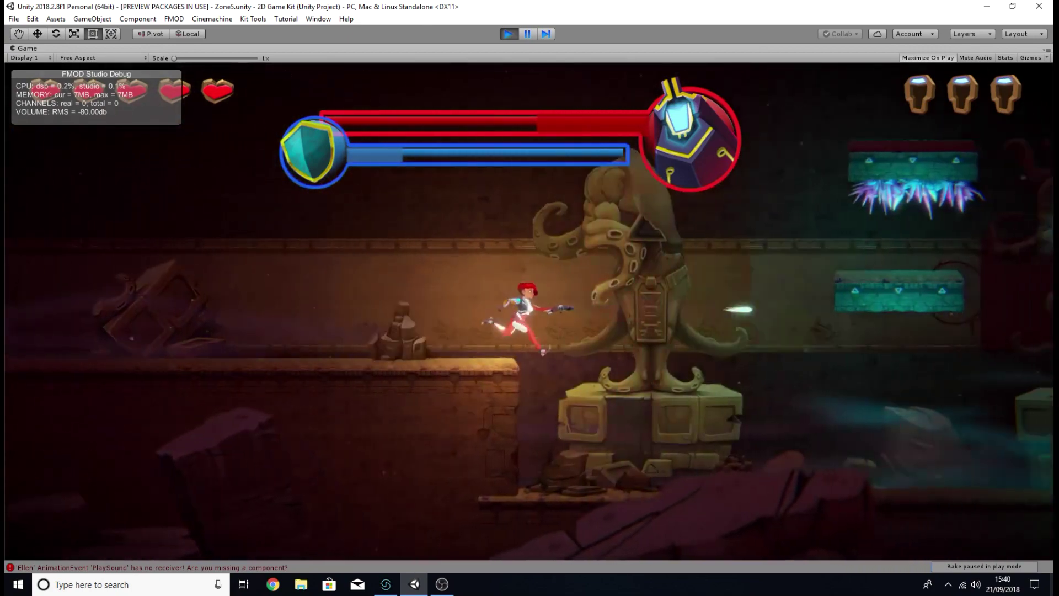
pyautogui.press('o')
pyautogui.press('space')
pyautogui.press('o')
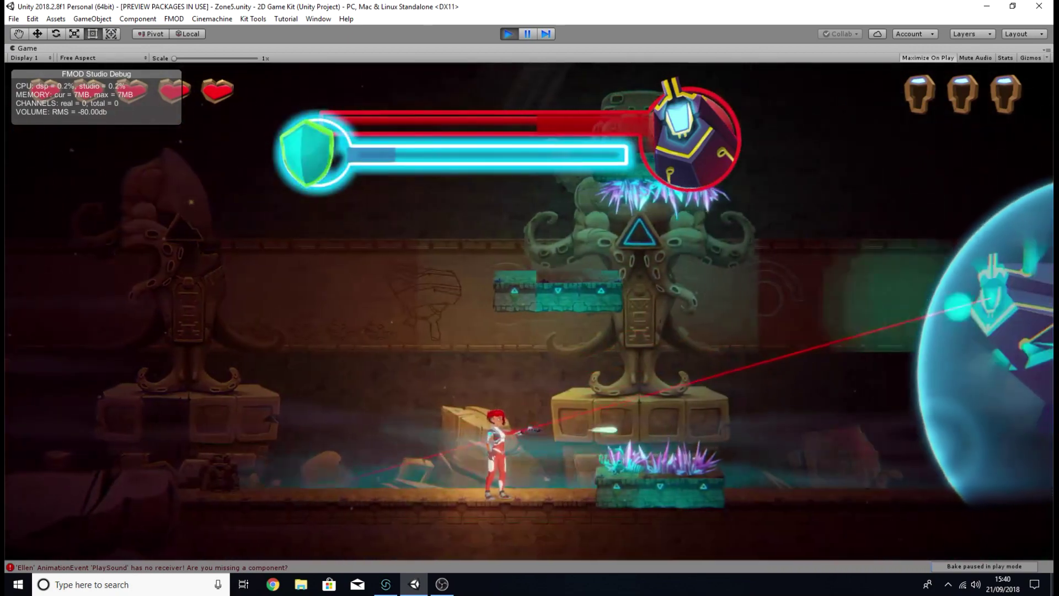
pyautogui.press('a')
pyautogui.press('space')
pyautogui.press('d')
pyautogui.press('d')
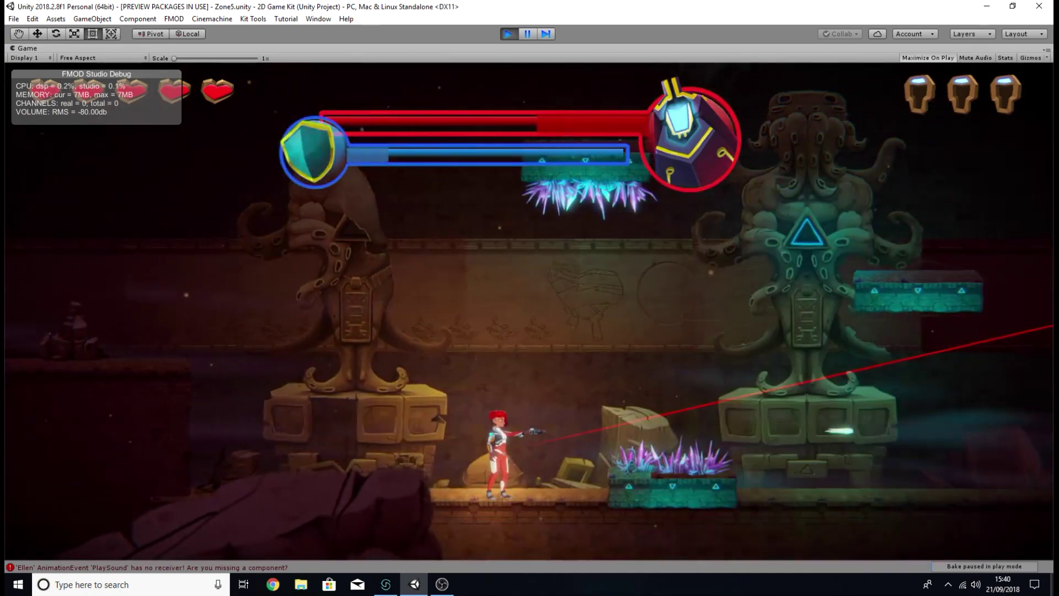
# Jump past the crystal-covered platform and advance on the boss until its shield is drained
pyautogui.press('space')
pyautogui.press('d')
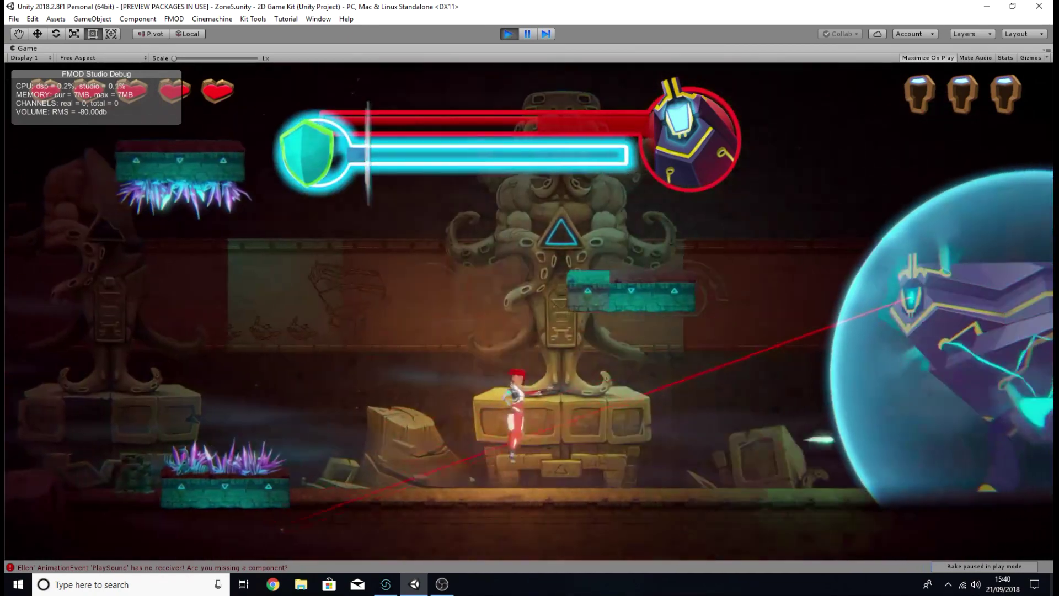
pyautogui.press('d')
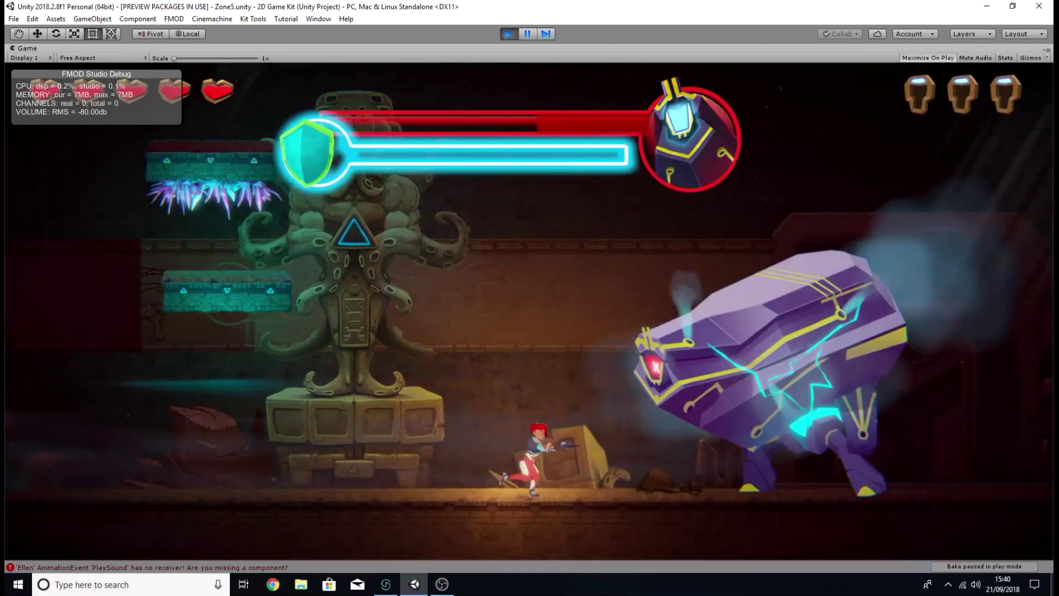
# Strike the unshielded boss repeatedly from beneath with the staff and jump clear of its collapsing body
pyautogui.press('space')
pyautogui.press('k')
pyautogui.press('k')
pyautogui.press('k')
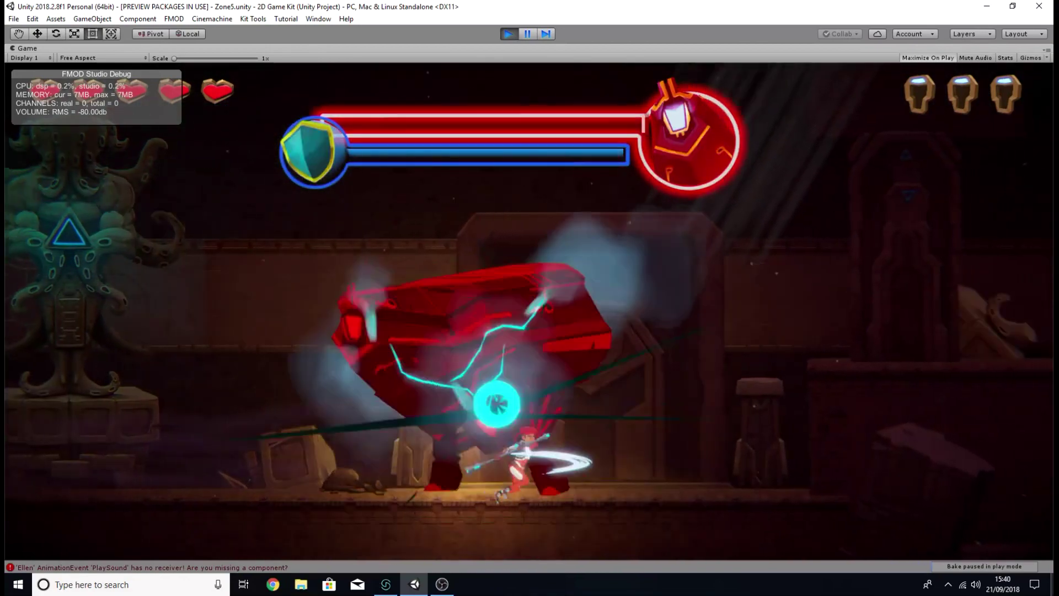
pyautogui.press('space')
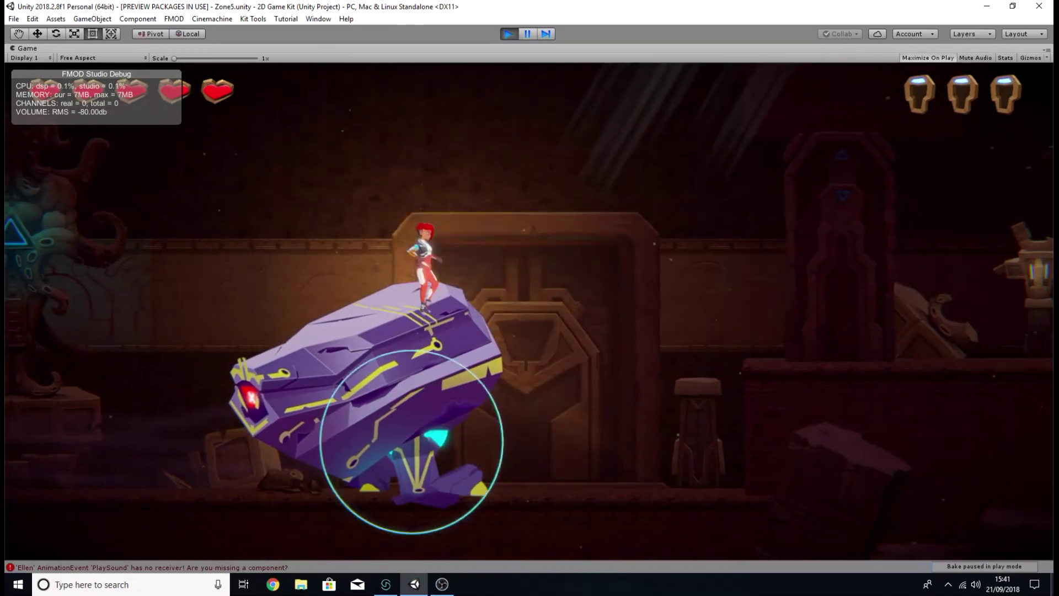
pyautogui.press('a')
pyautogui.press('d')
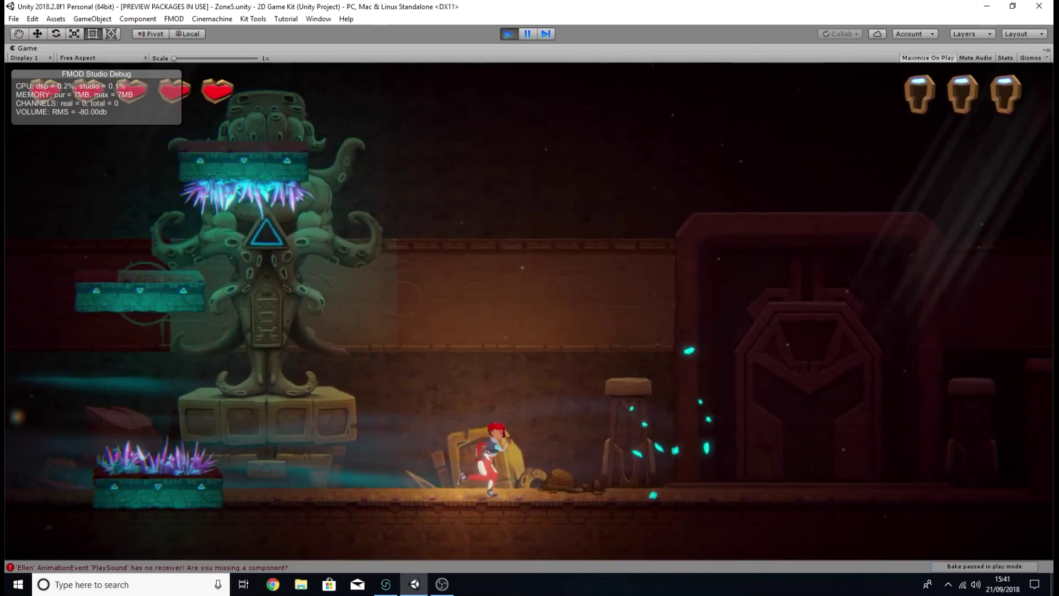
# Run past the large closed door and jump up to the raised ledge leading to the purple portal
pyautogui.press('d')
pyautogui.press('space')
pyautogui.press('d')
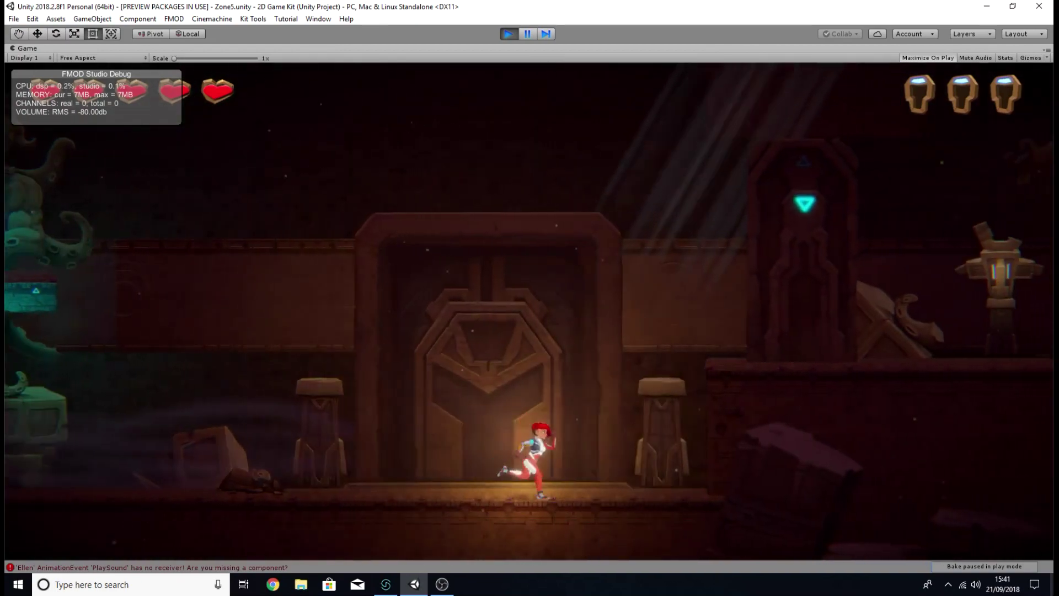
pyautogui.press('space')
pyautogui.press('space')
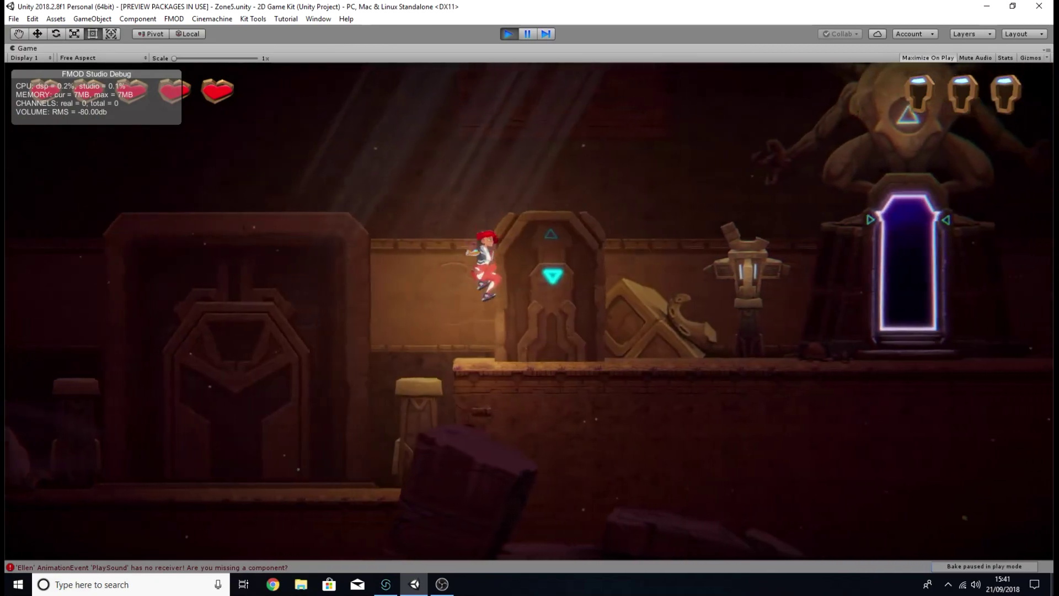
pyautogui.press('d')
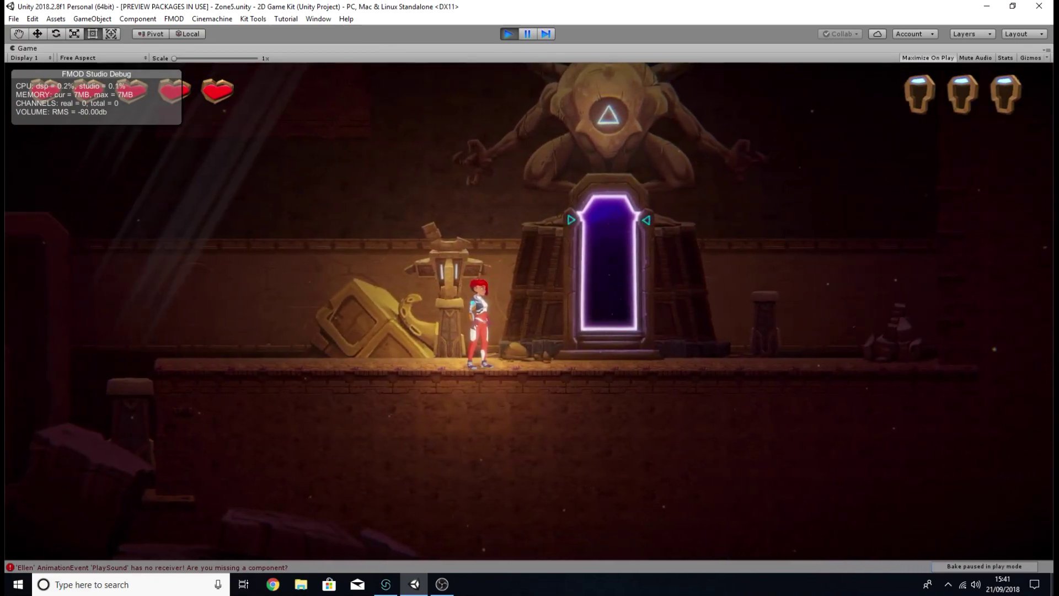
# Enter the glowing purple portal and end the play test once the next zone has loaded
pyautogui.press('d')
pyautogui.press('space')
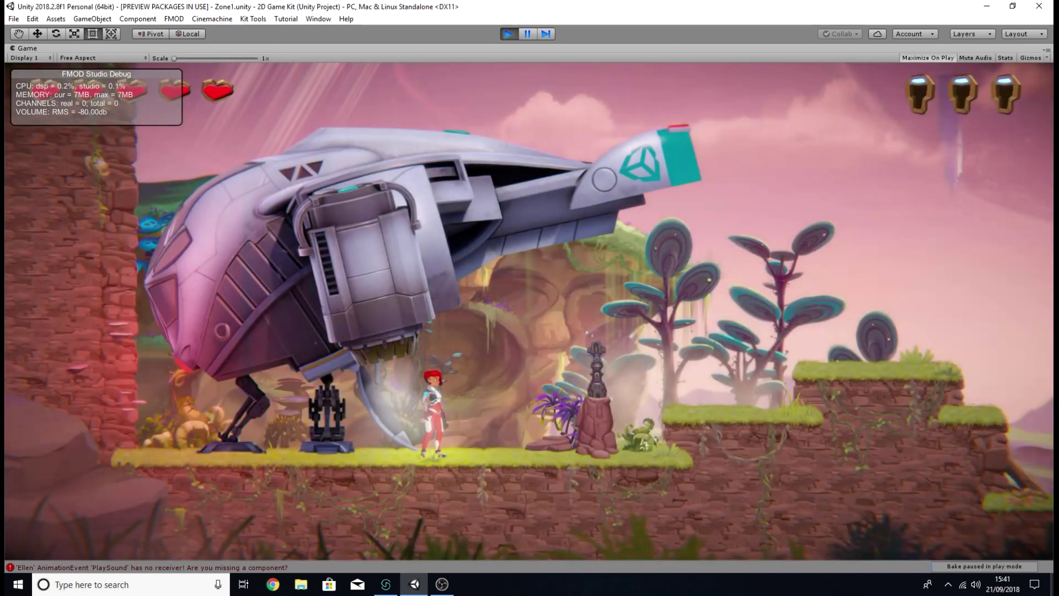
pyautogui.click(508, 35)
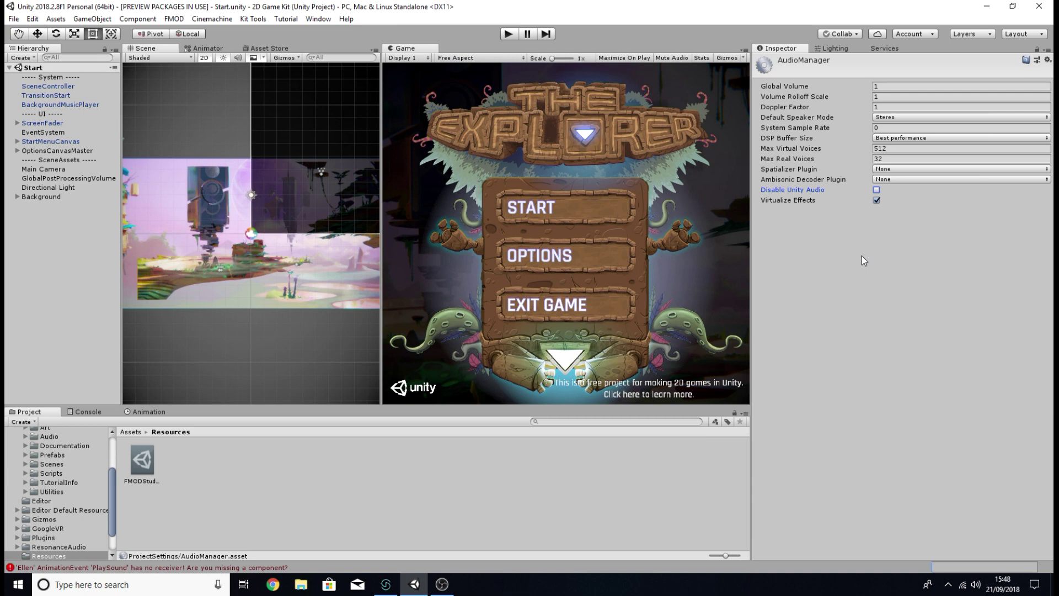
# Disable Unity Audio in the project's Audio settings
pyautogui.click(33, 19)
pyautogui.moveTo(101, 300)
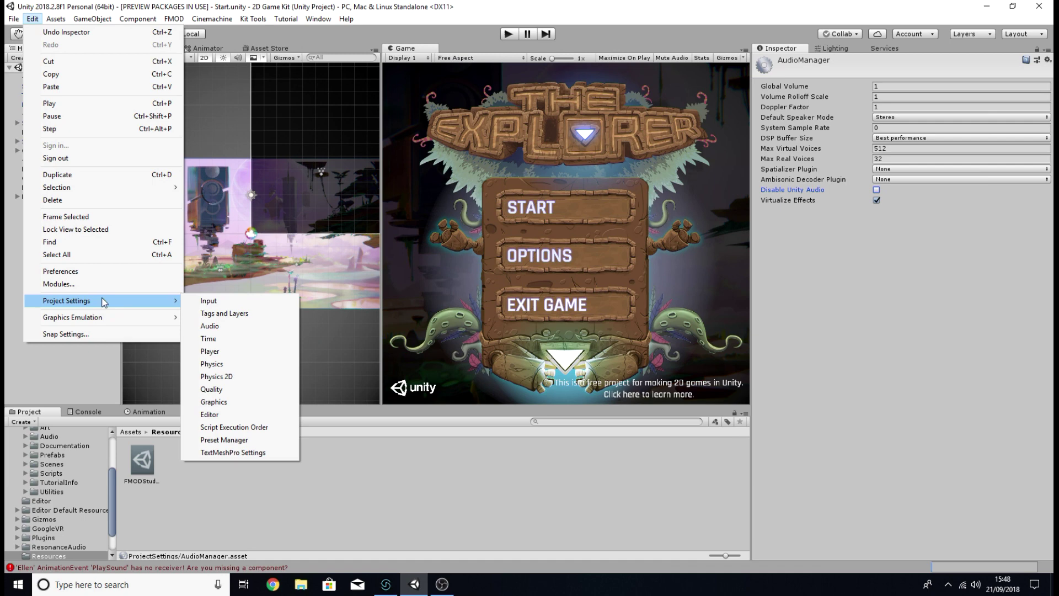
pyautogui.click(211, 325)
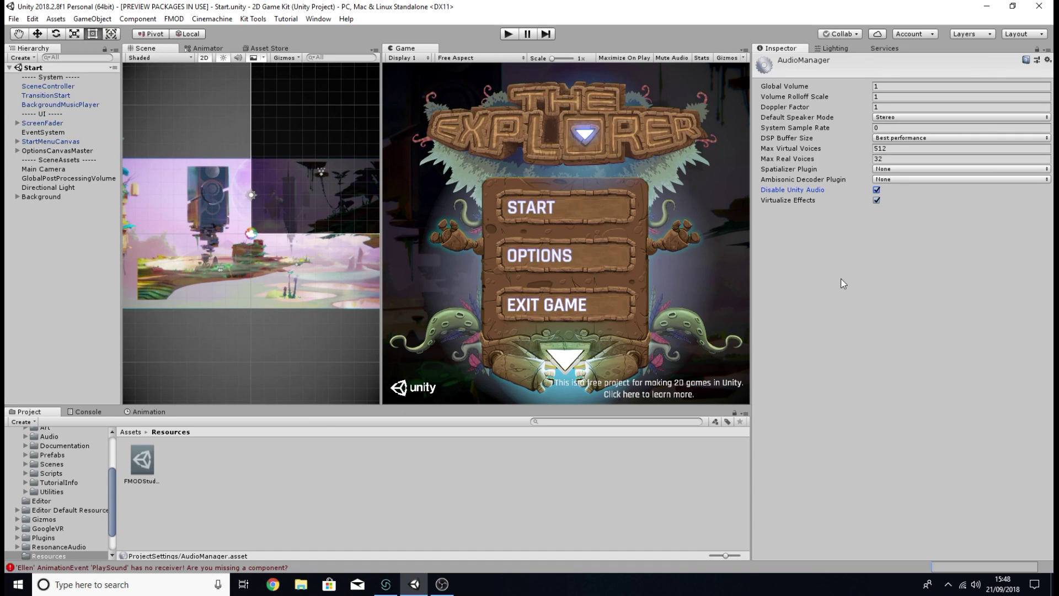
# Open the FMOD Studio settings to examine the studio project path and the play-in-editor options
pyautogui.click(176, 19)
pyautogui.click(180, 31)
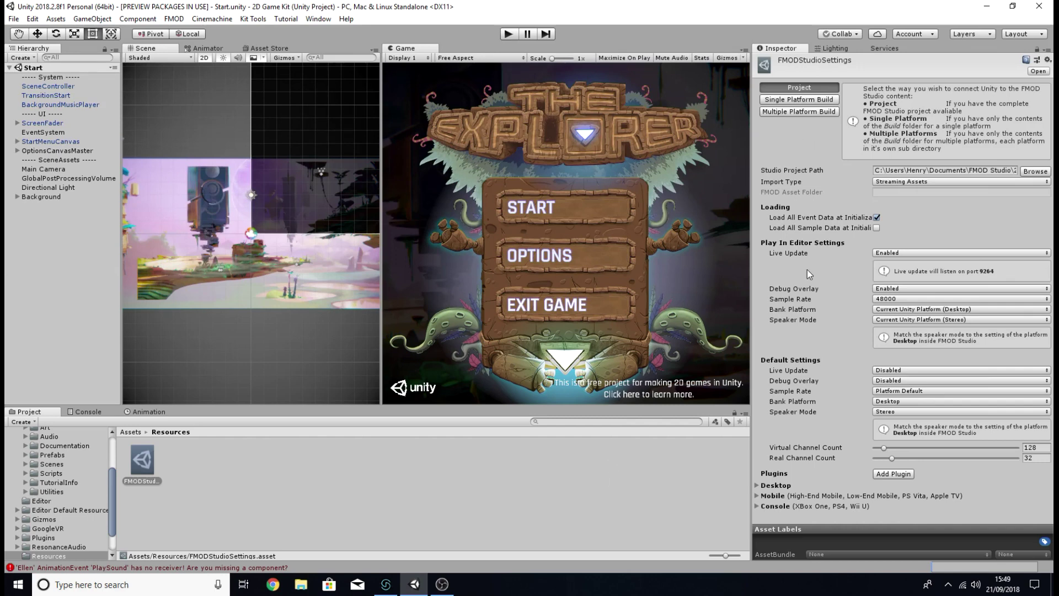
# Switch to FMOD Studio, open the Audio Bin, and expand Ellen's Locomotion folder to examine the footstep files
pyautogui.click(393, 584)
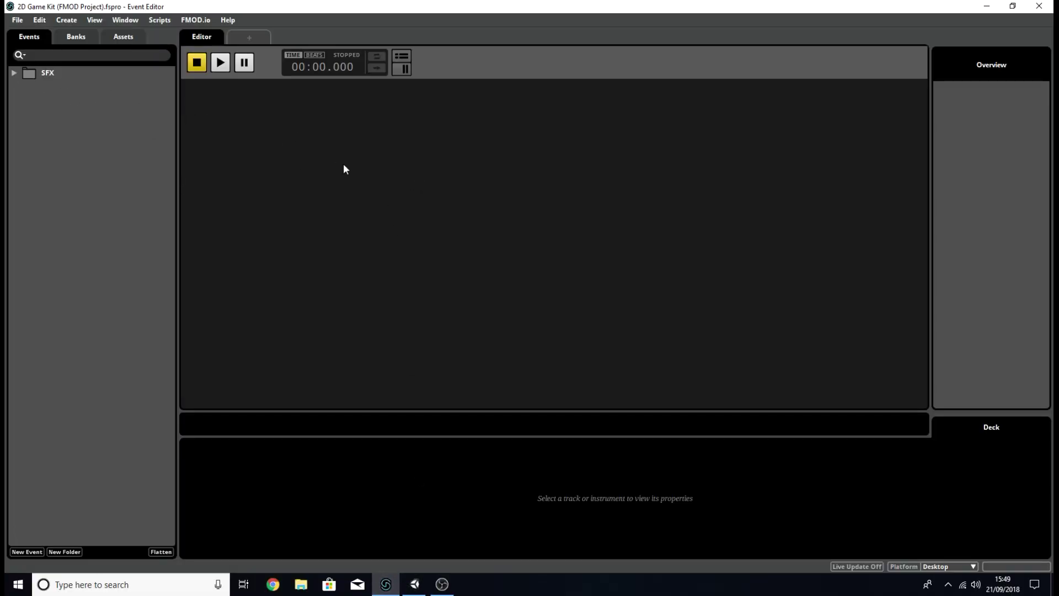
pyautogui.hotkey('ctrl', '6')
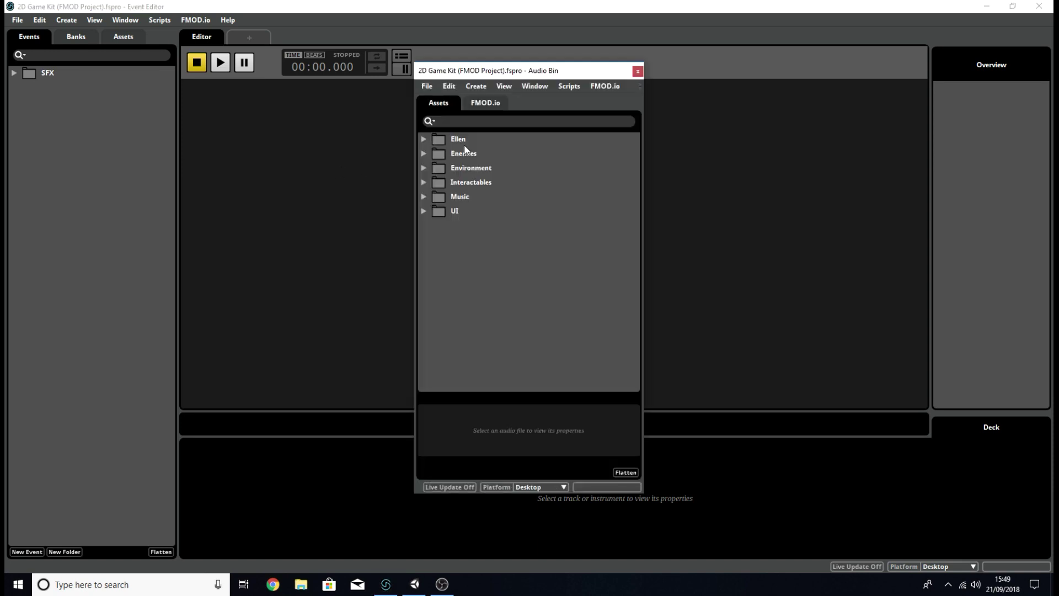
pyautogui.click(425, 139)
pyautogui.click(435, 182)
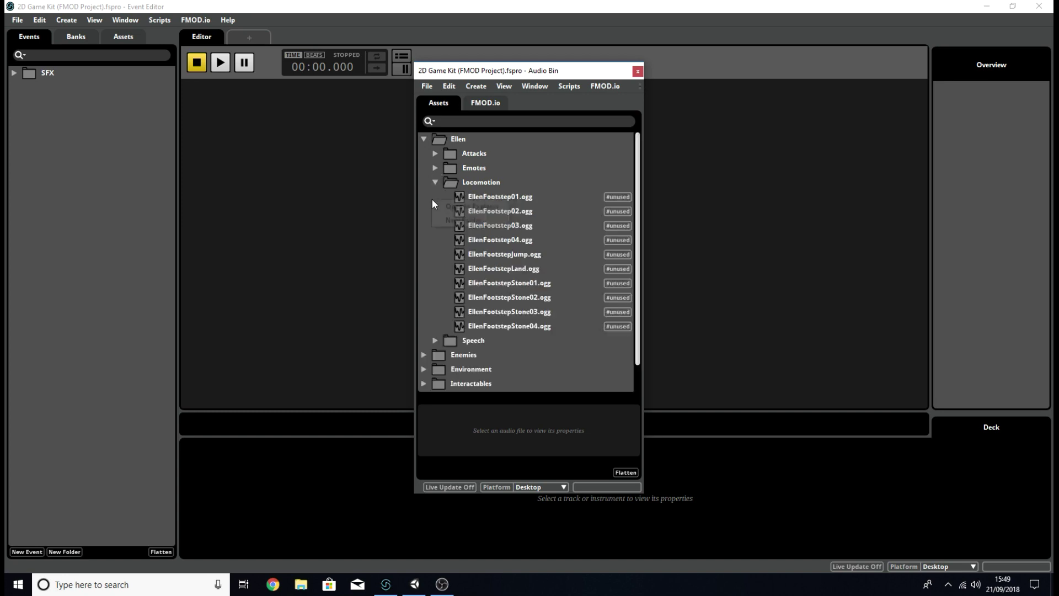
# Collapse the Locomotion folder and expand Ellen's Attacks folder in the Audio Bin
pyautogui.click(435, 183)
pyautogui.click(435, 182)
pyautogui.click(436, 182)
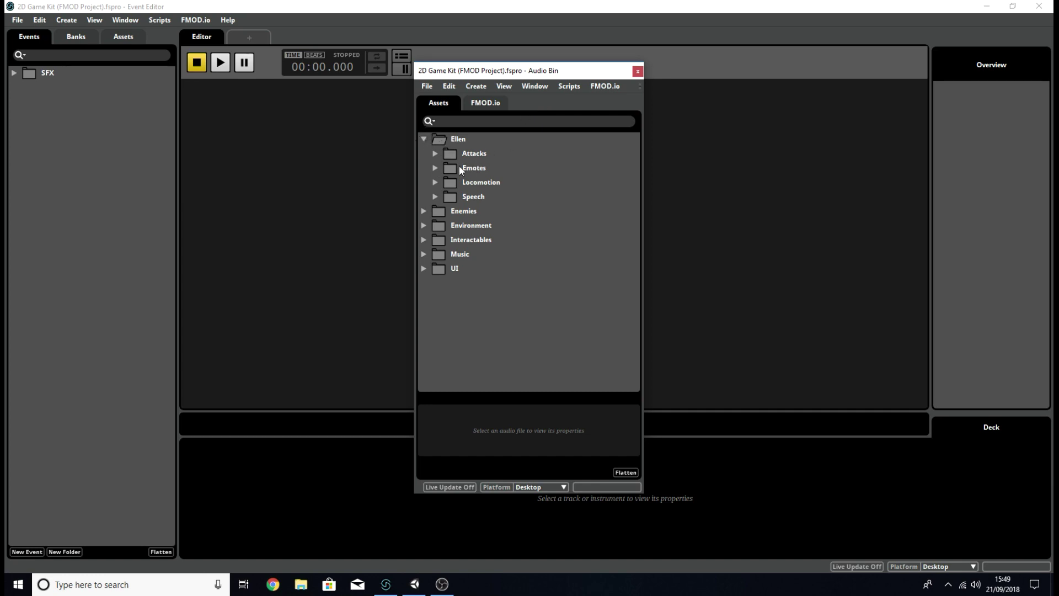
pyautogui.click(435, 153)
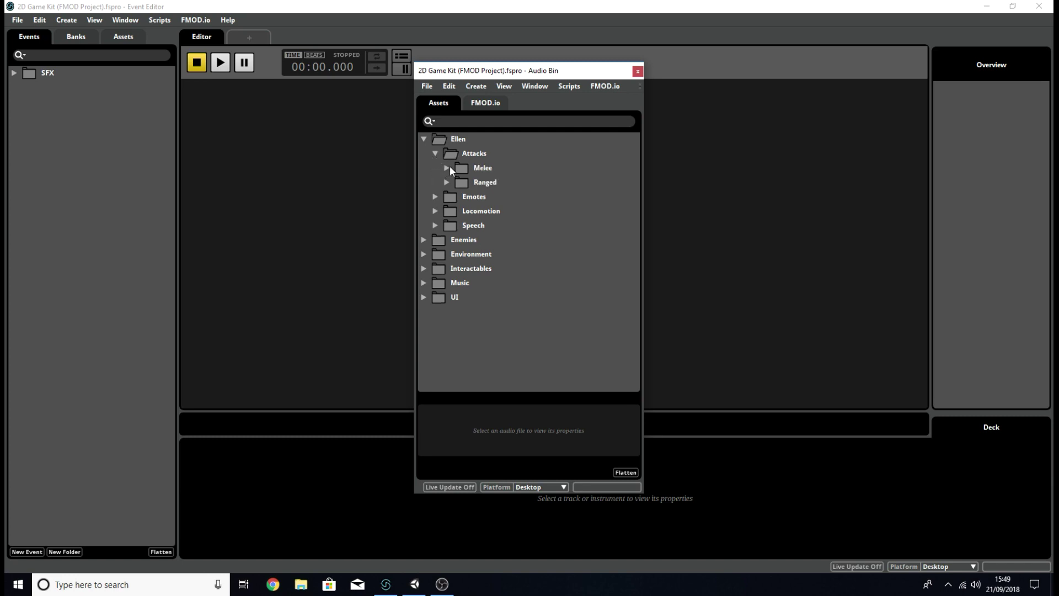
# Open the Ellen > Attacks > Melee folder and audition the sounds from EllenMeleeAttack01.ogg through EllenMeleeAttack04.ogg
pyautogui.click(447, 167)
pyautogui.click(511, 183)
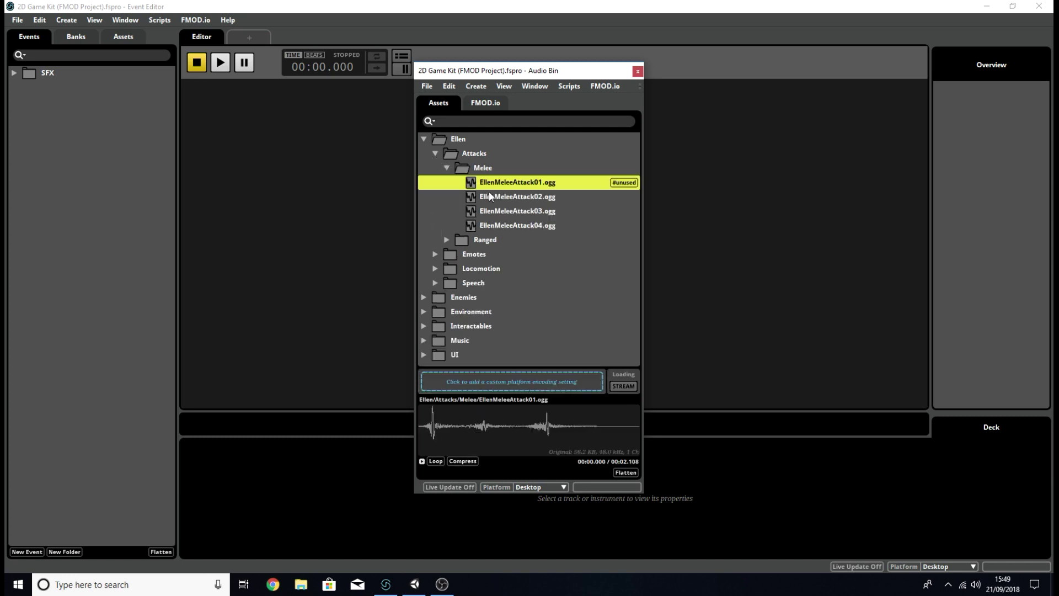
pyautogui.click(513, 198)
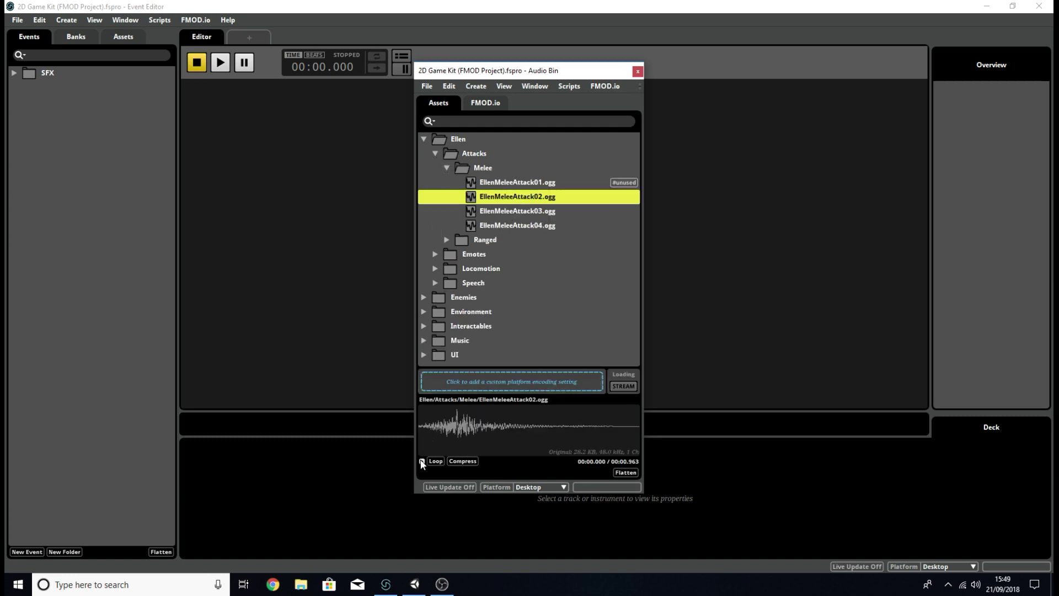
pyautogui.click(422, 462)
pyautogui.click(546, 212)
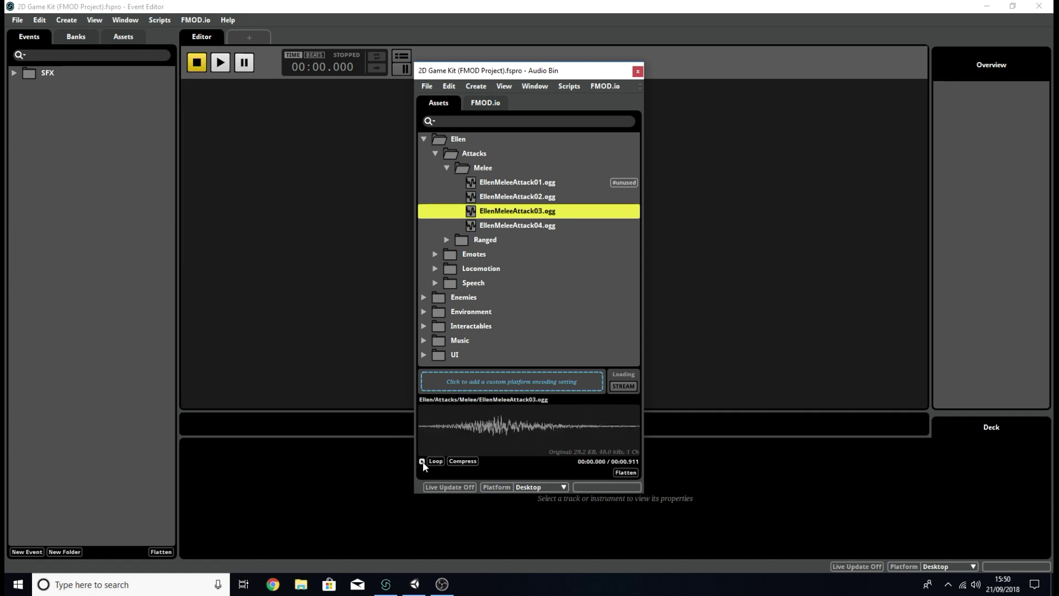
pyautogui.click(550, 226)
pyautogui.click(423, 460)
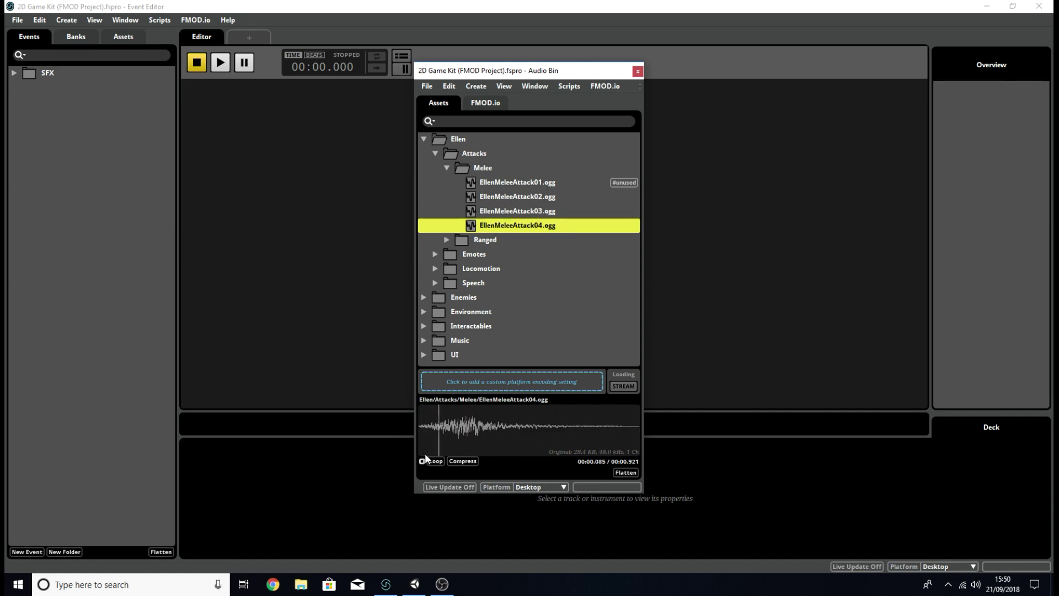
pyautogui.click(523, 184)
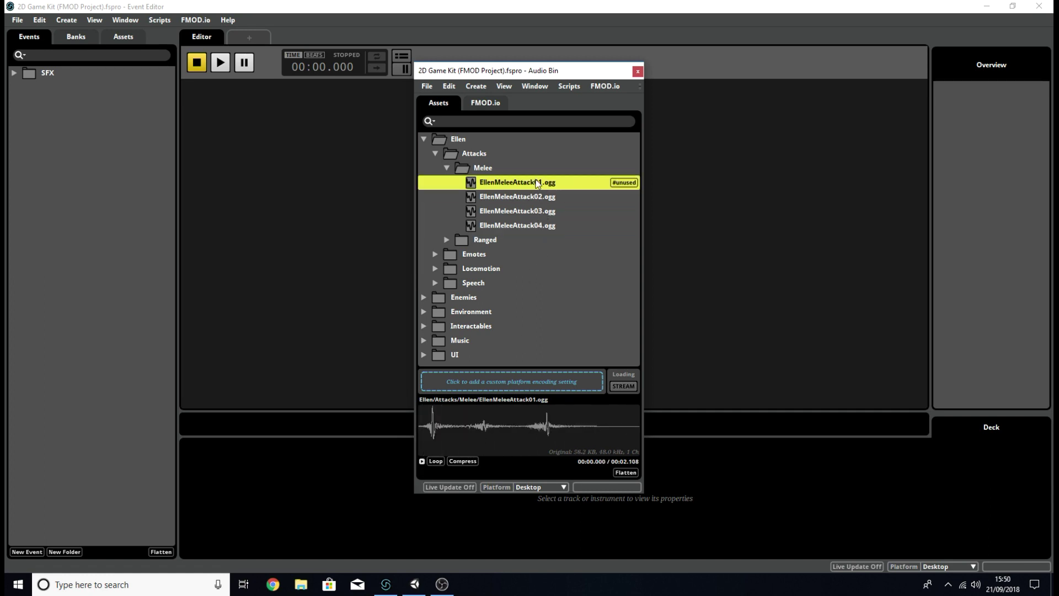
pyautogui.click(422, 461)
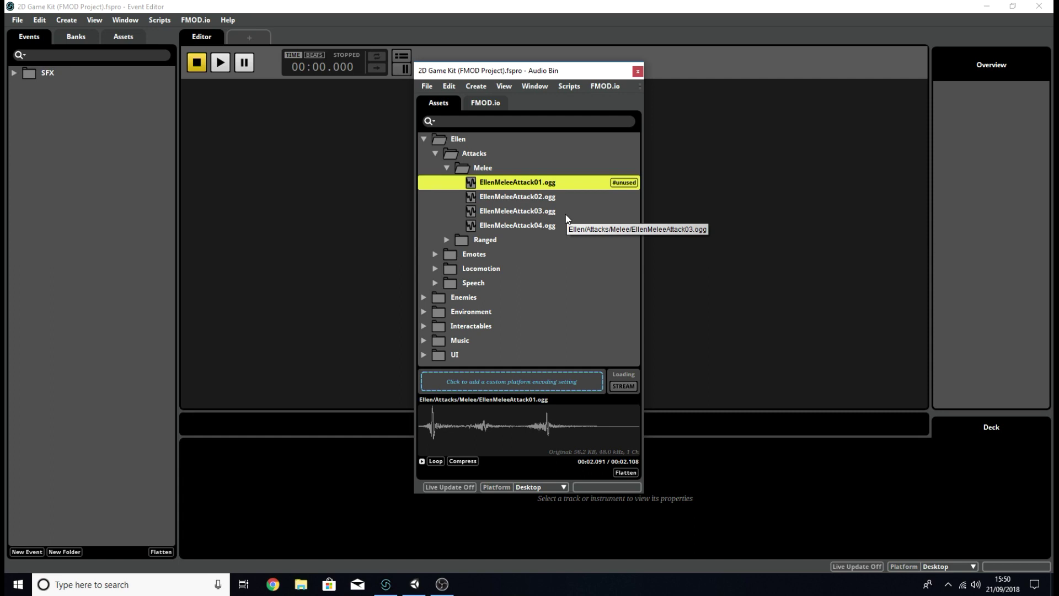
# Look at the waveforms of EllenMeleeAttack02.ogg to EllenMeleeAttack04.ogg, and play EllenMeleeAttack01.ogg again for comparison
pyautogui.click(525, 195)
pyautogui.click(527, 208)
pyautogui.click(530, 222)
pyautogui.click(530, 197)
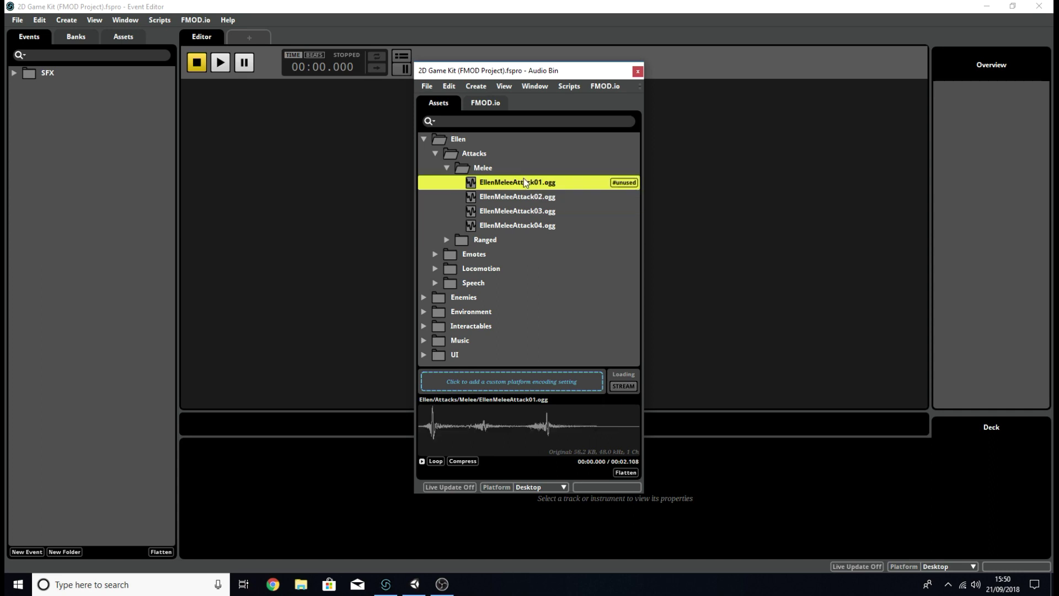
pyautogui.click(527, 182)
pyautogui.click(423, 462)
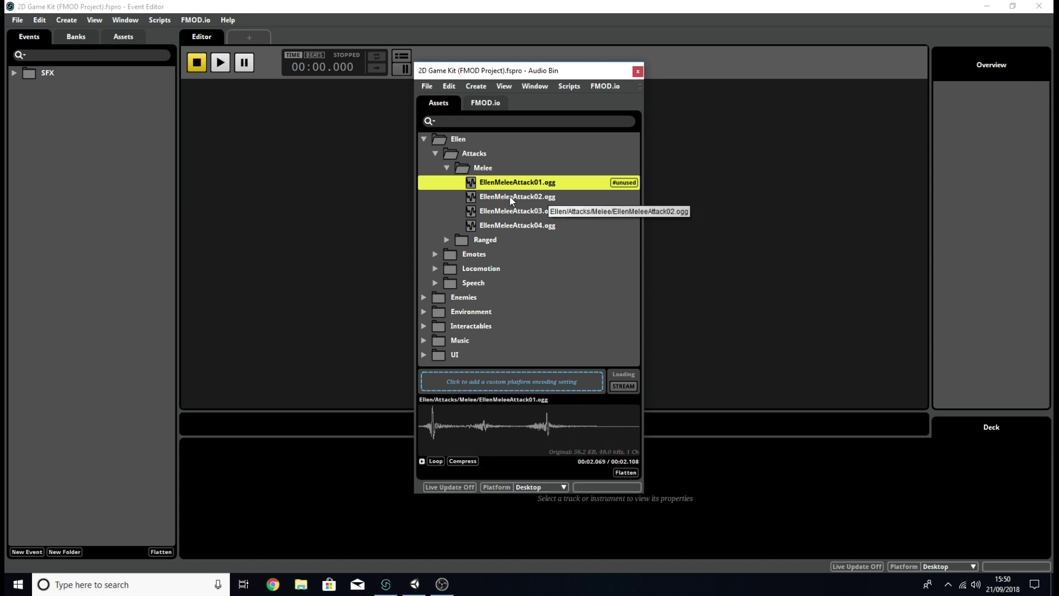
# Collapse the Melee folder, check the contents of Locomotion and Speech, and expand the Emotes folder under Ellen
pyautogui.click(447, 168)
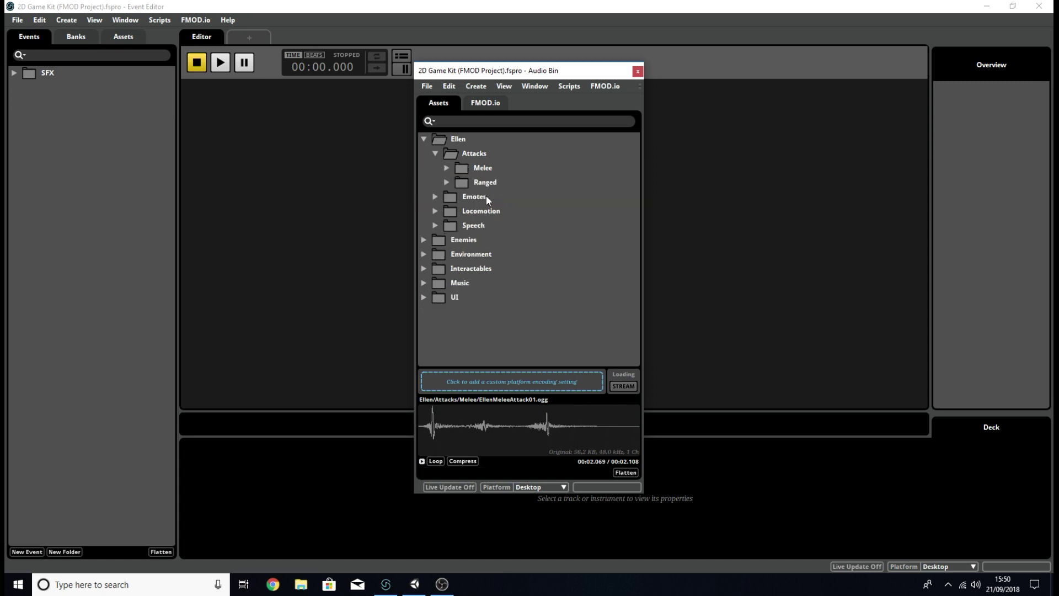
pyautogui.click(436, 211)
pyautogui.click(434, 209)
pyautogui.click(435, 226)
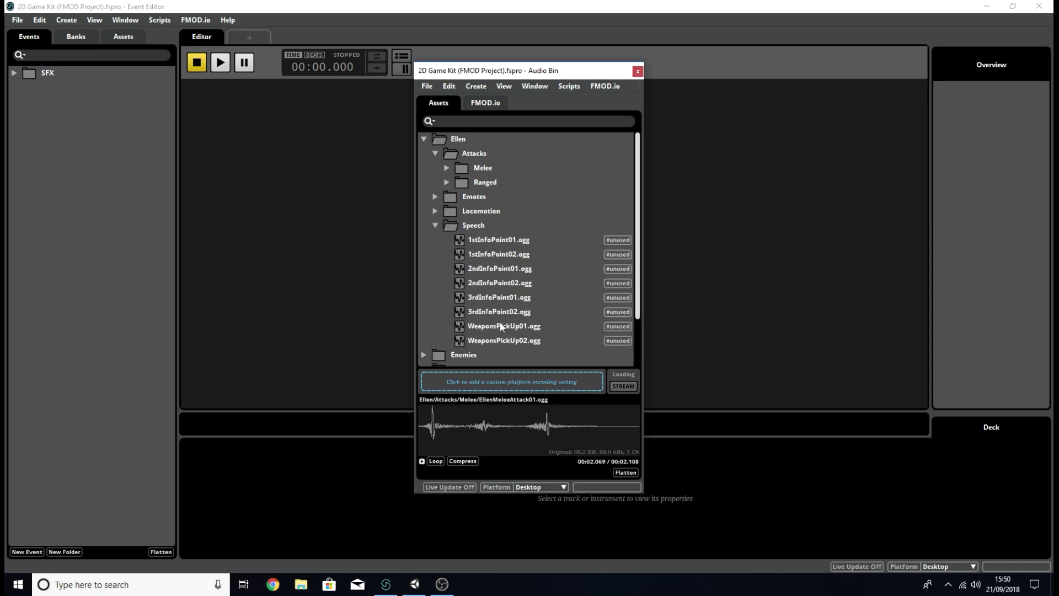
pyautogui.click(435, 226)
pyautogui.click(435, 196)
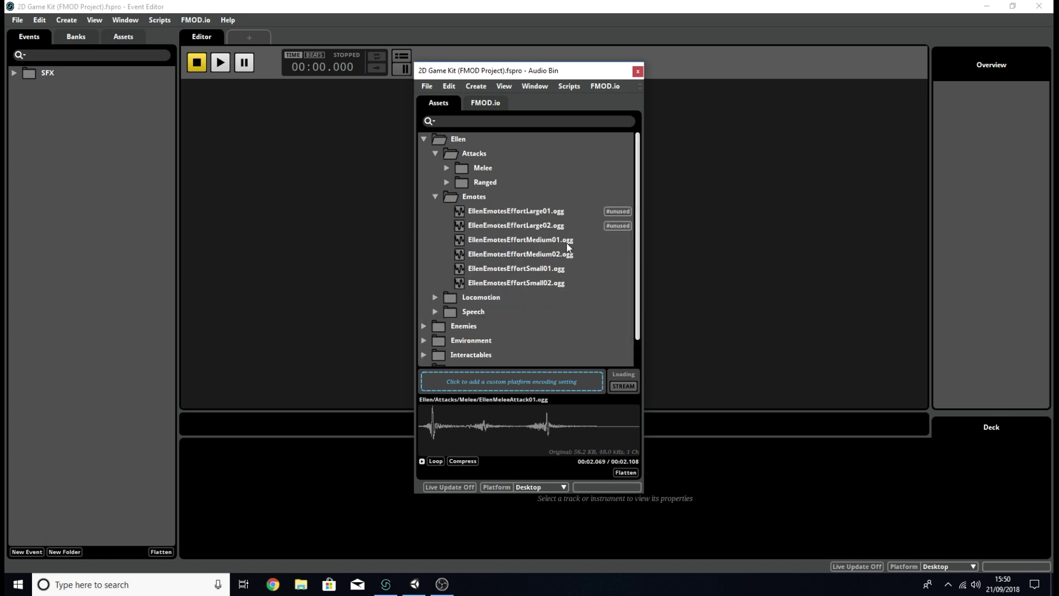
# Audition the two EllenEmotesEffortMedium sounds and the two EllenEmotesEffortSmall sounds in the Emotes folder
pyautogui.click(525, 239)
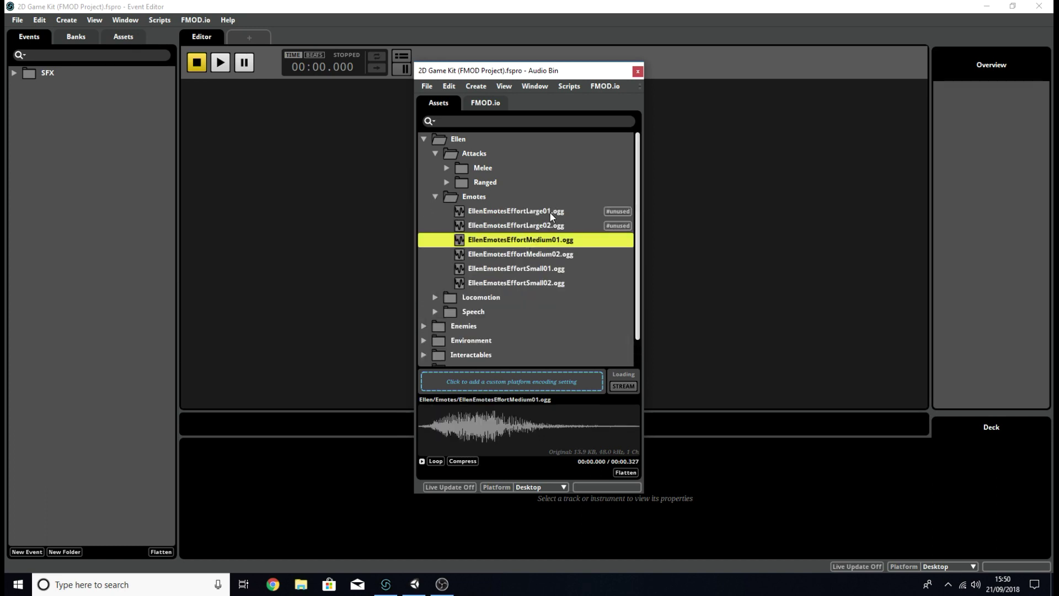
pyautogui.click(422, 461)
pyautogui.click(552, 255)
pyautogui.click(422, 461)
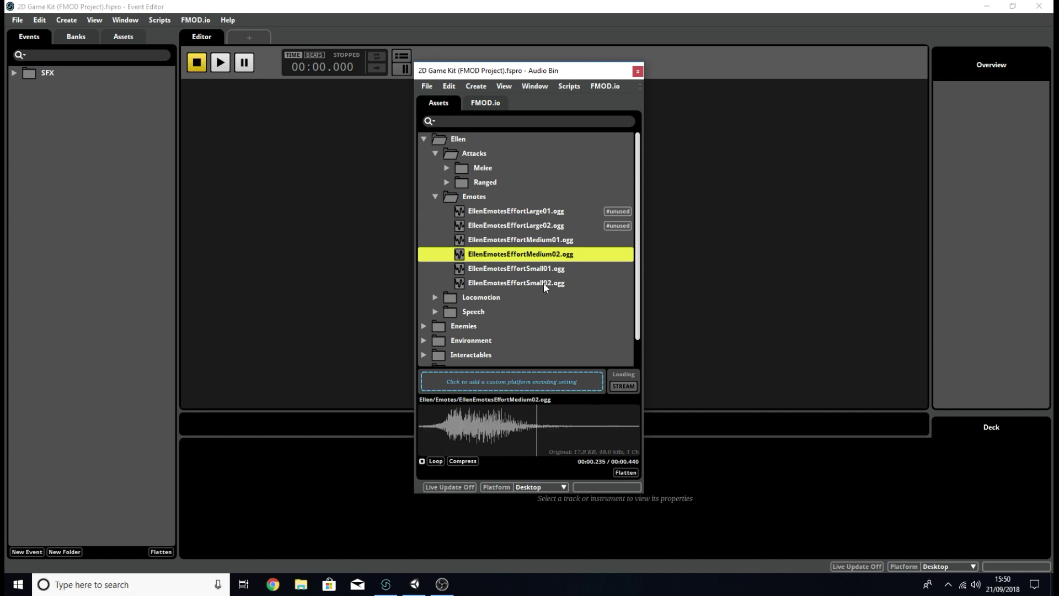
pyautogui.press('Down')
pyautogui.click(422, 461)
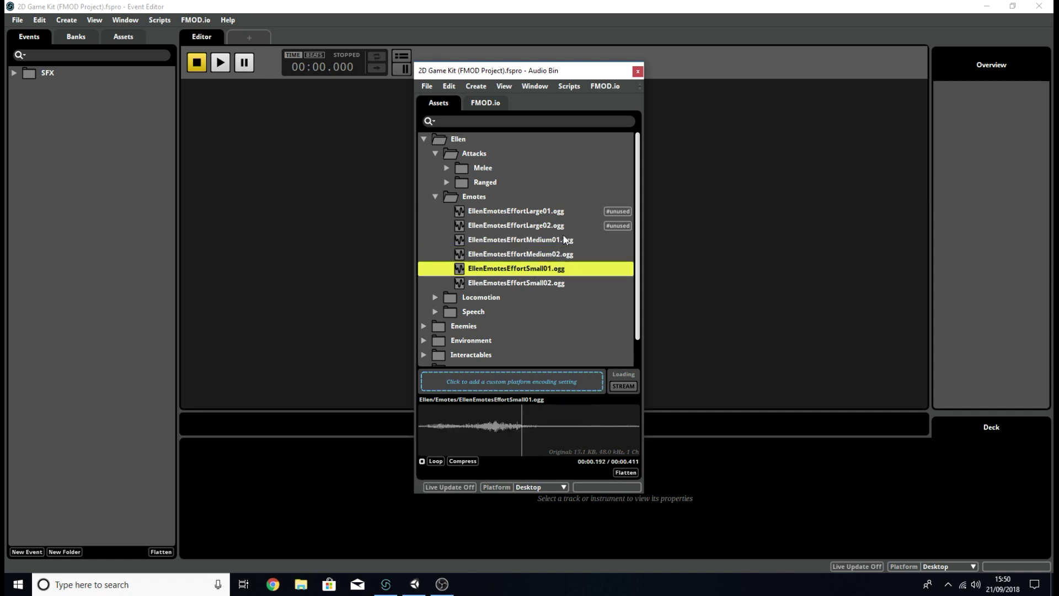
pyautogui.click(536, 280)
pyautogui.click(422, 461)
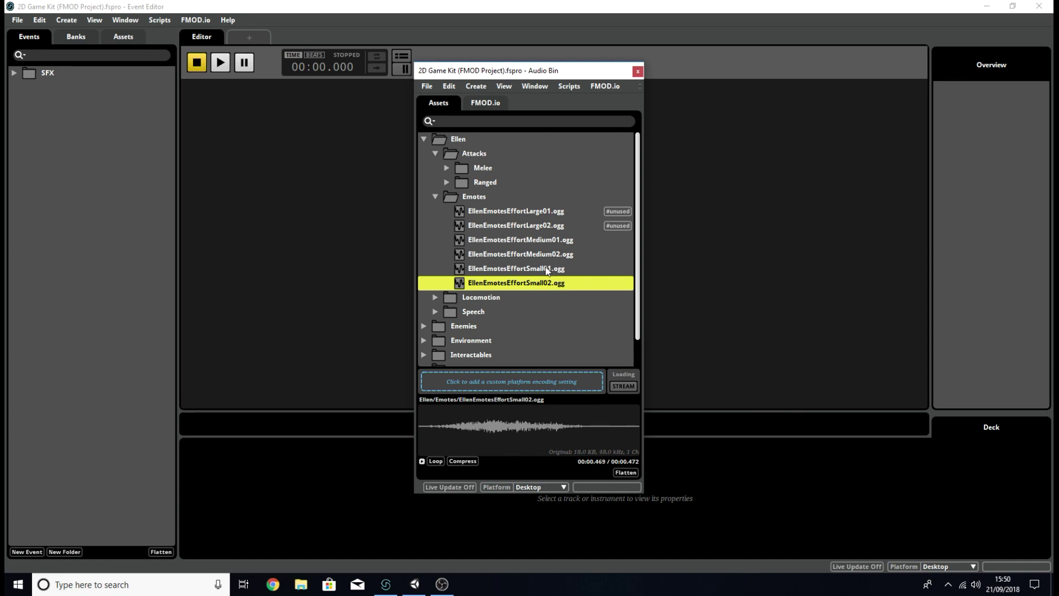
# Audition EllenEmotesEffortLarge01.ogg and EllenEmotesEffortLarge02.ogg in the Emotes folder
pyautogui.click(528, 244)
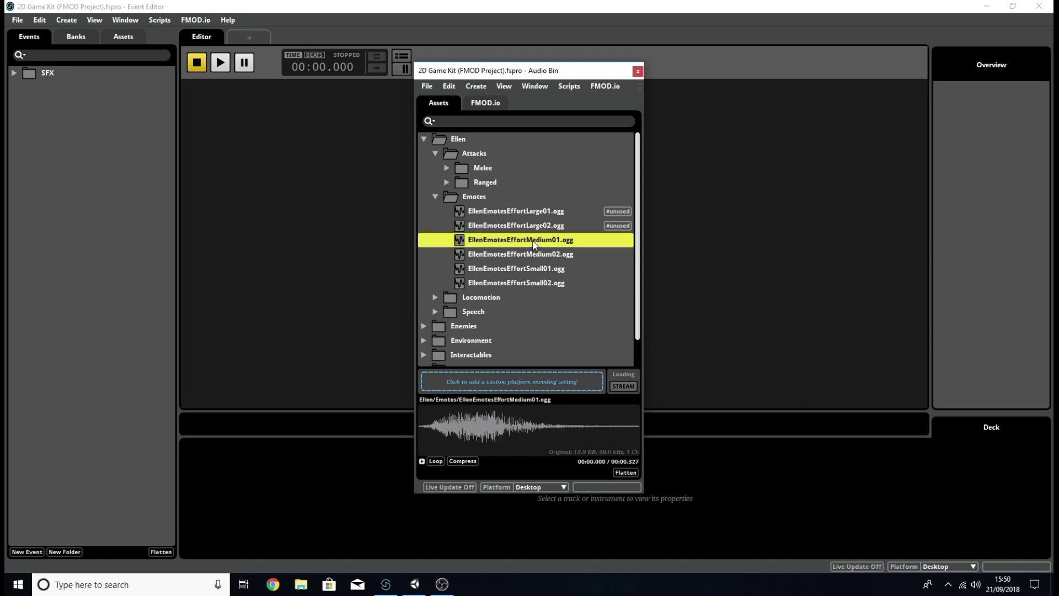
pyautogui.click(512, 208)
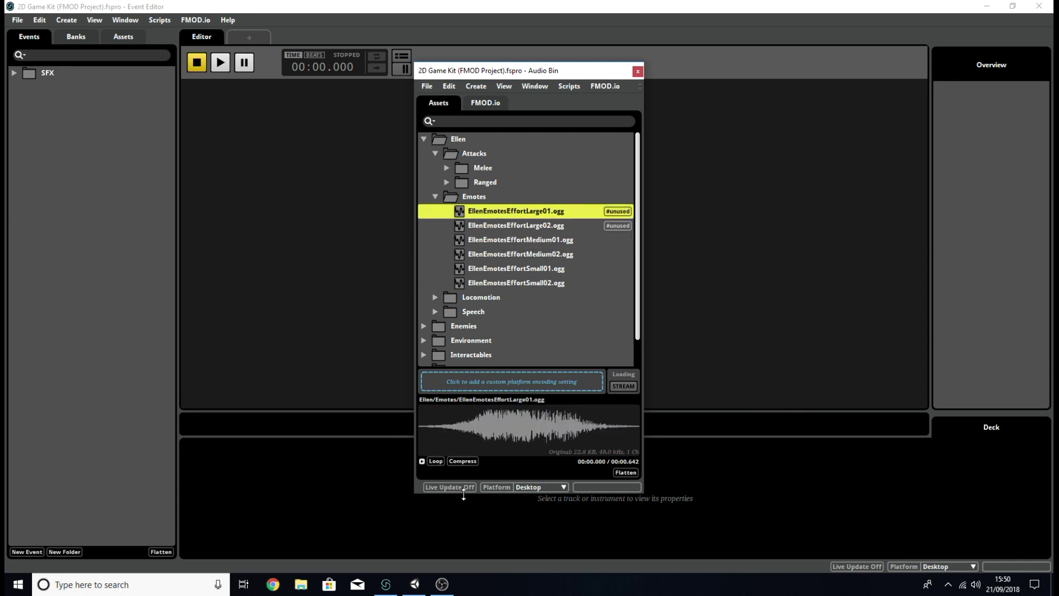
pyautogui.click(421, 462)
pyautogui.click(552, 225)
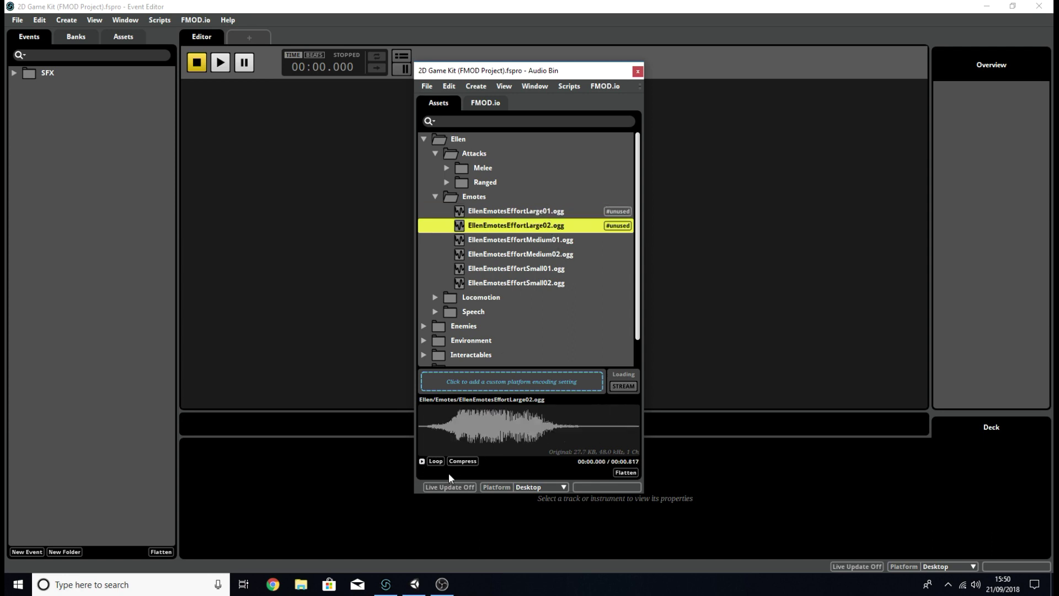
pyautogui.click(423, 460)
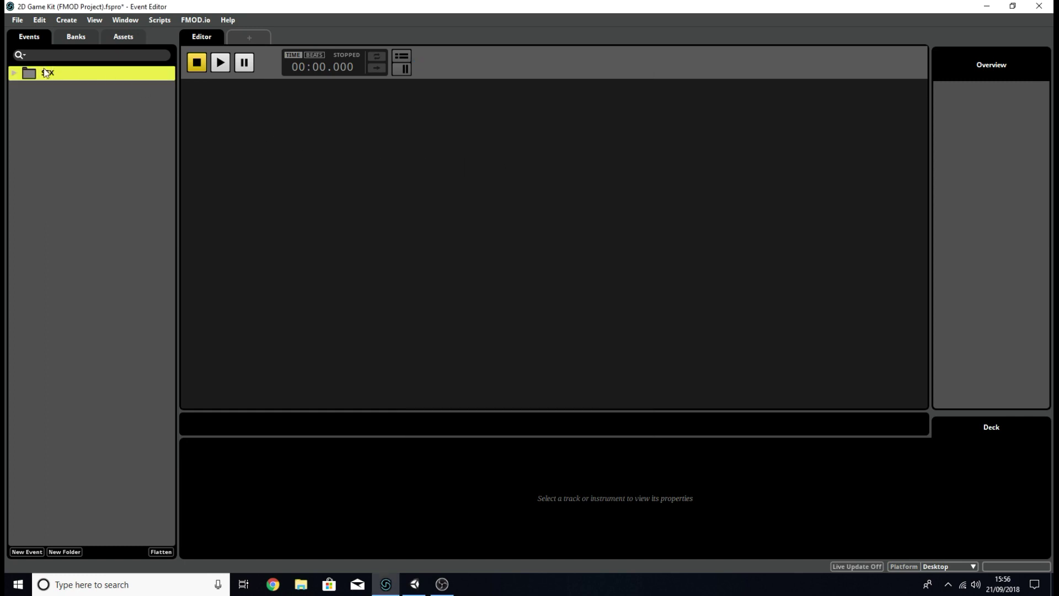
# Expand the SFX > Ellen event folder, compare the Ellen_Hurt and Ellen_Melee timelines, and select the Audio 1 track of Ellen_Hurt
pyautogui.click(14, 75)
pyautogui.click(25, 87)
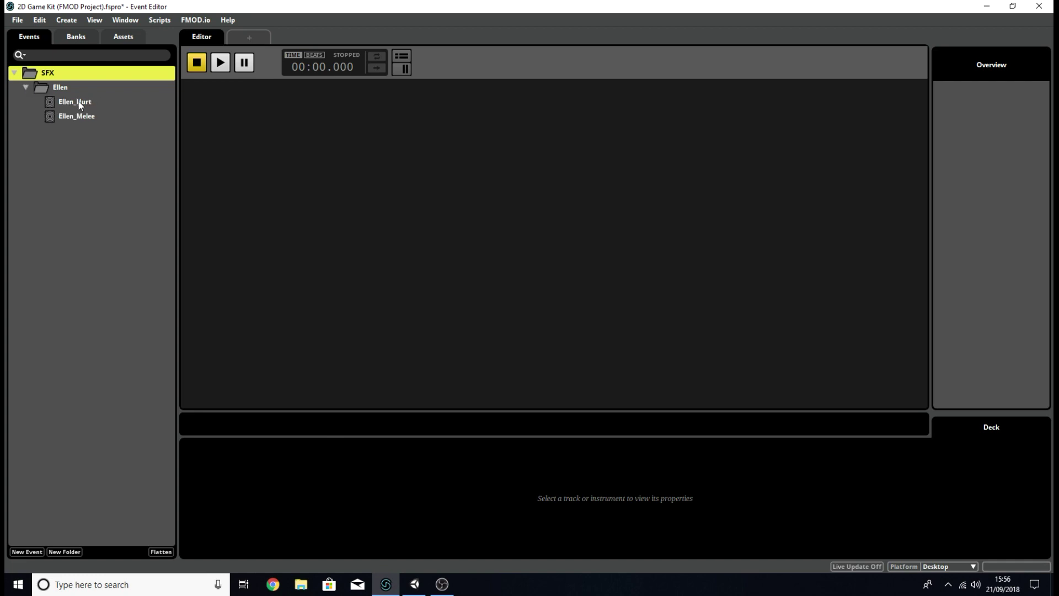
pyautogui.click(80, 102)
pyautogui.click(83, 118)
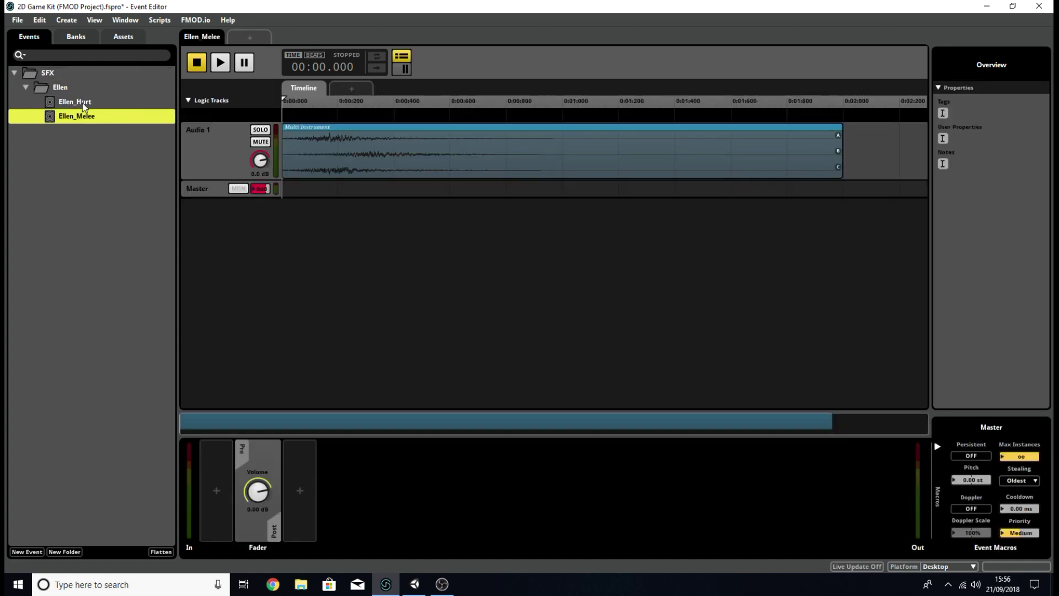
pyautogui.click(82, 103)
pyautogui.click(82, 118)
pyautogui.click(77, 103)
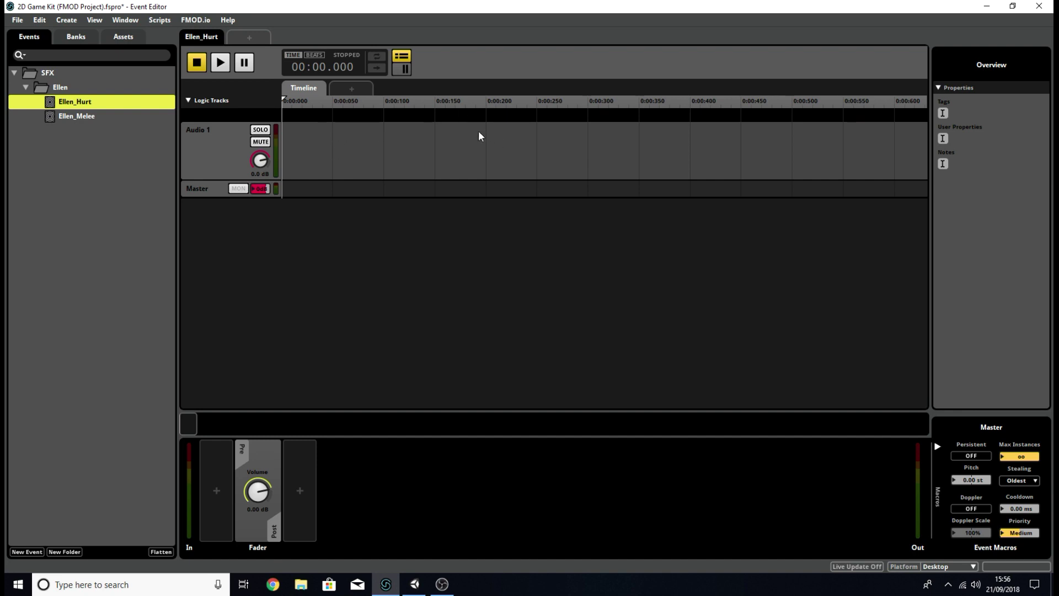
pyautogui.click(377, 127)
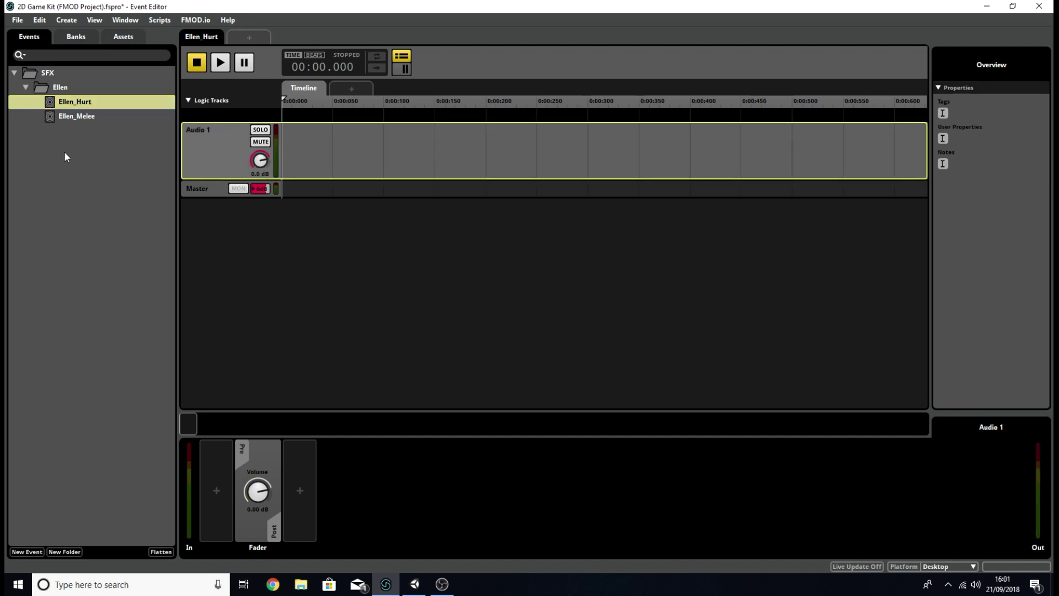
pyautogui.rightClick(58, 177)
pyautogui.moveTo(114, 183)
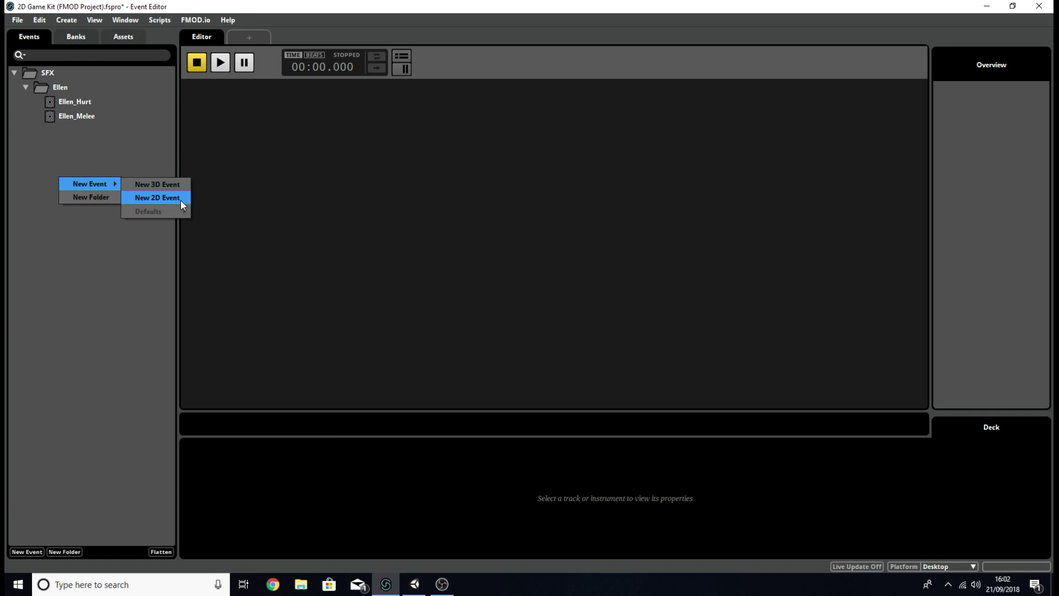
pyautogui.click(110, 132)
# Make the Audio 1 track of the Ellen_Hurt event taller and add a multi instrument spanning from 0 to about 0:00:450
pyautogui.click(77, 103)
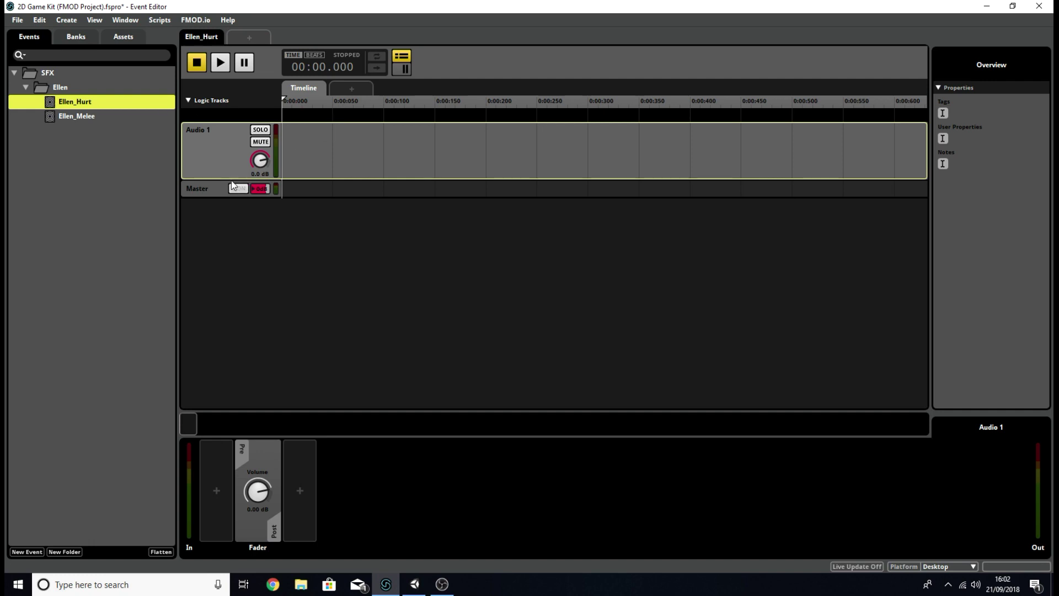
pyautogui.moveTo(233, 179); pyautogui.dragTo(231, 281)
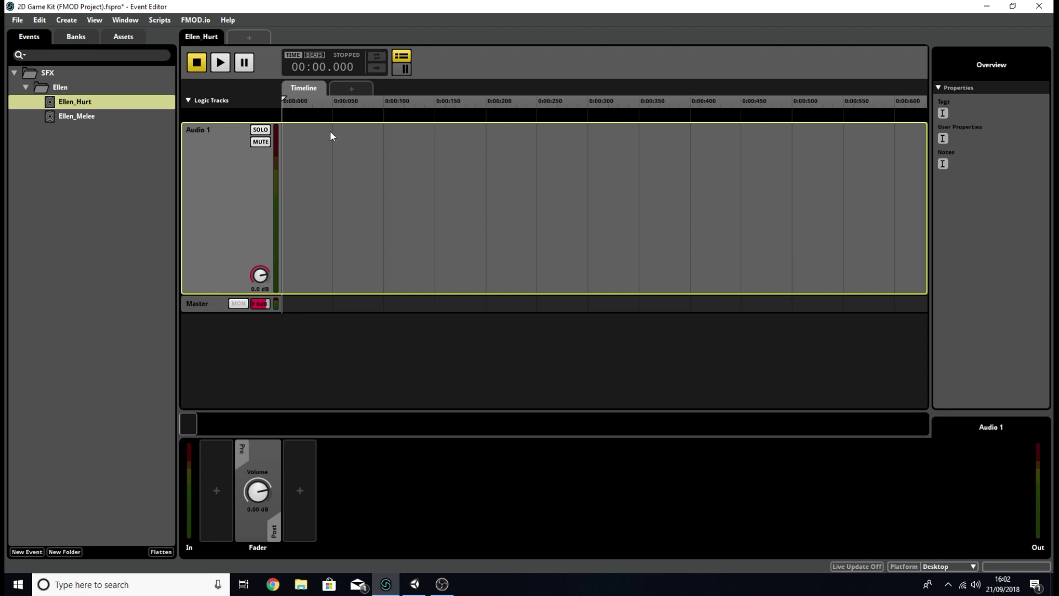
pyautogui.rightClick(308, 149)
pyautogui.click(387, 171)
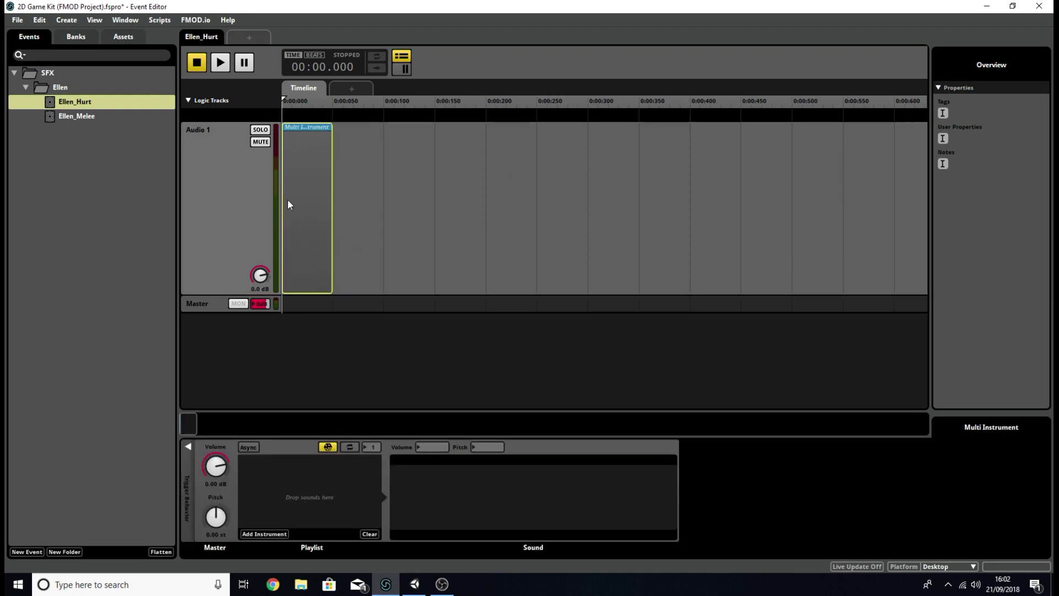
pyautogui.moveTo(333, 278); pyautogui.dragTo(735, 258)
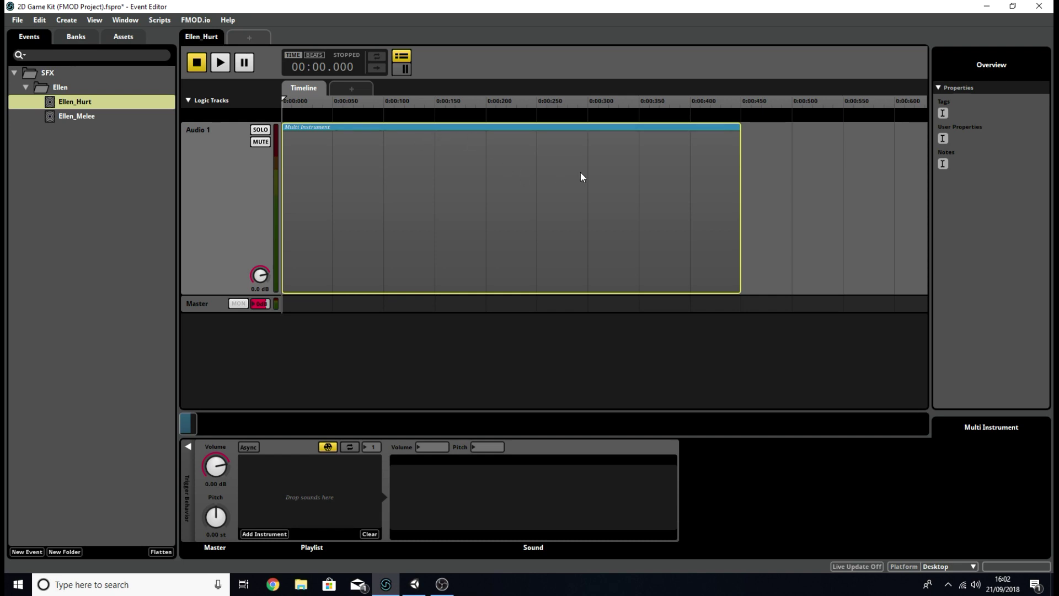
# Open the audio bin, expand the Ellen > Emotes asset folder, and move the bin window clear of the instrument's playlist
pyautogui.hotkey('ctrl', '3')
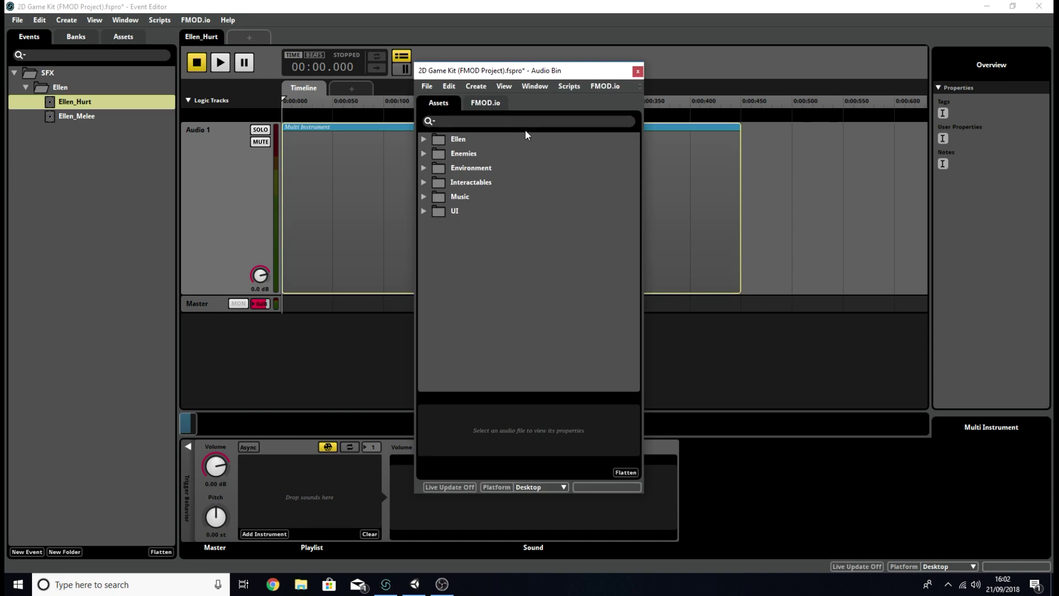
pyautogui.click(423, 154)
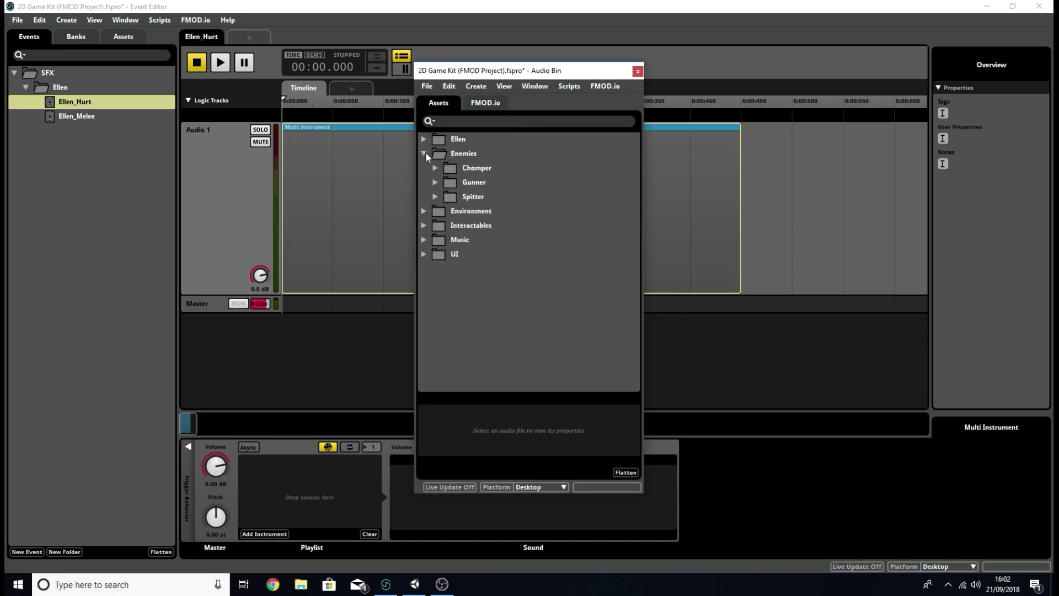
pyautogui.click(424, 153)
pyautogui.click(424, 139)
pyautogui.click(435, 182)
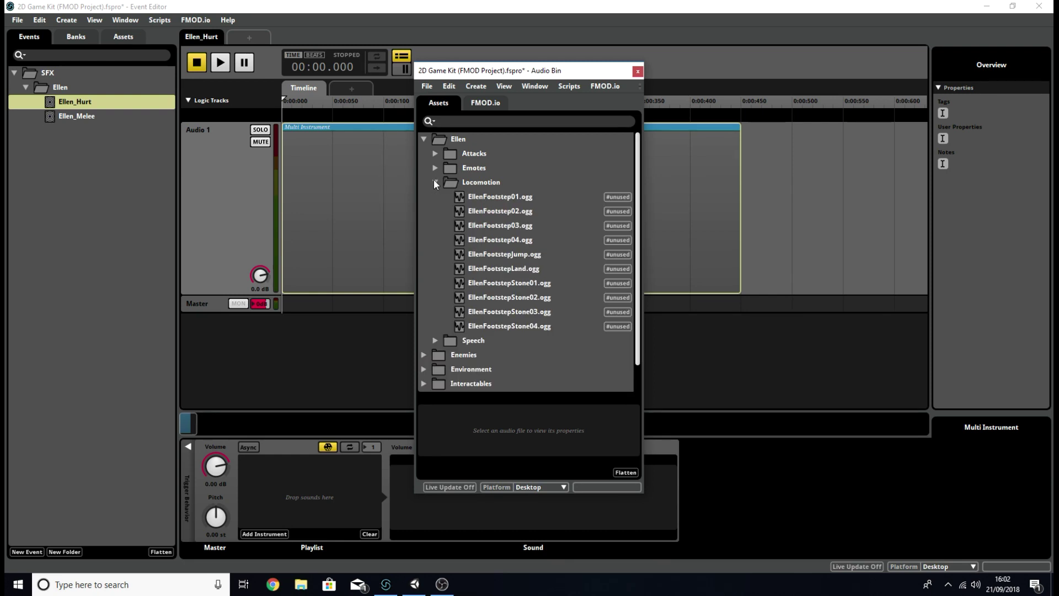
pyautogui.click(435, 181)
pyautogui.click(435, 196)
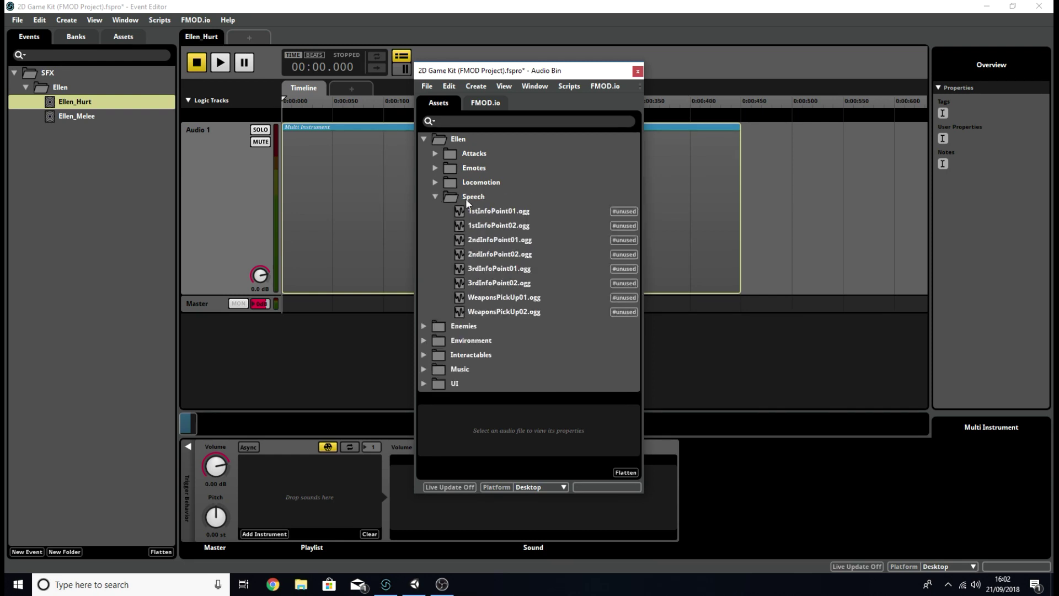
pyautogui.click(435, 196)
pyautogui.click(435, 167)
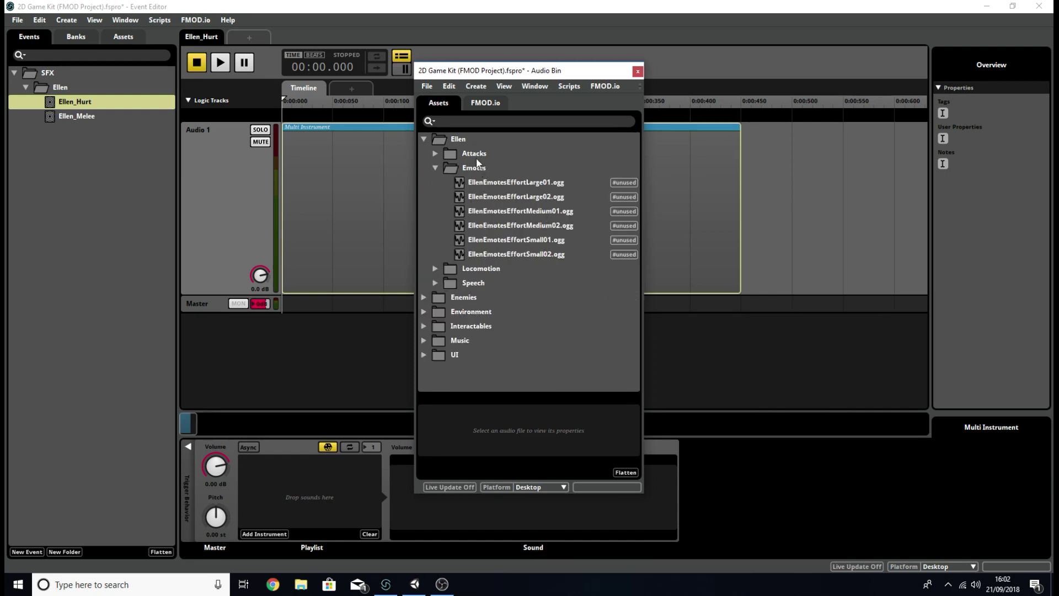
pyautogui.moveTo(538, 70); pyautogui.dragTo(782, 72)
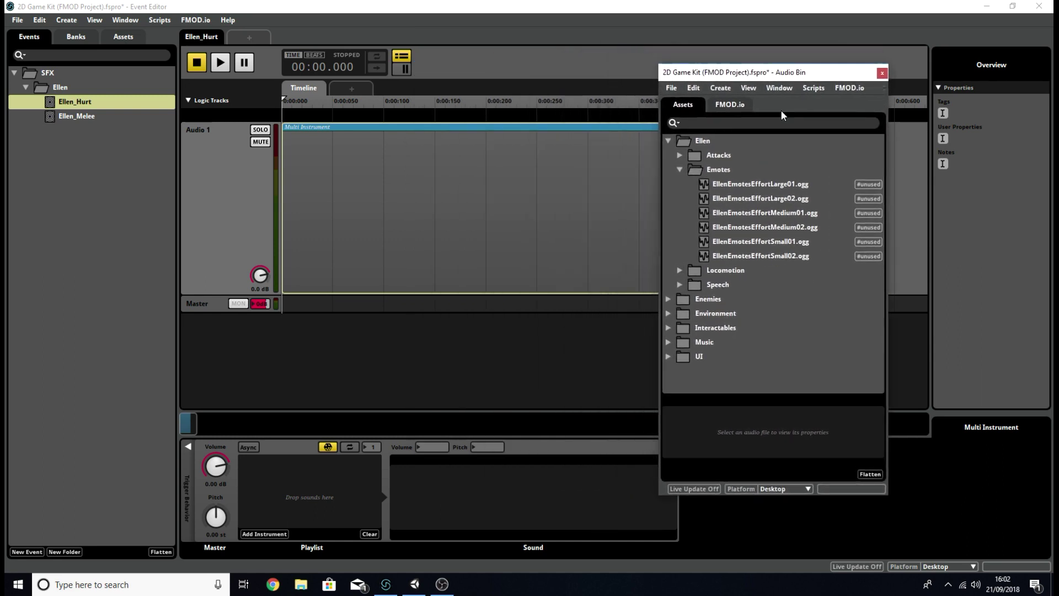
# Add the four medium and small EllenEmotesEffort sounds to the multi instrument's playlist and extend the instrument to about 0:00:480
pyautogui.click(783, 213)
pyautogui.keyDown('ctrl'); pyautogui.click(792, 257); pyautogui.keyUp('ctrl')
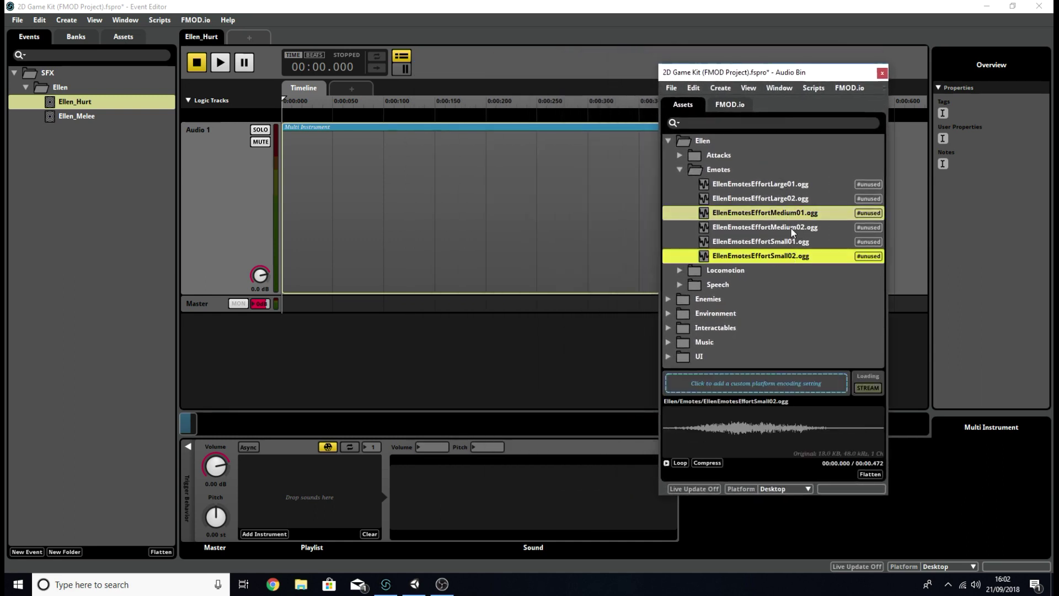
pyautogui.keyDown('shift'); pyautogui.click(793, 242); pyautogui.keyUp('shift')
pyautogui.moveTo(793, 241); pyautogui.dragTo(349, 475)
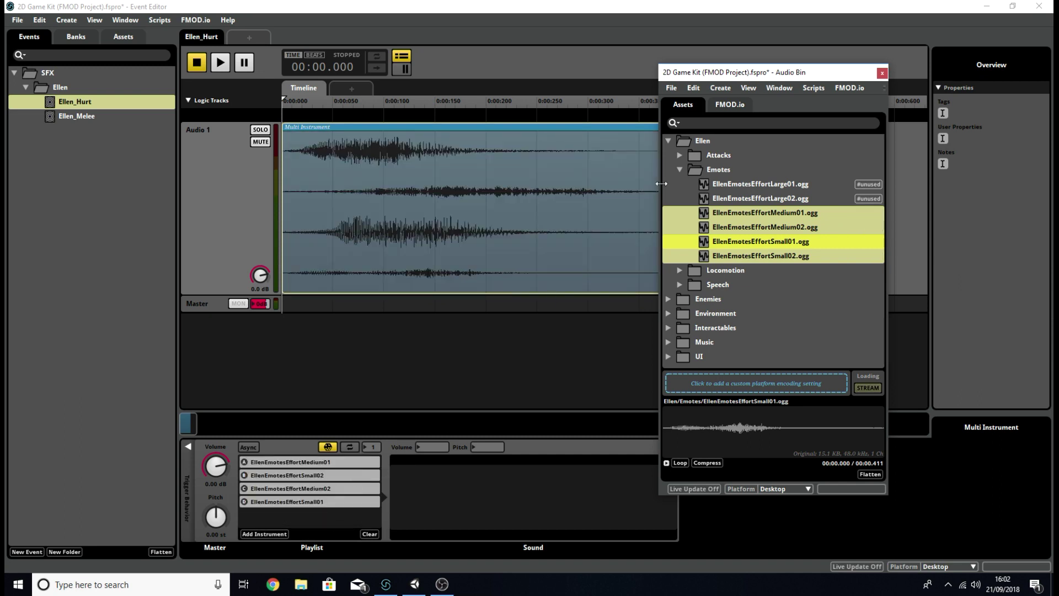
pyautogui.click(883, 74)
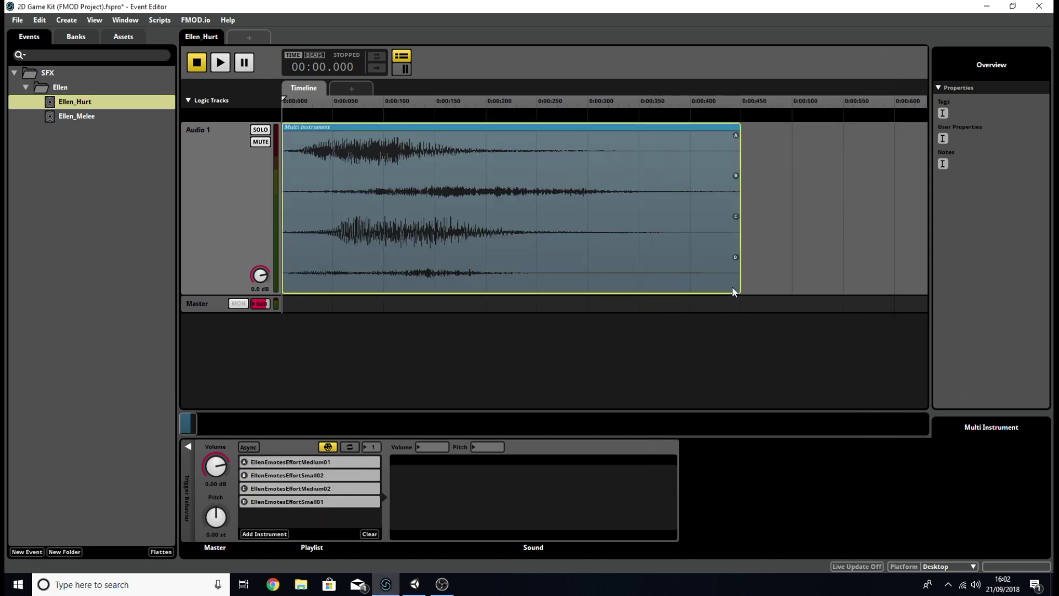
pyautogui.moveTo(740, 280); pyautogui.dragTo(771, 257)
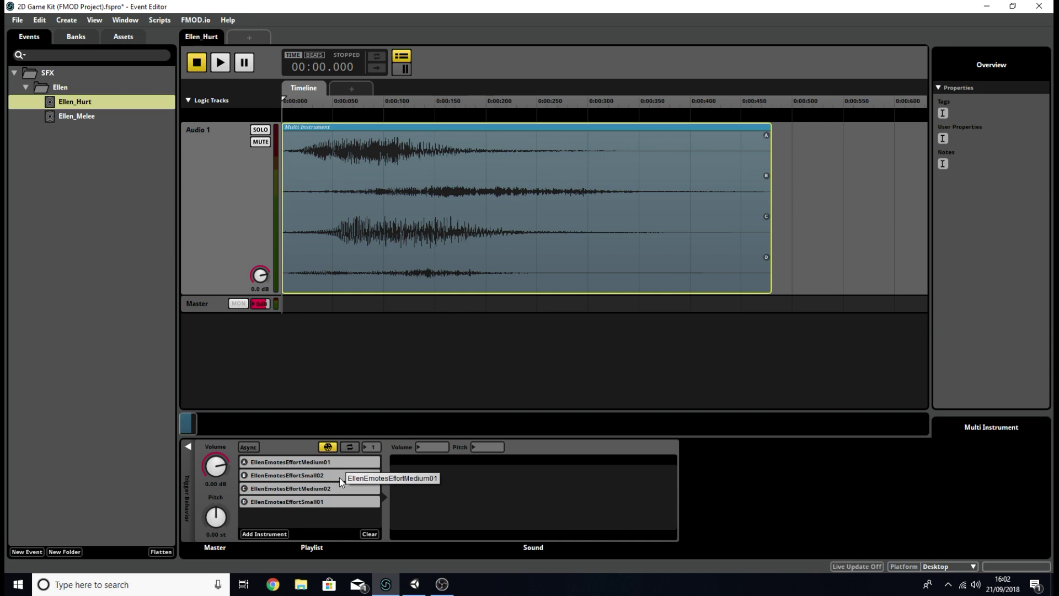
# Move EllenEmotesEffortSmall02 below EllenEmotesEffortMedium02 in the playlist and audition both sounds
pyautogui.moveTo(339, 477); pyautogui.dragTo(334, 497)
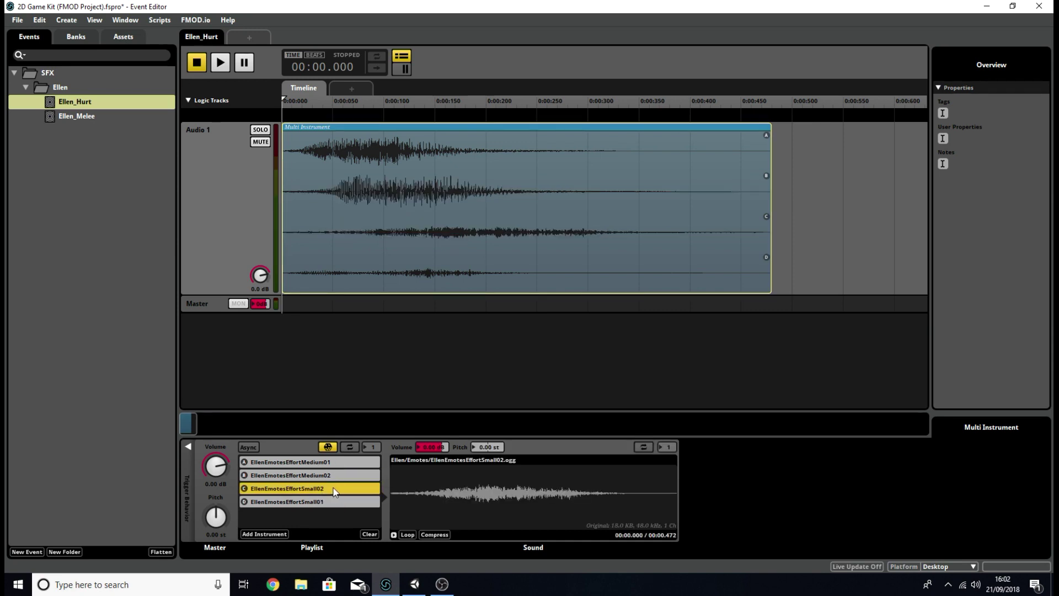
pyautogui.click(394, 534)
pyautogui.click(334, 476)
pyautogui.click(393, 534)
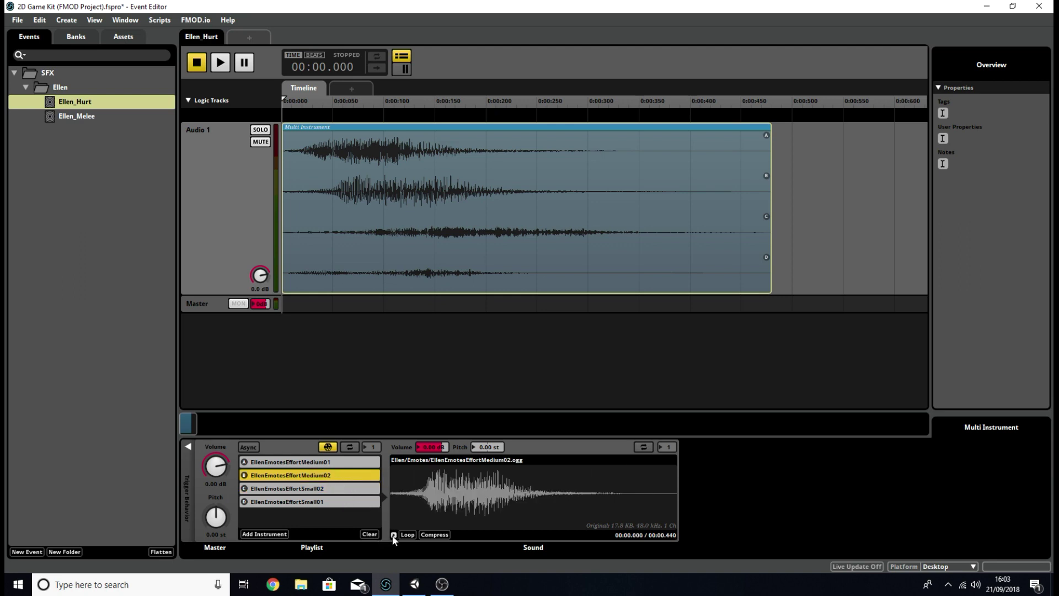
# Set the play percentage of EllenEmotesEffortSmall02 in the playlist to 30%
pyautogui.click(356, 488)
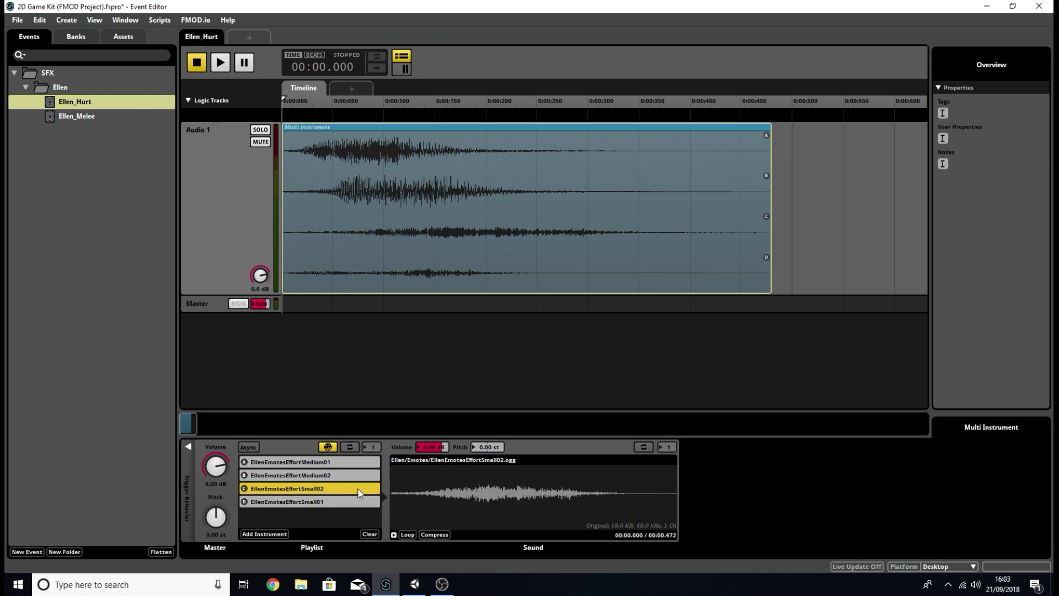
pyautogui.rightClick(350, 490)
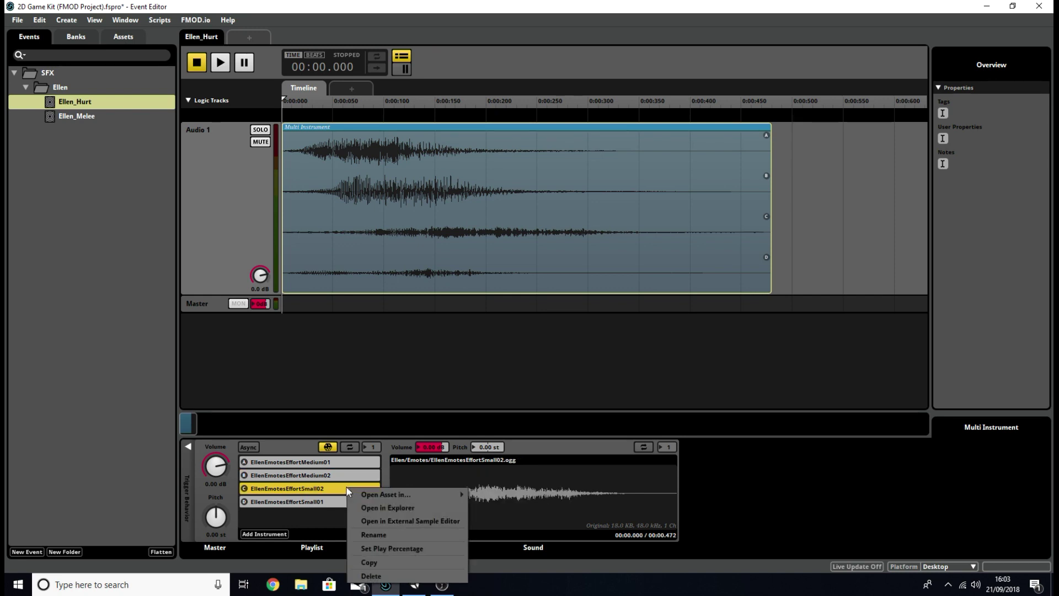
pyautogui.click(458, 551)
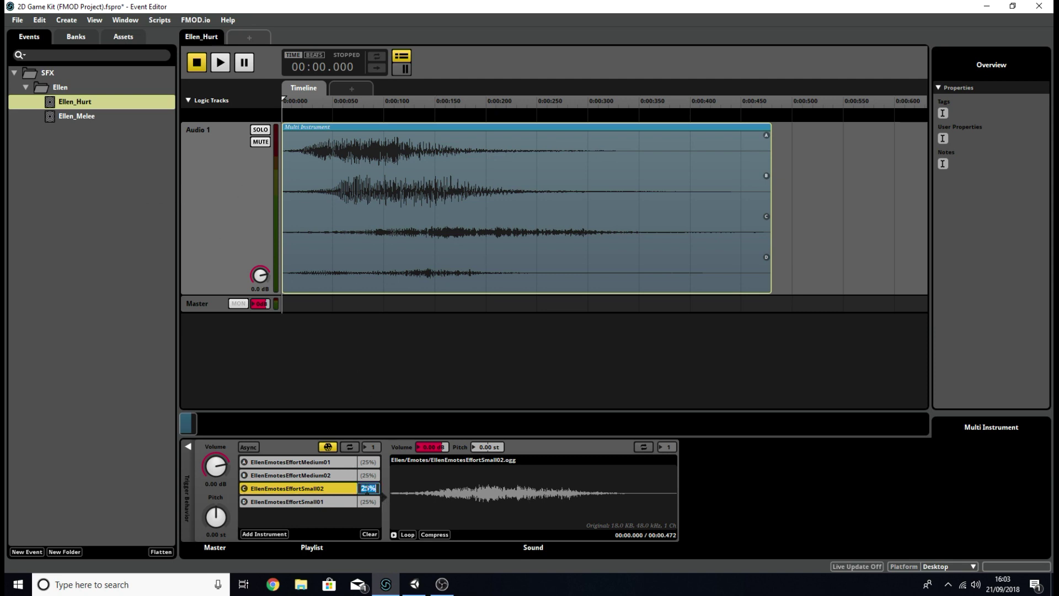
pyautogui.write('30')
pyautogui.press('Return')
# Set the play percentage of EllenEmotesEffortSmall01 to 30% and select EllenEmotesEffortMedium02 in the playlist
pyautogui.click(367, 501)
pyautogui.rightClick(368, 502)
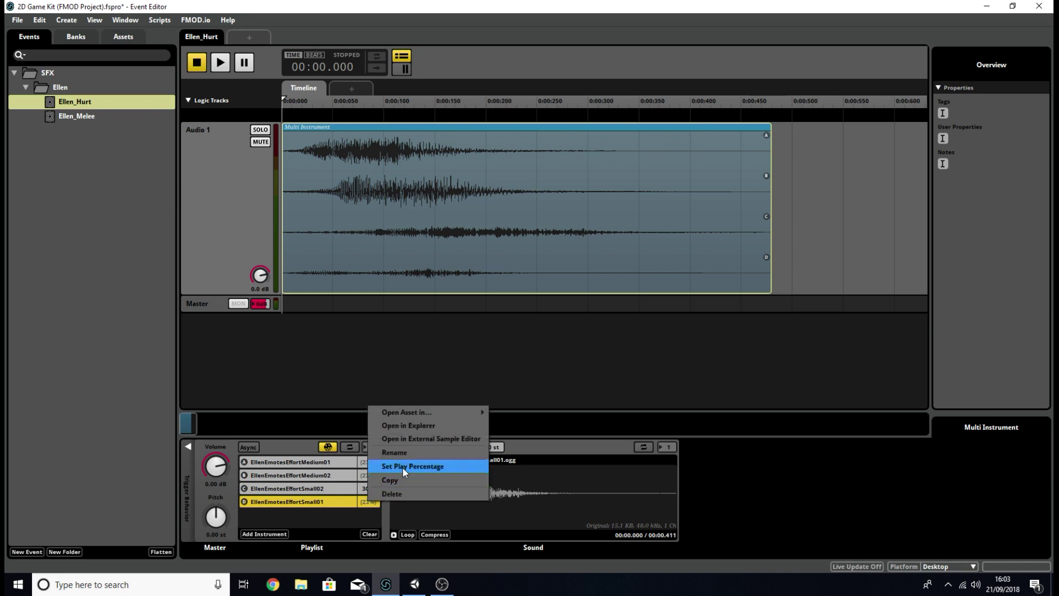
pyautogui.click(402, 466)
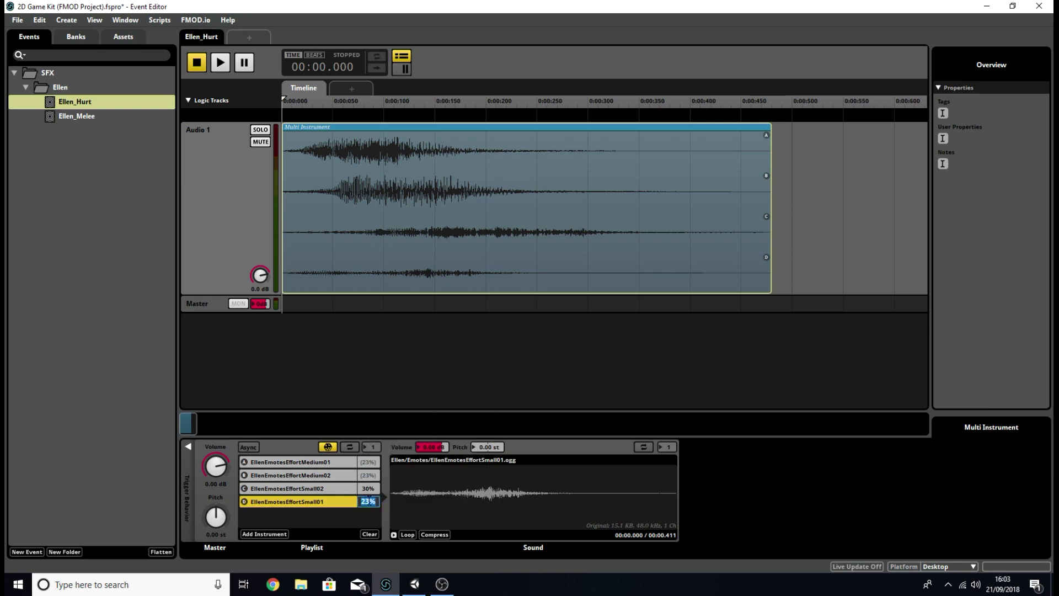
pyautogui.write('30')
pyautogui.press('Return')
pyautogui.click(323, 475)
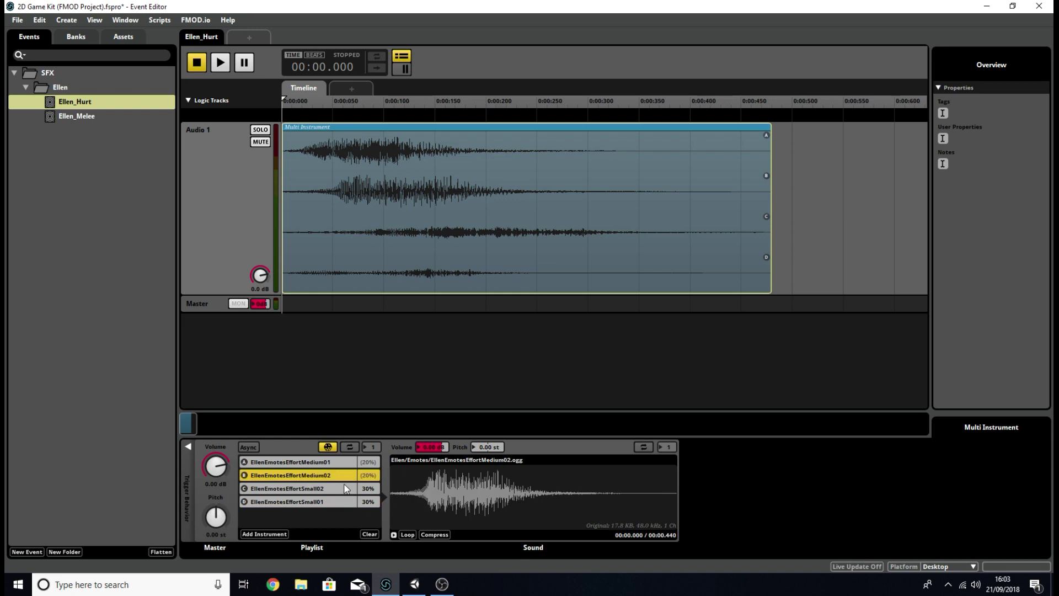
# Add random modulation of about 13.2 st to the multi instrument's master pitch and audition the event
pyautogui.rightClick(217, 517)
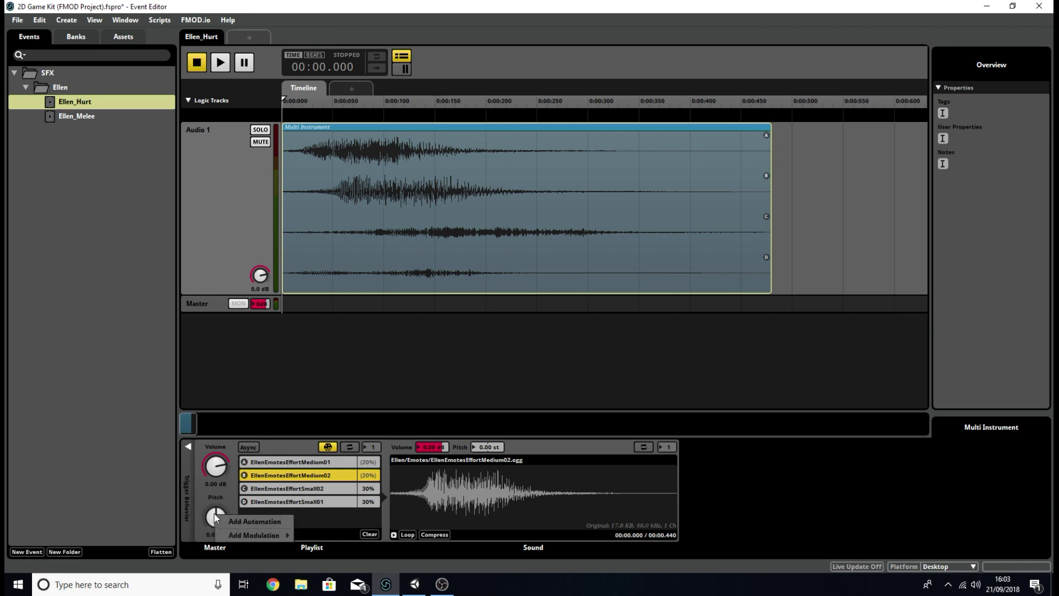
pyautogui.moveTo(248, 536)
pyautogui.click(328, 536)
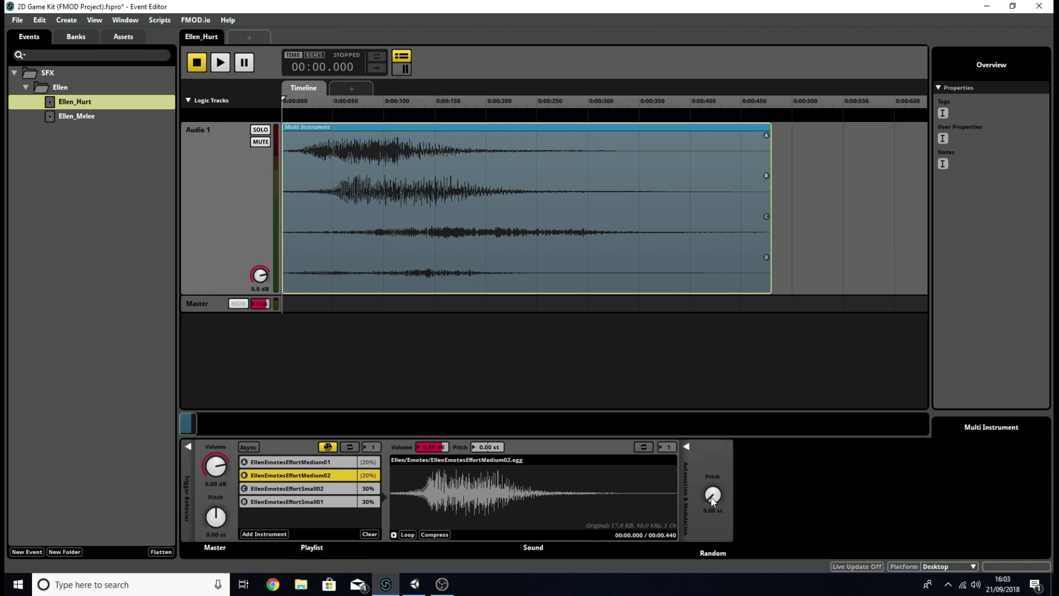
pyautogui.moveTo(712, 500); pyautogui.dragTo(712, 475)
pyautogui.click(220, 63)
pyautogui.click(220, 62)
pyautogui.click(220, 63)
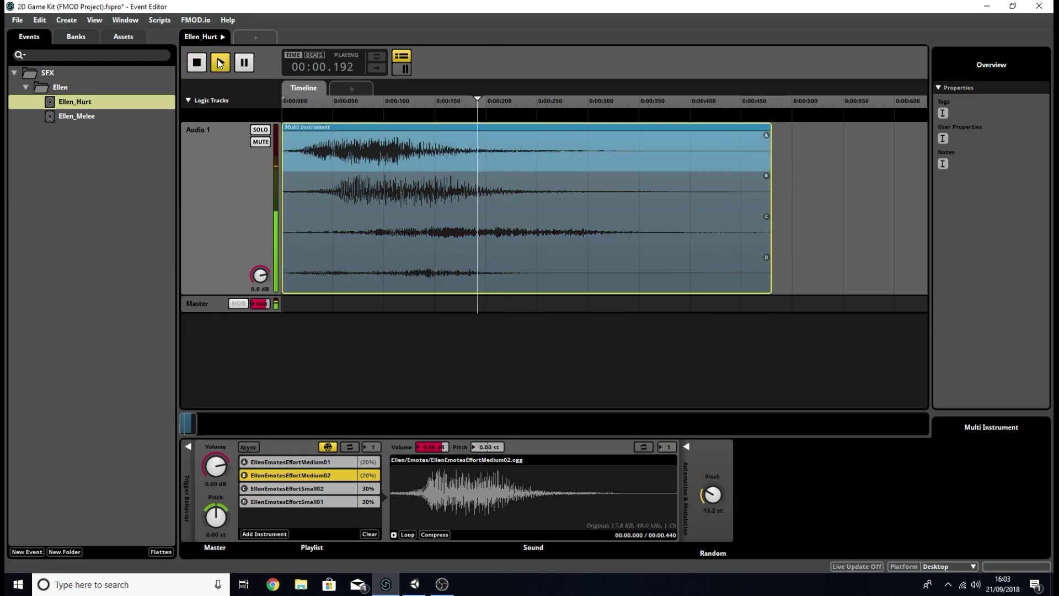
pyautogui.click(197, 62)
# Reduce the random pitch modulation to 2.5 st and audition the Ellen_Hurt event several times
pyautogui.moveTo(712, 494)
pyautogui.mouseDown()
pyautogui.moveTo(713, 508)
pyautogui.moveTo(712, 497)
pyautogui.mouseUp()
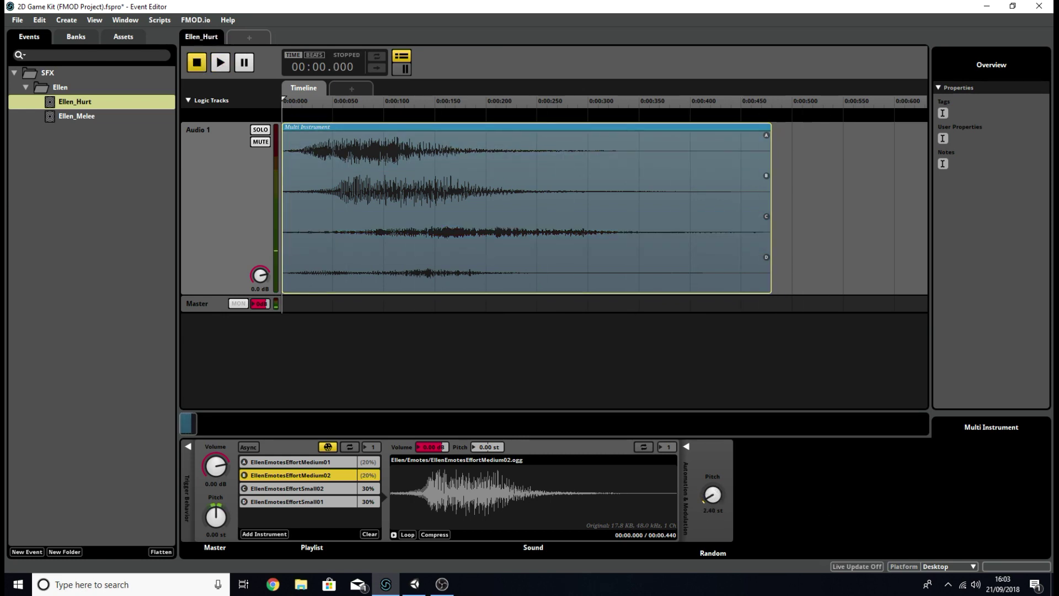
pyautogui.doubleClick(712, 507)
pyautogui.write('2.5')
pyautogui.click(220, 63)
pyautogui.click(220, 62)
pyautogui.click(221, 63)
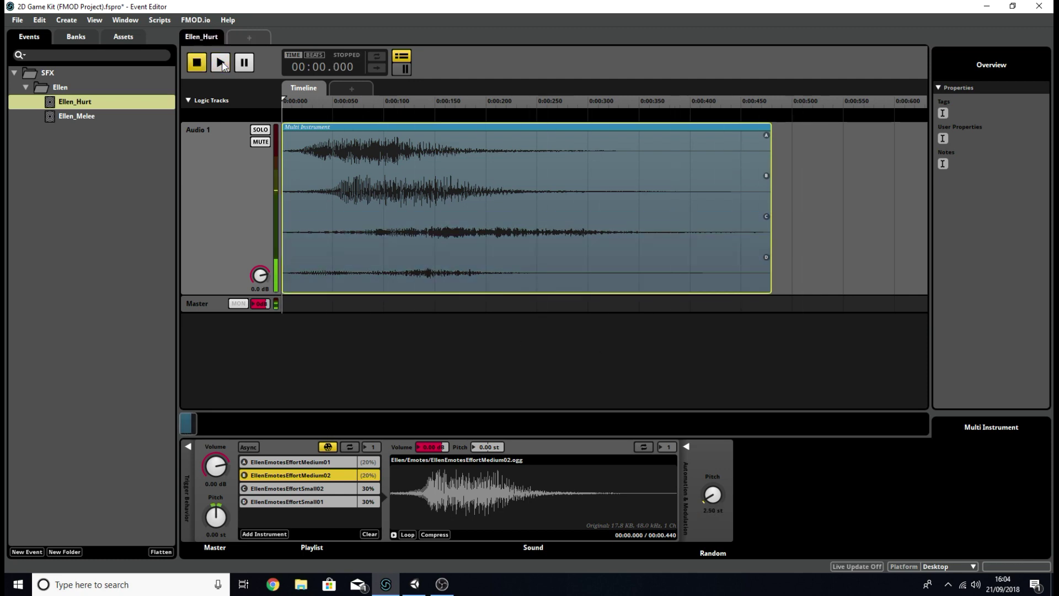
pyautogui.click(220, 63)
pyautogui.click(220, 62)
pyautogui.click(221, 63)
# Add random modulation of 4 dB to the multi instrument's master volume and audition the event repeatedly
pyautogui.rightClick(216, 463)
pyautogui.moveTo(265, 479)
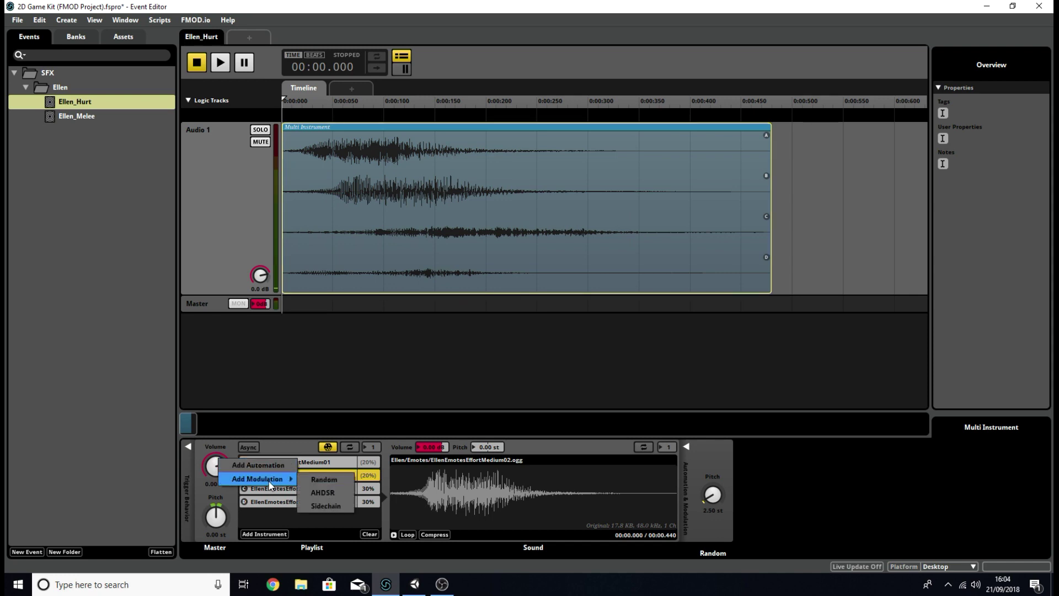
pyautogui.click(346, 480)
pyautogui.click(709, 532)
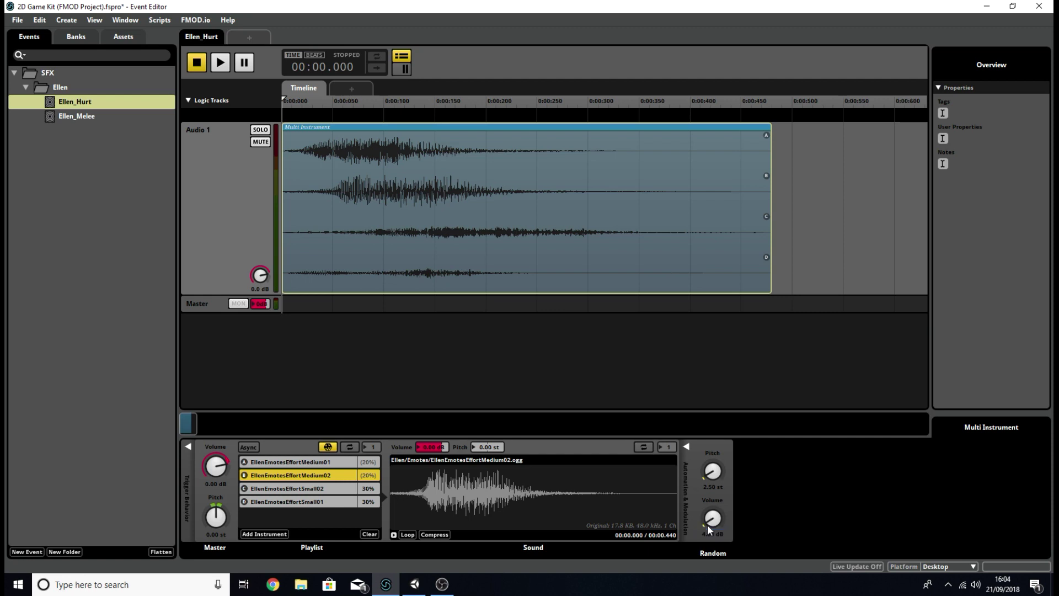
pyautogui.click(220, 63)
pyautogui.click(220, 63)
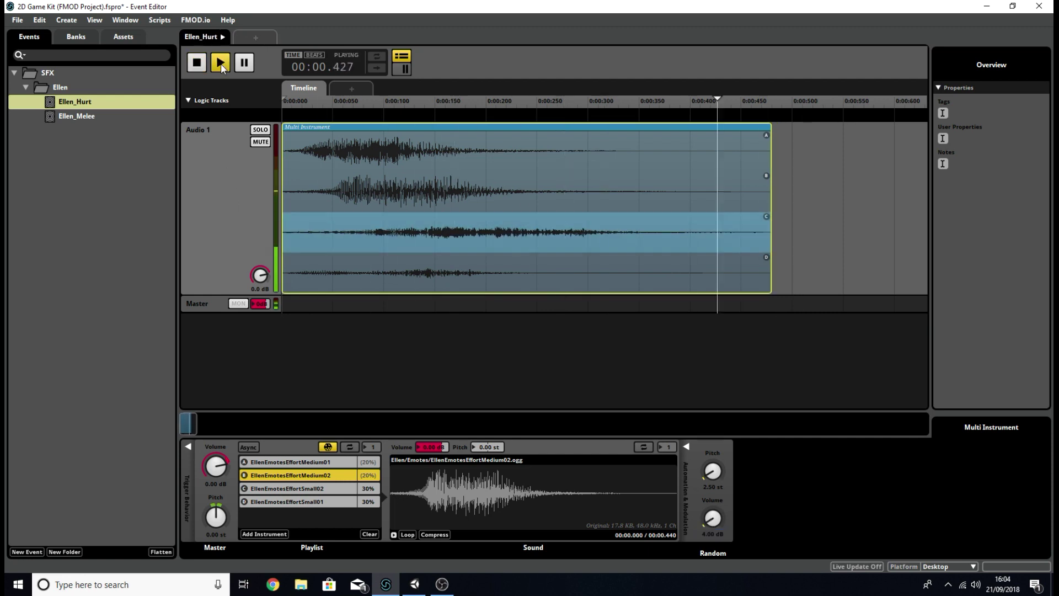
pyautogui.click(221, 63)
pyautogui.click(220, 64)
pyautogui.click(221, 64)
pyautogui.click(221, 64)
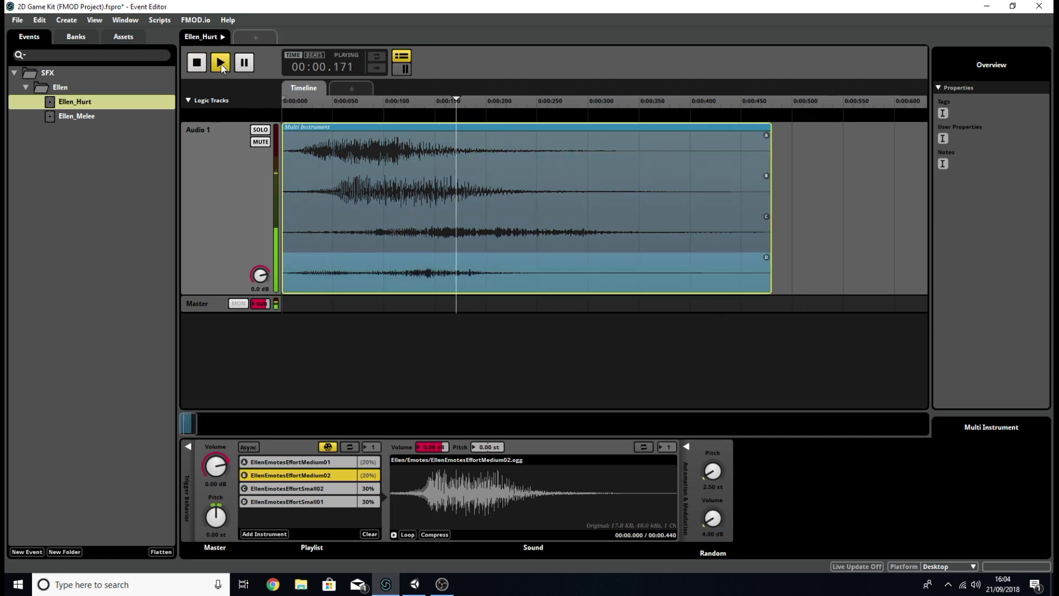
pyautogui.click(199, 64)
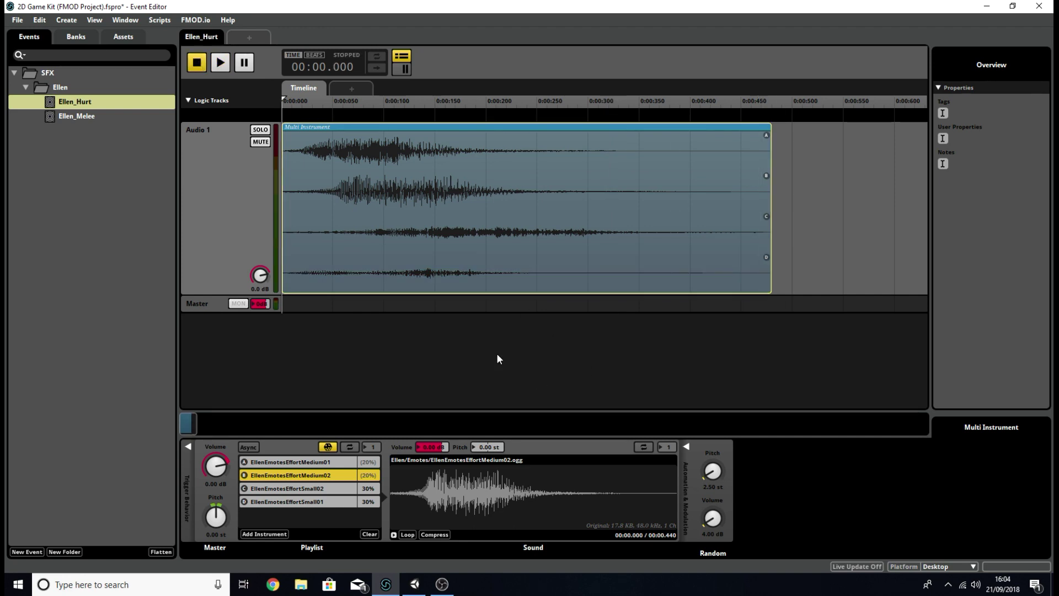
# Review the Ellen_Melee multi instrument on an enlarged track, checking EllenMeleeAttack02, EllenMeleeAttack04 and the random pitch and volume modulation
pyautogui.click(85, 117)
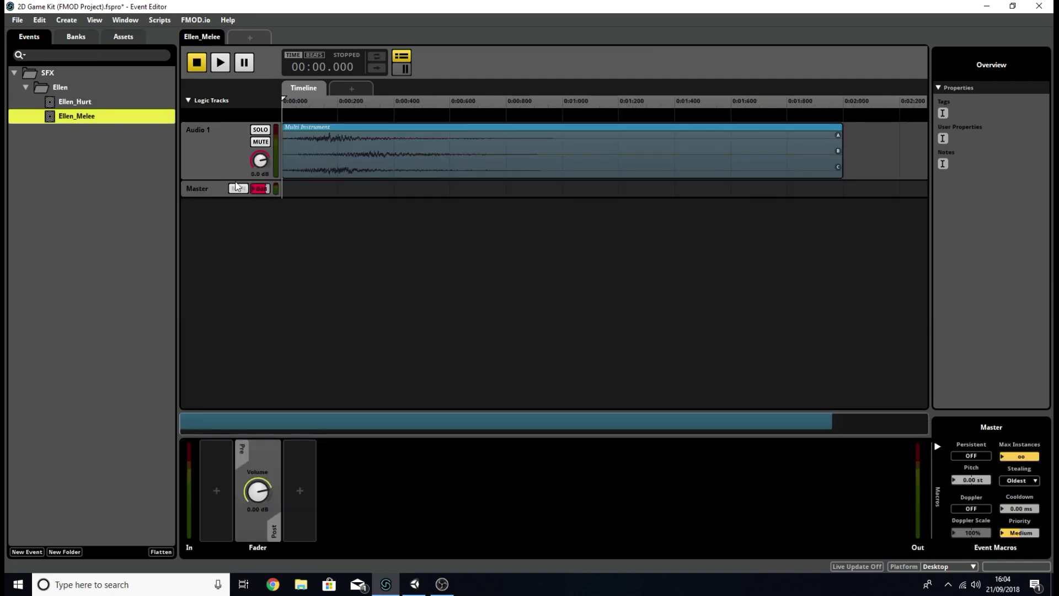
pyautogui.moveTo(236, 187); pyautogui.dragTo(232, 307)
pyautogui.click(473, 189)
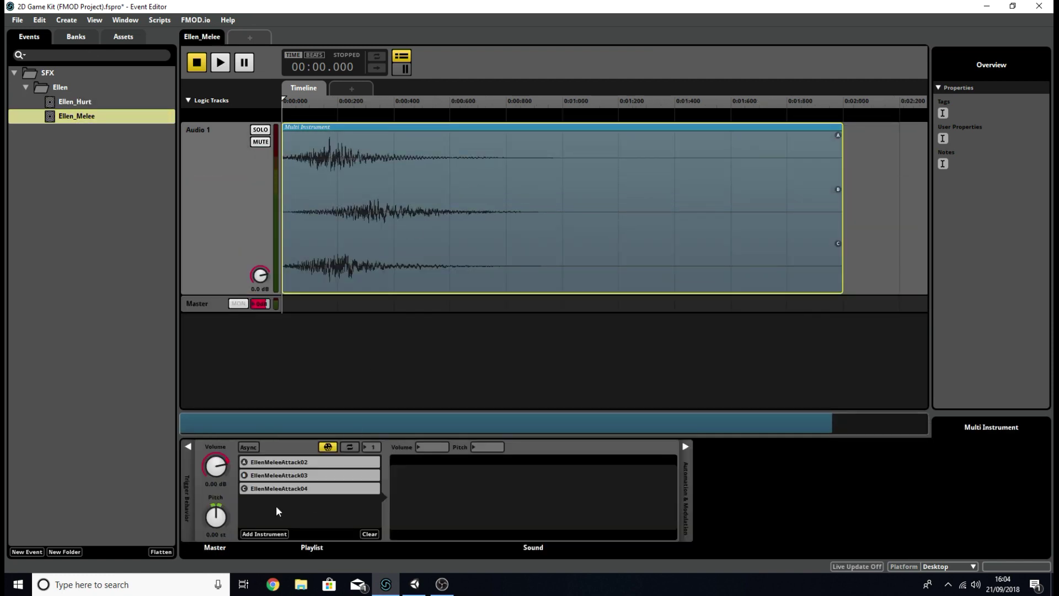
pyautogui.click(358, 462)
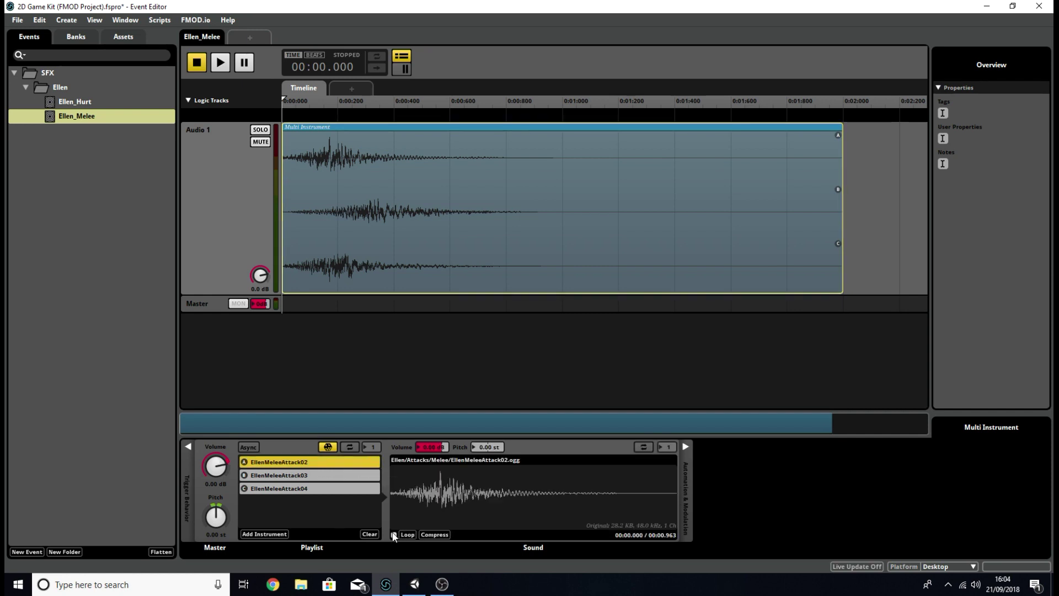
pyautogui.click(335, 488)
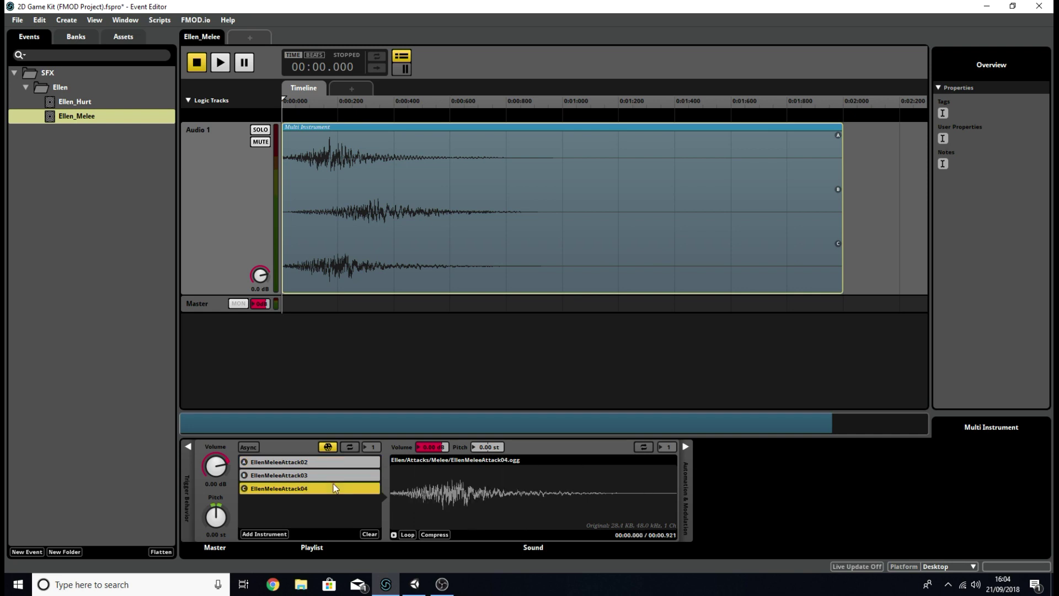
pyautogui.click(393, 535)
pyautogui.click(685, 446)
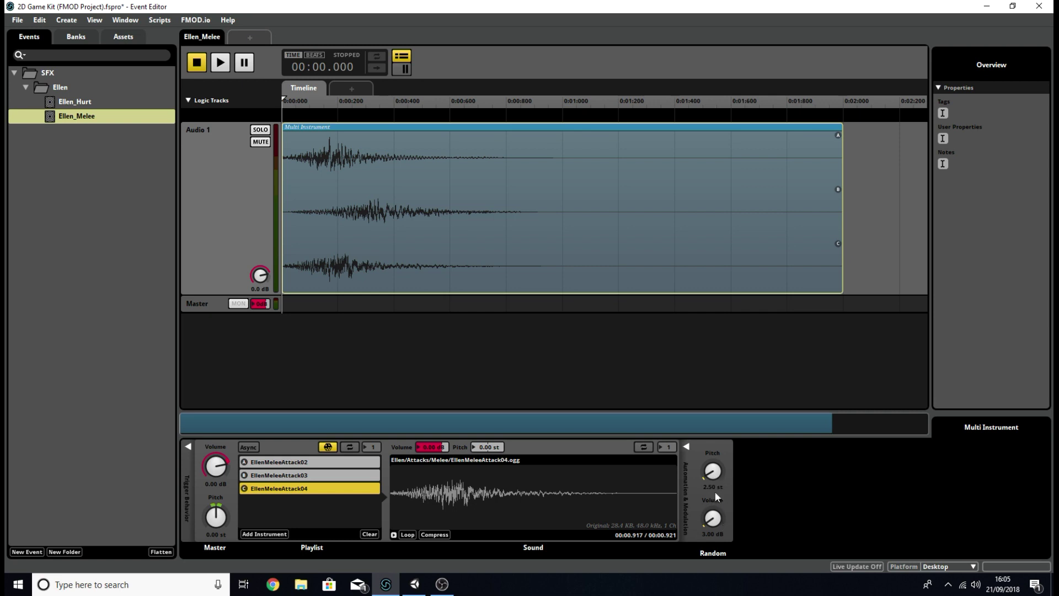
pyautogui.click(686, 447)
# Save the FMOD project and build its banks
pyautogui.click(17, 19)
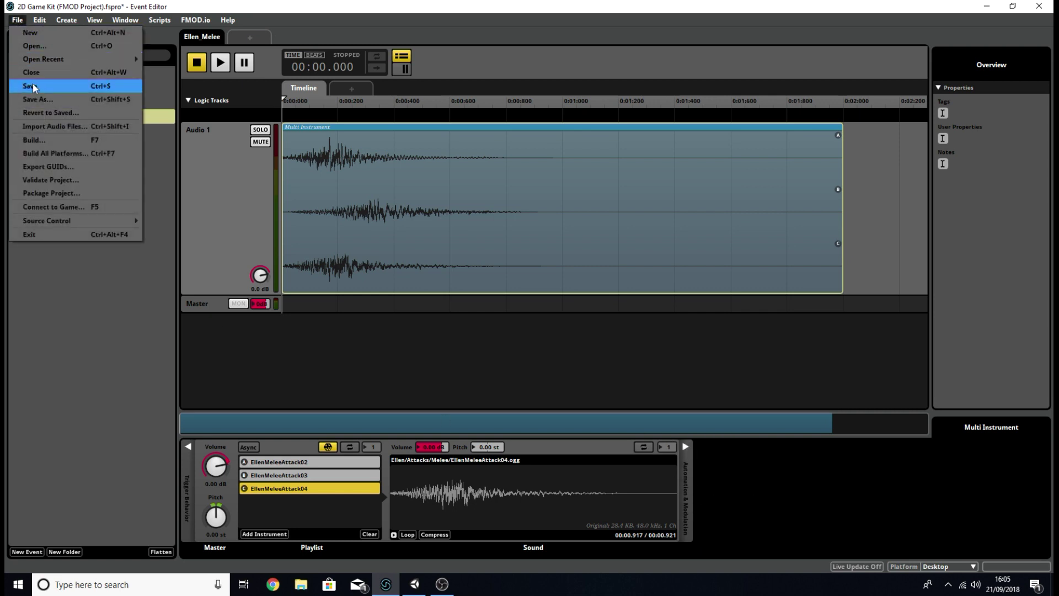
pyautogui.click(29, 86)
pyautogui.click(17, 19)
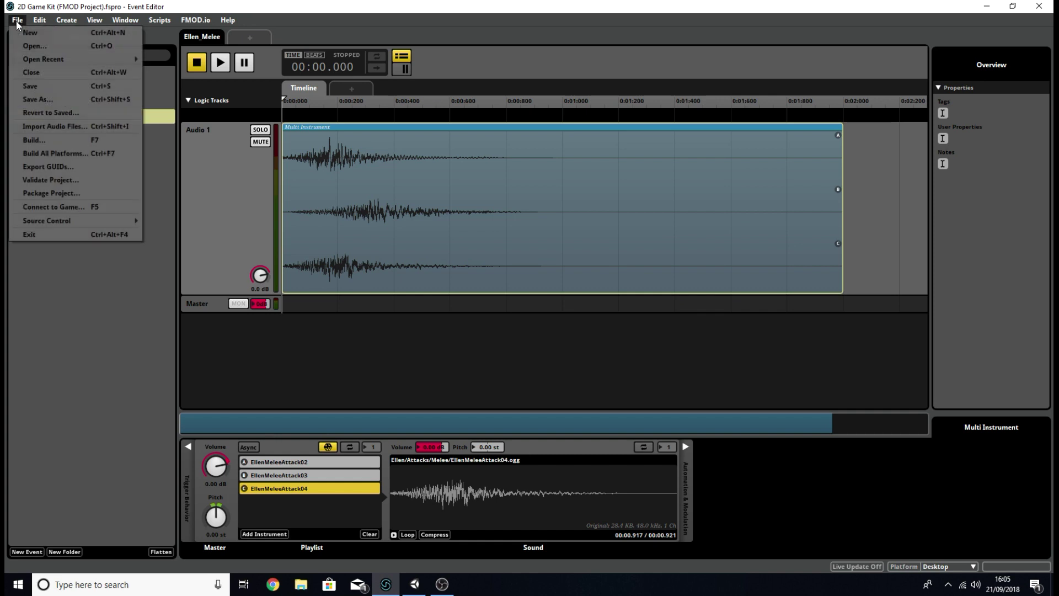
pyautogui.click(38, 139)
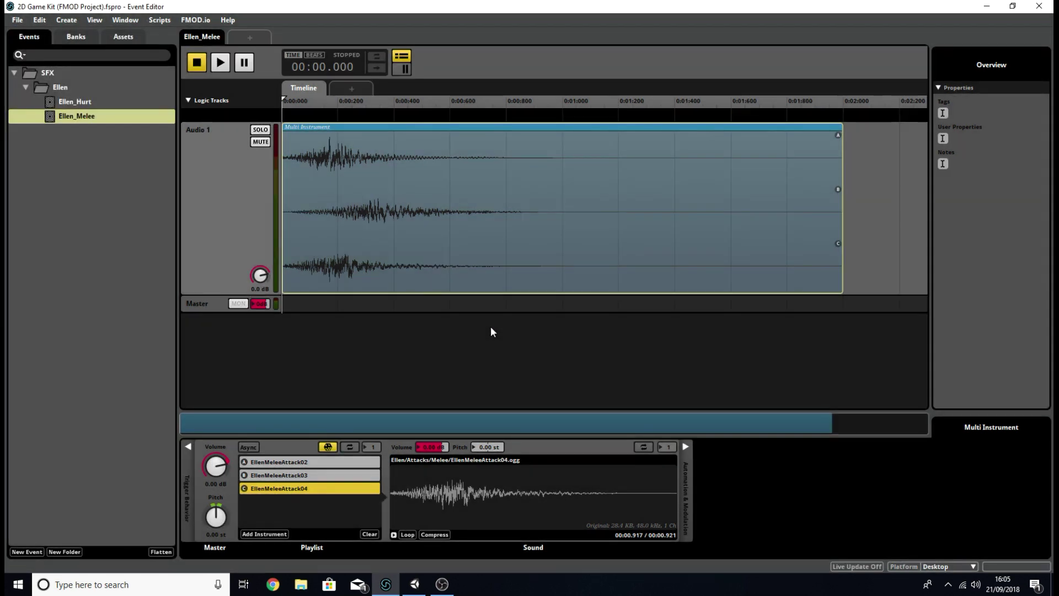
# Switch to Unity and open the Scenes folder directly under the project's Assets
pyautogui.click(414, 584)
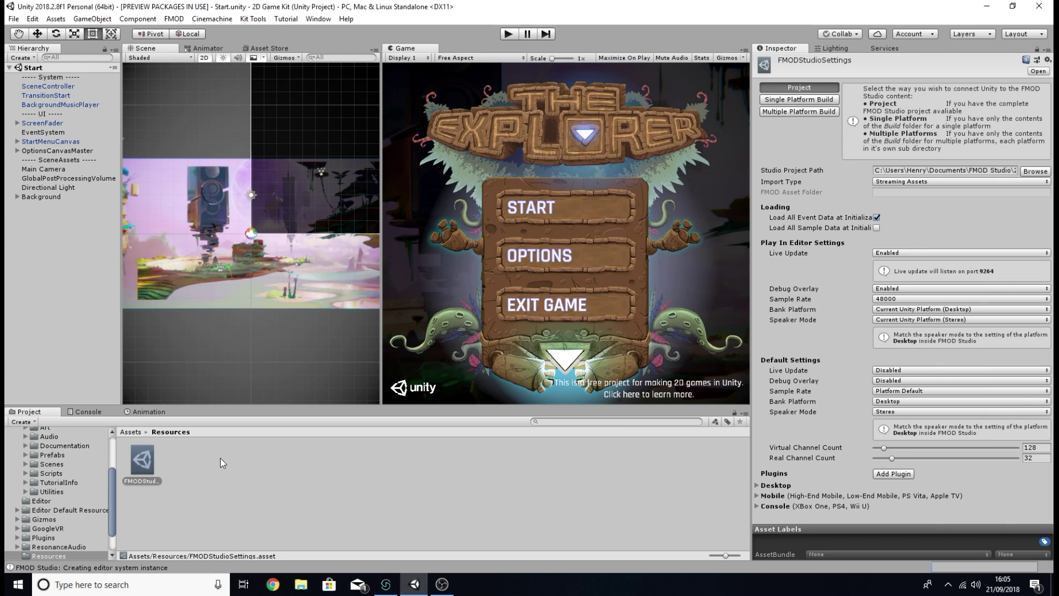
pyautogui.scroll(-2, 47, 502)
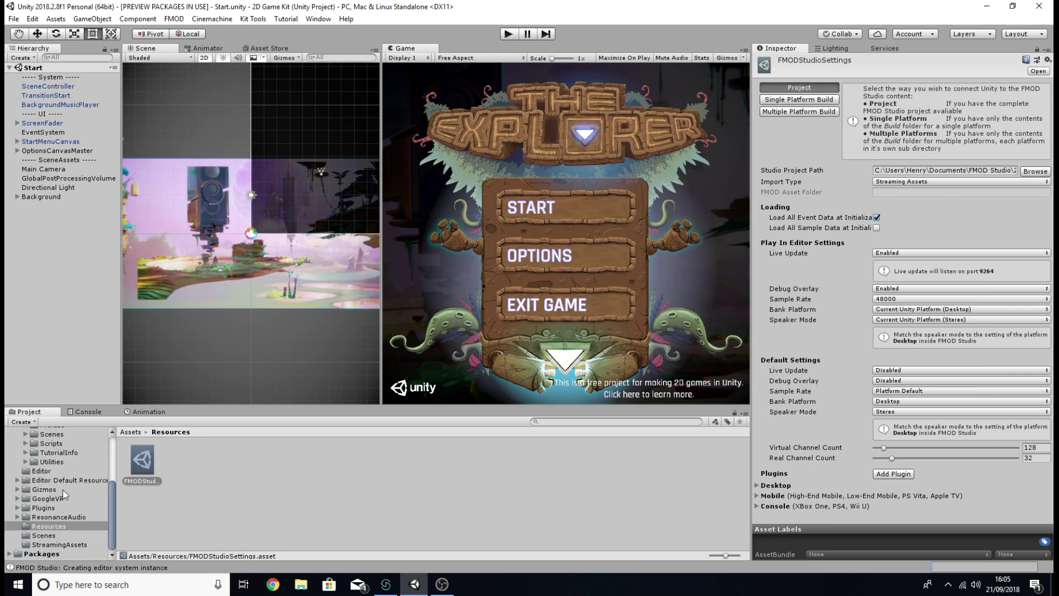
pyautogui.scroll(4, 61, 491)
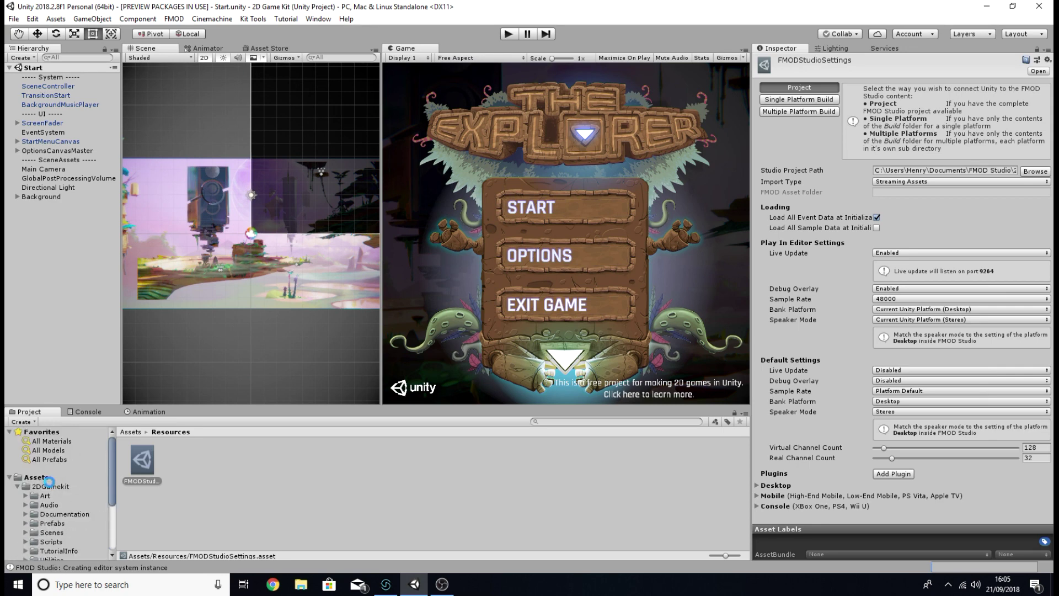
pyautogui.click(47, 478)
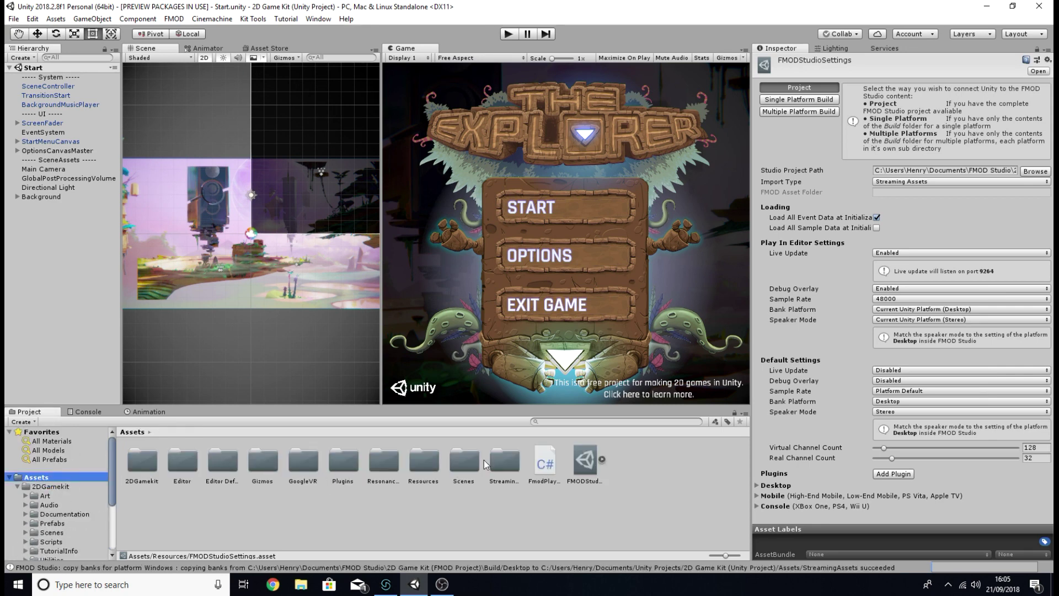
pyautogui.doubleClick(465, 462)
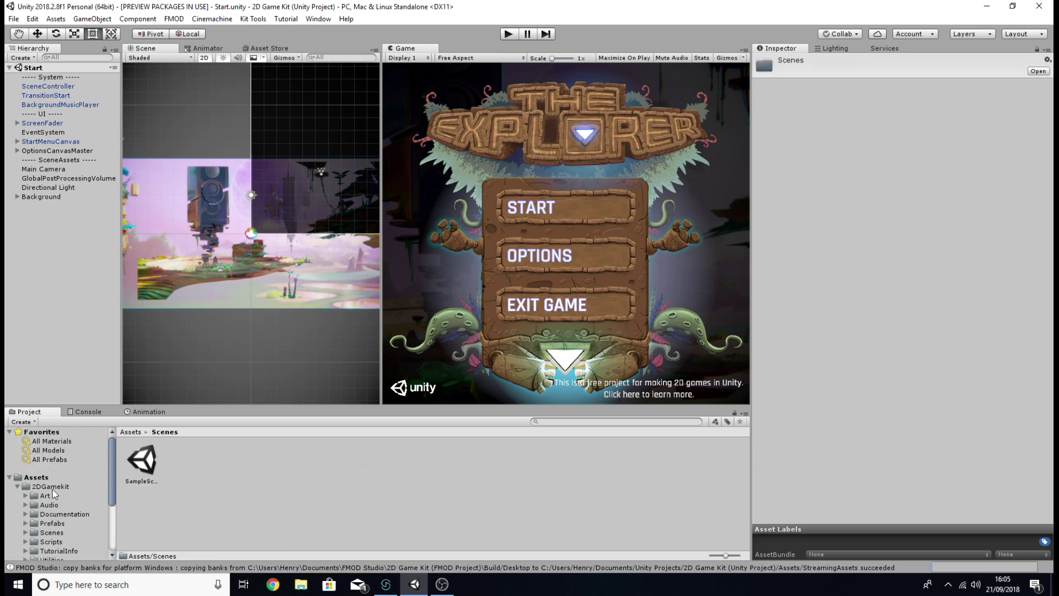
# Open the Zone3 scene from the 2DGamekit Scenes folder
pyautogui.click(39, 477)
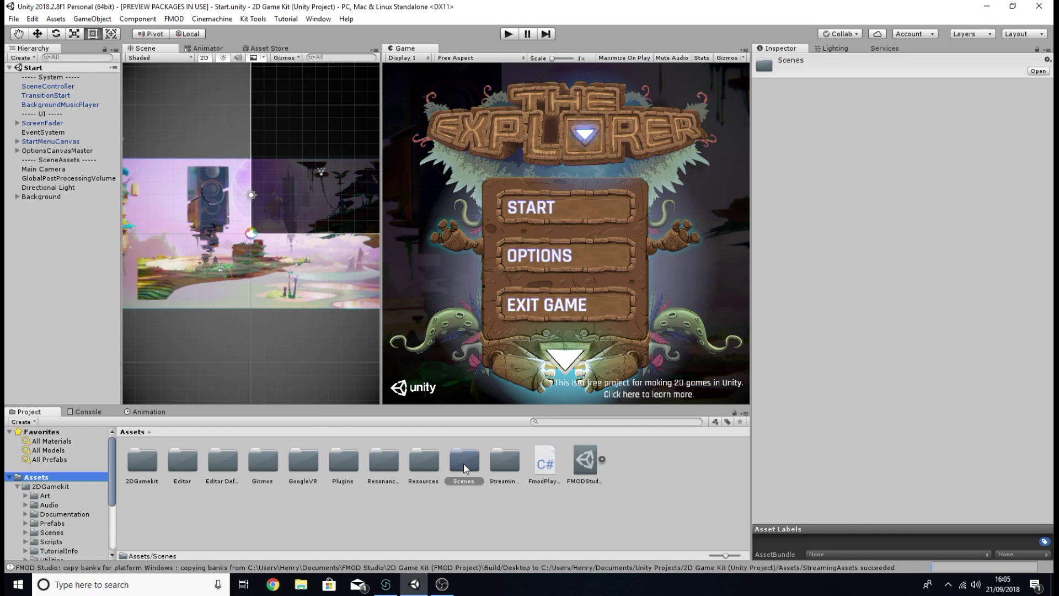
pyautogui.doubleClick(150, 464)
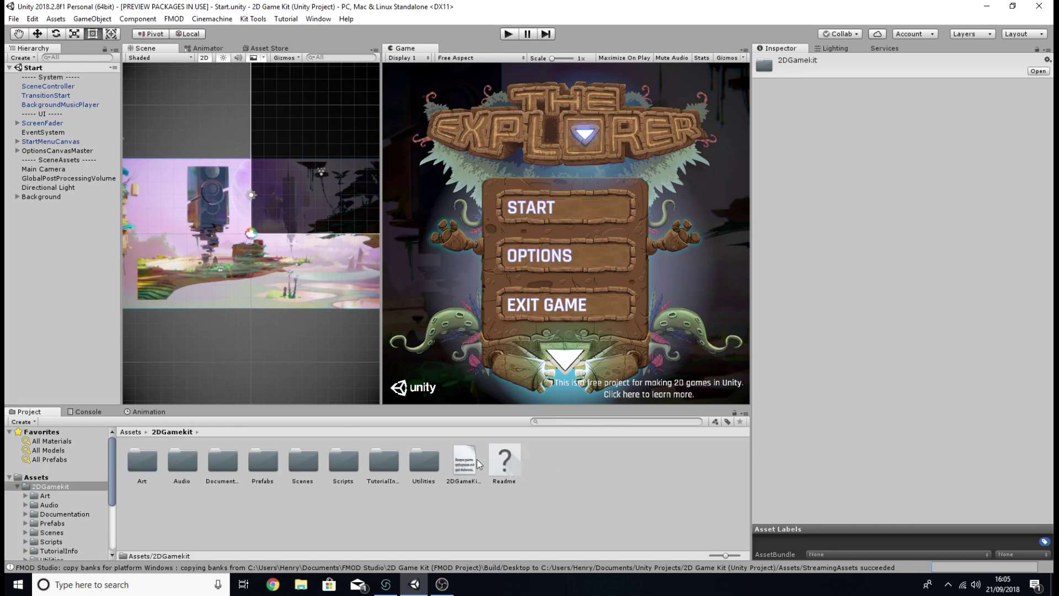
pyautogui.doubleClick(304, 460)
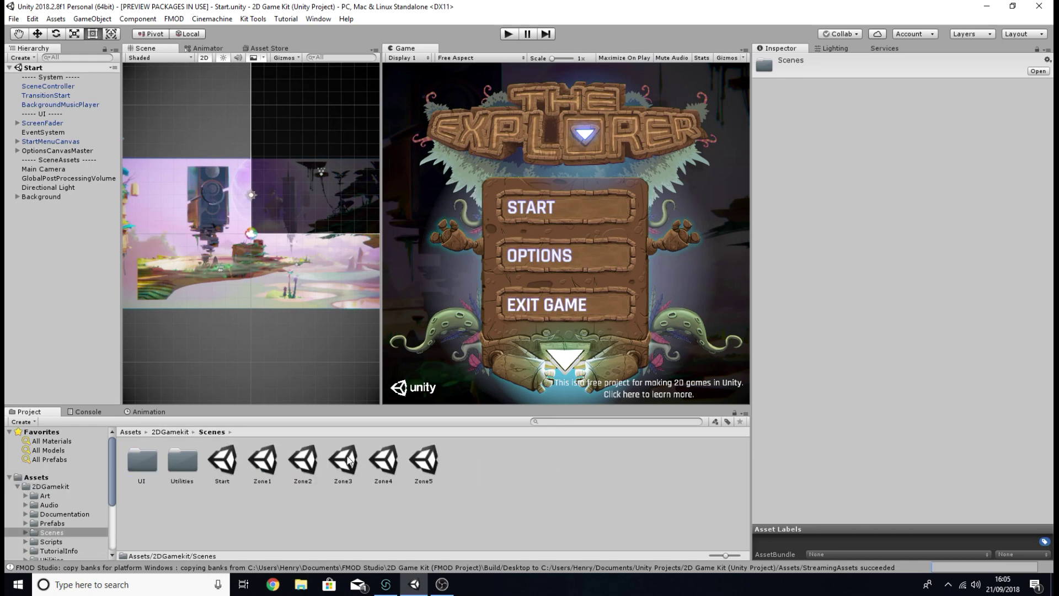
pyautogui.click(345, 459)
pyautogui.doubleClick(344, 460)
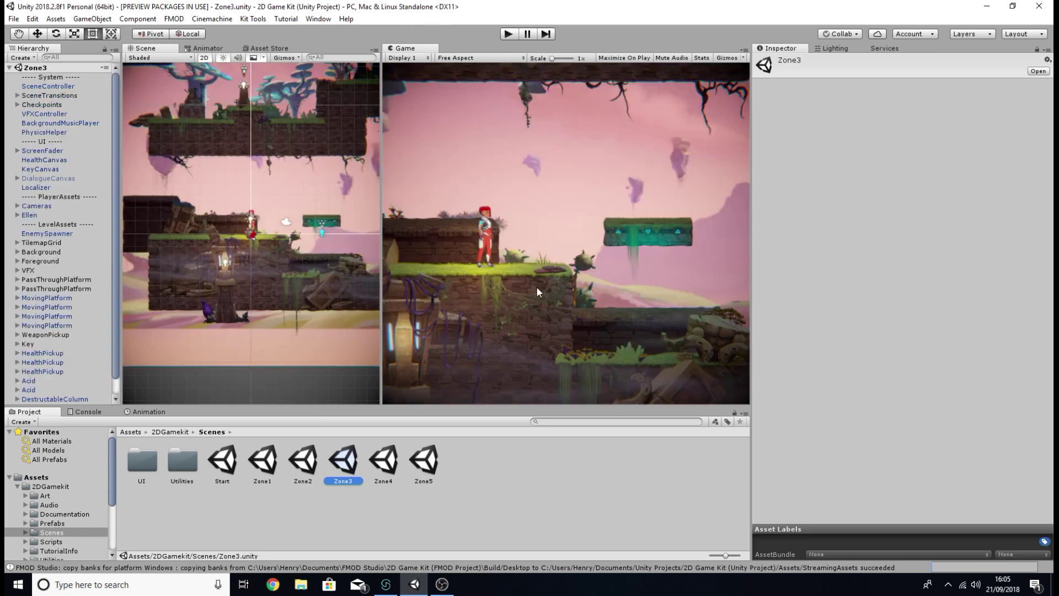
# Play-test the Zone3 scene by running Ellen back and forth and jumping, and stop play mode
pyautogui.click(508, 34)
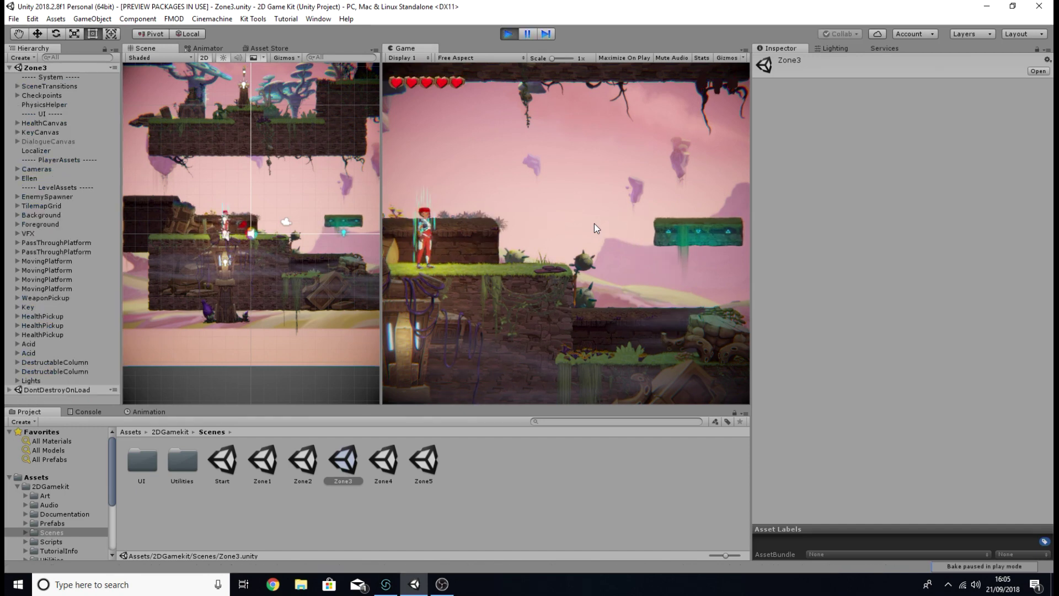
pyautogui.press('d')
pyautogui.press('a')
pyautogui.press('d')
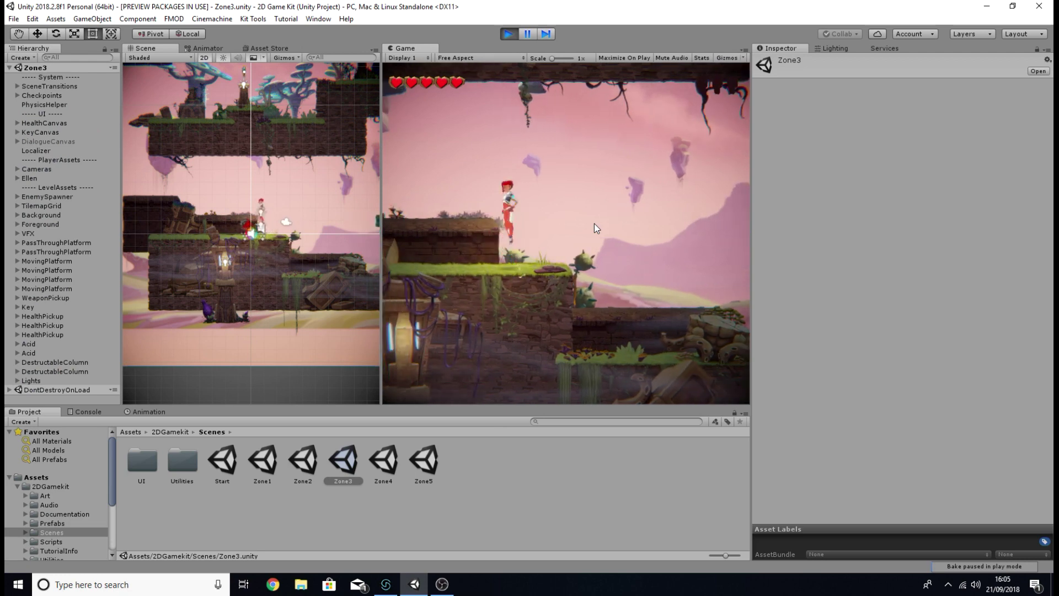
pyautogui.press('space')
pyautogui.click(508, 35)
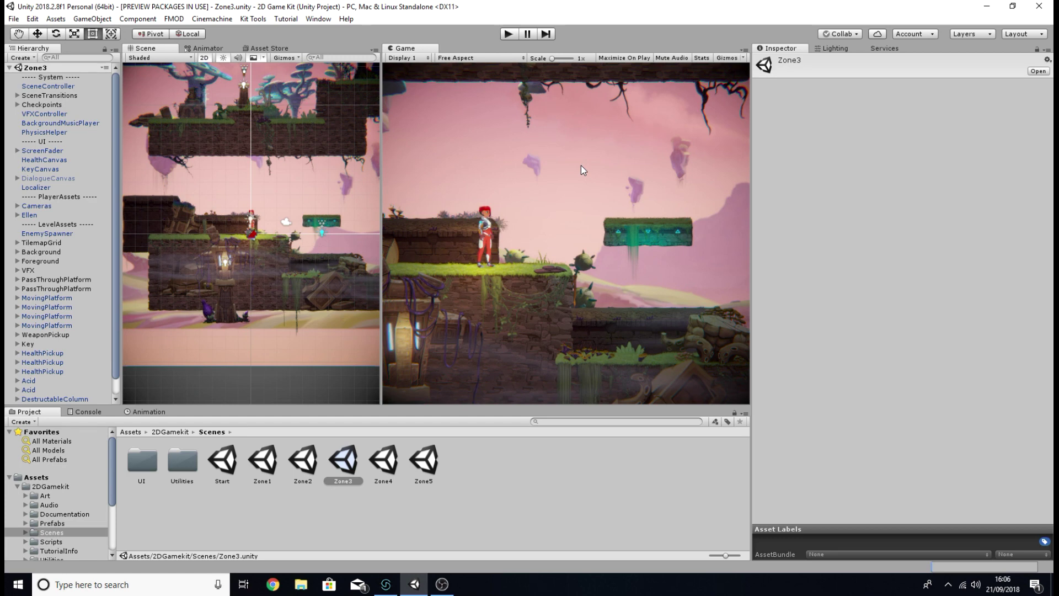
# Select Ellen in the scene and open her Player Character script for editing
pyautogui.click(30, 215)
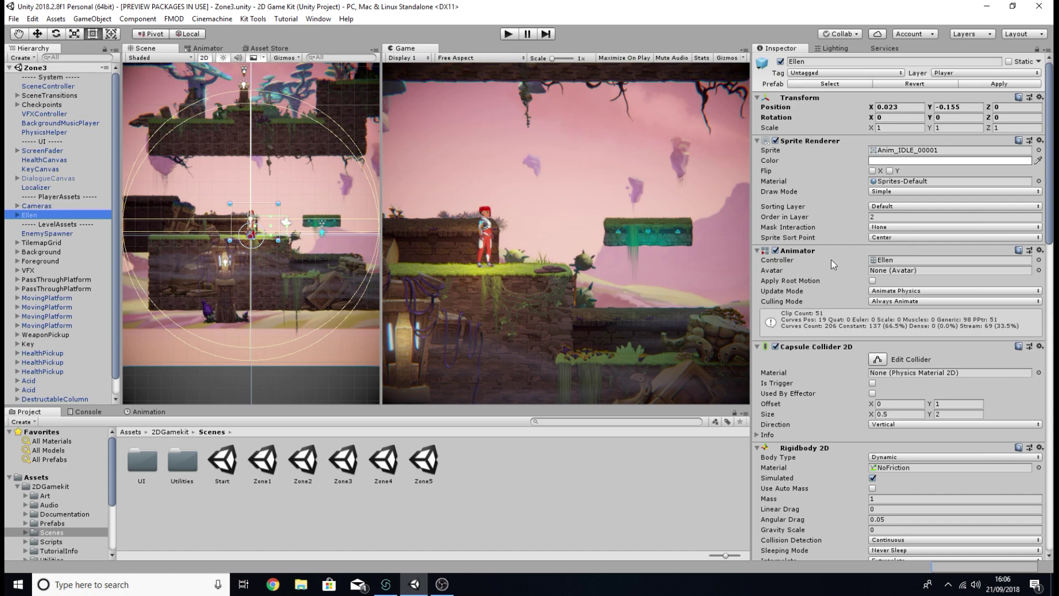
pyautogui.scroll(-12, 861, 241)
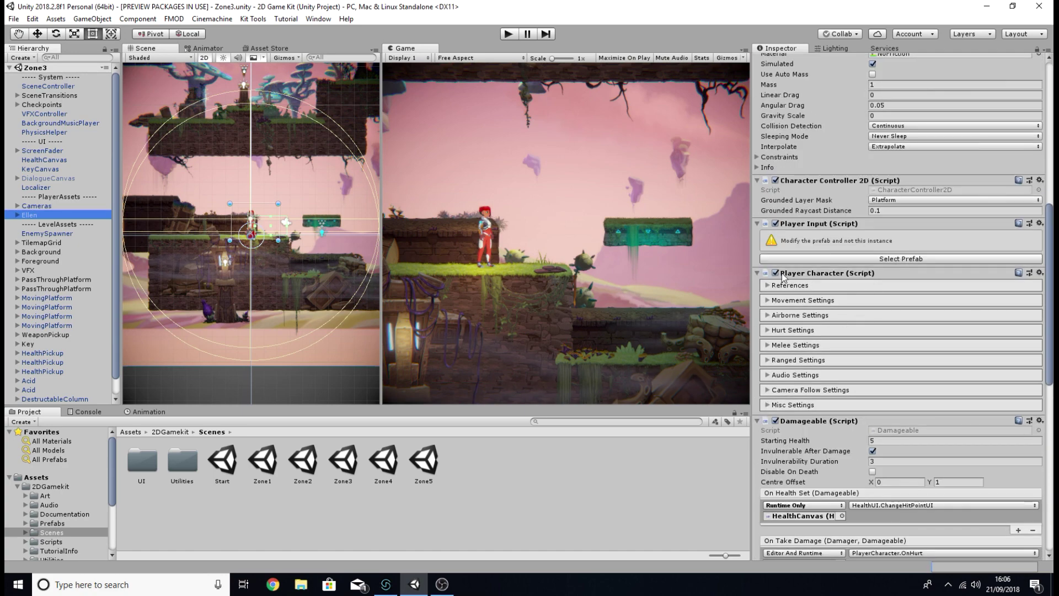
pyautogui.rightClick(822, 272)
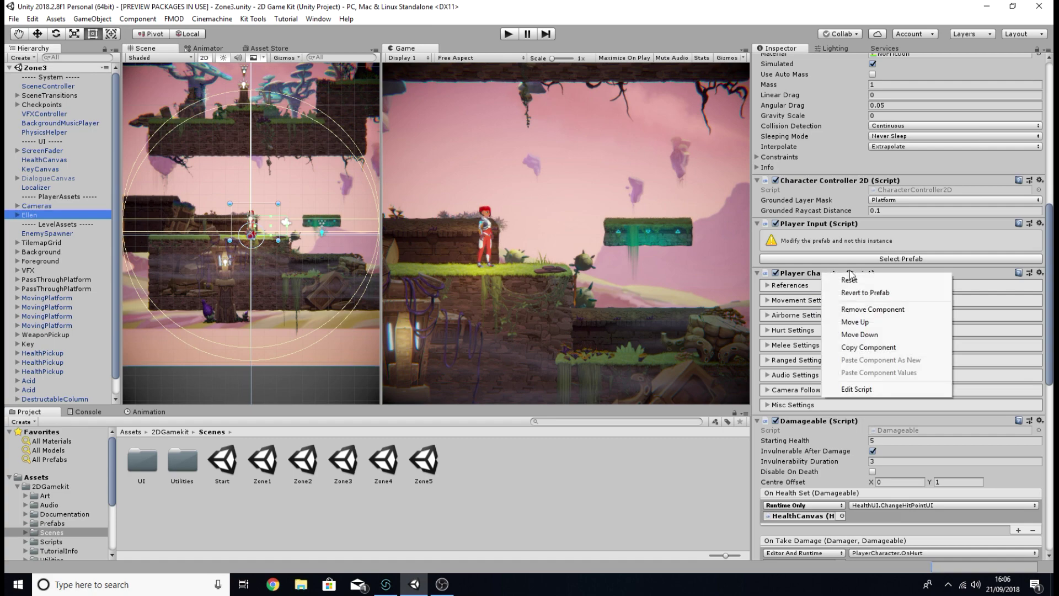
pyautogui.click(857, 390)
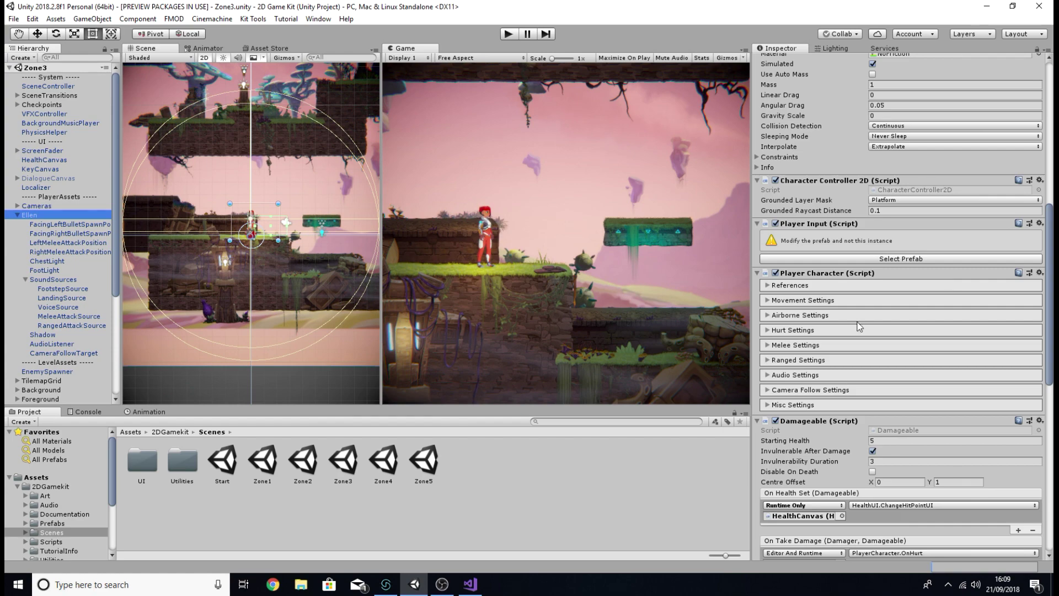
# Trace the Hurt Audio Player in Ellen's Player Character audio settings to VoiceSource and inspect that object's audio components
pyautogui.click(767, 376)
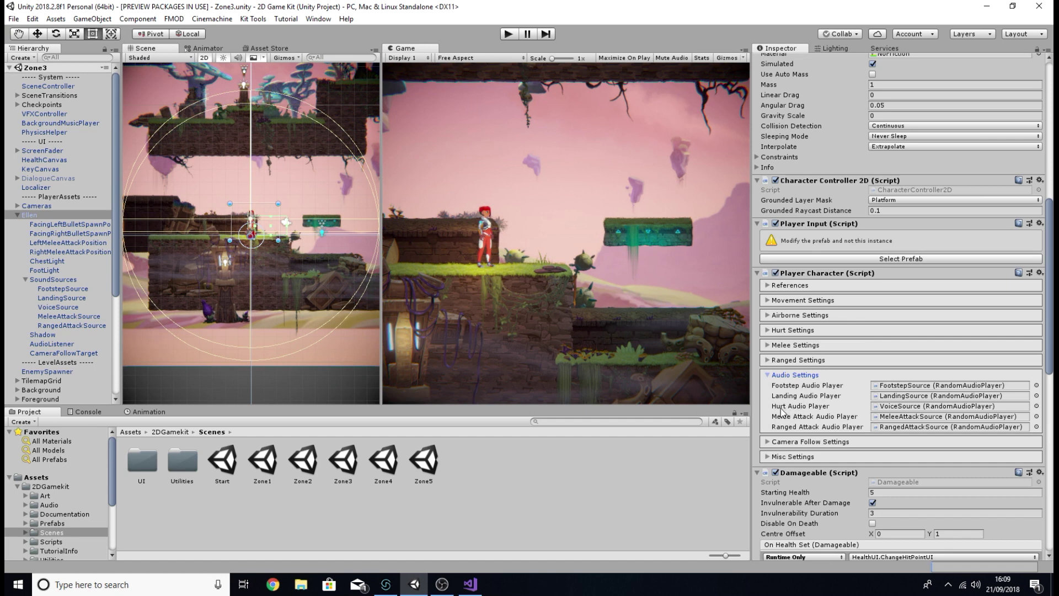
pyautogui.click(895, 407)
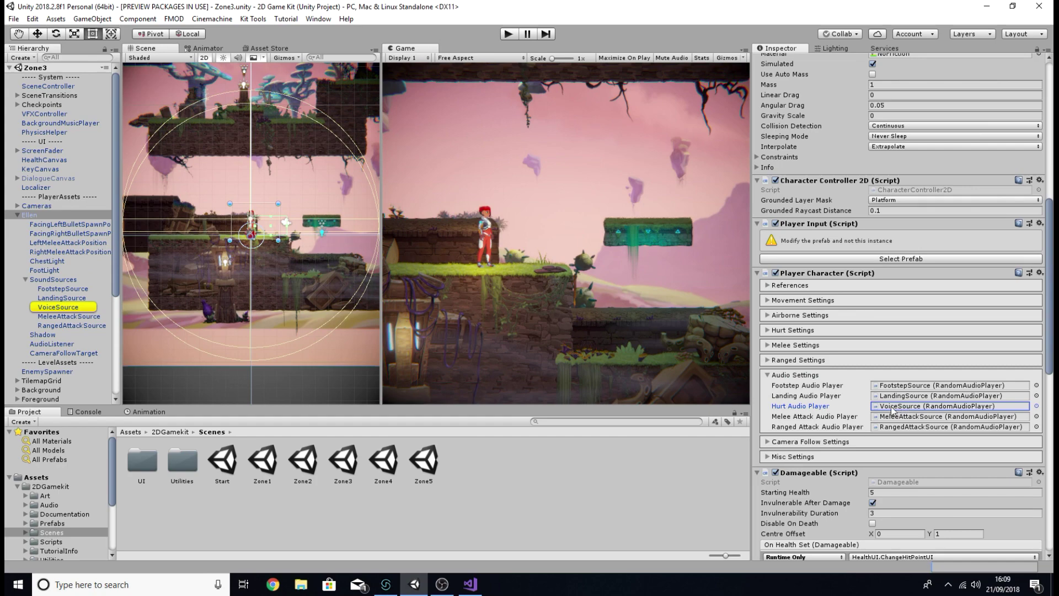
pyautogui.click(56, 307)
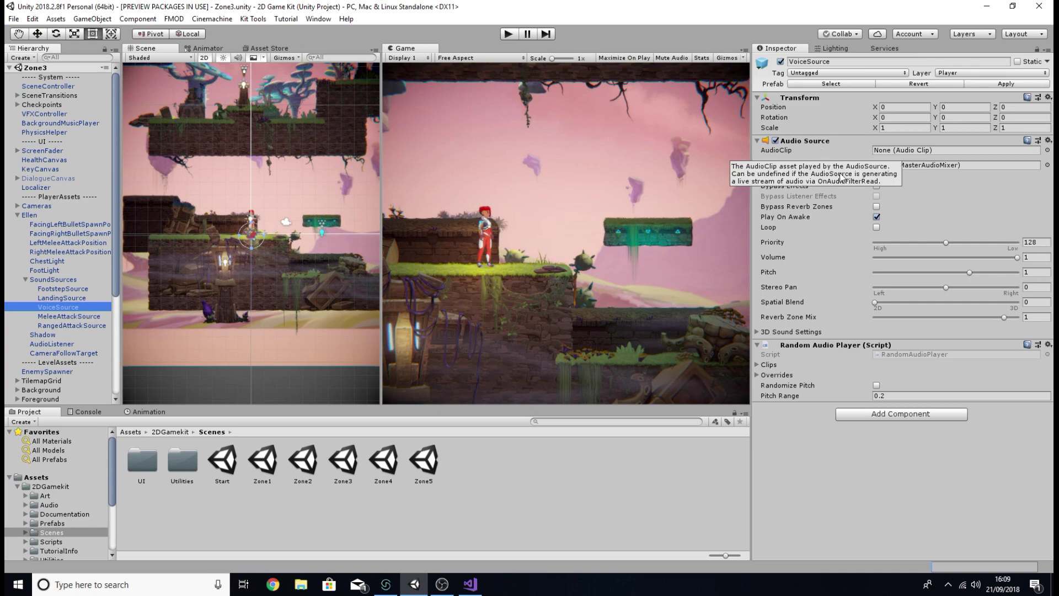
pyautogui.click(30, 215)
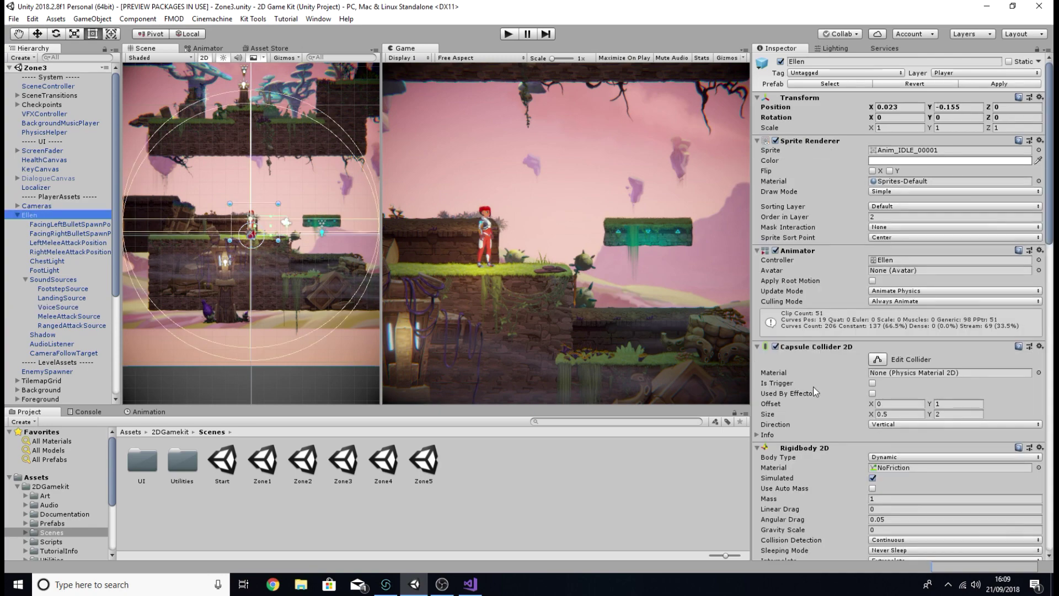
pyautogui.scroll(-10, 813, 386)
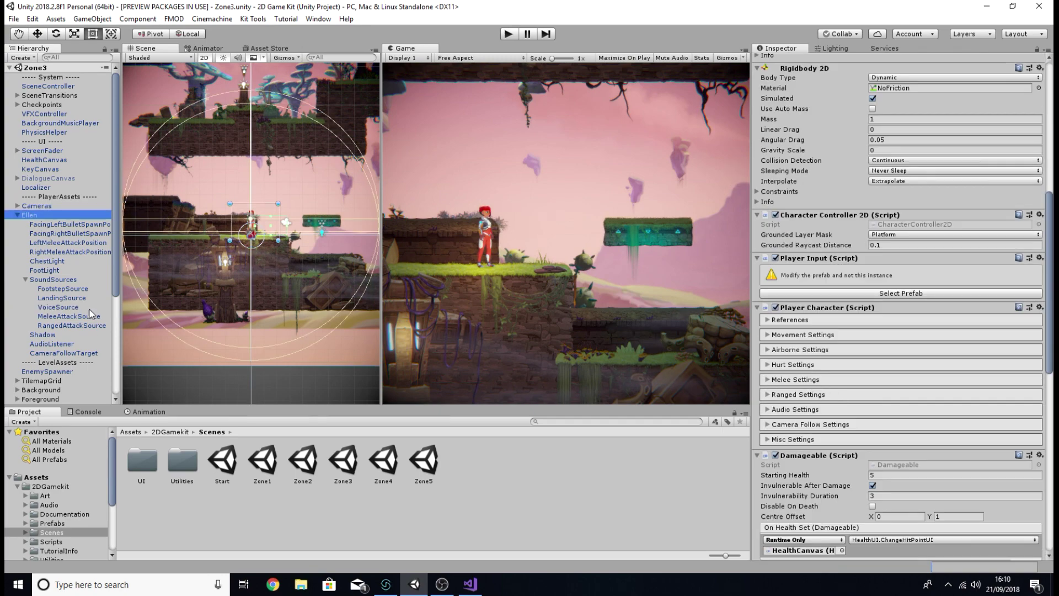
pyautogui.click(61, 307)
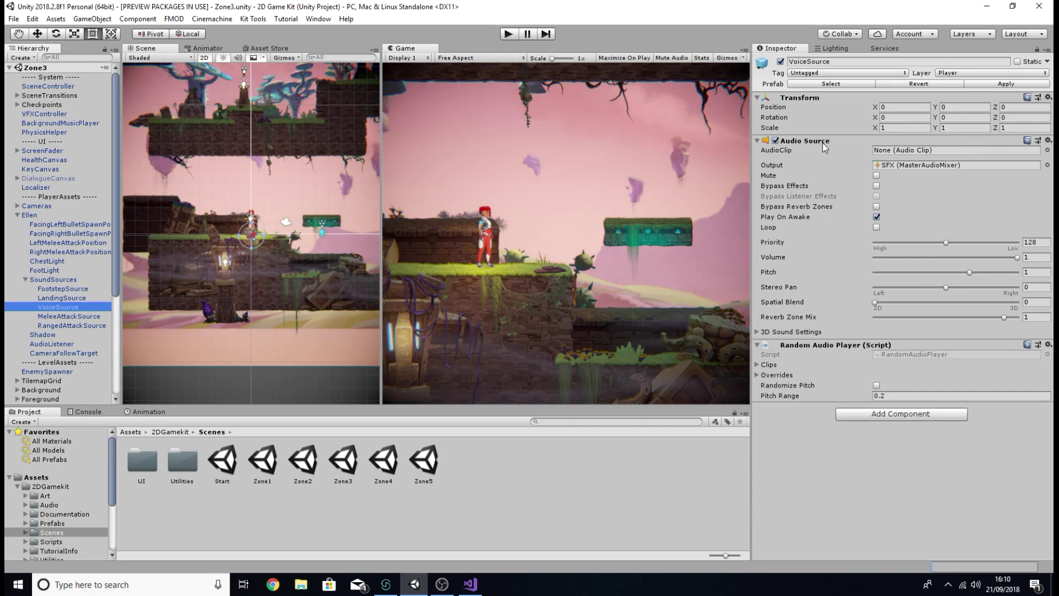
# Return to Ellen and expand the Audio Settings of her Player Character component to review the assigned audio players
pyautogui.click(33, 216)
pyautogui.scroll(-10, 820, 387)
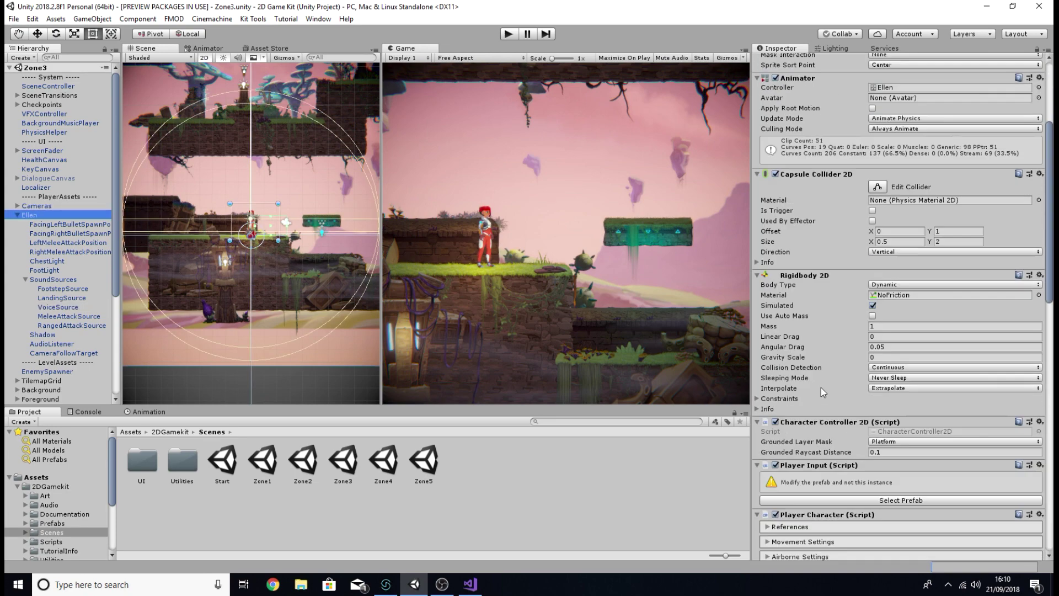
pyautogui.scroll(-5, 834, 399)
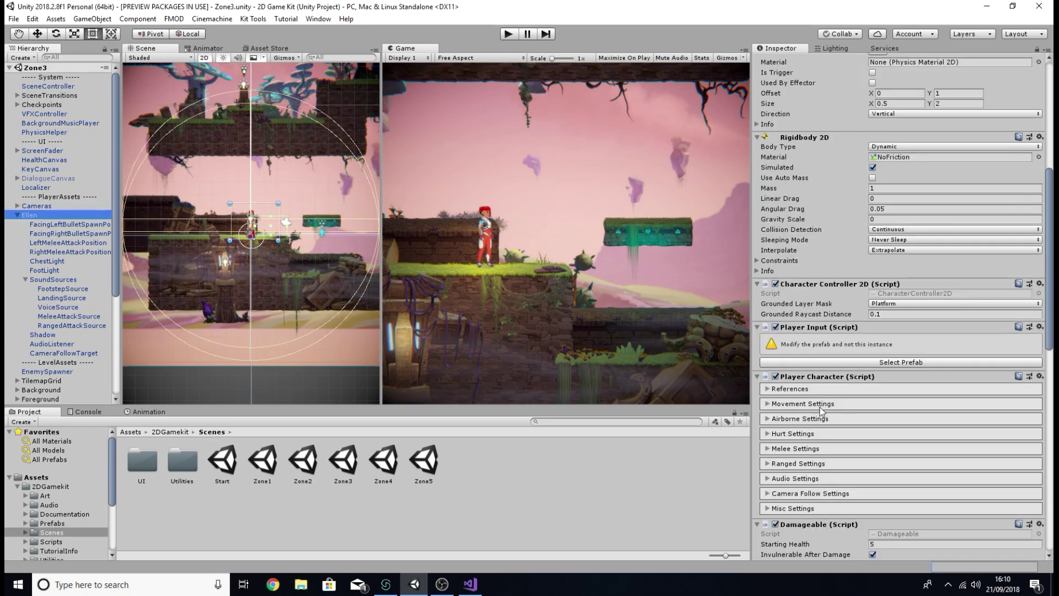
pyautogui.click(770, 478)
pyautogui.scroll(-5, 892, 426)
pyautogui.scroll(2, 825, 332)
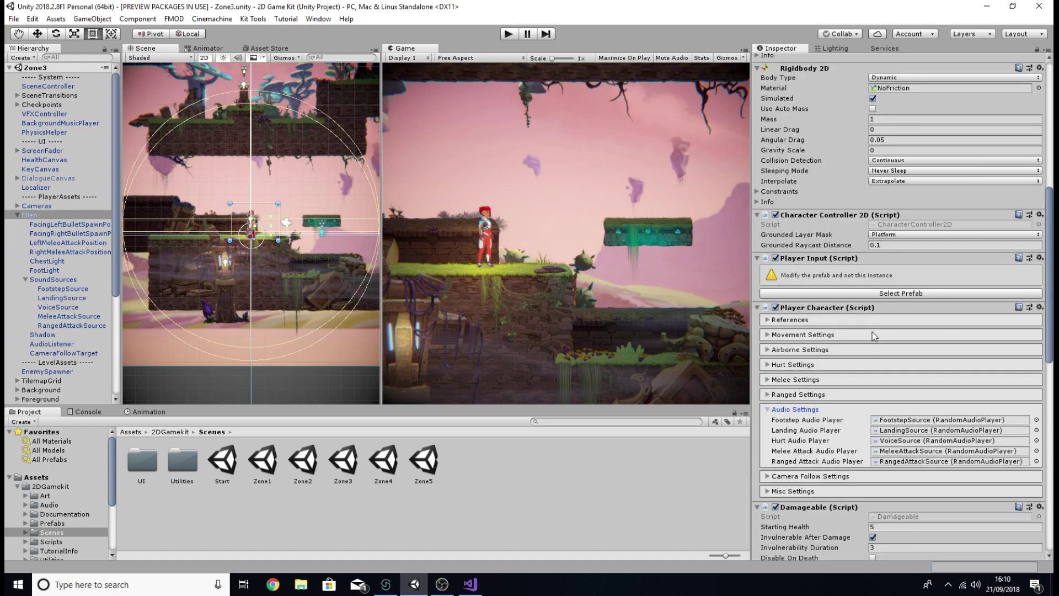
# Switch to Visual Studio and search PlayerCharacter.cs for "audio"
pyautogui.hotkey('alt', 'Tab')
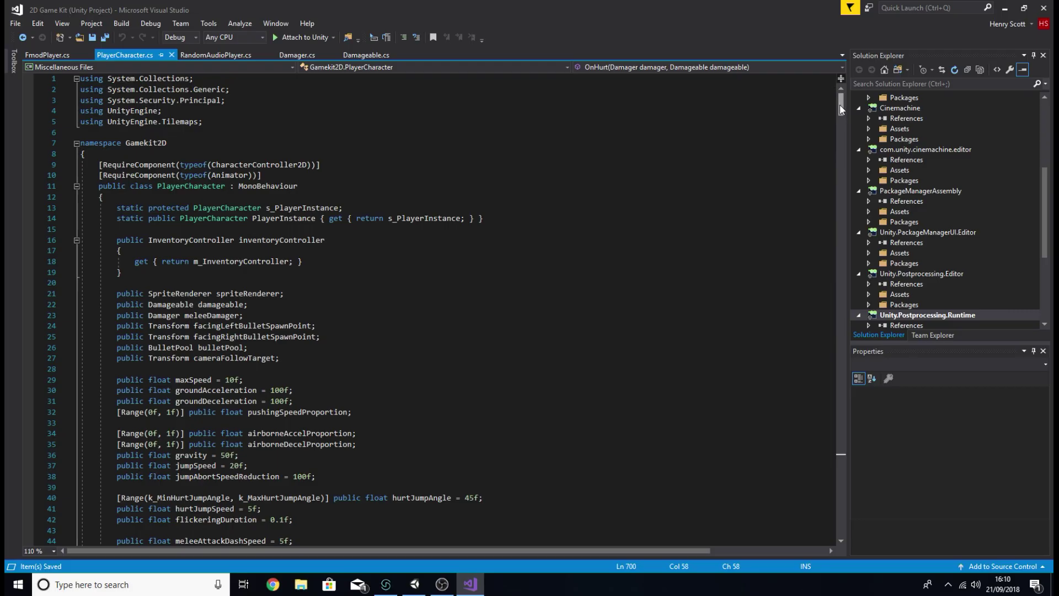
pyautogui.moveTo(840, 104)
pyautogui.mouseDown()
pyautogui.moveTo(850, 259)
pyautogui.moveTo(866, 88)
pyautogui.moveTo(861, 103)
pyautogui.mouseUp()
pyautogui.hotkey('ctrl', 'f')
pyautogui.write('audi')
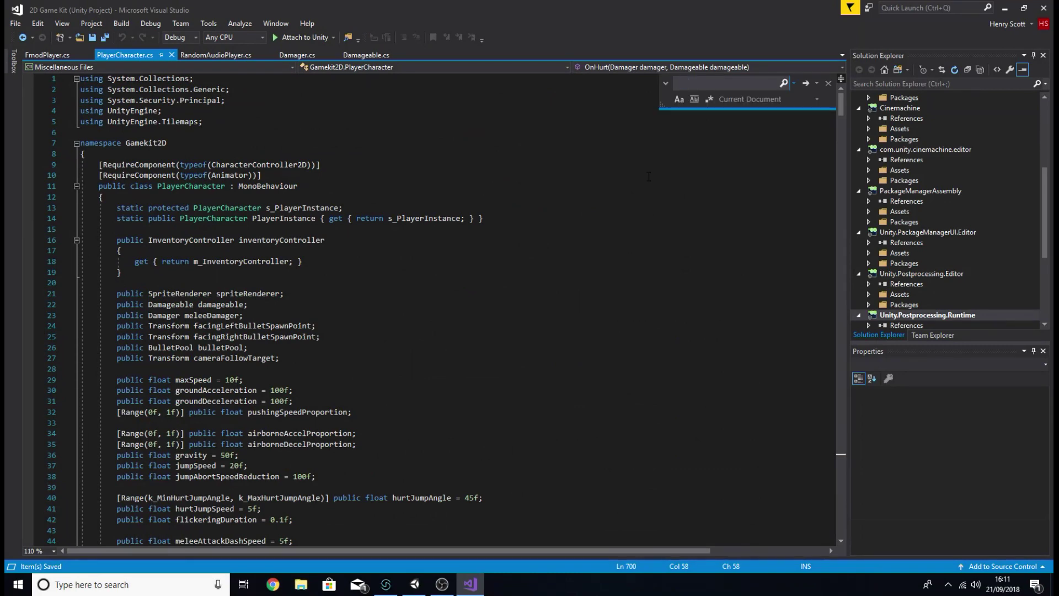
pyautogui.write('o')
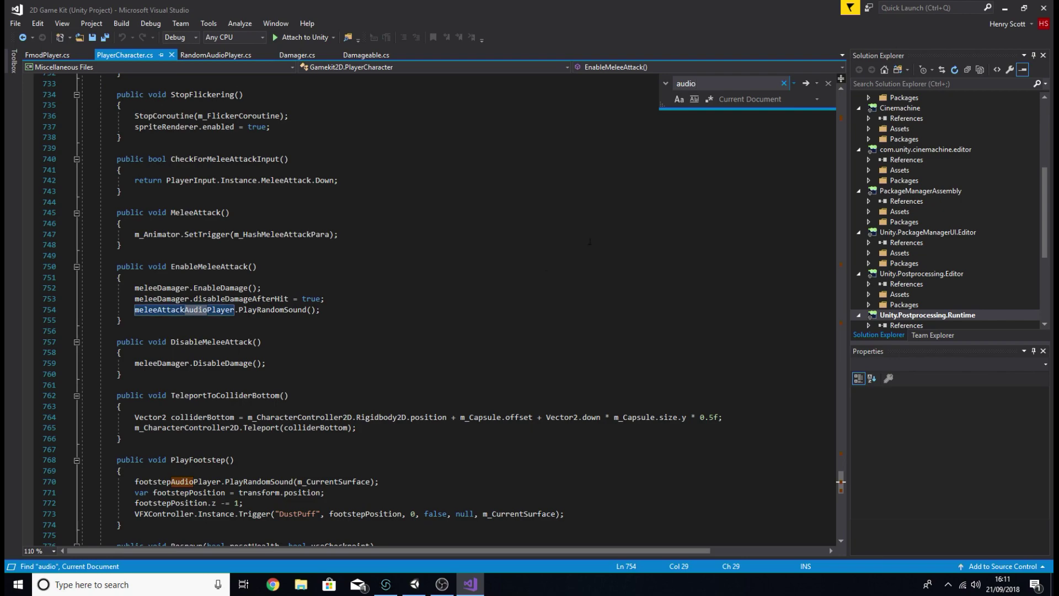
# Examine the audio matches in PlayerCharacter.cs, from the PlayFootstep method back to the RandomAudioPlayer field declarations near the file's start
pyautogui.scroll(-8, 222, 336)
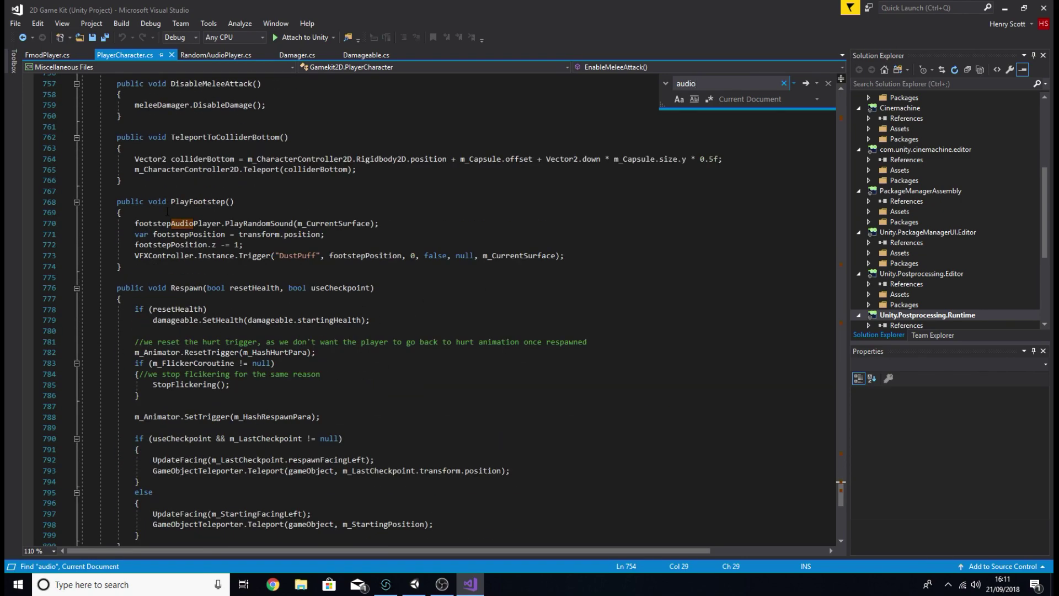
pyautogui.scroll(-8, 827, 473)
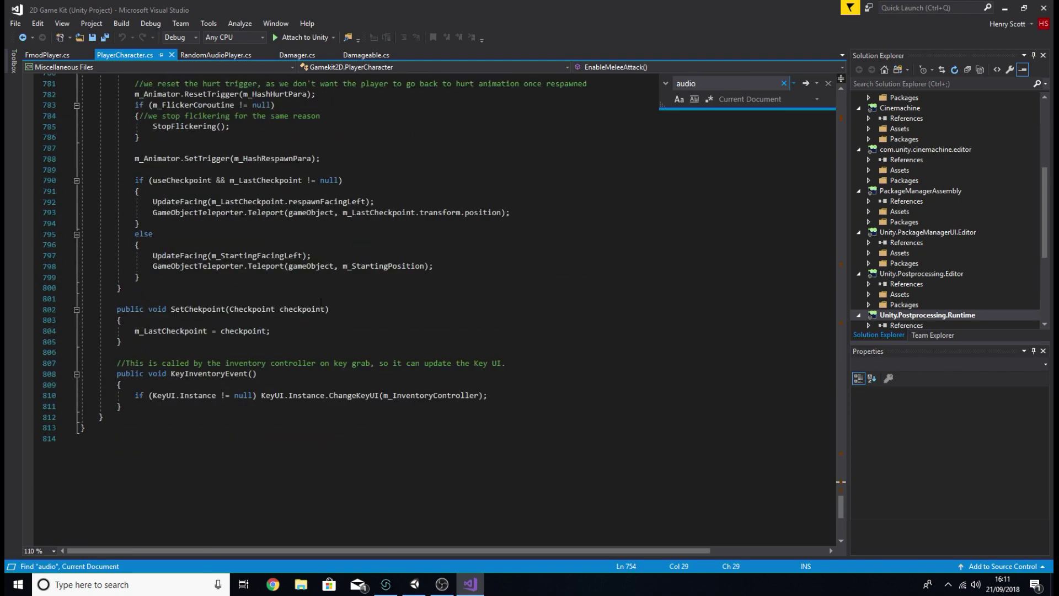
pyautogui.scroll(5, 827, 473)
pyautogui.moveTo(841, 499); pyautogui.dragTo(841, 105)
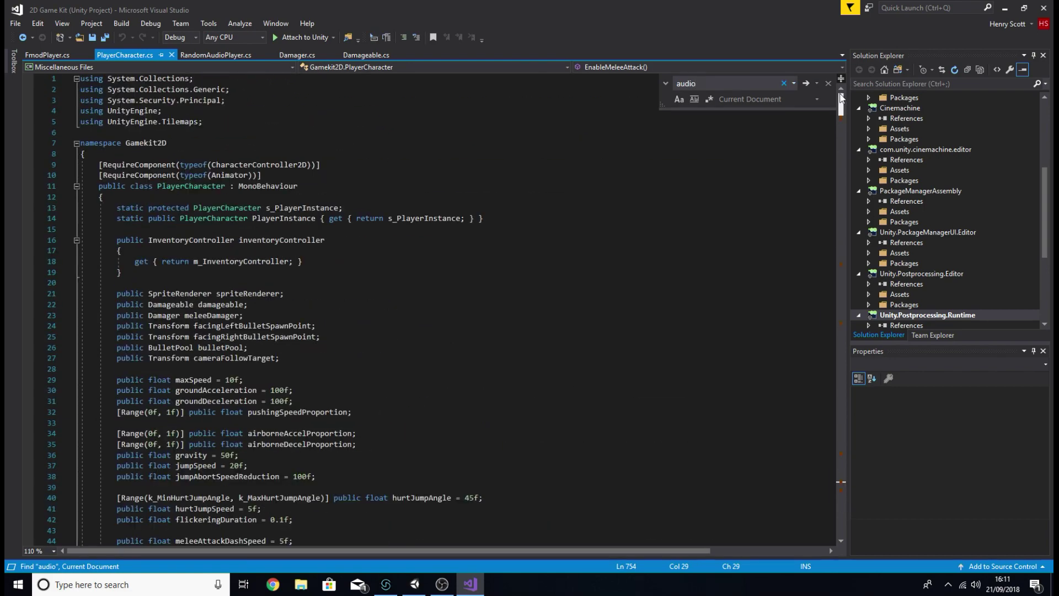
pyautogui.scroll(-9, 489, 318)
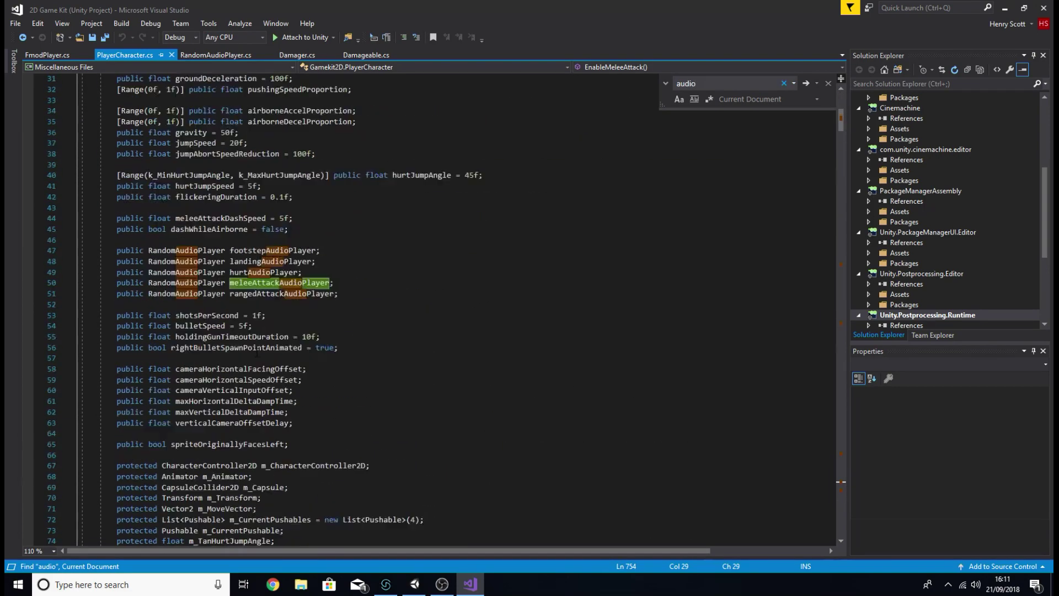
pyautogui.scroll(4, 431, 309)
pyautogui.scroll(-4, 430, 309)
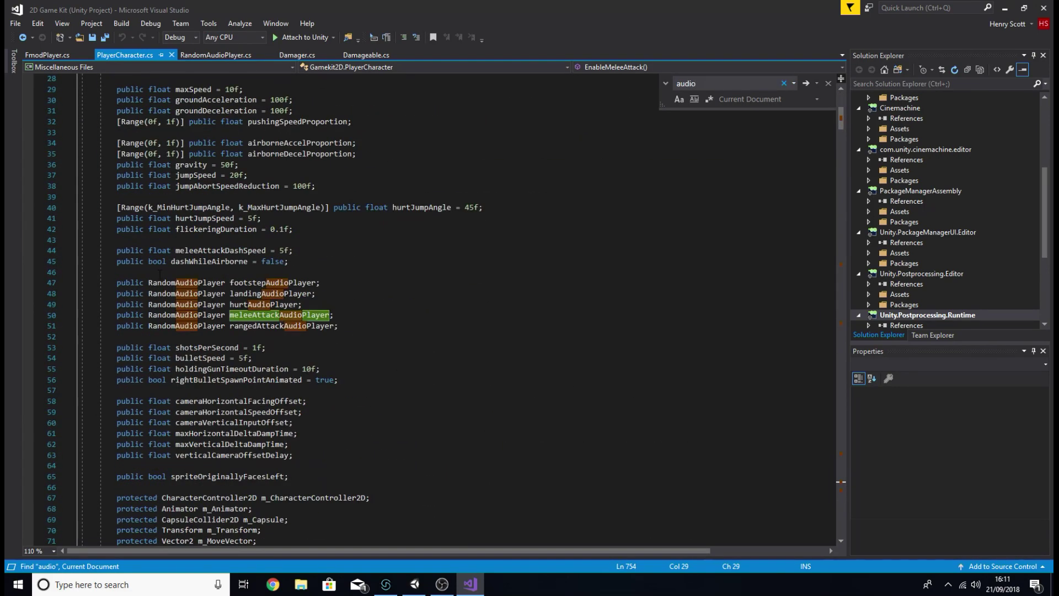
pyautogui.scroll(2, 159, 274)
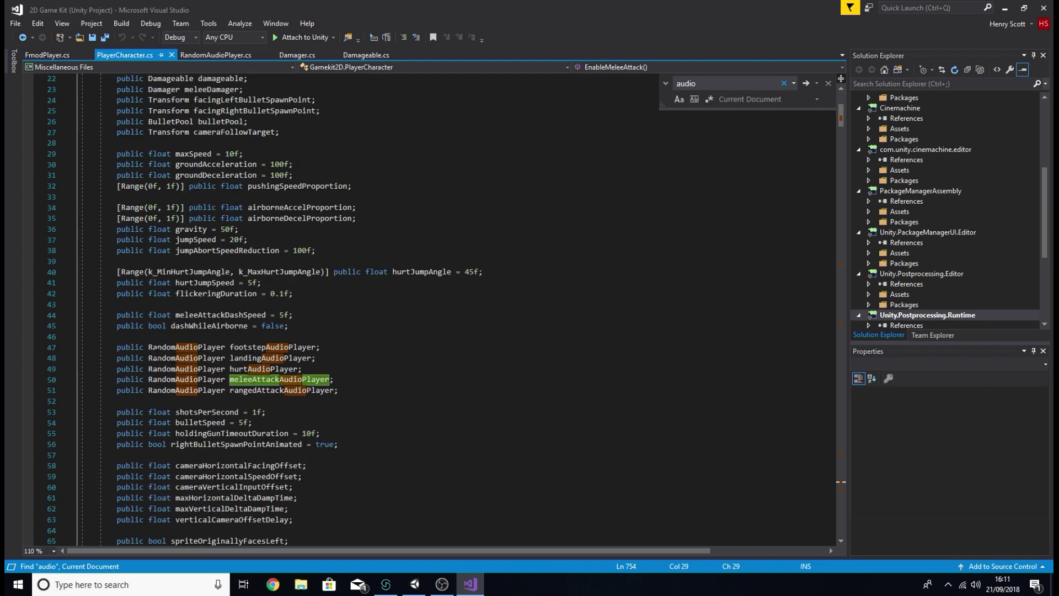
pyautogui.scroll(1, 430, 309)
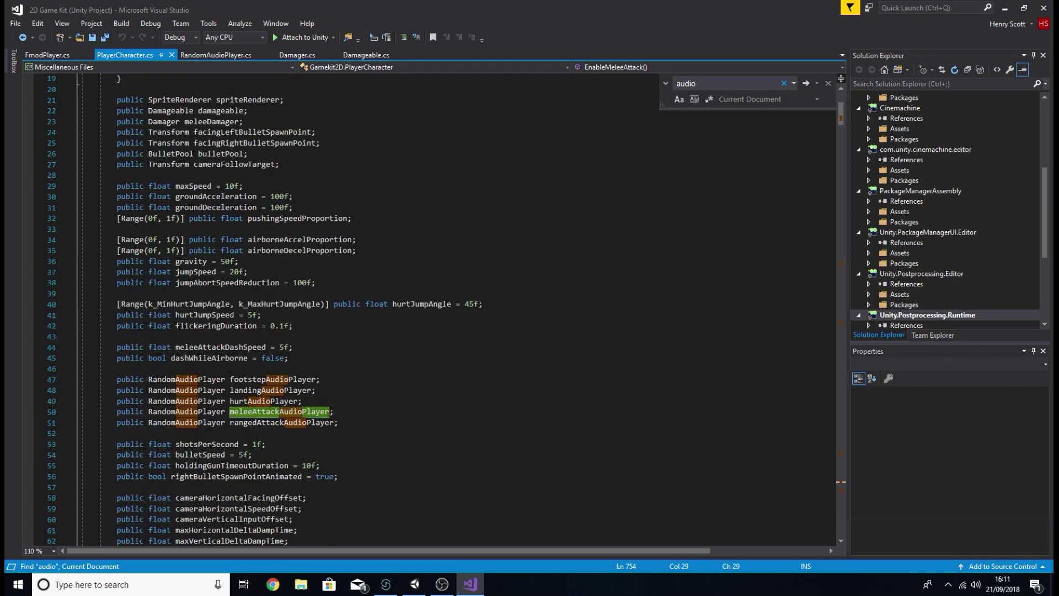
# Clear the audio search and find where the hurtAudioPlayer field is used in the OnHurt method of PlayerCharacter.cs
pyautogui.click(198, 412)
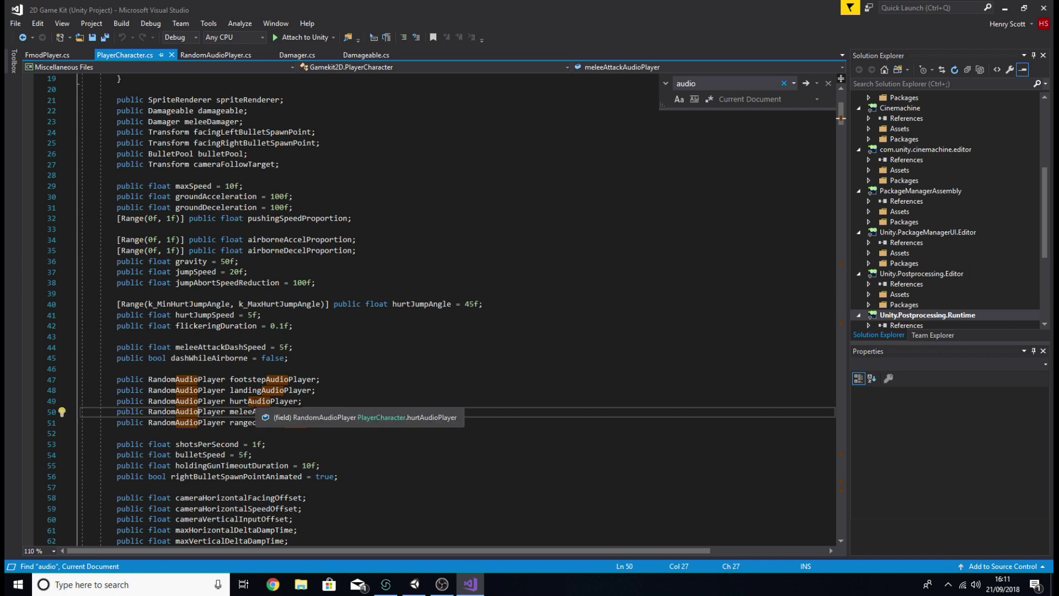
pyautogui.click(261, 401)
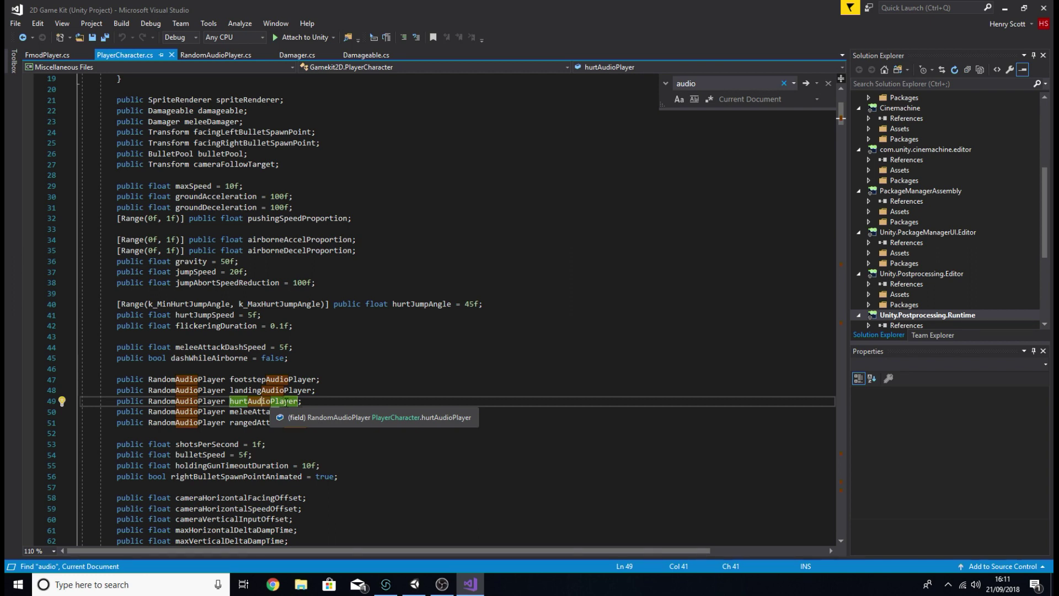
pyautogui.doubleClick(277, 401)
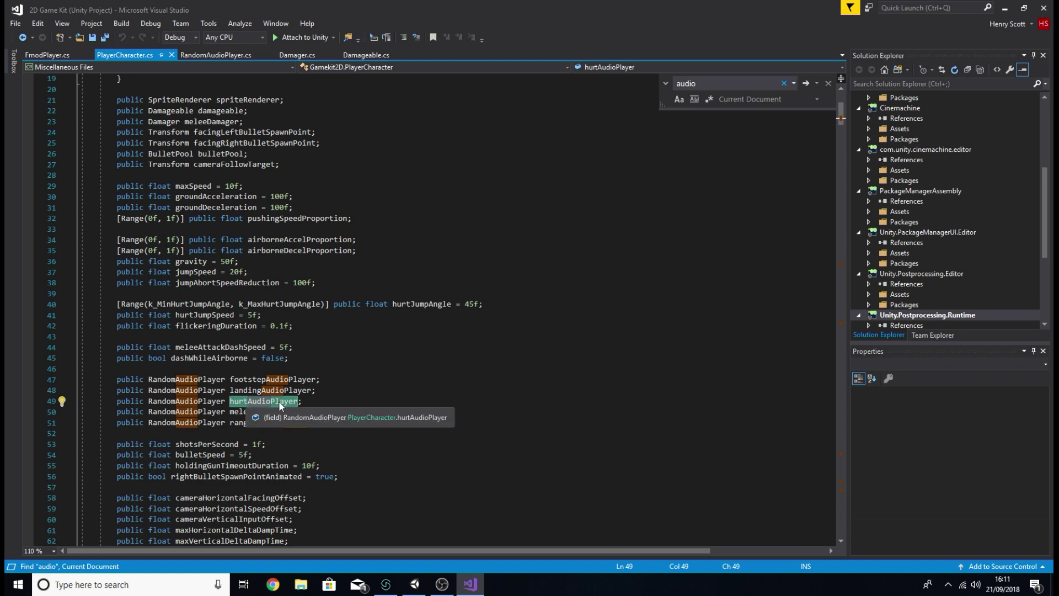
pyautogui.hotkey('ctrl', 'f')
pyautogui.press('BackSpace')
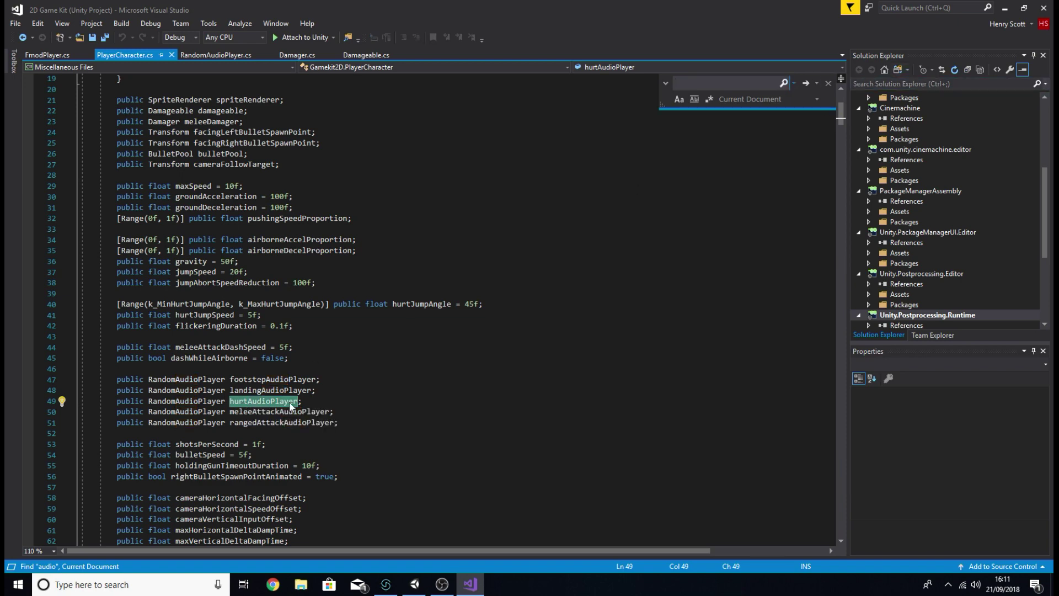
pyautogui.scroll(-20, 327, 398)
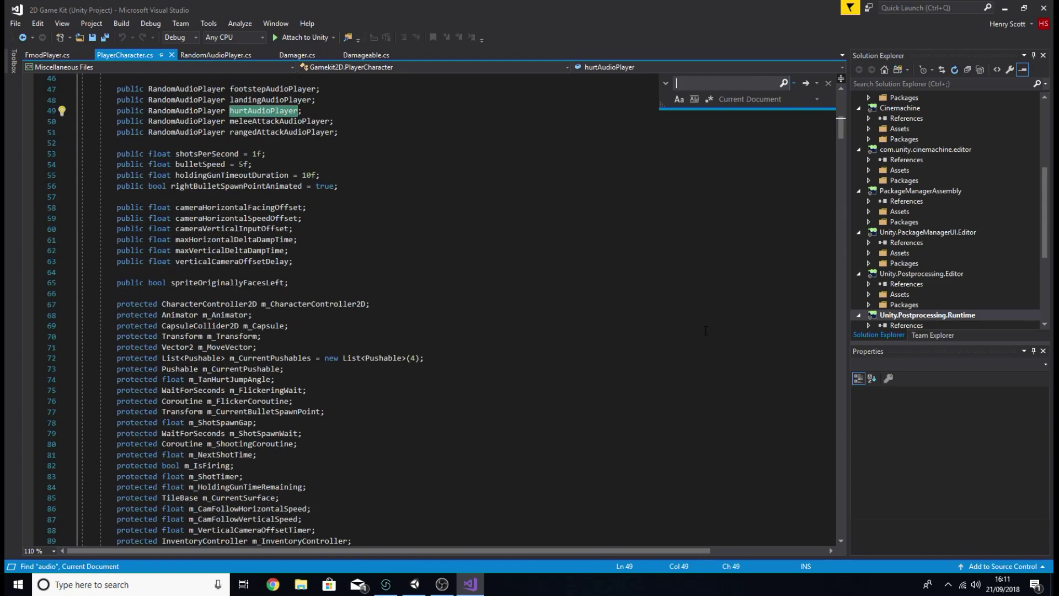
pyautogui.scroll(-20, 705, 330)
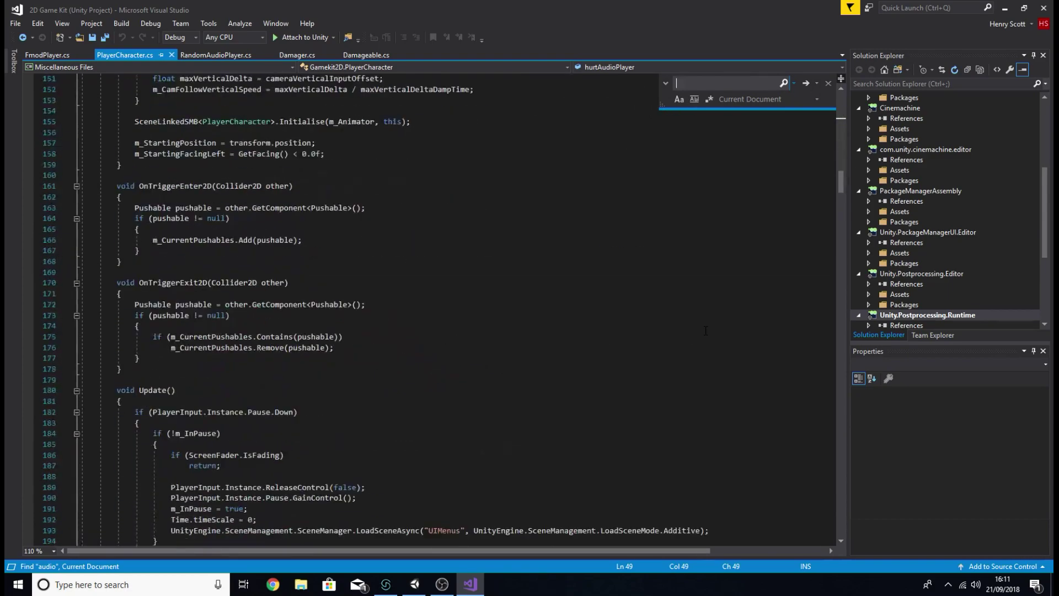
pyautogui.scroll(-20, 704, 329)
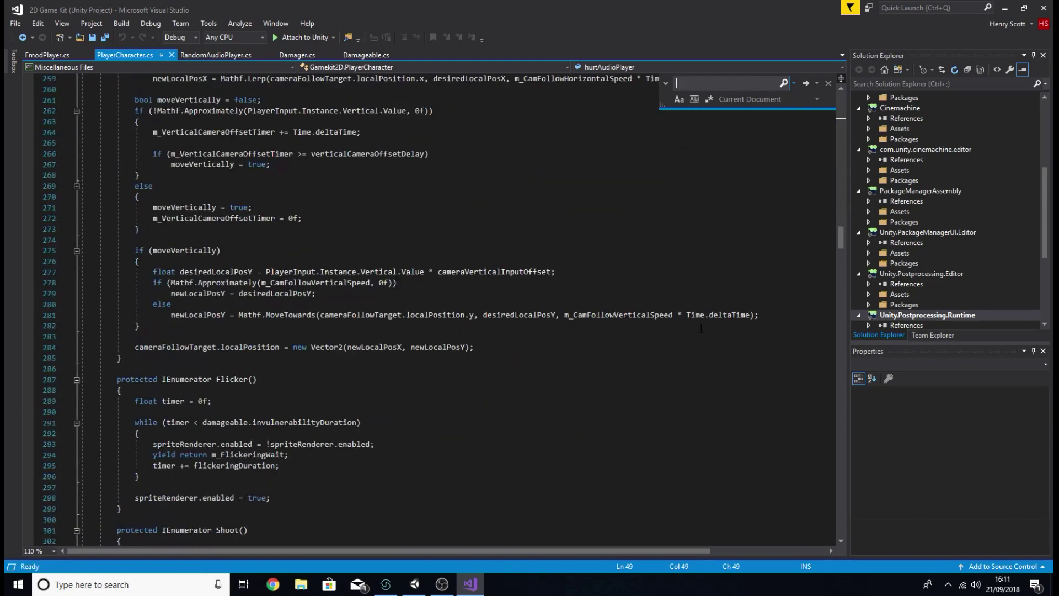
pyautogui.scroll(-15, 700, 327)
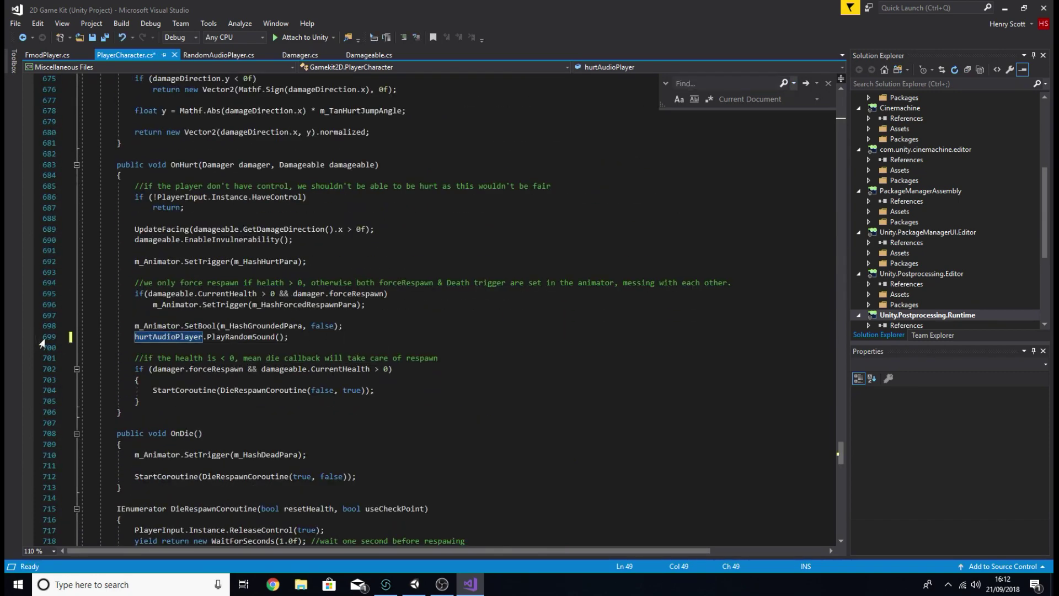
# Examine the hurtAudioPlayer.PlayRandomSound() call and its enclosing OnHurt method
pyautogui.click(194, 338)
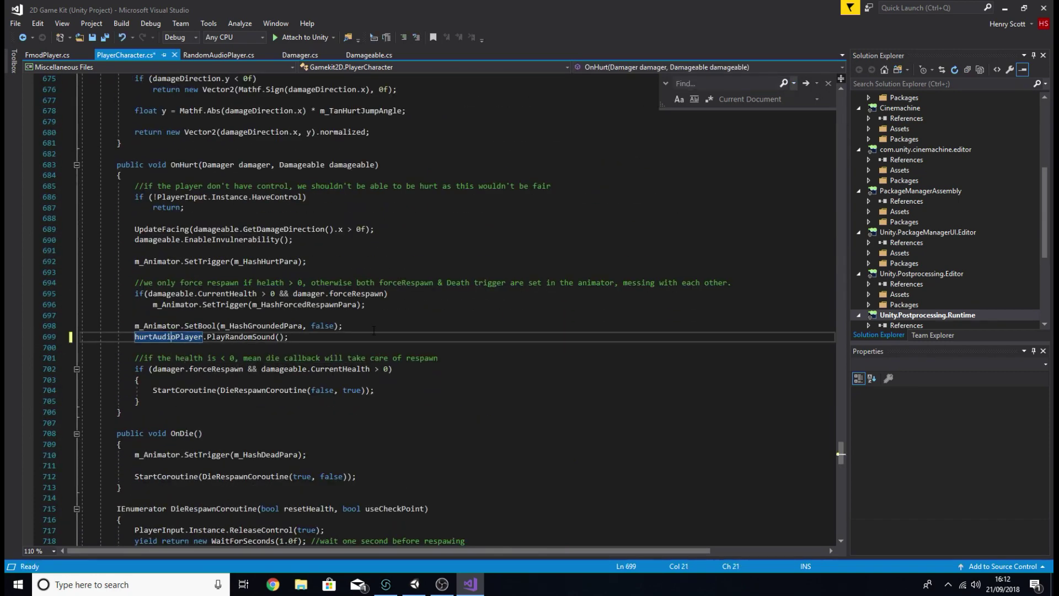
pyautogui.press('Up')
pyautogui.press('End')
pyautogui.moveTo(135, 338); pyautogui.dragTo(203, 337)
pyautogui.press('End')
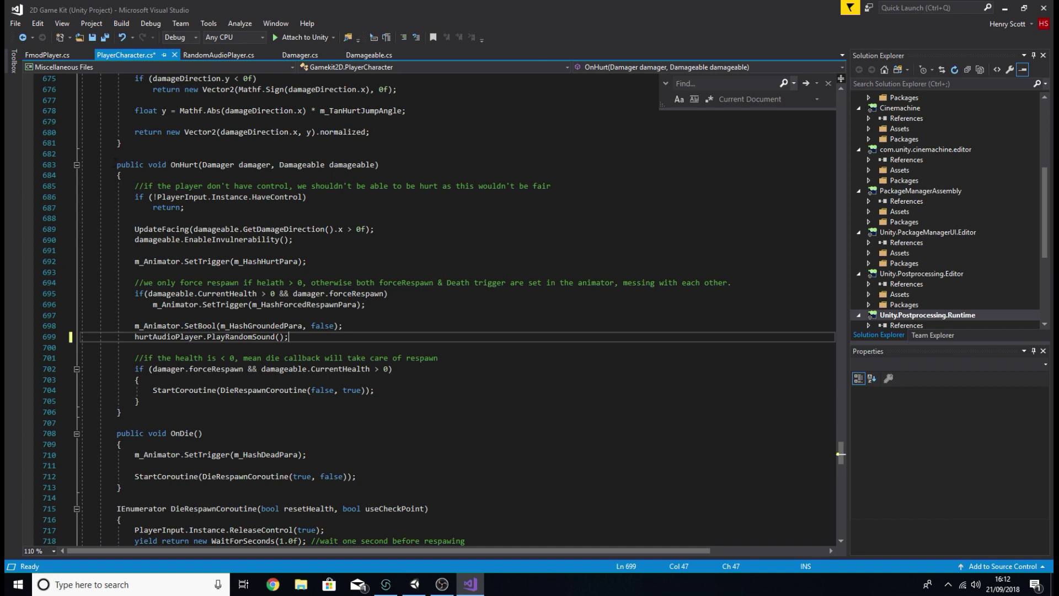
pyautogui.moveTo(170, 165); pyautogui.dragTo(203, 165)
pyautogui.click(208, 186)
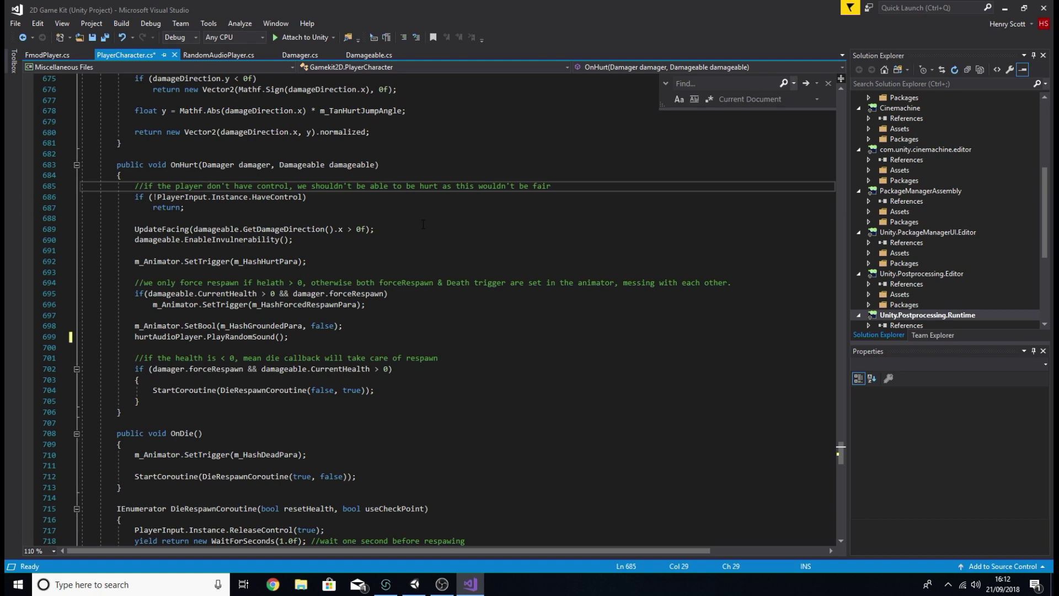
# Comment out hurtAudioPlayer.PlayRandomSound(); and add below it FMODUnity.RuntimeManager.PlayOneShot("event:/SFX/Ellen/Ellen_Hurt", GetComponent<Transform>().position);
pyautogui.click(132, 337)
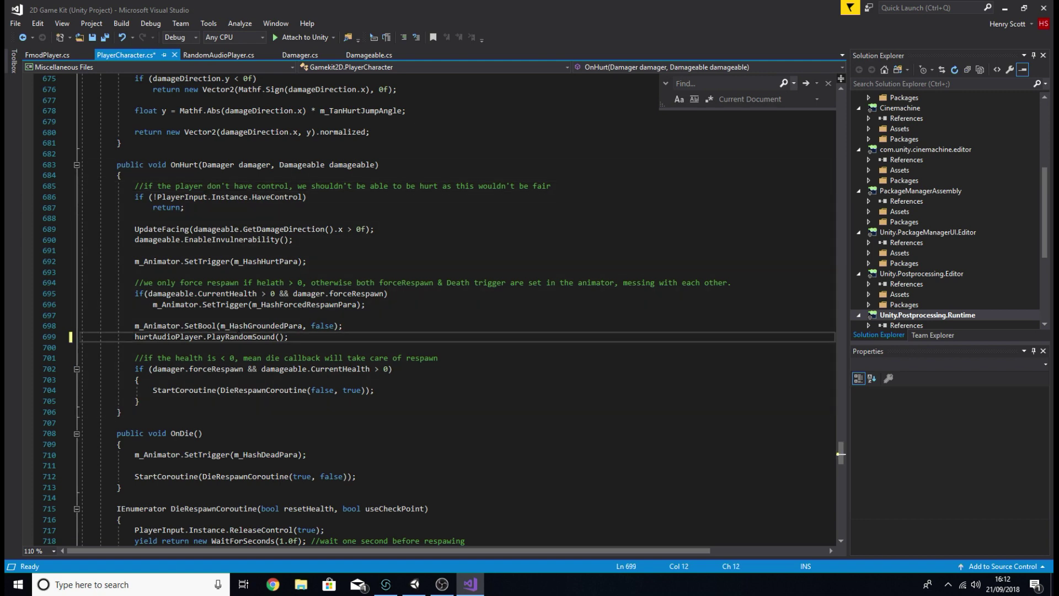
pyautogui.moveTo(136, 337); pyautogui.dragTo(298, 337)
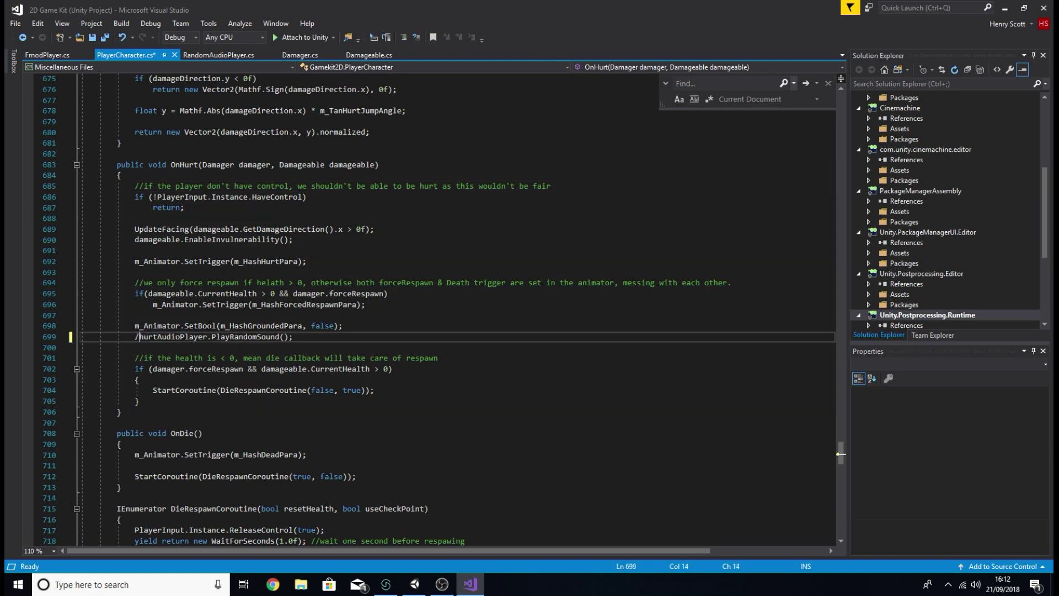
pyautogui.hotkey('ctrl', 'k')
pyautogui.hotkey('ctrl', 'c')
pyautogui.click(342, 339)
pyautogui.press('Return')
pyautogui.hotkey('ctrl', 'v')
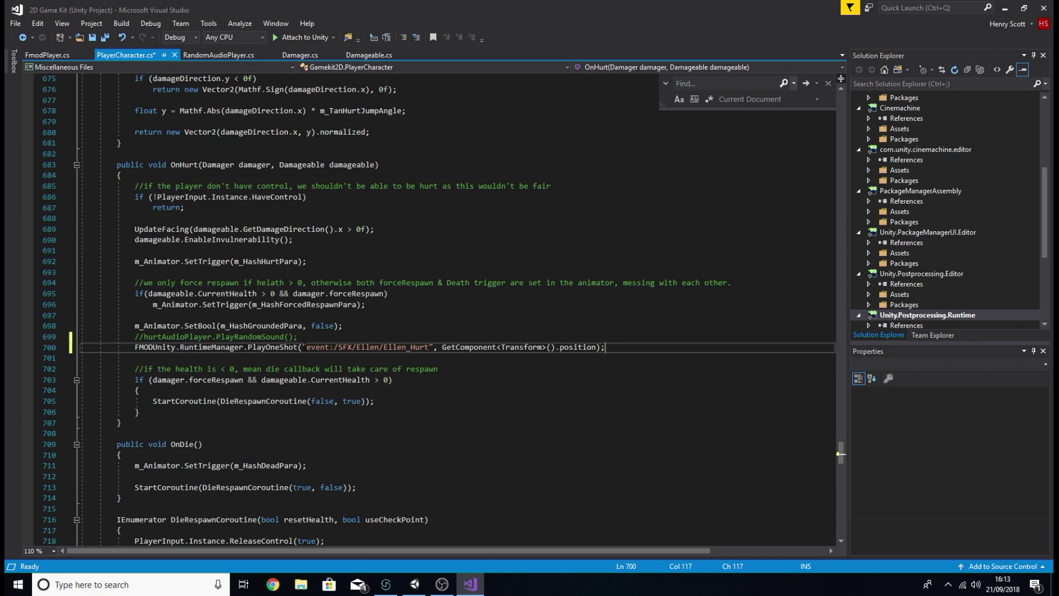
# Check the PlayOneShot event path against the Ellen_Hurt event's folders in FMOD Studio, and return to the code in Visual Studio
pyautogui.moveTo(442, 347); pyautogui.dragTo(596, 347)
pyautogui.click(611, 346)
pyautogui.moveTo(303, 345); pyautogui.dragTo(434, 346)
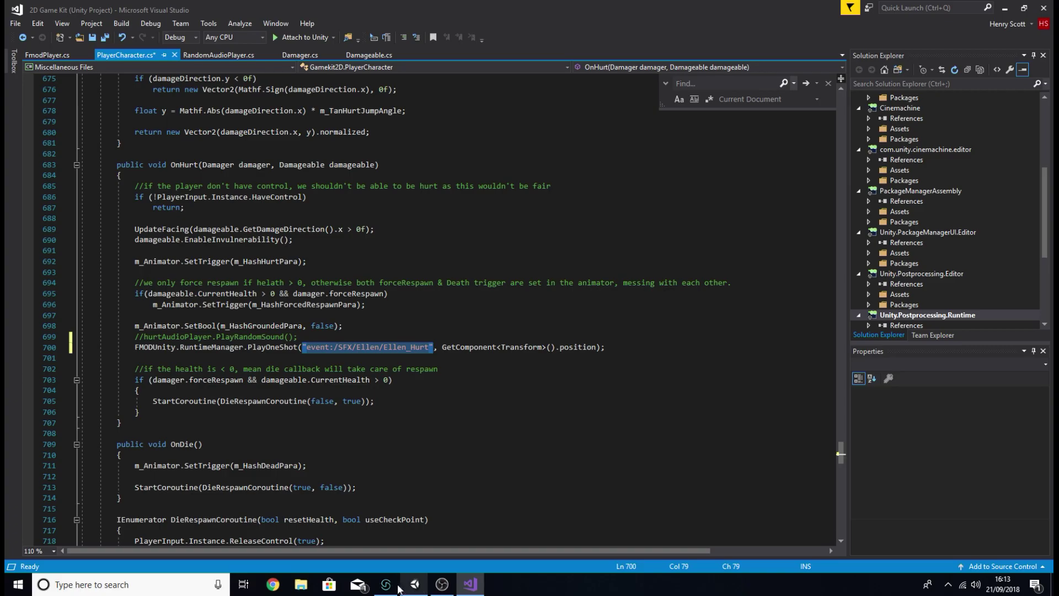
pyautogui.click(398, 588)
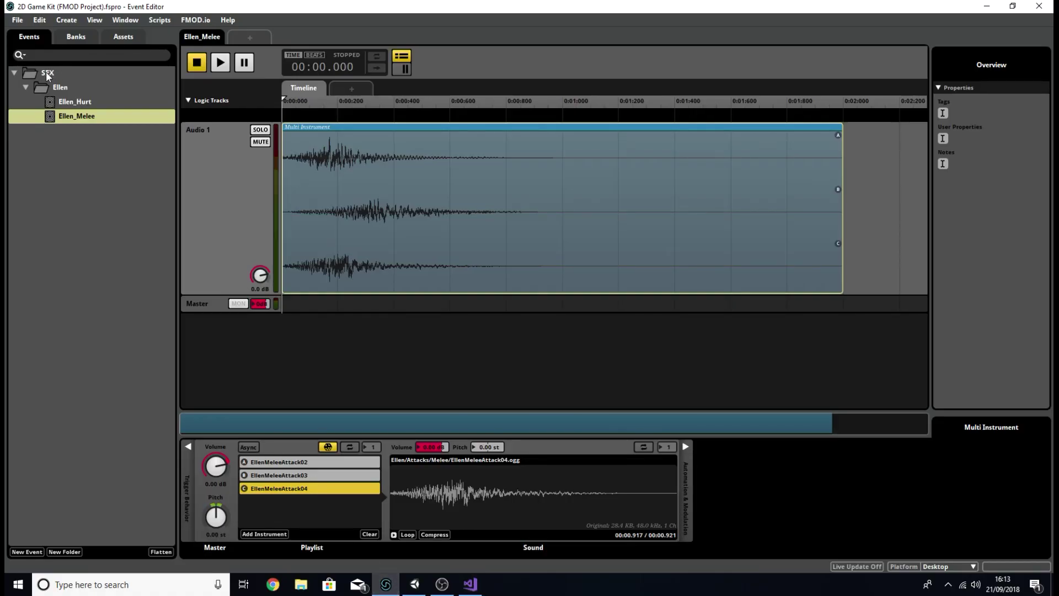
pyautogui.click(75, 102)
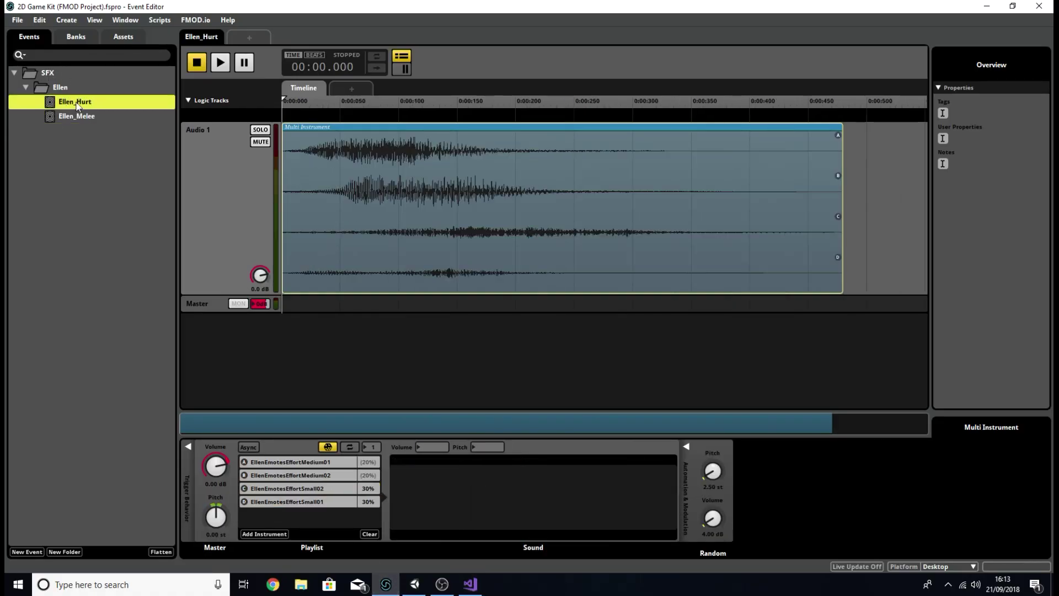
pyautogui.click(415, 585)
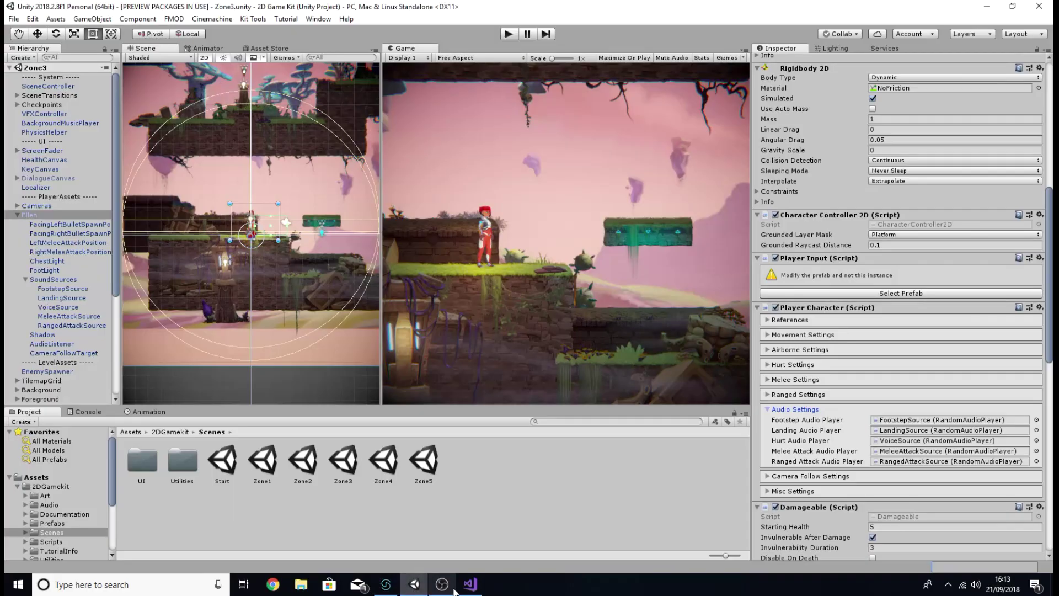
pyautogui.click(470, 585)
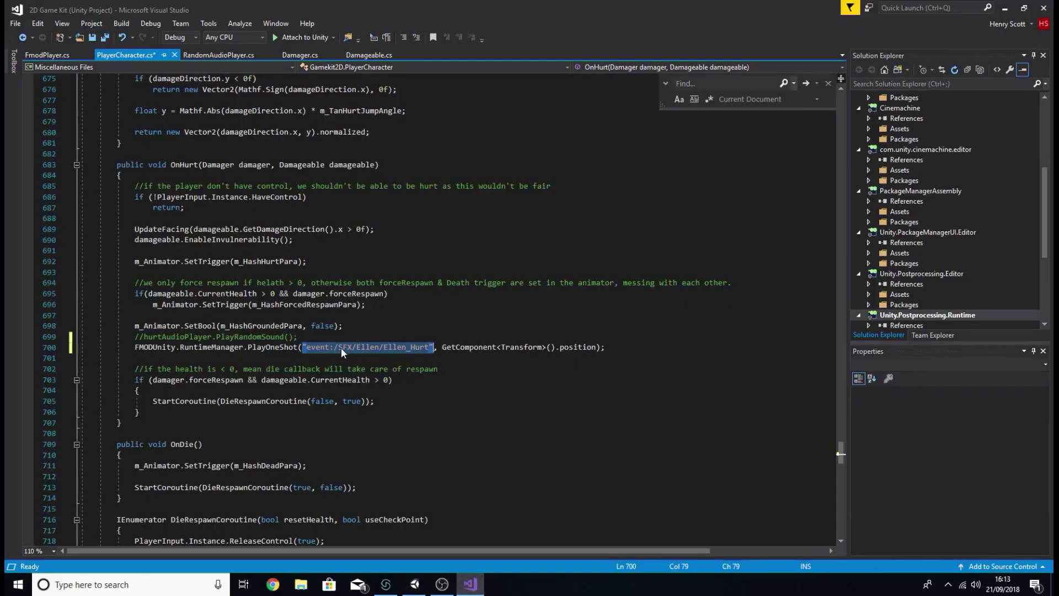
pyautogui.click(310, 350)
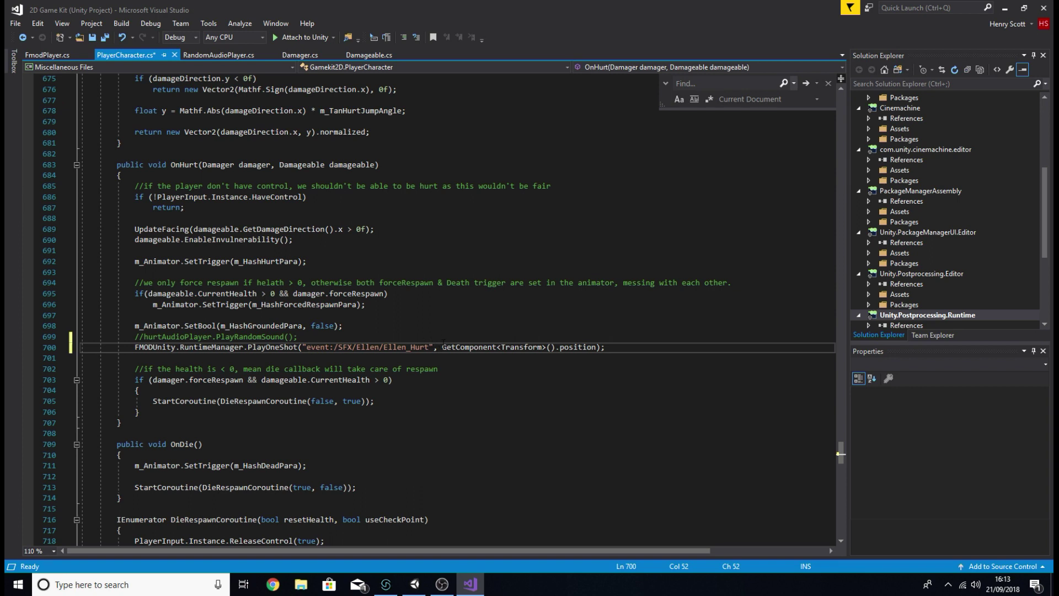
# Review the GetComponent<Transform>() position argument, then switch to Unity and inspect Ellen's Transform position and her place in the scene
pyautogui.moveTo(443, 346); pyautogui.dragTo(551, 346)
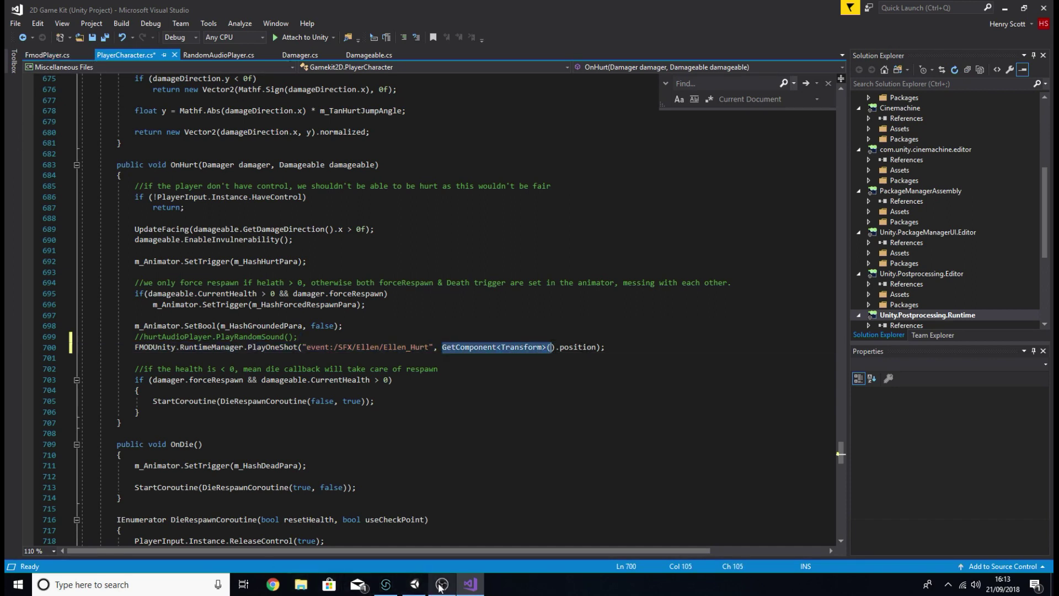
pyautogui.click(414, 585)
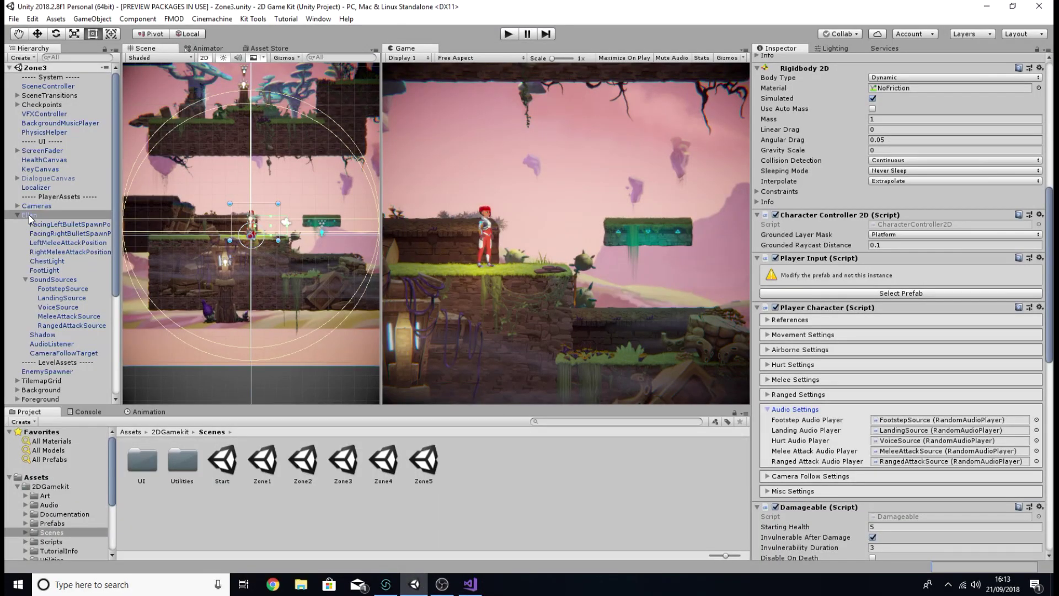
pyautogui.scroll(10, 838, 356)
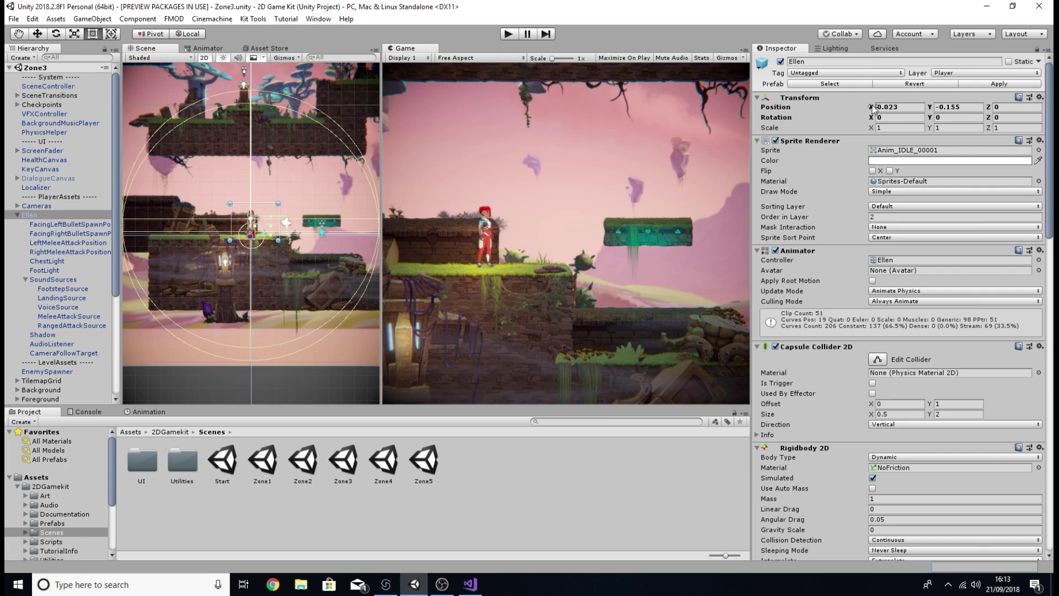
pyautogui.scroll(-2, 316, 230)
pyautogui.scroll(-8, 316, 230)
pyautogui.moveTo(287, 224); pyautogui.dragTo(180, 260, button='middle')
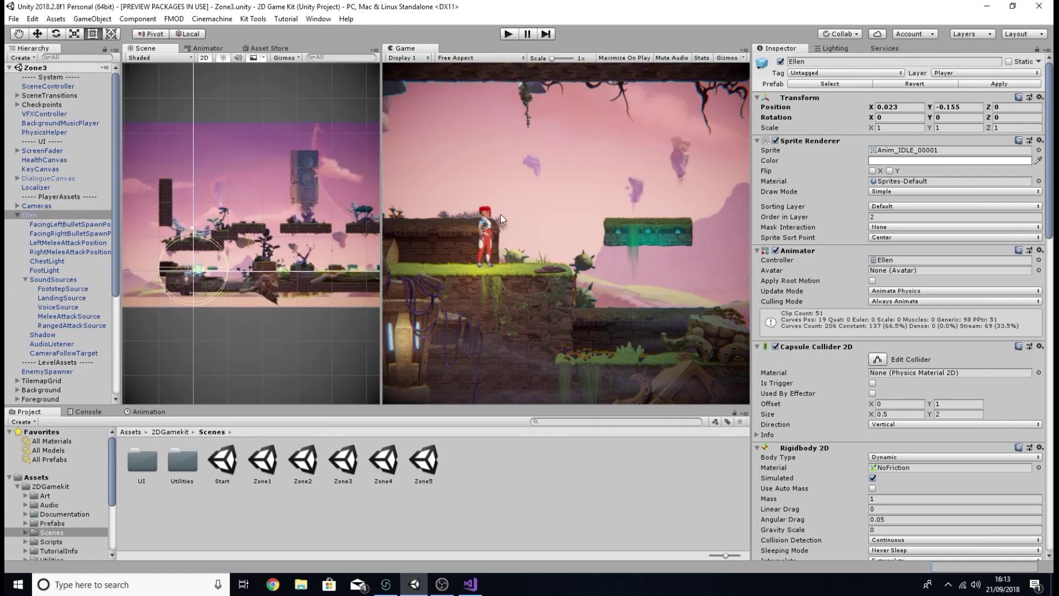
pyautogui.moveTo(283, 268); pyautogui.dragTo(259, 268, button='middle')
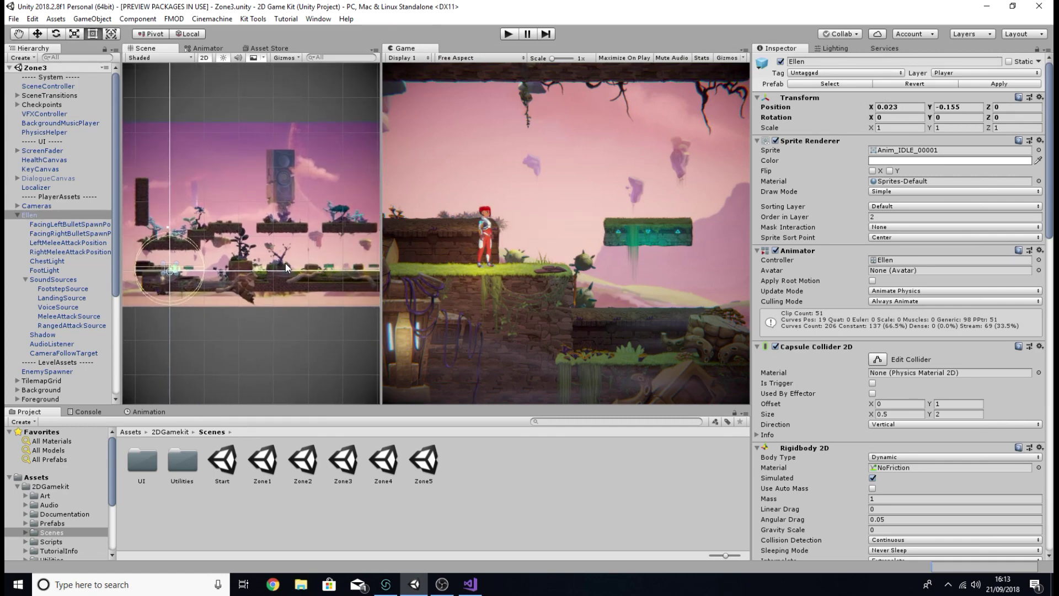
# Save PlayerCharacter.cs in Visual Studio, then switch to Unity and add an FMOD Studio Listener component to Ellen's AudioListener object
pyautogui.click(470, 584)
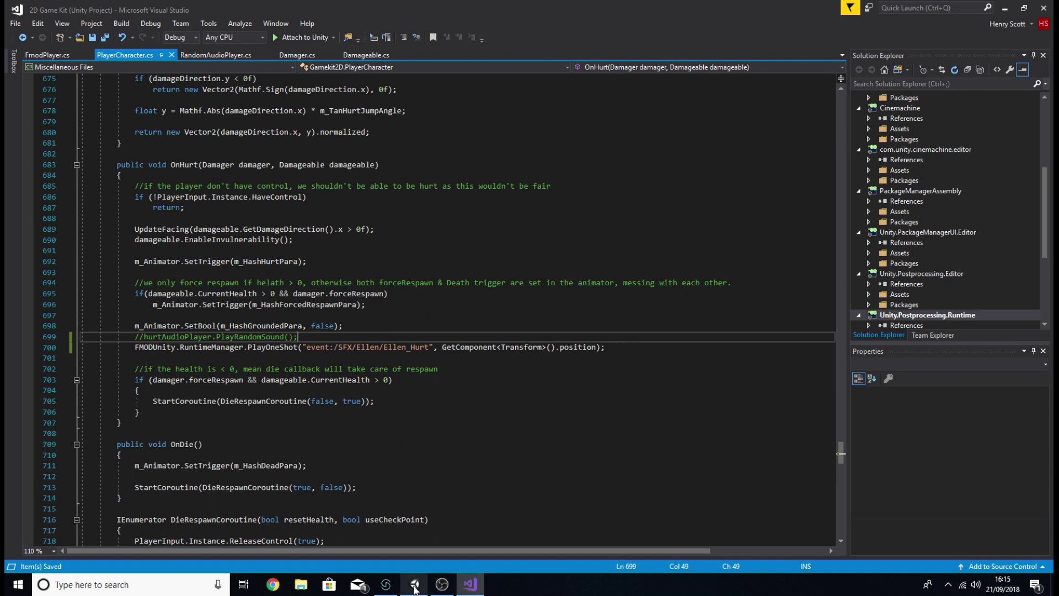
pyautogui.click(414, 584)
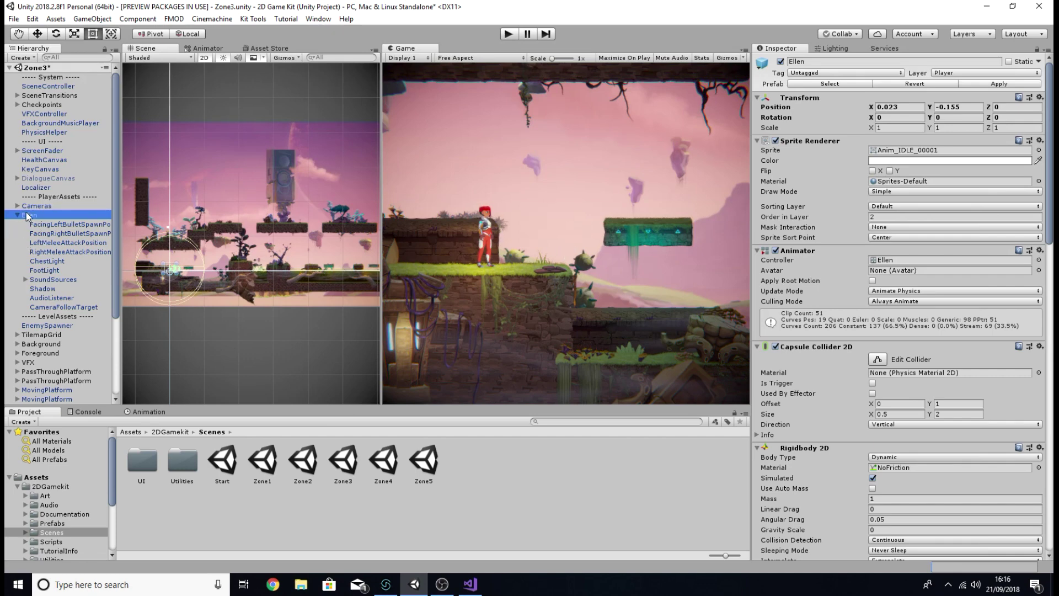
pyautogui.click(50, 298)
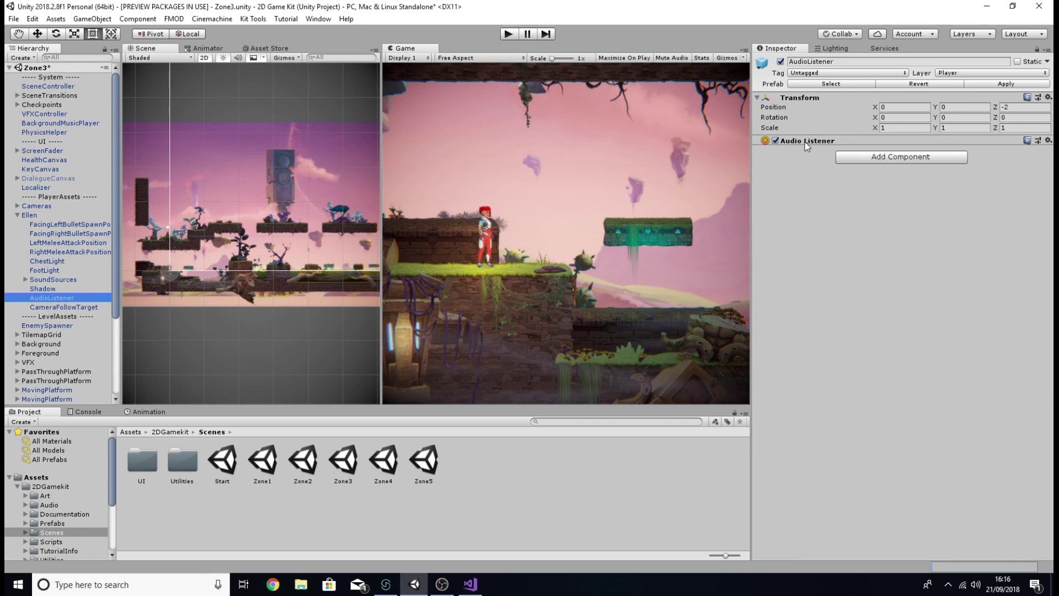
pyautogui.click(865, 157)
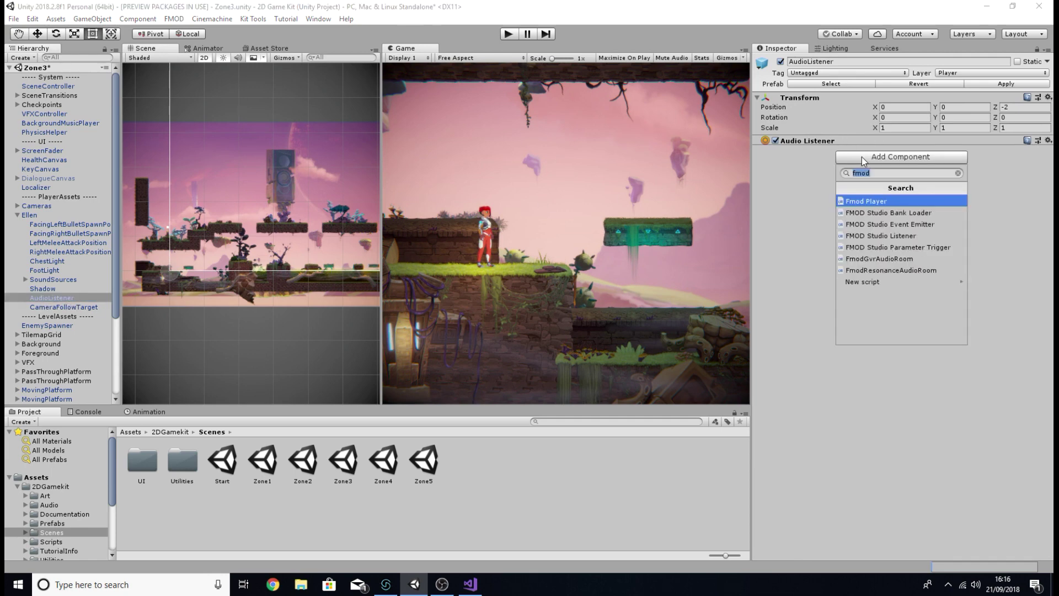
pyautogui.click(869, 236)
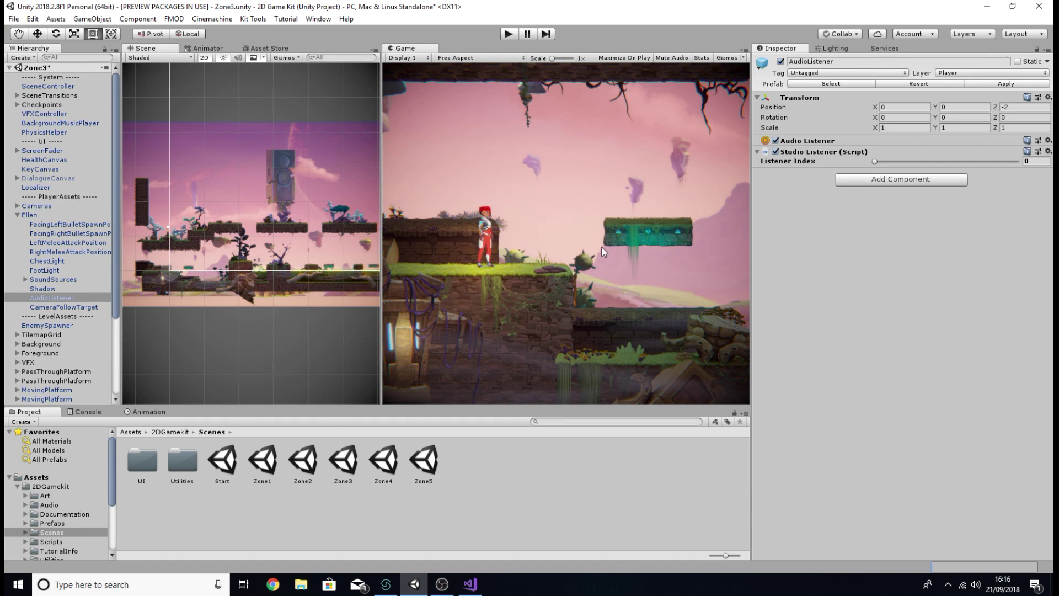
# Play-test Zone3, running and jumping Ellen across the platforms into the pit hazard to hear the hurt sound, and exit play mode
pyautogui.click(511, 36)
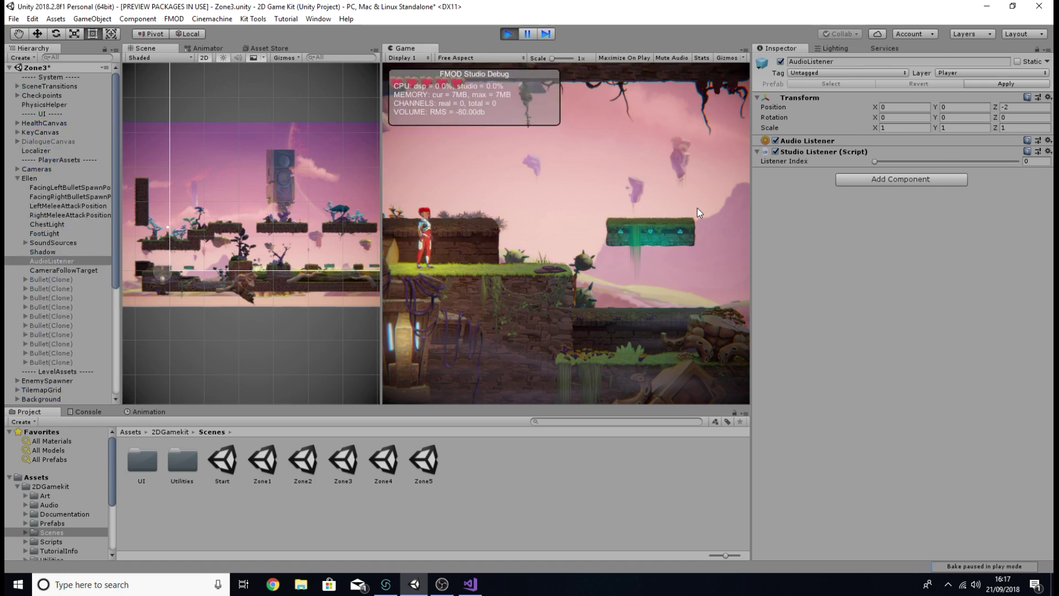
pyautogui.press('a')
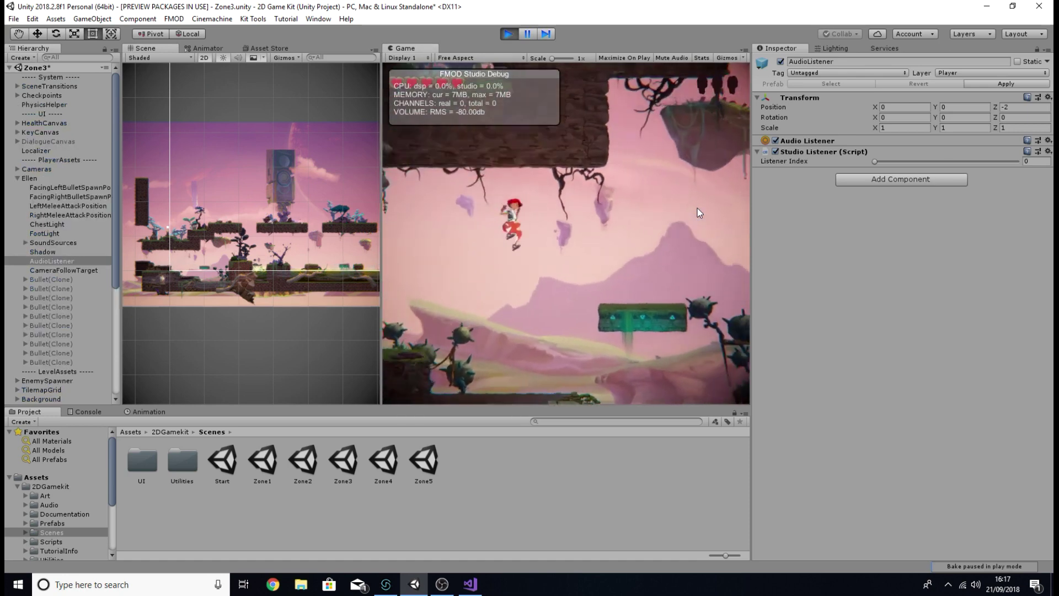
pyautogui.press('space')
pyautogui.press('d')
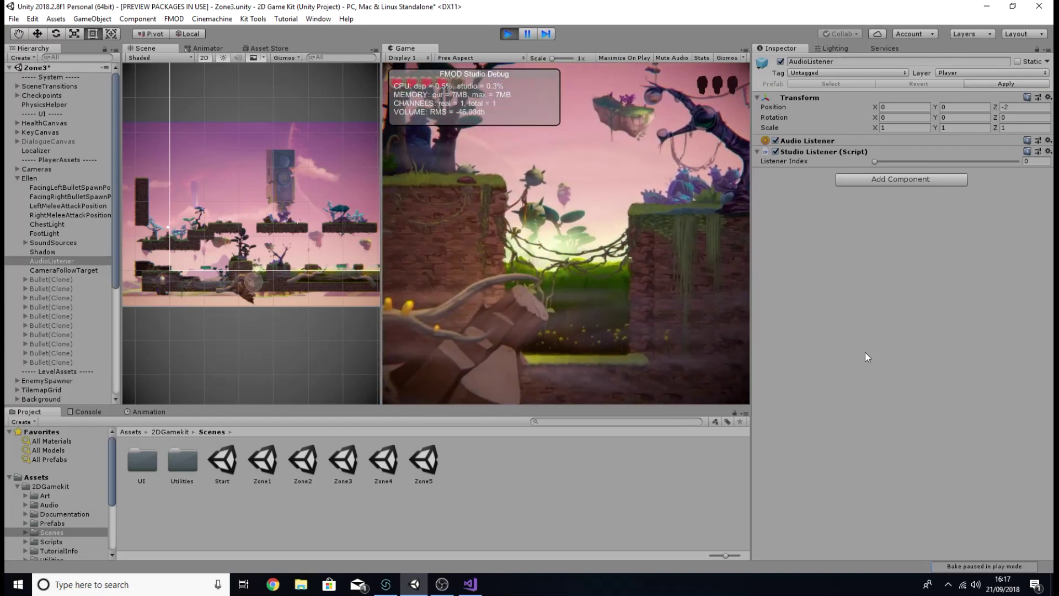
pyautogui.press('d')
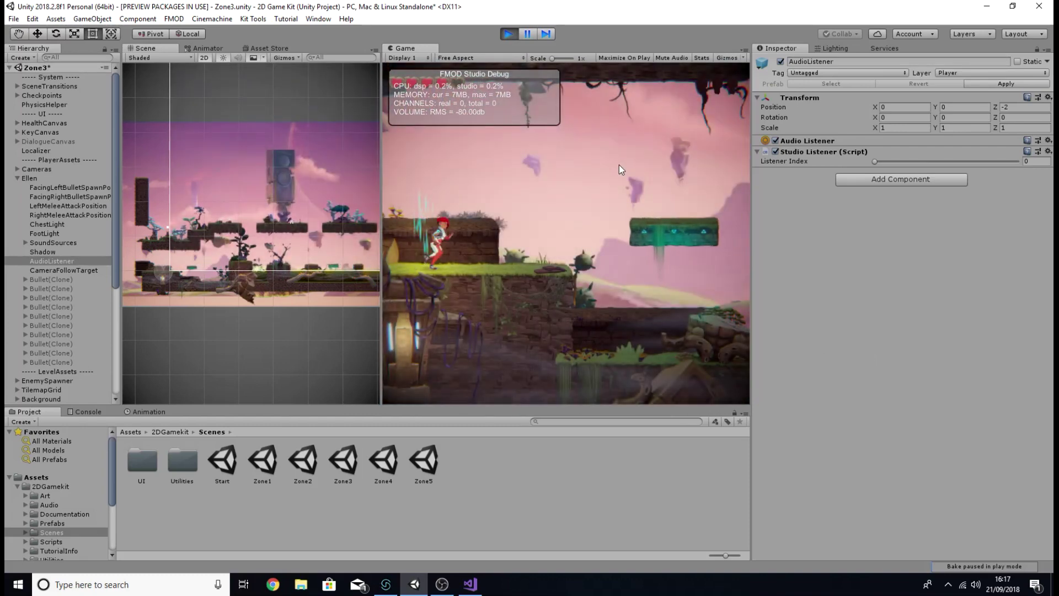
pyautogui.press('space')
pyautogui.press('d')
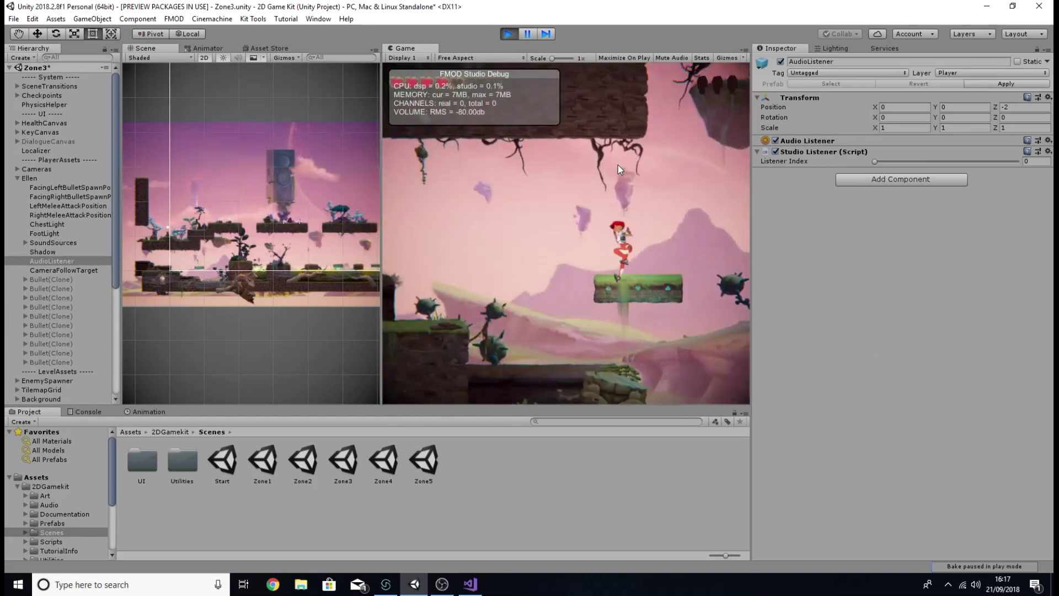
pyautogui.press('space')
pyautogui.press('d')
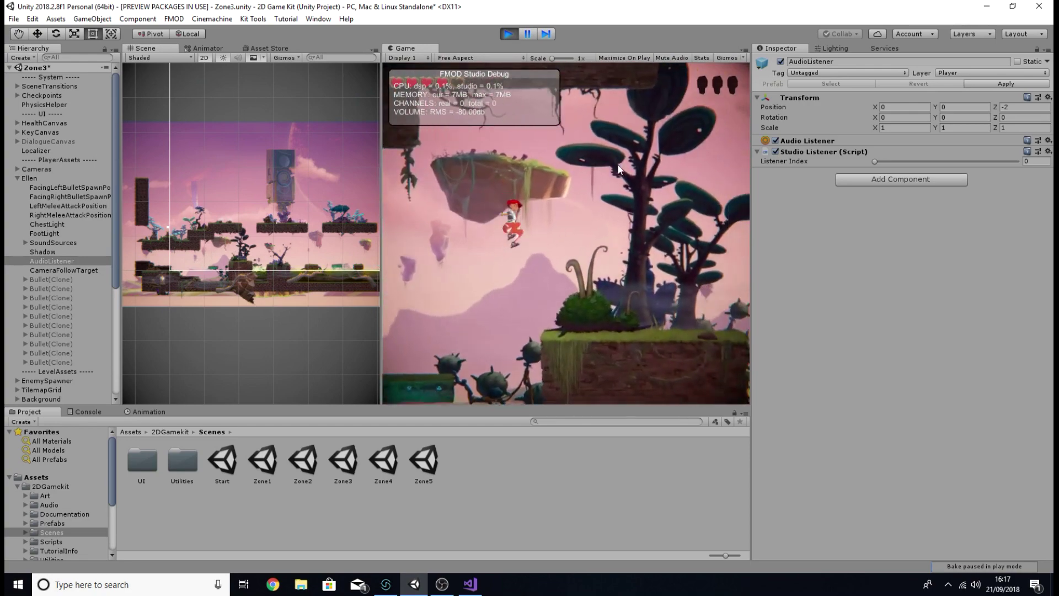
pyautogui.press('d')
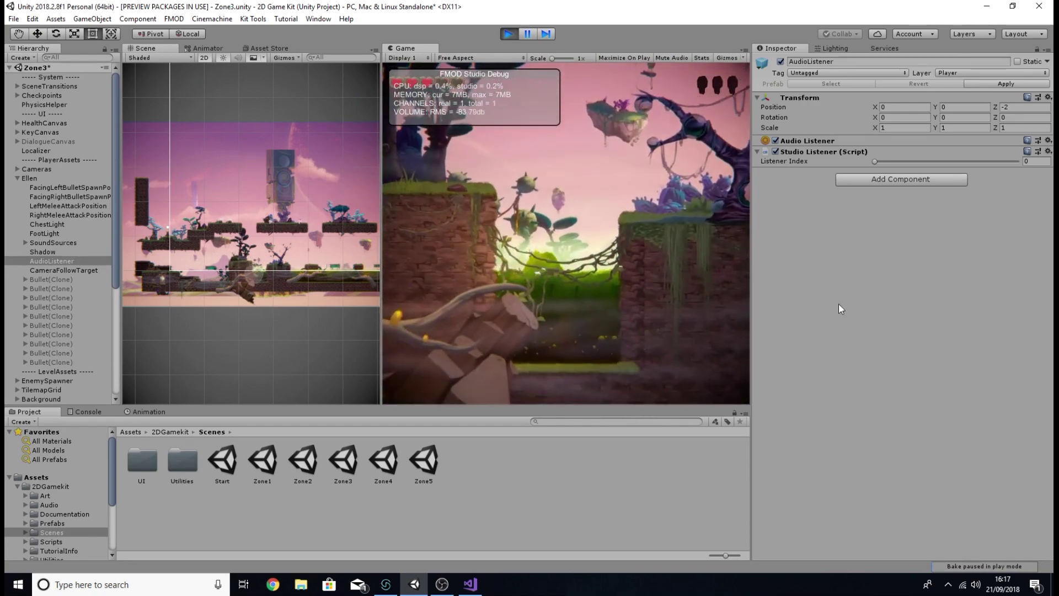
pyautogui.hotkey('ctrl', 'p')
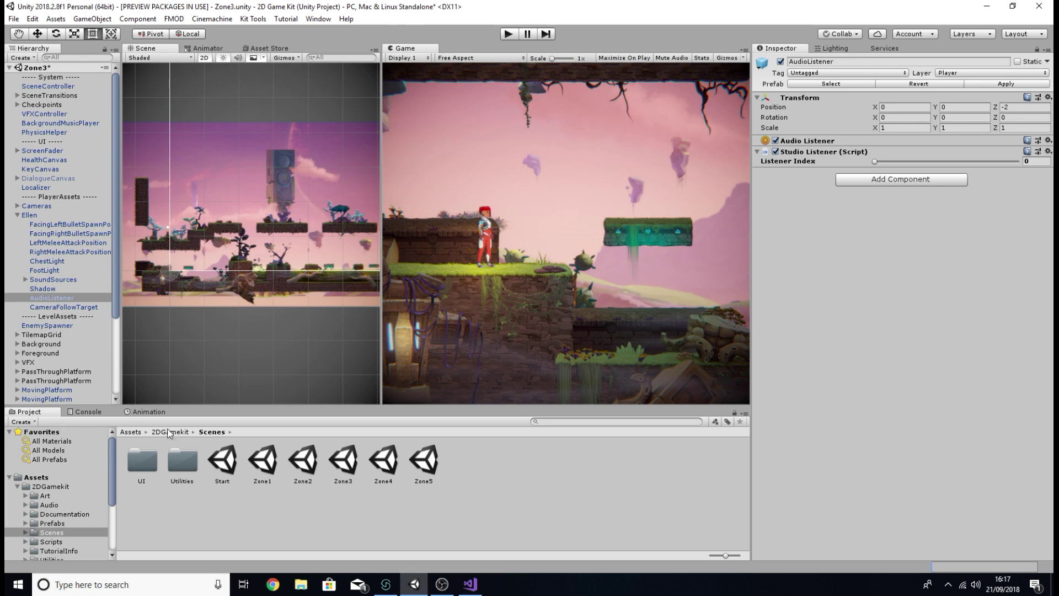
# Browse to 2DGamekit/Art/Animations/AnimationClips/Ellen in the project assets and select the Ellen_Melee1 clip
pyautogui.moveTo(111, 461); pyautogui.dragTo(113, 472)
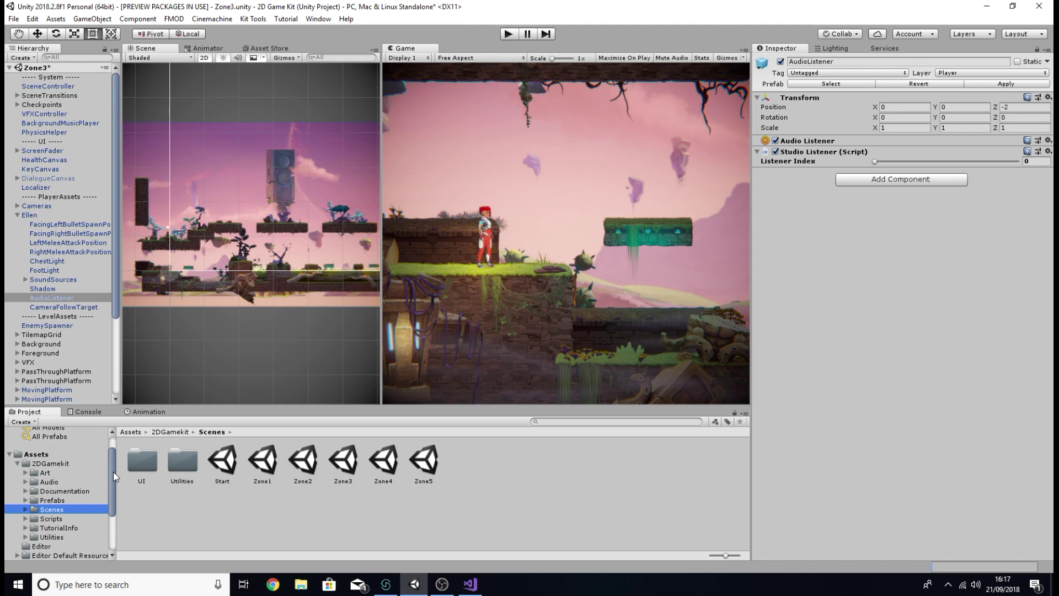
pyautogui.click(57, 463)
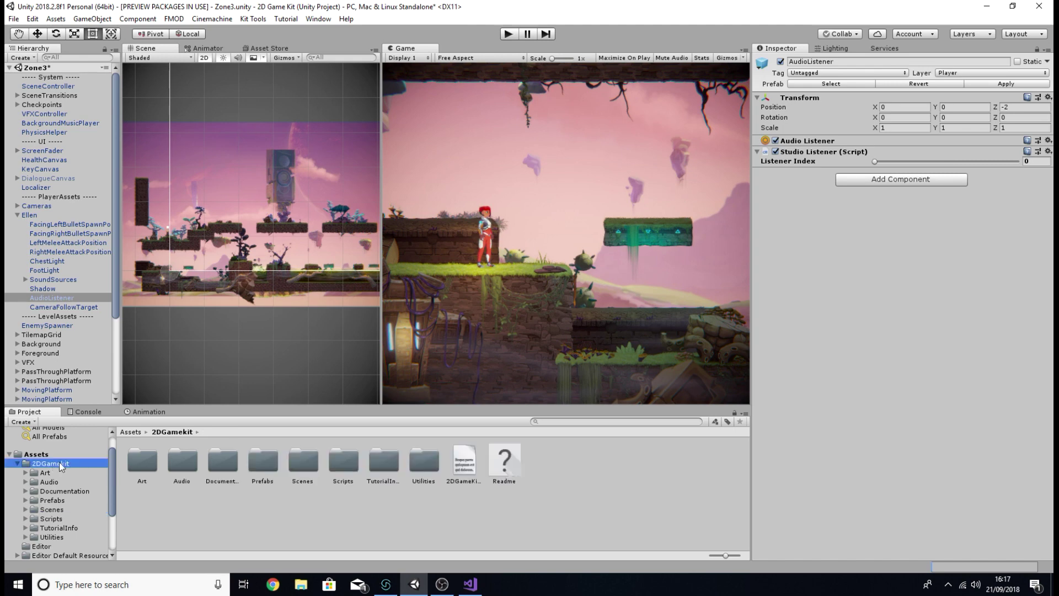
pyautogui.doubleClick(143, 461)
pyautogui.doubleClick(142, 462)
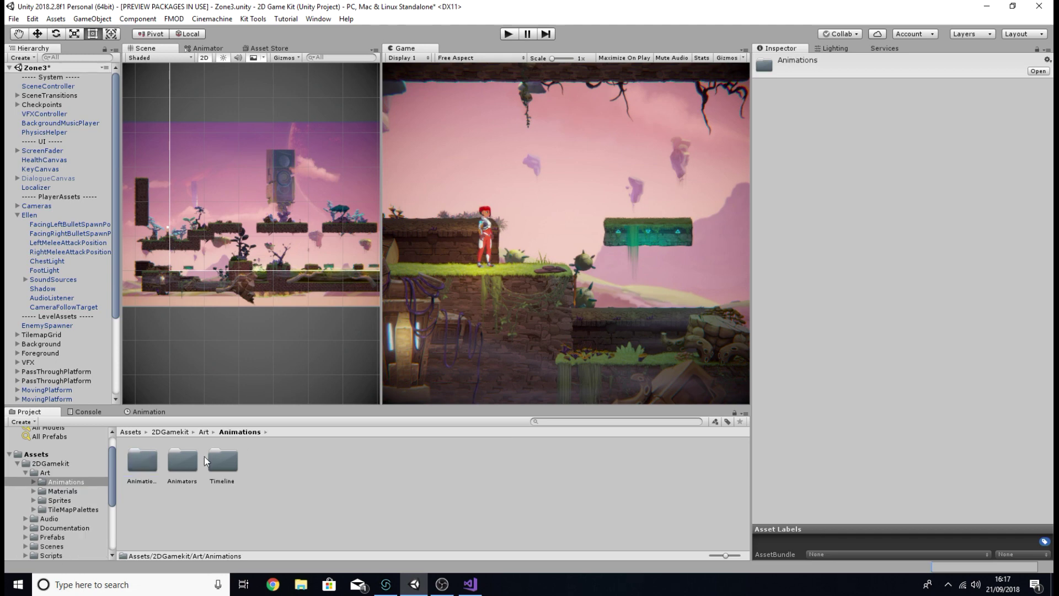
pyautogui.doubleClick(143, 463)
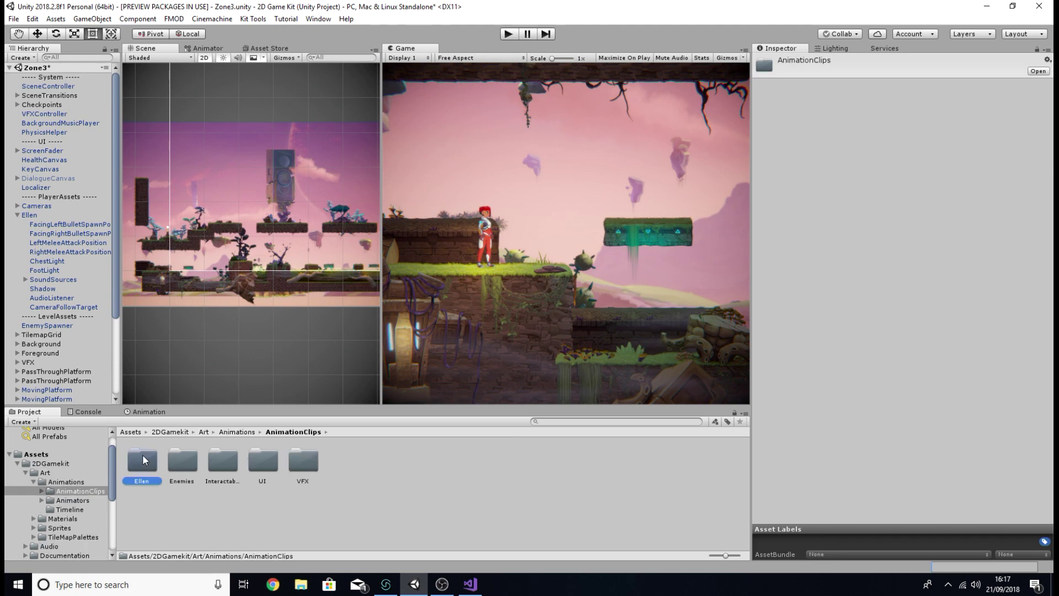
pyautogui.doubleClick(143, 463)
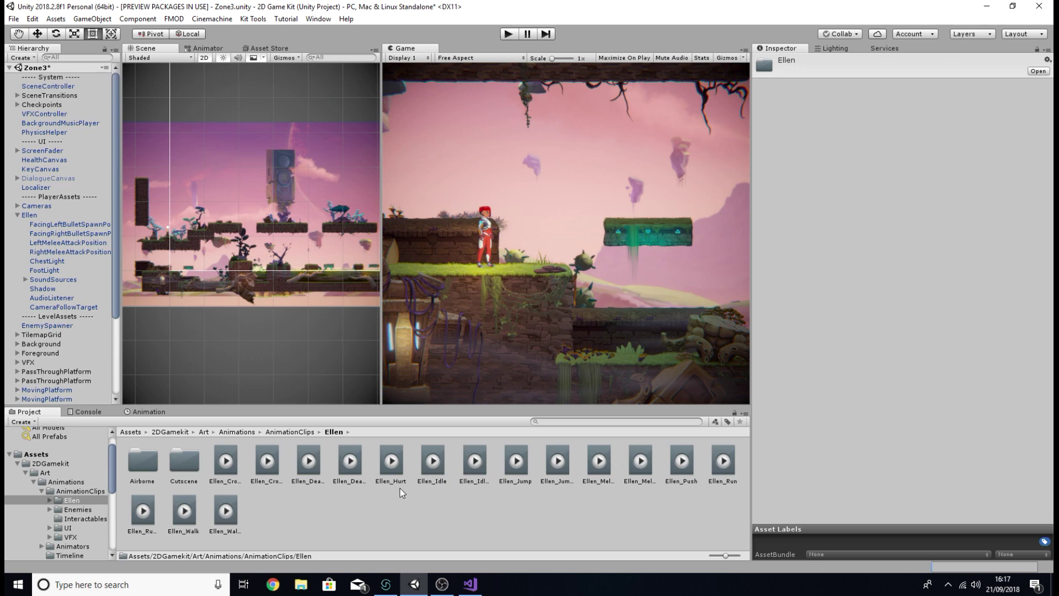
pyautogui.click(593, 465)
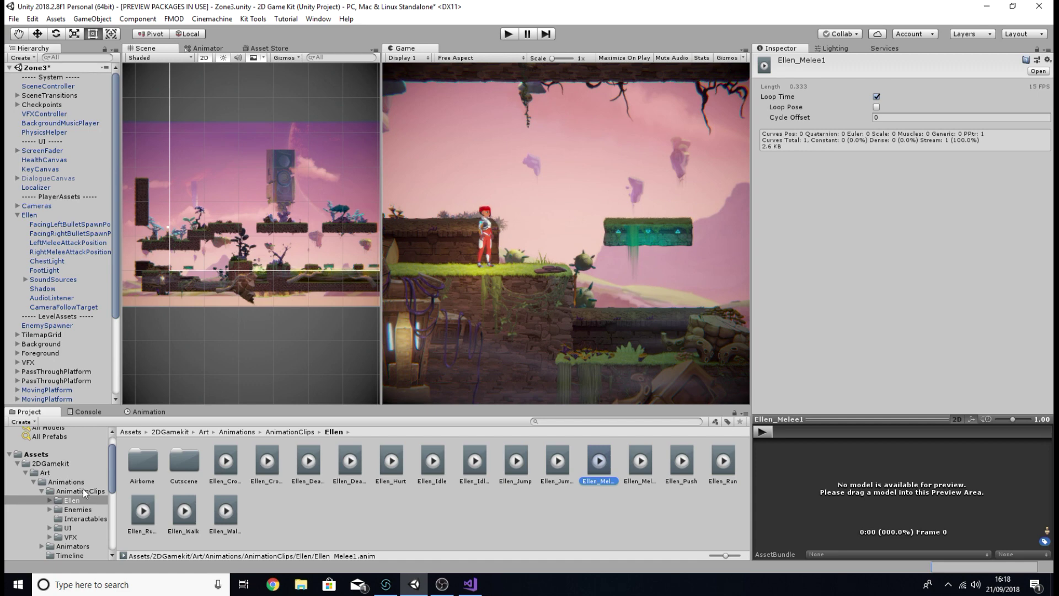
pyautogui.click(55, 465)
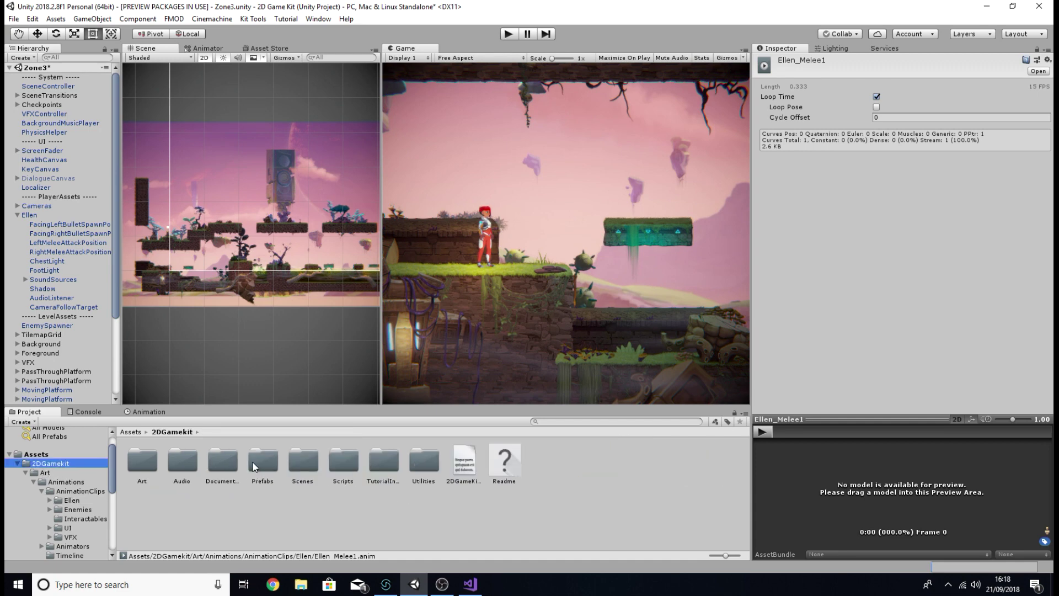
pyautogui.click(267, 469)
pyautogui.doubleClick(268, 468)
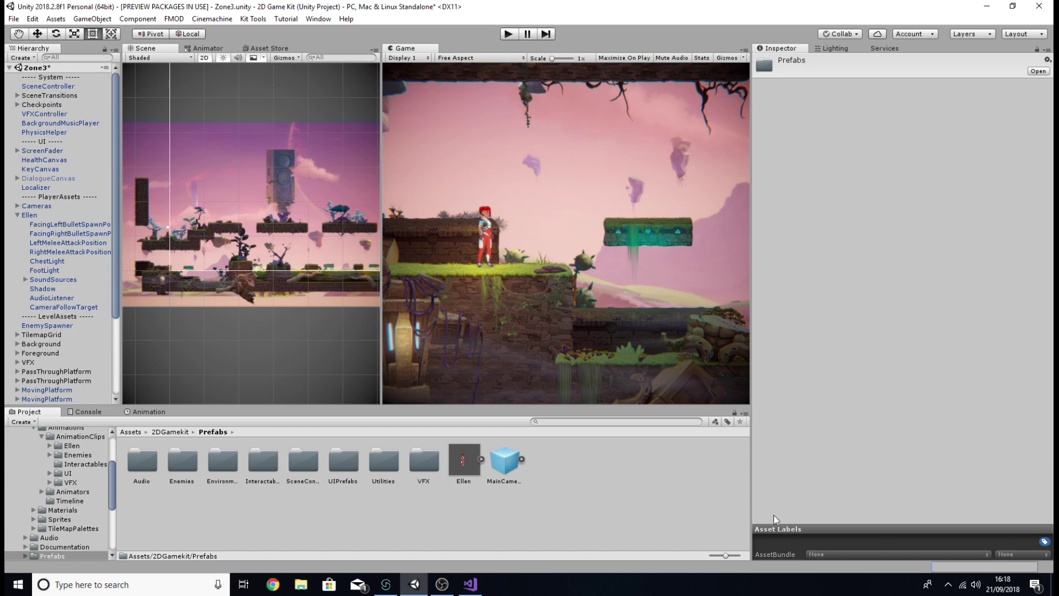
pyautogui.scroll(3, 33, 485)
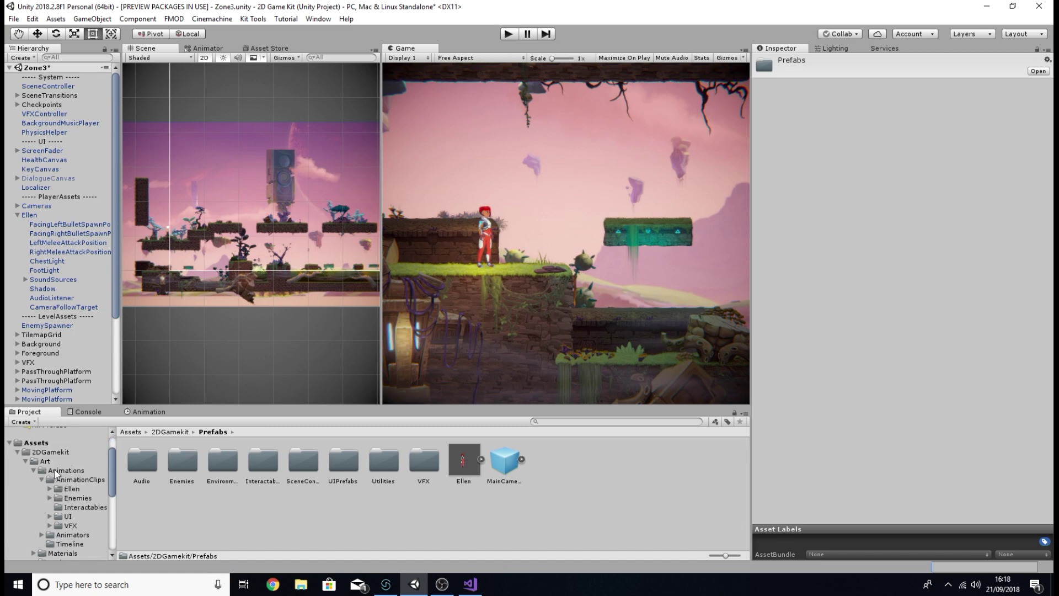
pyautogui.click(68, 471)
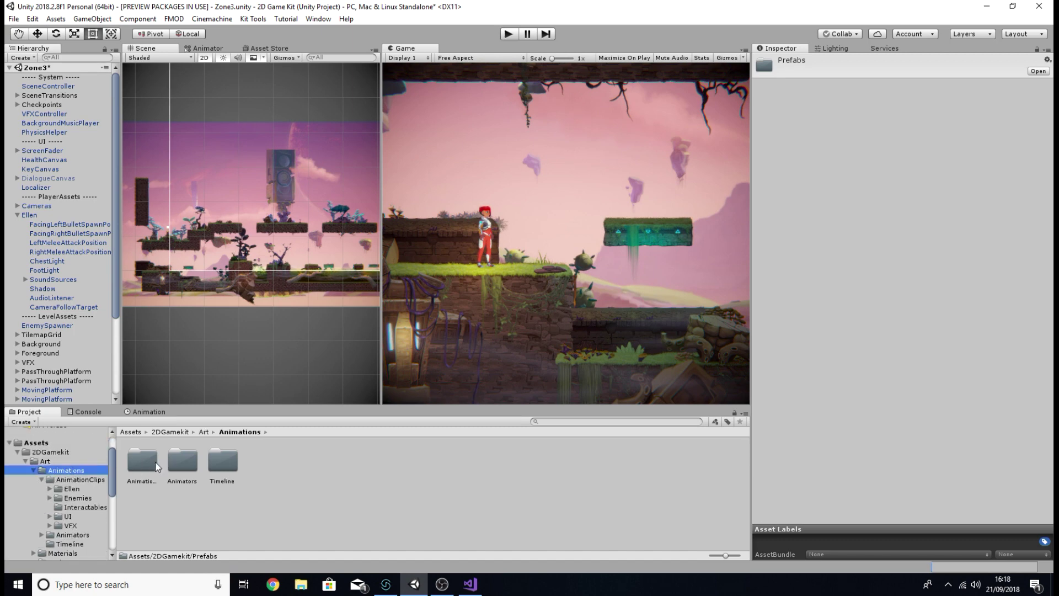
pyautogui.doubleClick(144, 465)
pyautogui.doubleClick(148, 463)
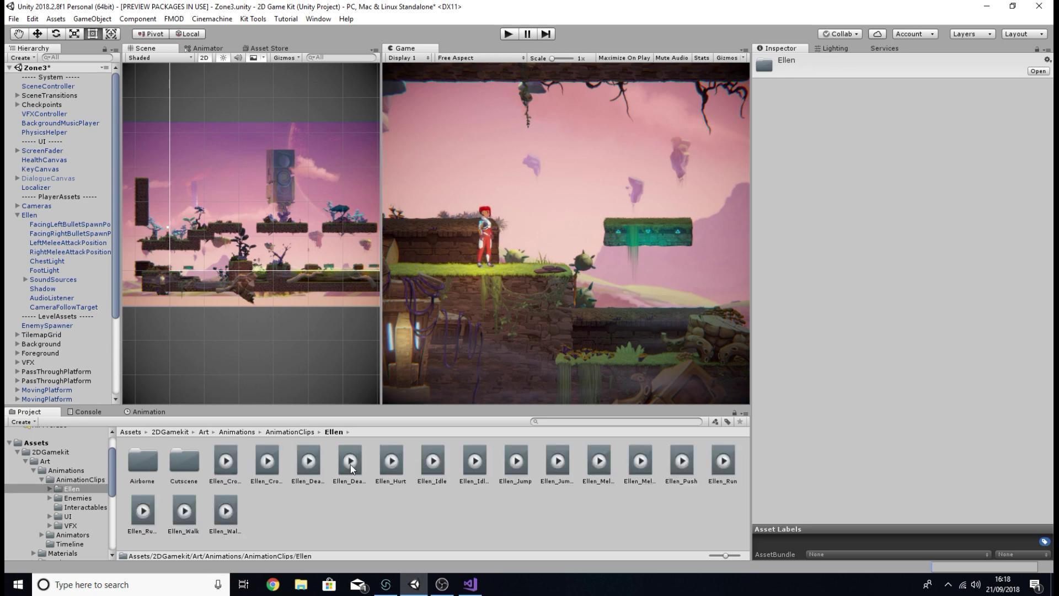
pyautogui.click(596, 461)
# Assign the Ellen prefab from the Prefabs folder as the preview model for Ellen_Melee1 and enlarge the preview area
pyautogui.scroll(-5, 69, 497)
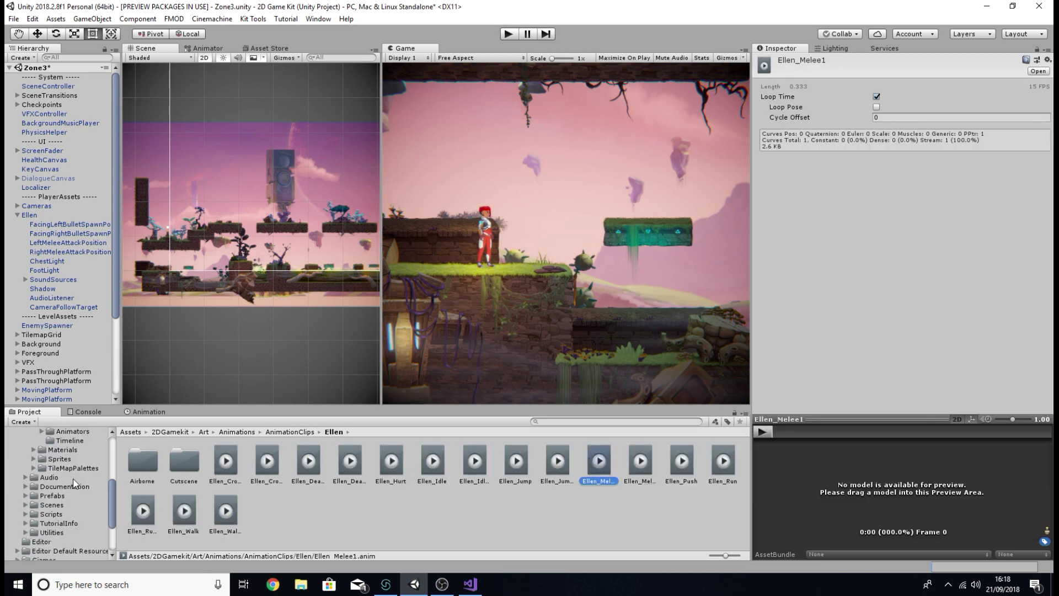
pyautogui.click(53, 496)
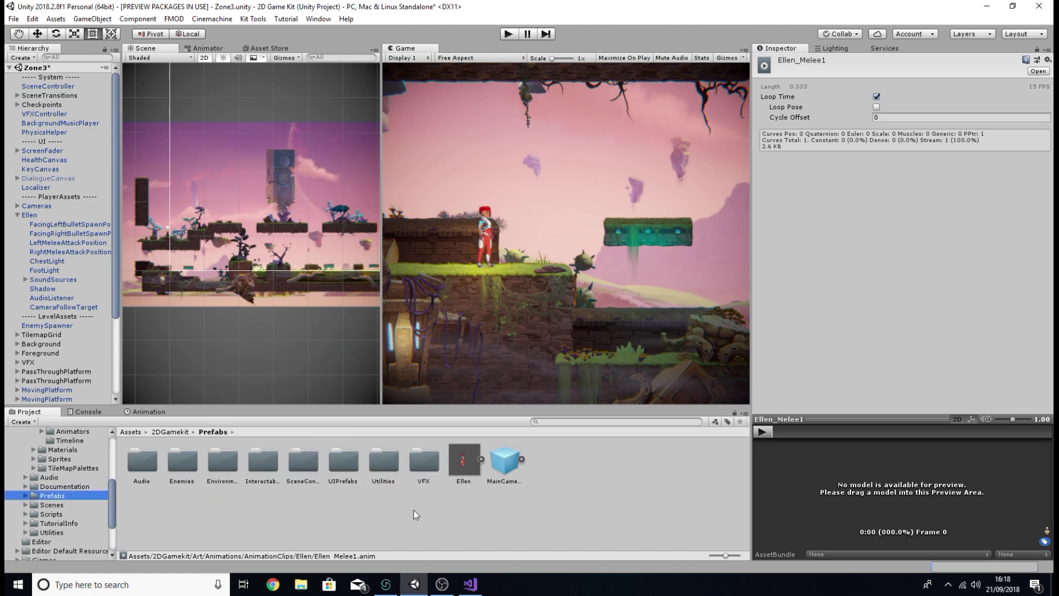
pyautogui.click(464, 456)
pyautogui.moveTo(465, 456); pyautogui.dragTo(913, 483)
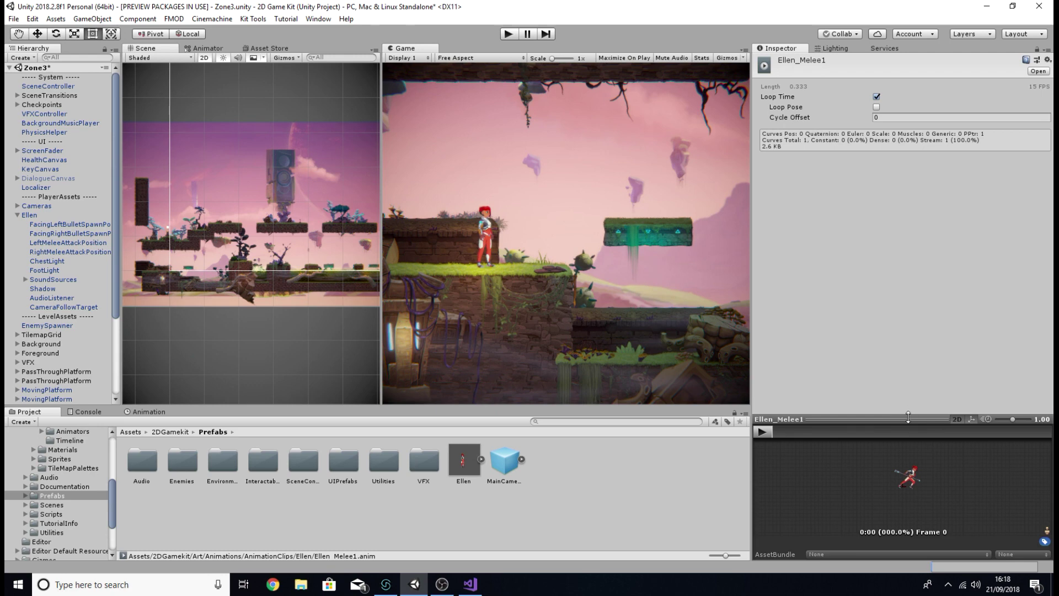
pyautogui.moveTo(908, 418); pyautogui.dragTo(908, 342)
pyautogui.moveTo(903, 447); pyautogui.dragTo(917, 444)
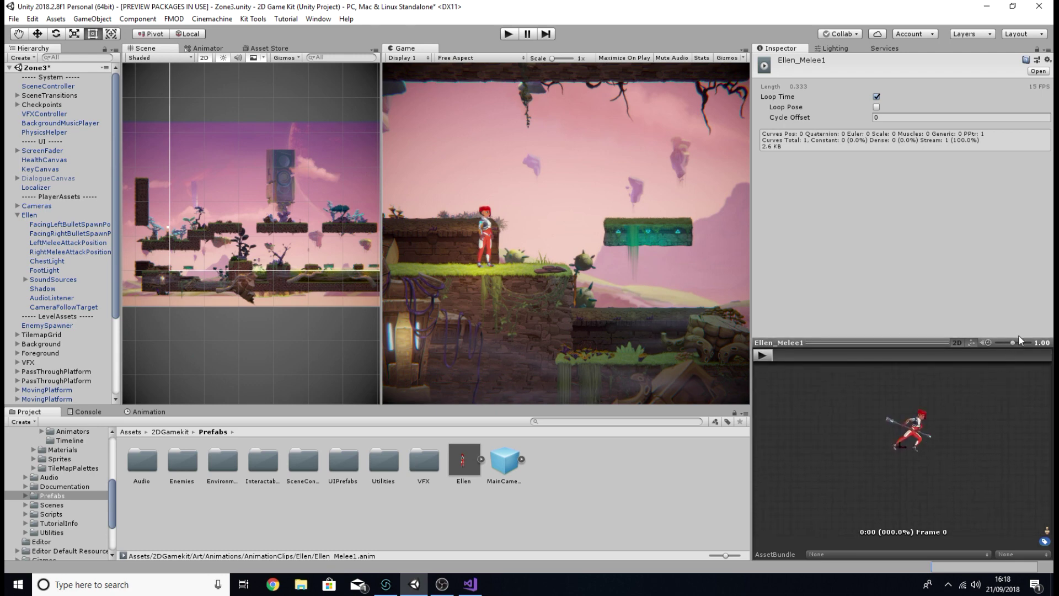
# Play the Ellen_Melee1 preview at 1.04 speed, pause it, and scrub back to frame 0 to examine the staff swing
pyautogui.moveTo(1015, 342); pyautogui.dragTo(1011, 341)
pyautogui.click(766, 355)
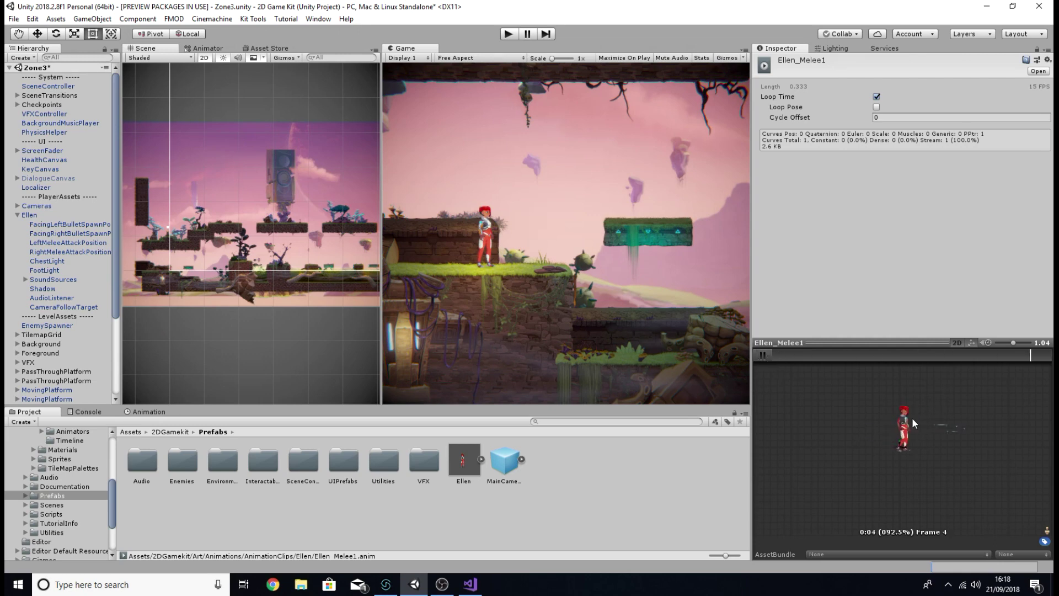
pyautogui.click(763, 355)
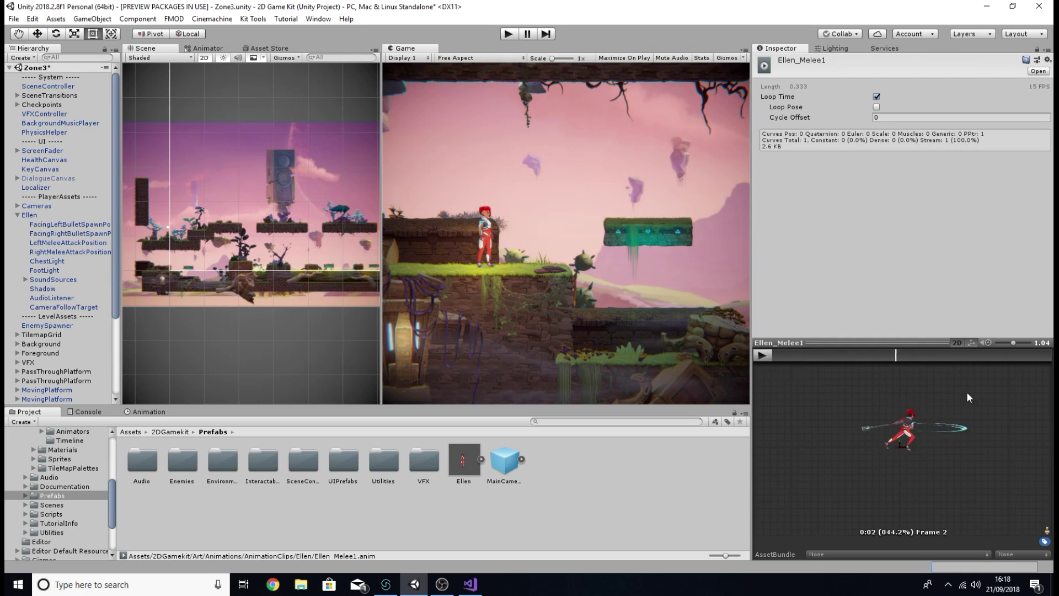
pyautogui.moveTo(904, 353); pyautogui.dragTo(772, 355)
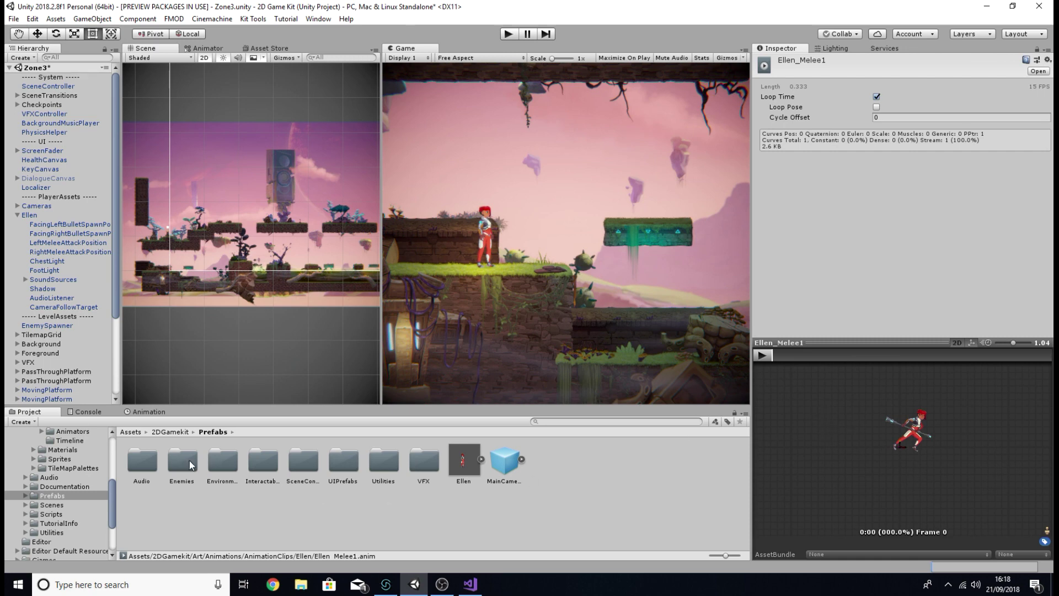
# Reselect the Ellen_Melee1 clip in the AnimationClips/Ellen folder and show its keyframes in the Animation window
pyautogui.scroll(5, 69, 481)
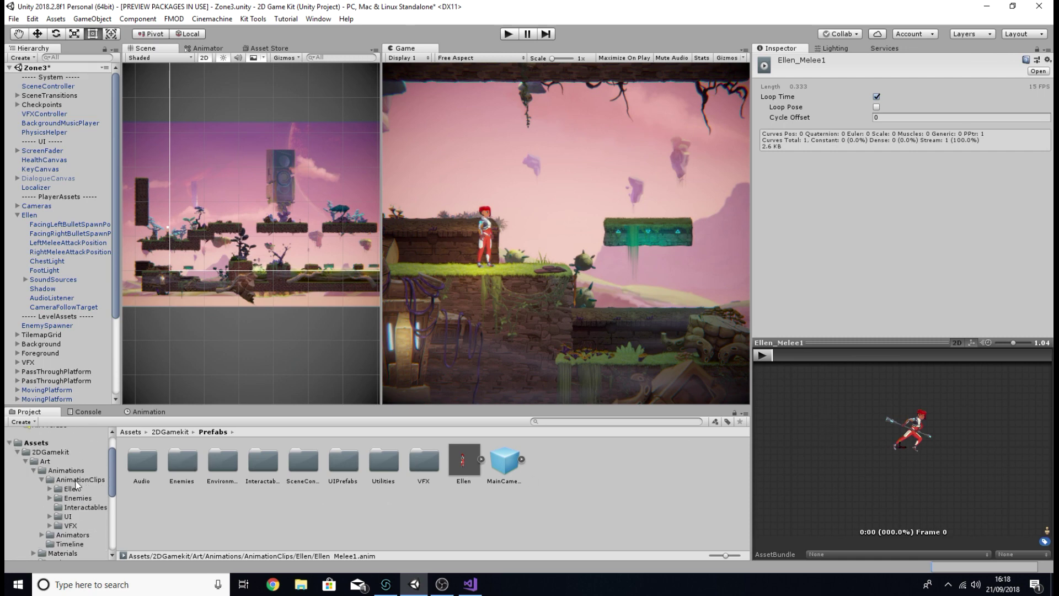
pyautogui.click(76, 480)
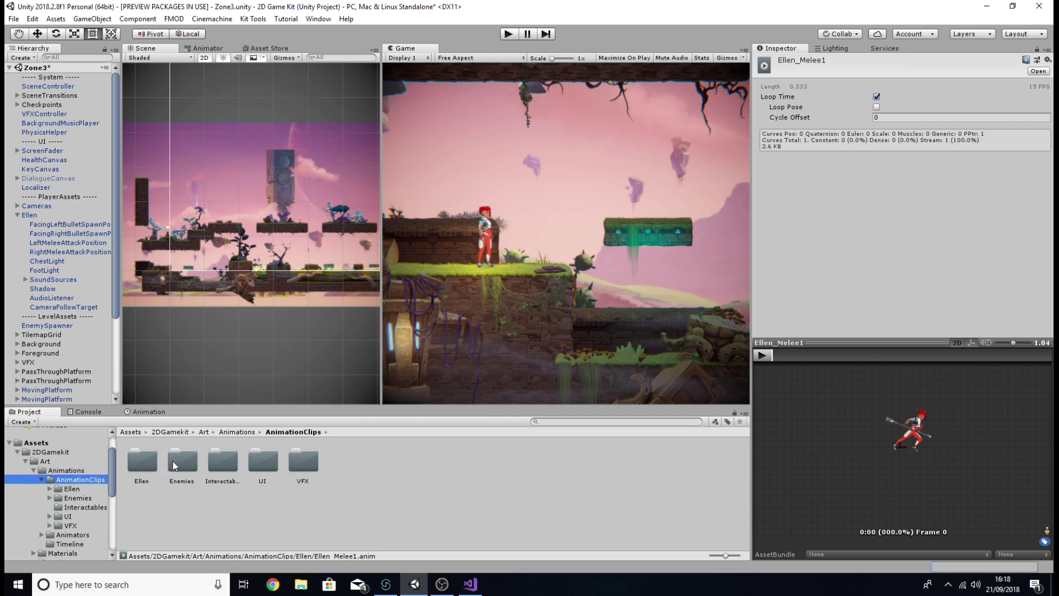
pyautogui.click(70, 489)
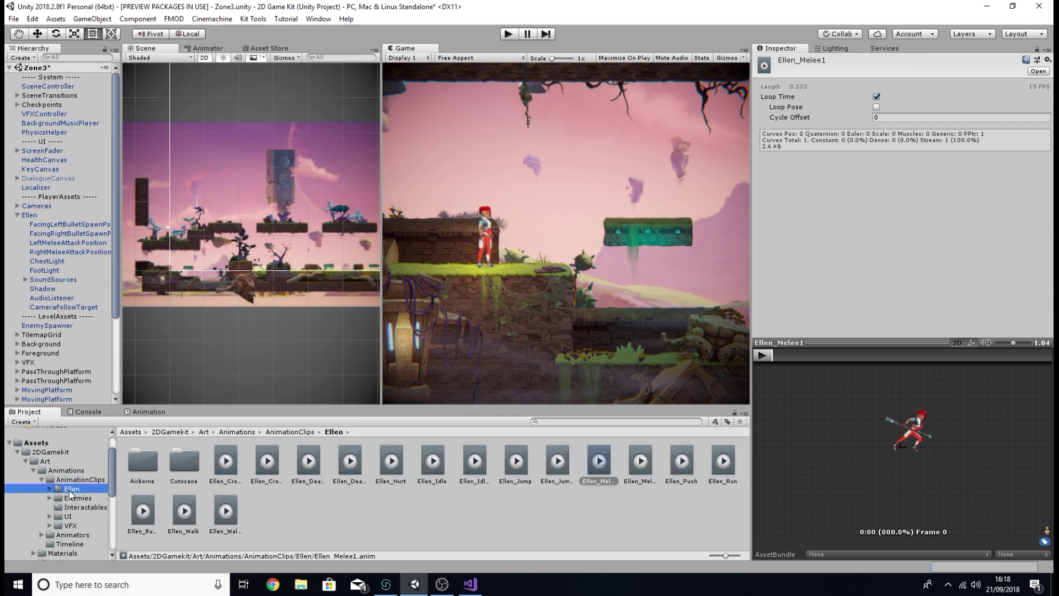
pyautogui.click(599, 467)
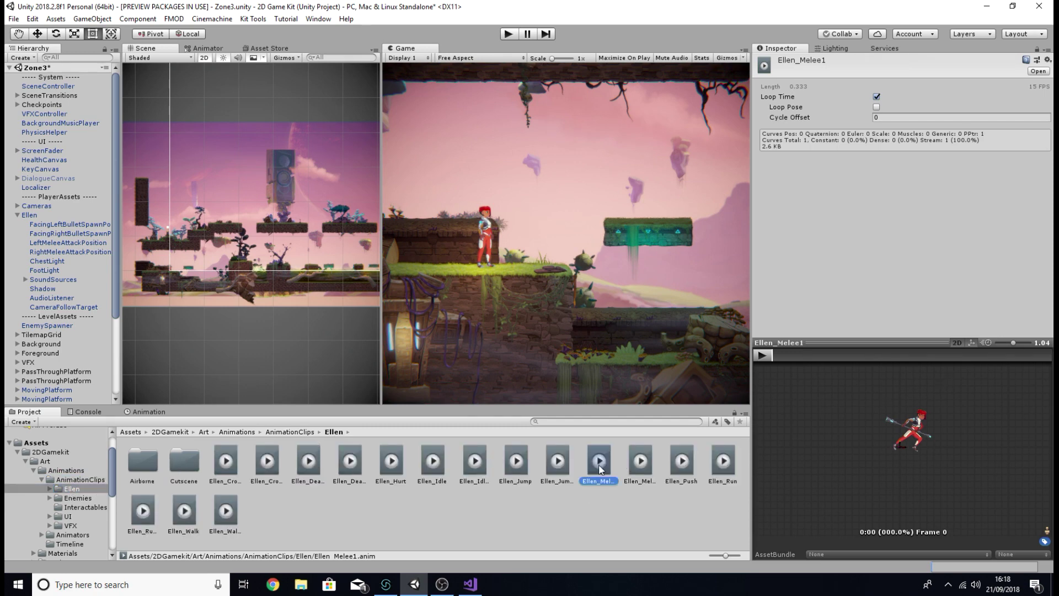
pyautogui.click(145, 413)
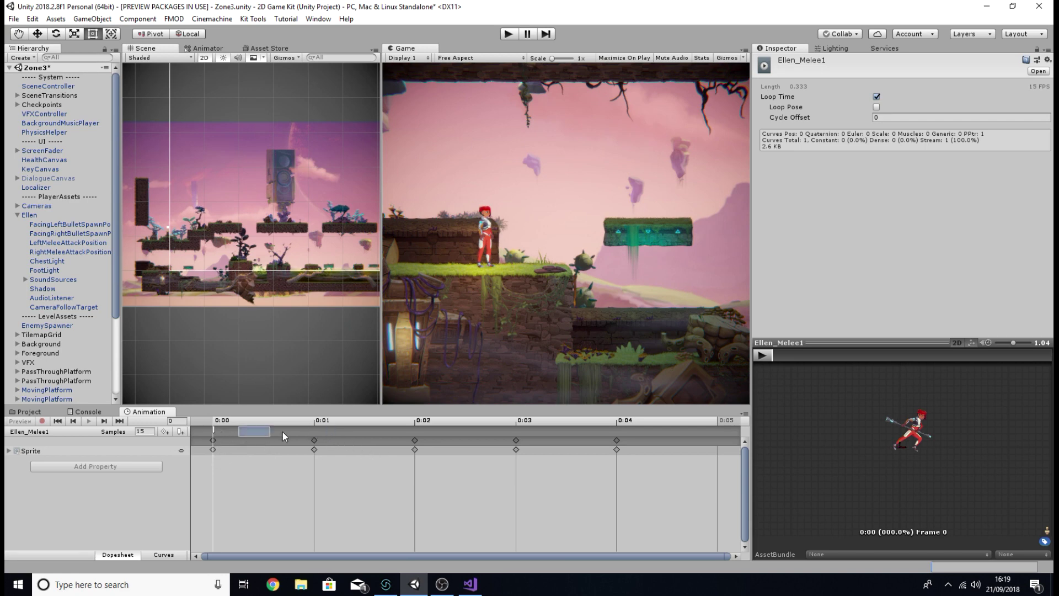
pyautogui.moveTo(283, 433); pyautogui.dragTo(285, 434)
# Try adding an animation event at frame 1 of Ellen_Melee1 after checking that frame in the preview, and remove the event
pyautogui.click(316, 424)
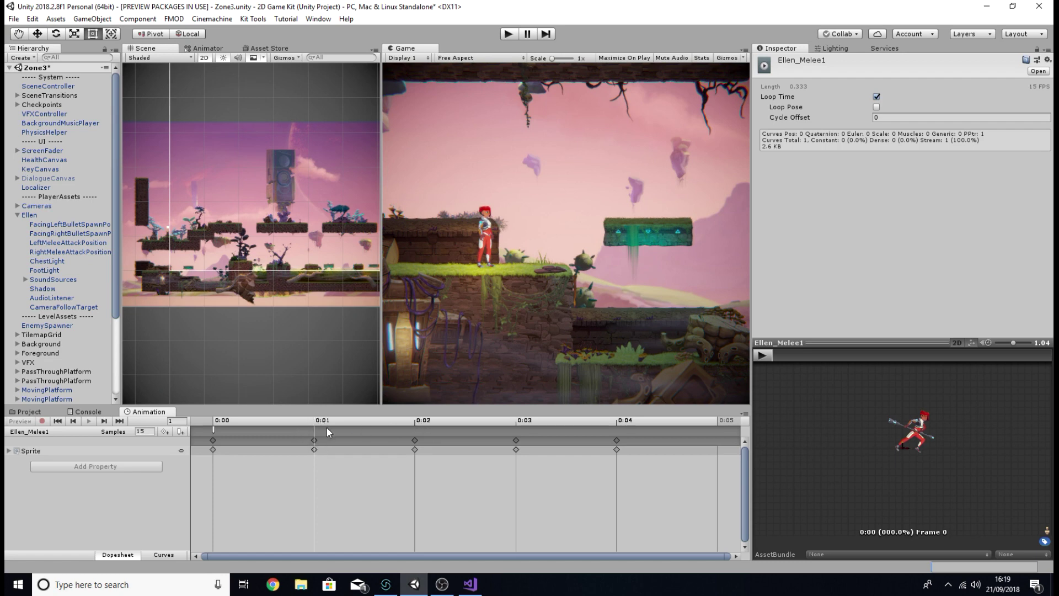
pyautogui.click(764, 355)
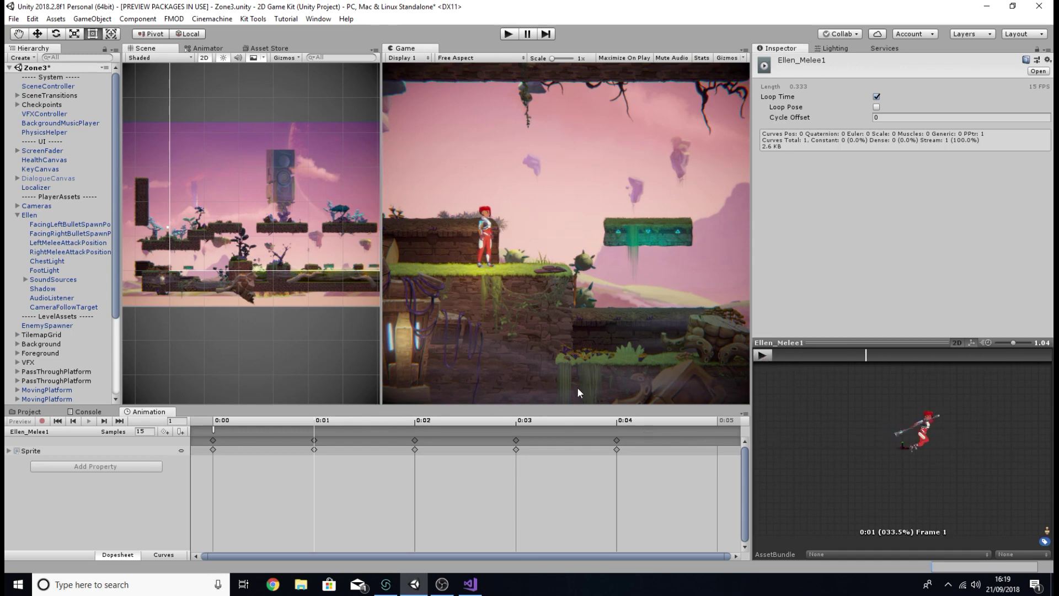
pyautogui.click(181, 433)
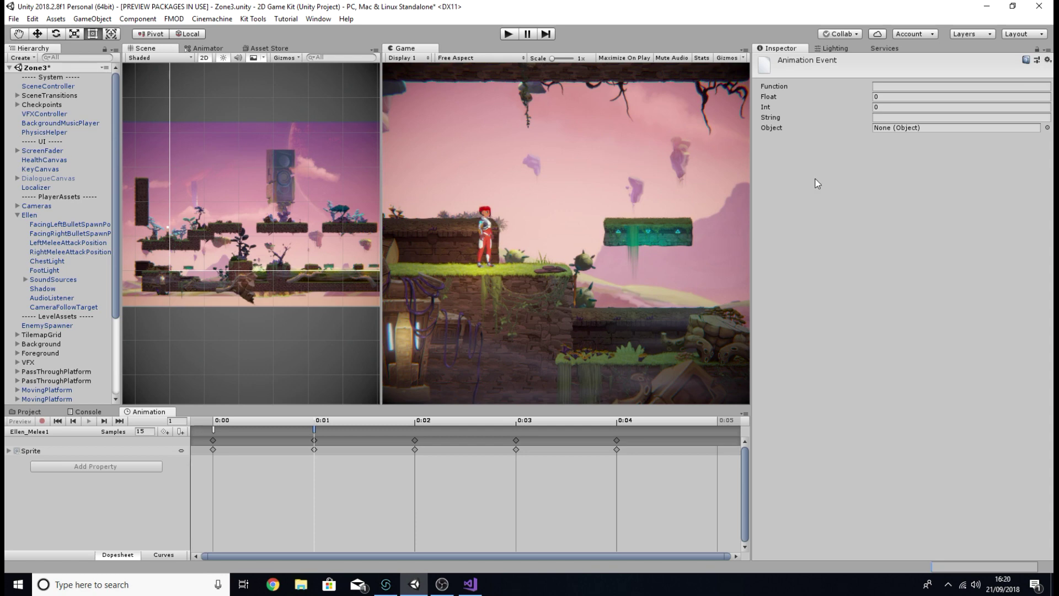
pyautogui.click(222, 436)
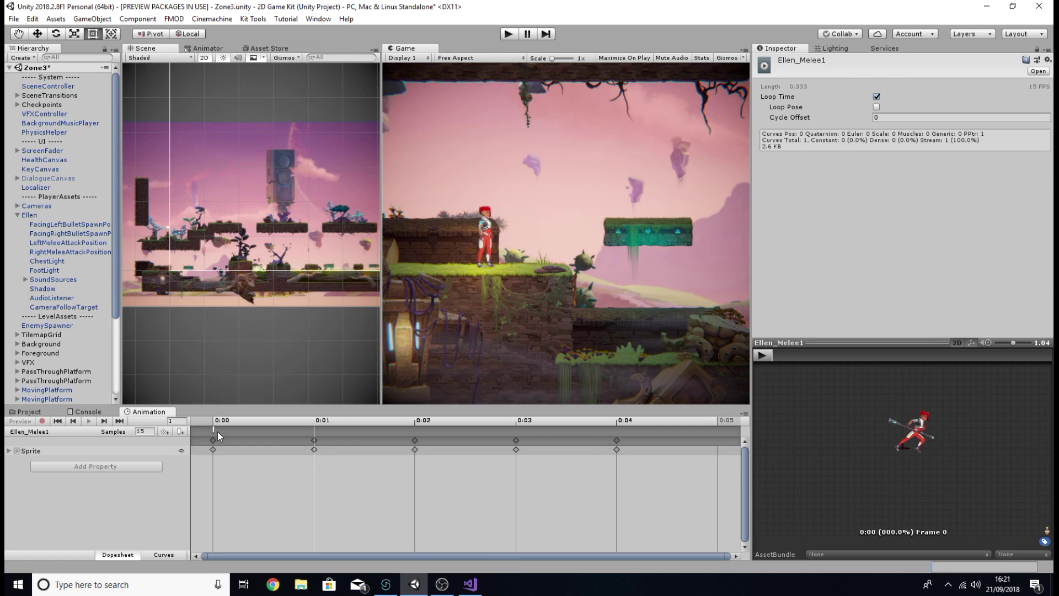
# Add the Fmod Player script component to the Ellen object in the scene
pyautogui.click(26, 214)
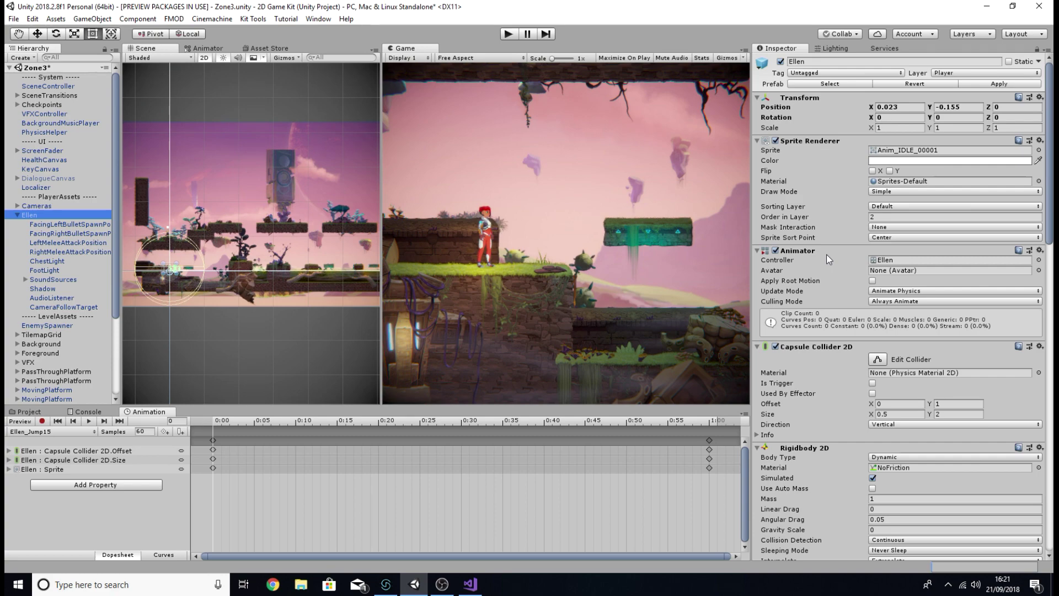
pyautogui.scroll(-10, 858, 256)
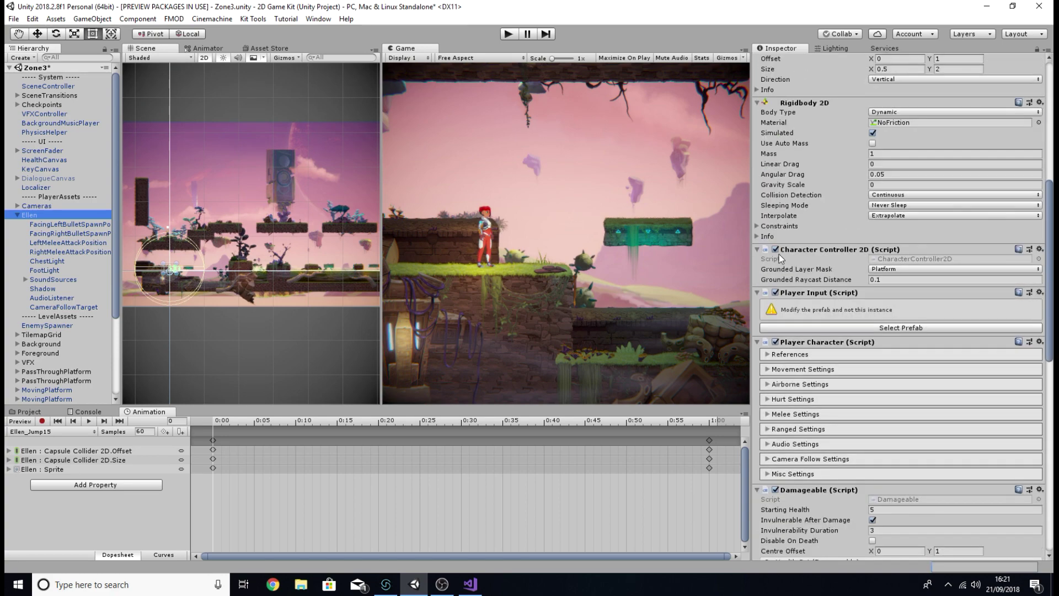
pyautogui.scroll(10, 779, 254)
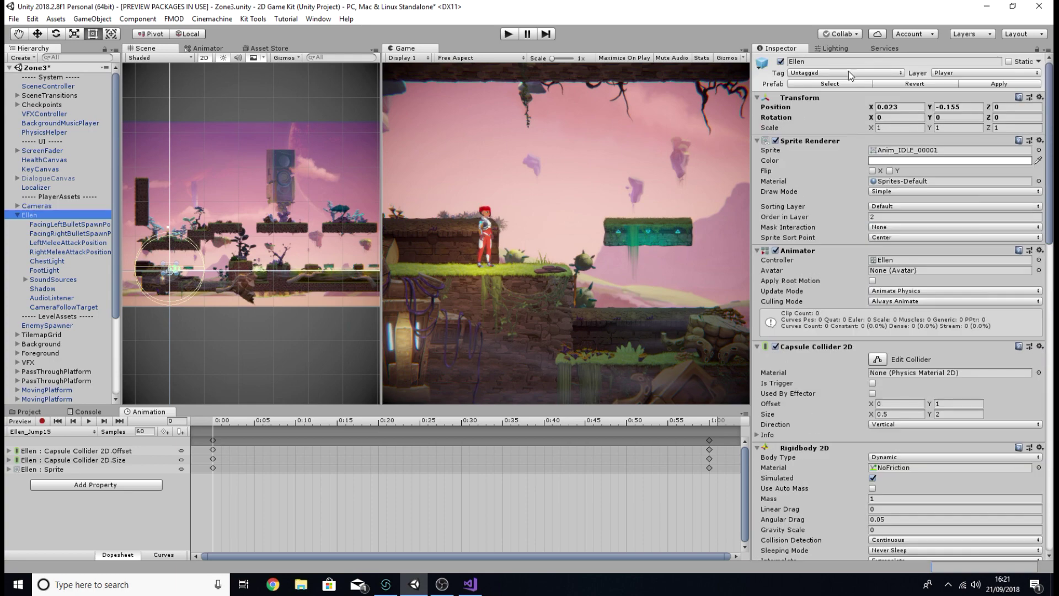
pyautogui.scroll(-10, 800, 256)
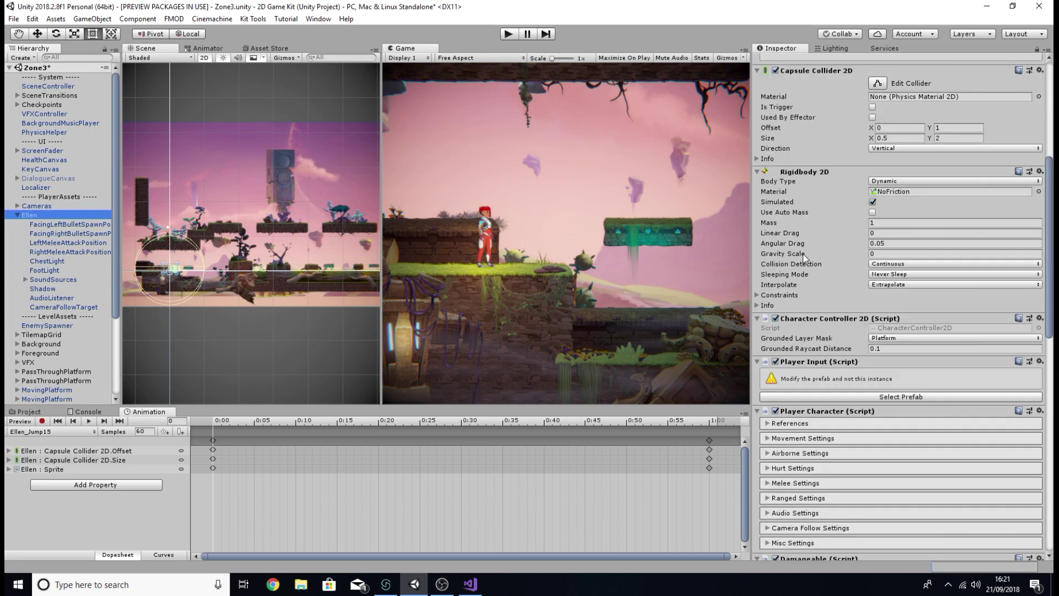
pyautogui.scroll(-15, 804, 257)
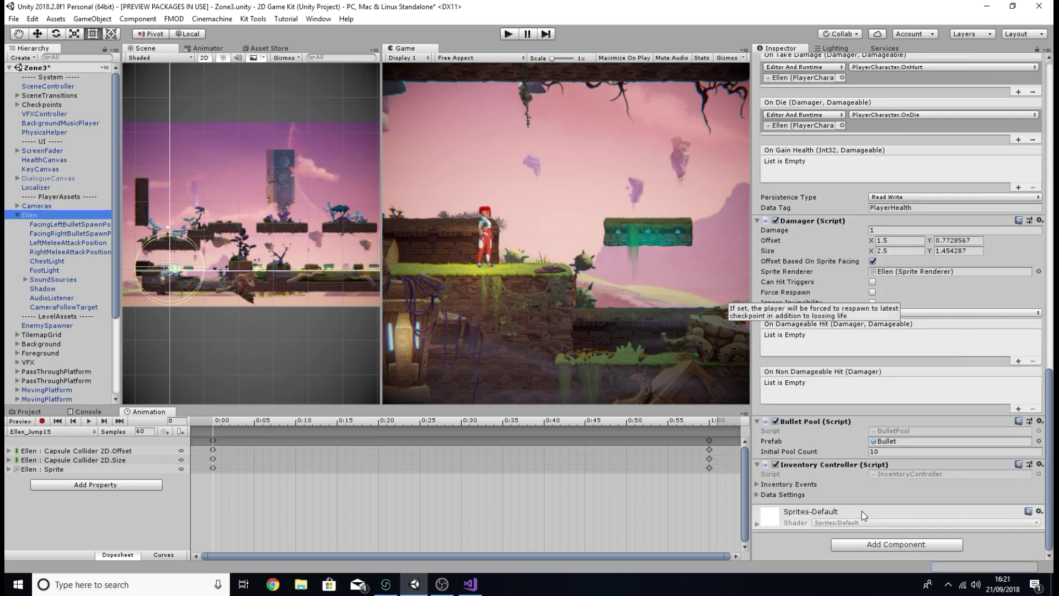
pyautogui.click(864, 547)
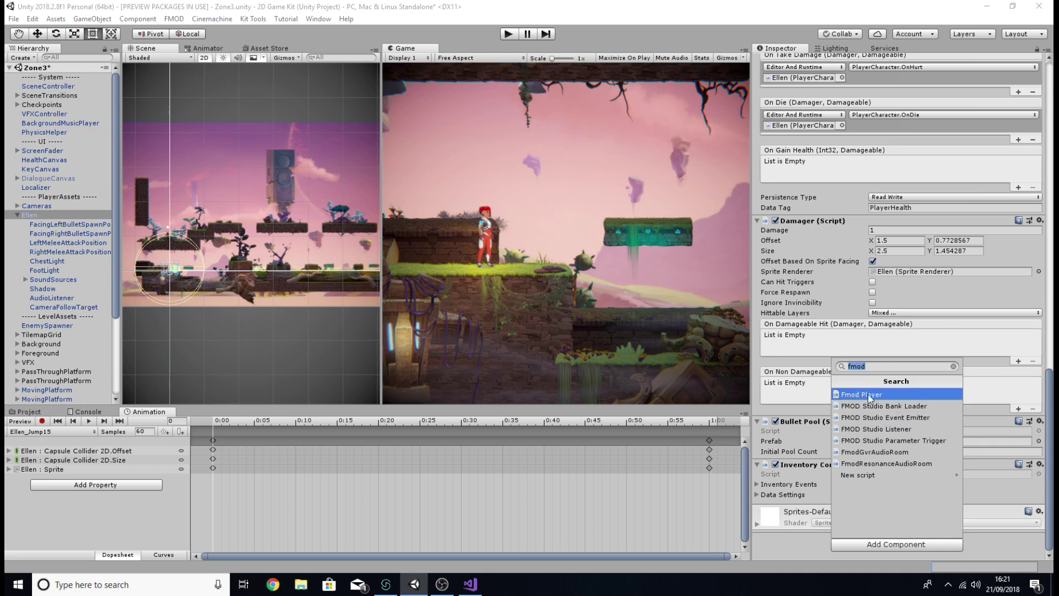
pyautogui.click(901, 393)
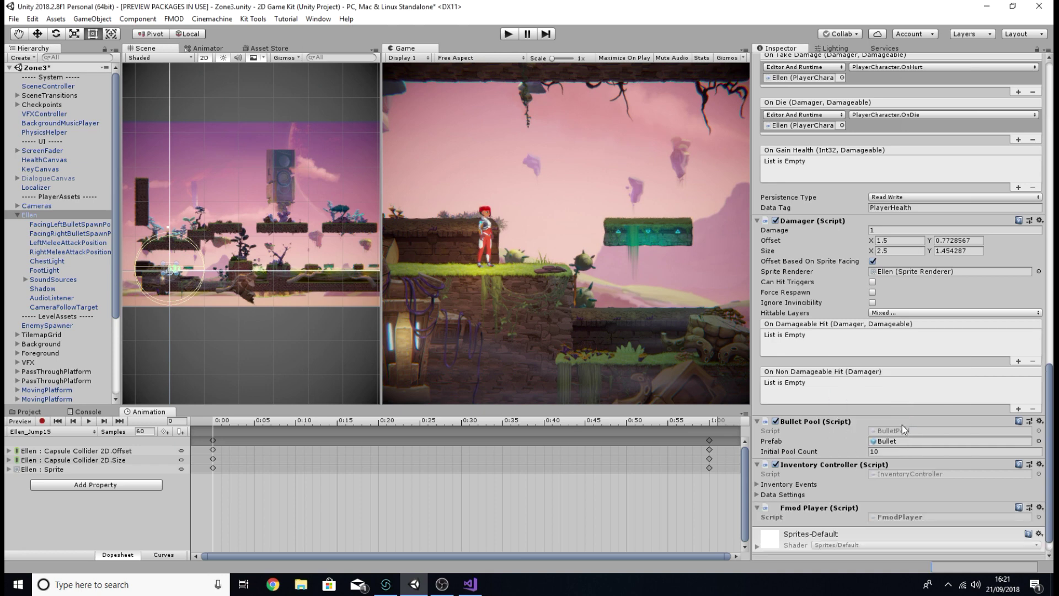
# Open the Fmod Player script for editing in Visual Studio and examine the string parameter of its PlaySound method
pyautogui.scroll(-1, 855, 481)
pyautogui.rightClick(815, 486)
pyautogui.click(850, 477)
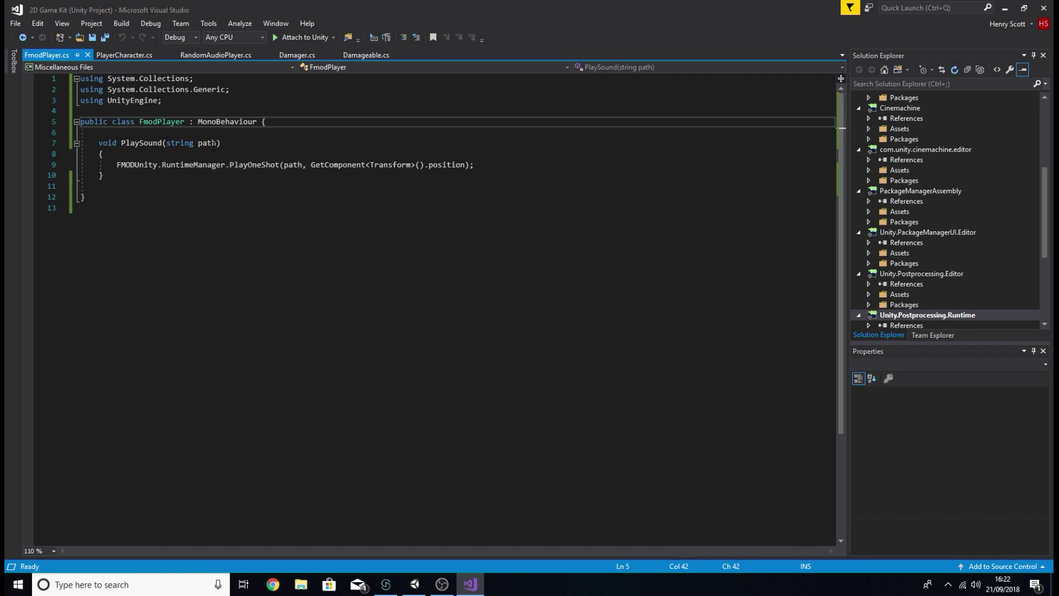
pyautogui.moveTo(193, 143); pyautogui.dragTo(172, 143)
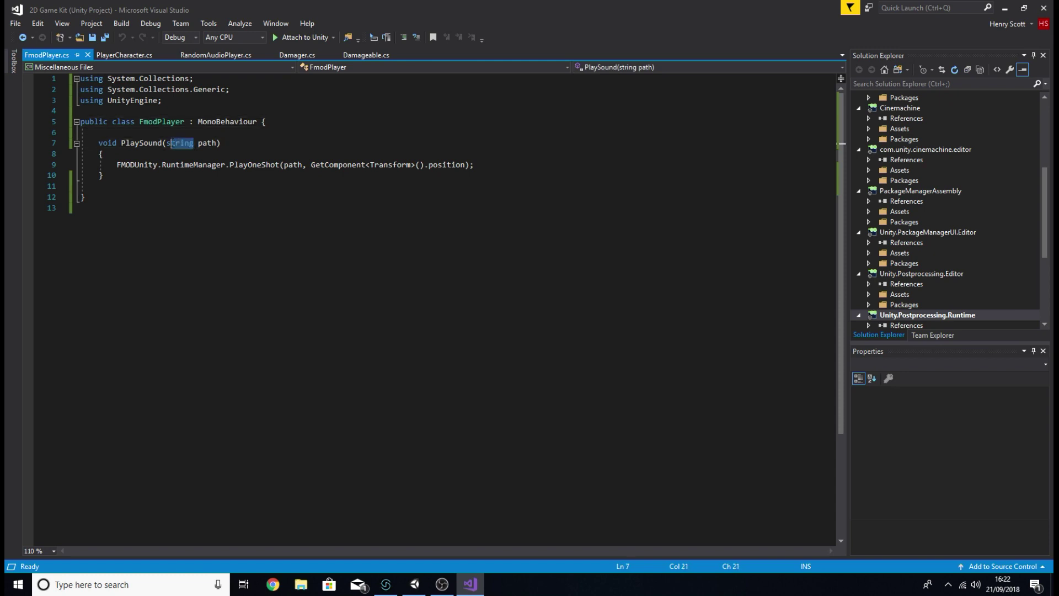
pyautogui.click(225, 132)
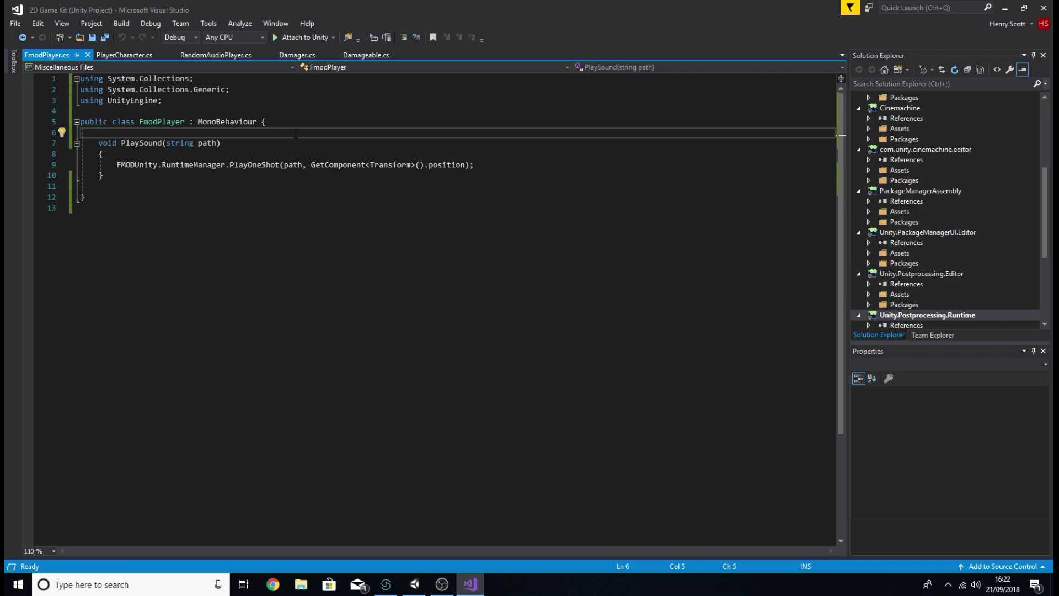
# Show the Ellen_Melee event in FMOD Studio, and return to Visual Studio to examine the PlayOneShot line in FmodPlayer.cs
pyautogui.click(385, 584)
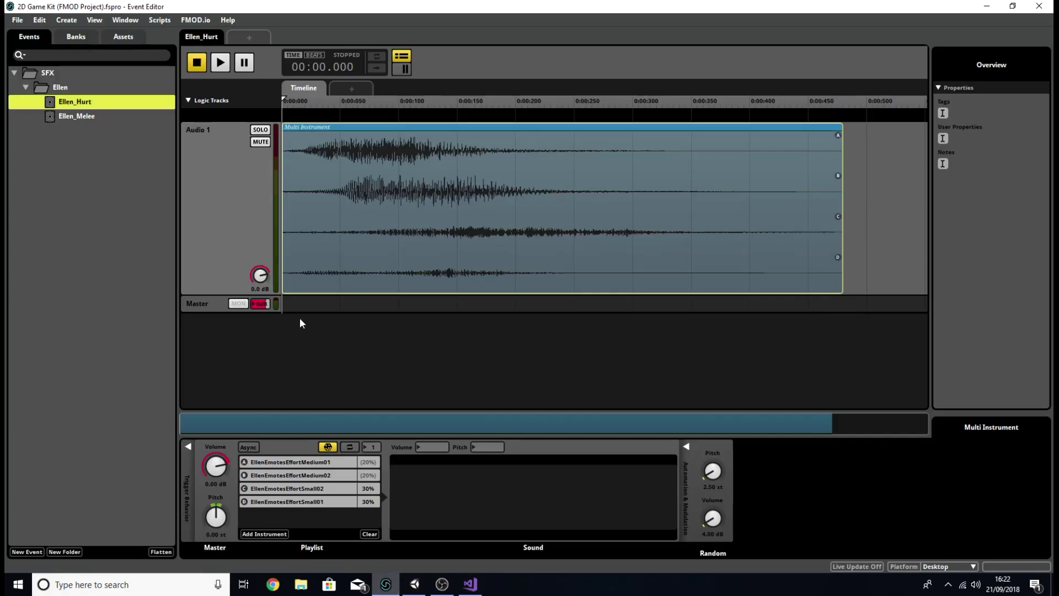
pyautogui.click(80, 115)
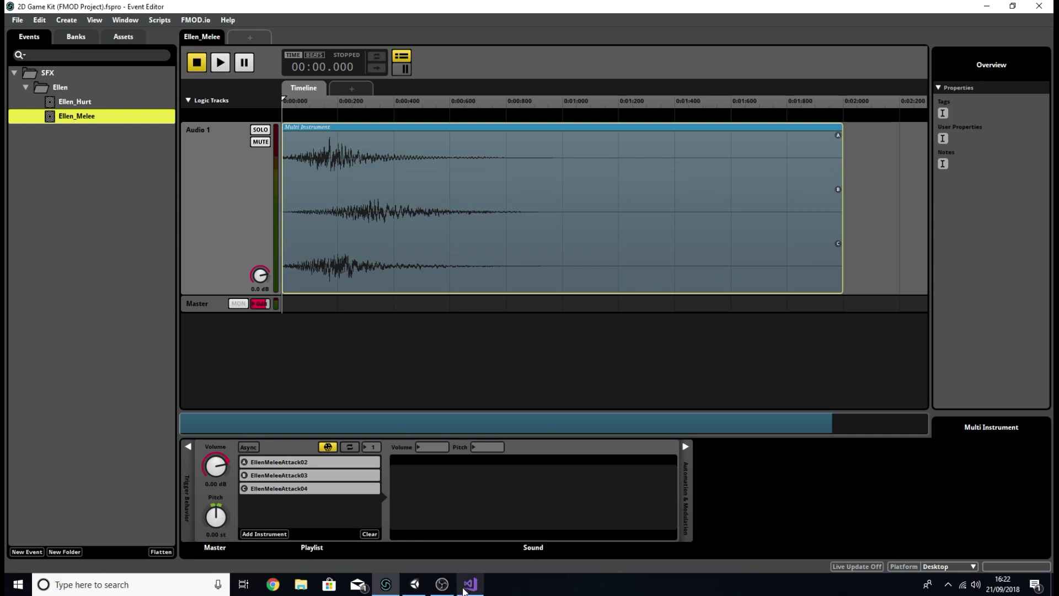
pyautogui.click(414, 584)
pyautogui.click(470, 584)
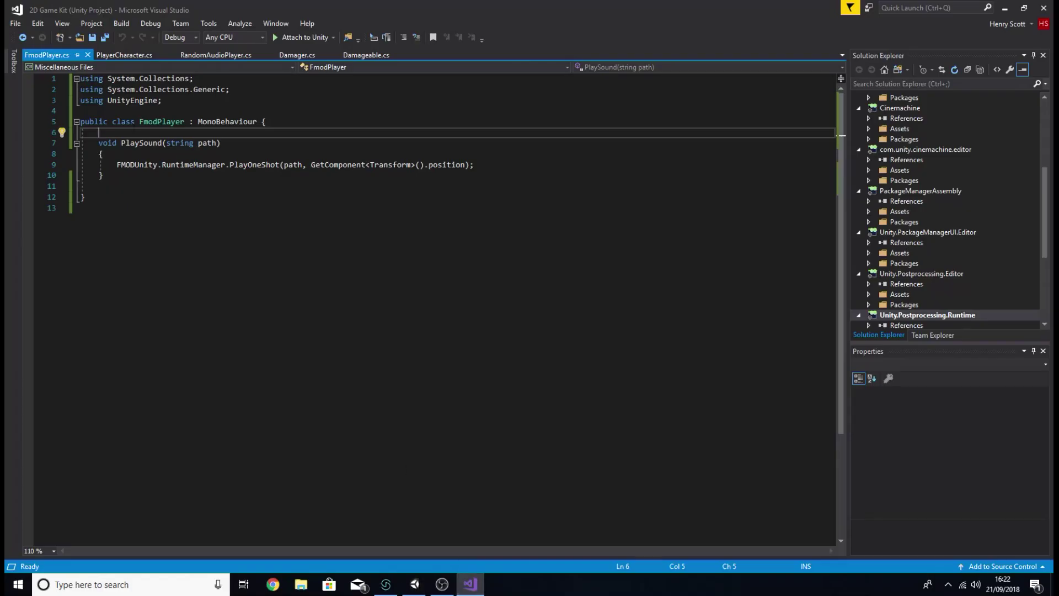
pyautogui.moveTo(117, 164); pyautogui.dragTo(253, 180)
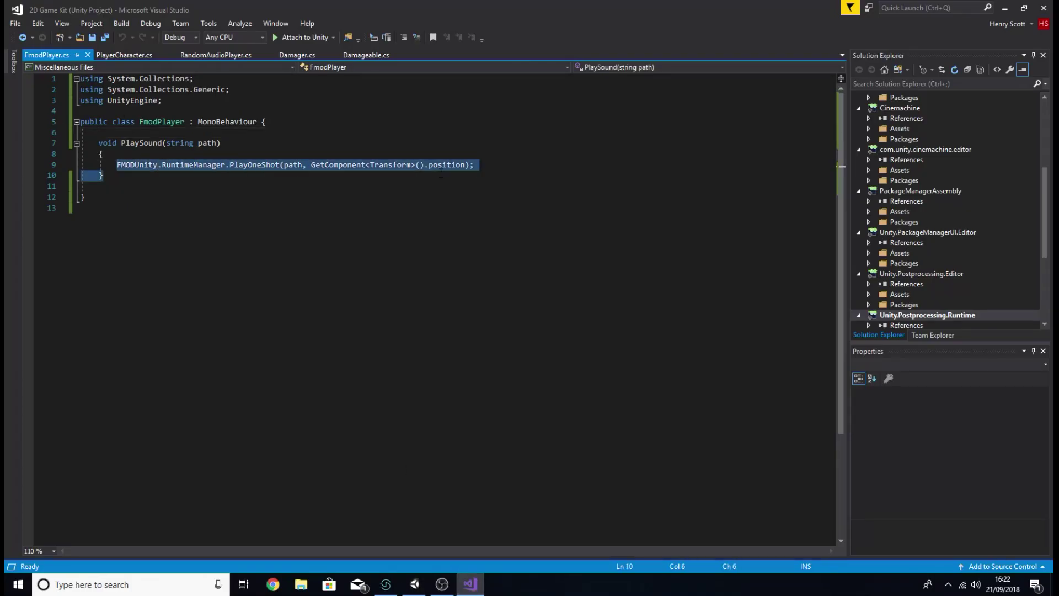
pyautogui.click(476, 165)
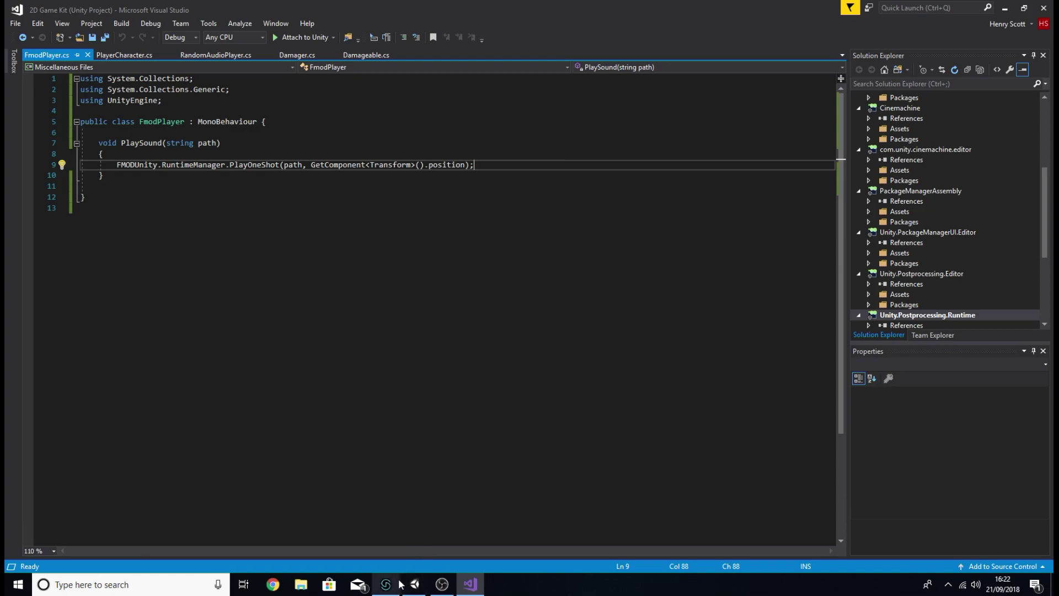
# Switch to Unity, reselect the Ellen_Melee1 clip, and select its PlaySound animation event at frame 0 to show the event's settings
pyautogui.click(415, 584)
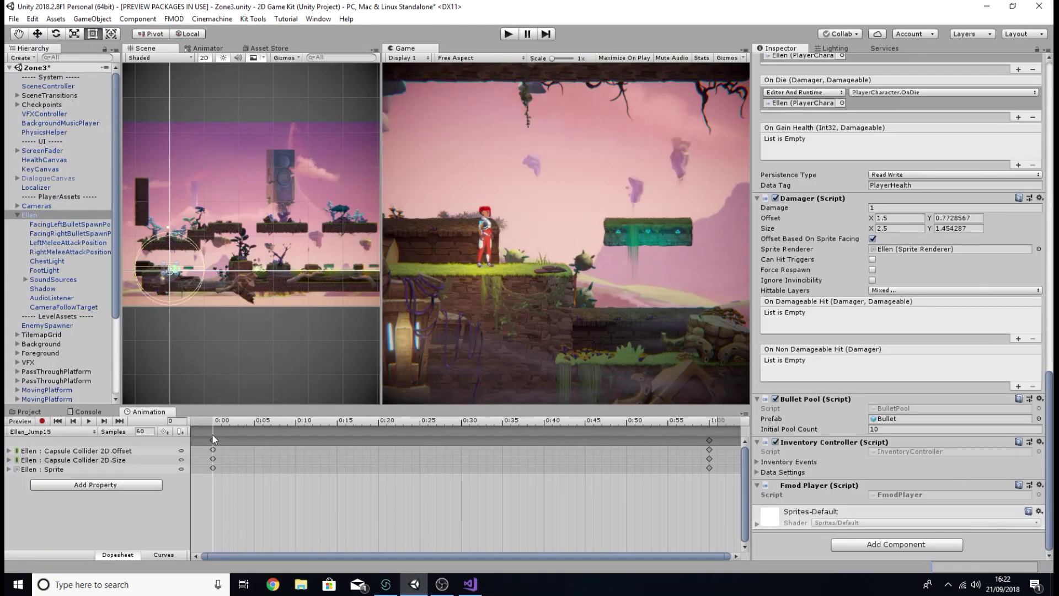
pyautogui.click(30, 412)
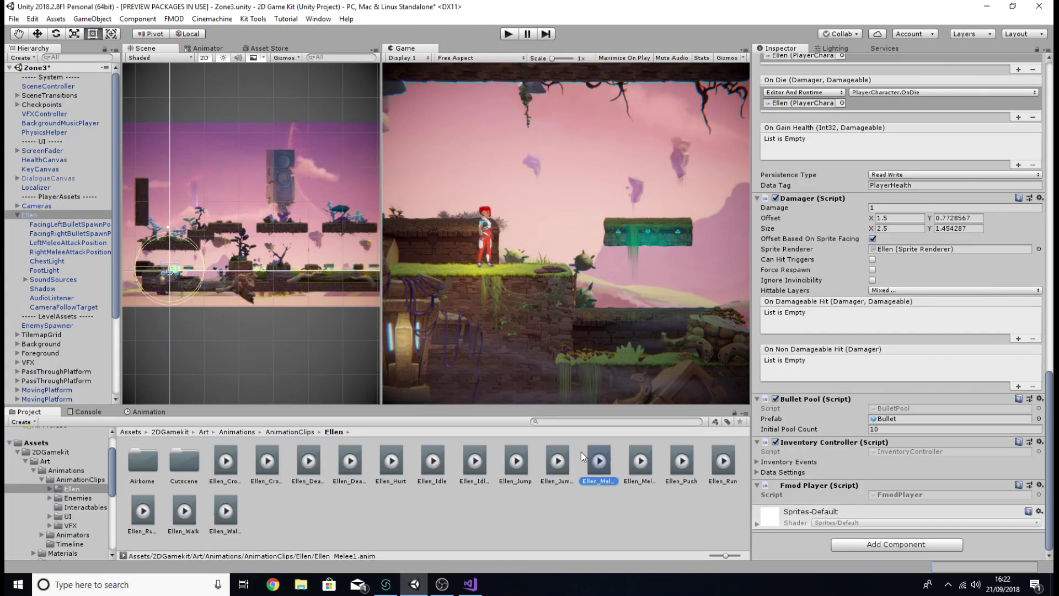
pyautogui.click(145, 412)
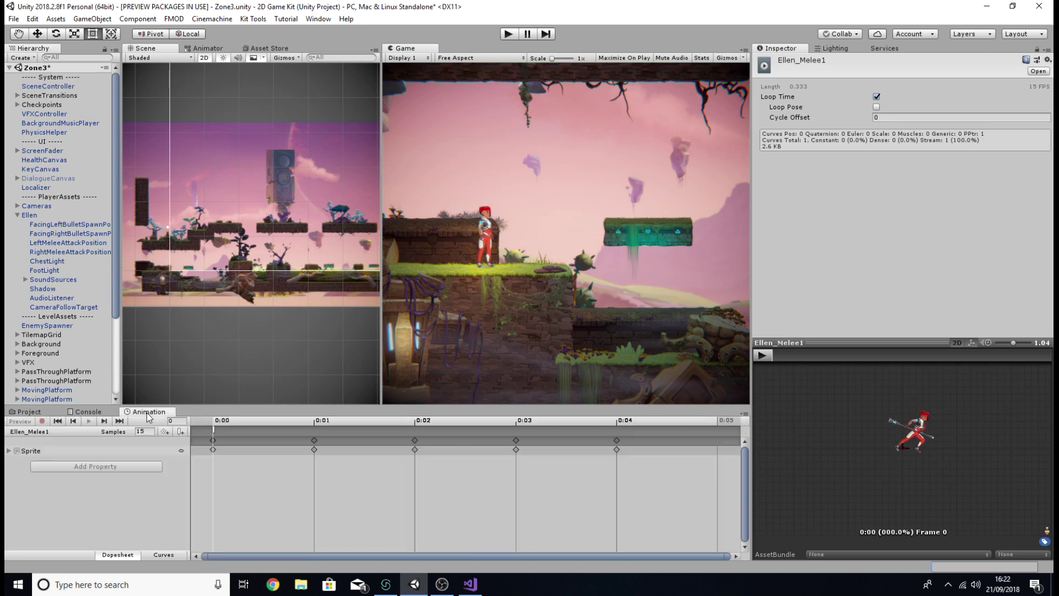
pyautogui.click(213, 429)
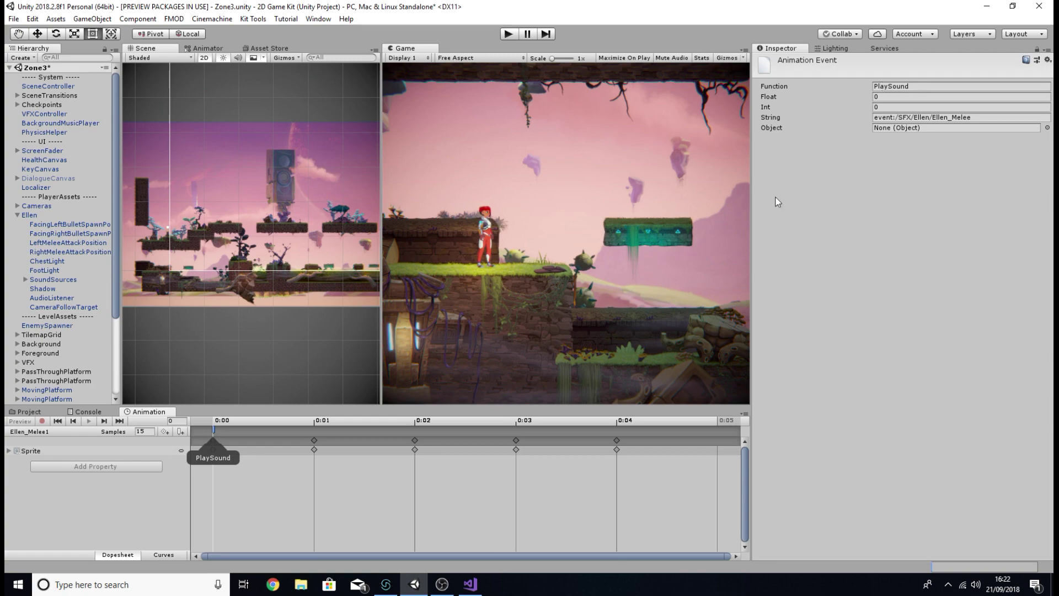
# Compare the animation event's Function and String fields in Unity with the PlaySound method in Visual Studio and the Ellen_Melee event in FMOD Studio
pyautogui.moveTo(470, 584)
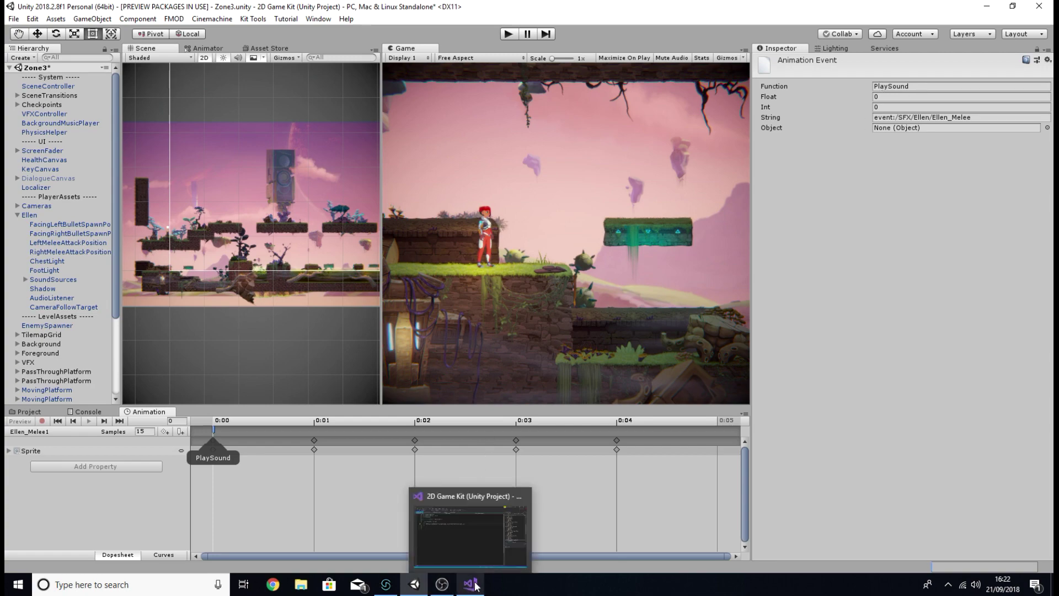
pyautogui.click(475, 551)
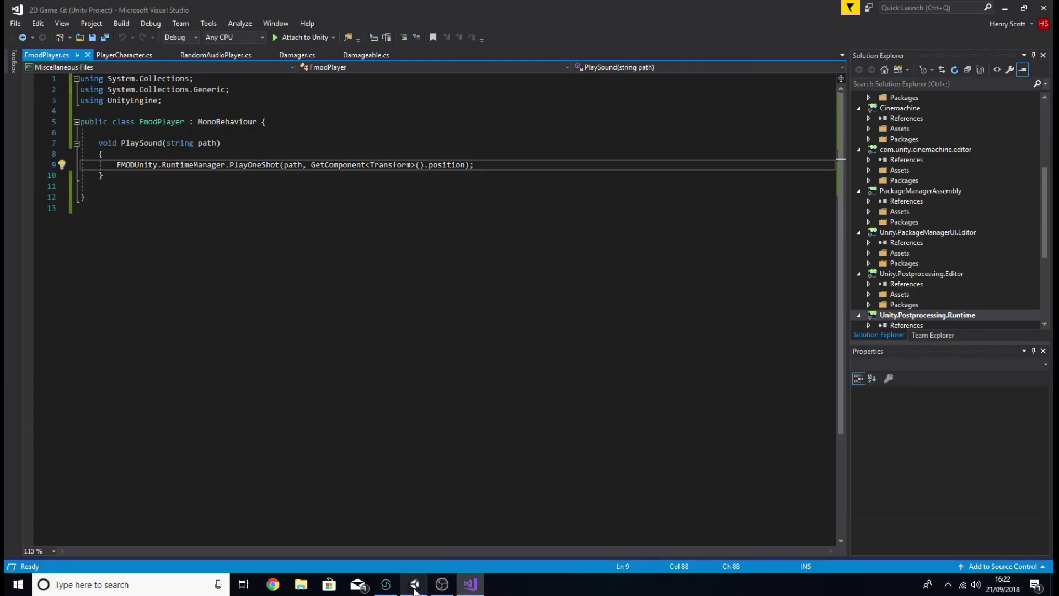
pyautogui.click(414, 584)
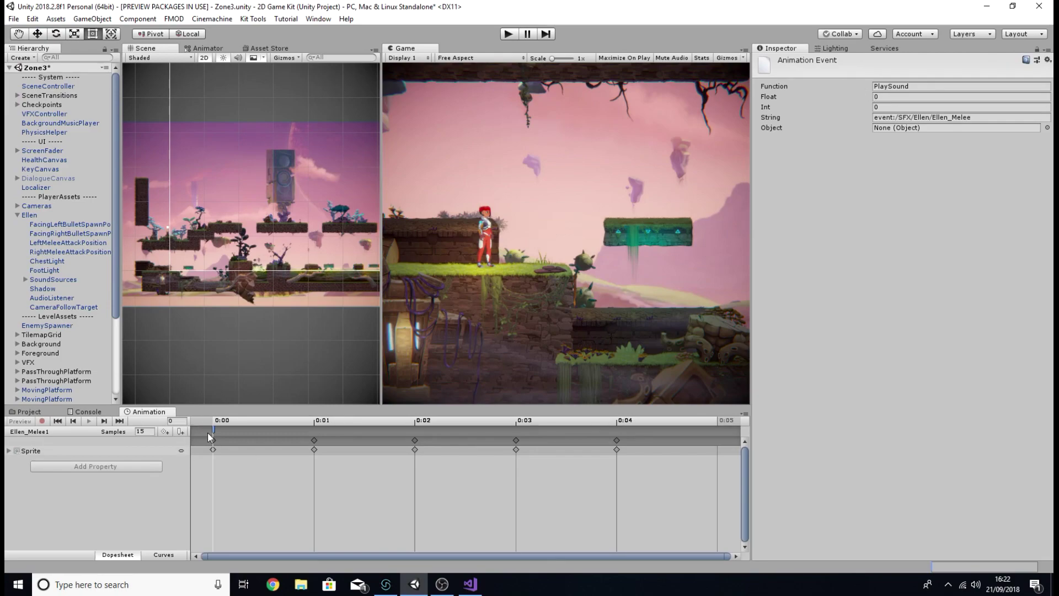
pyautogui.click(470, 585)
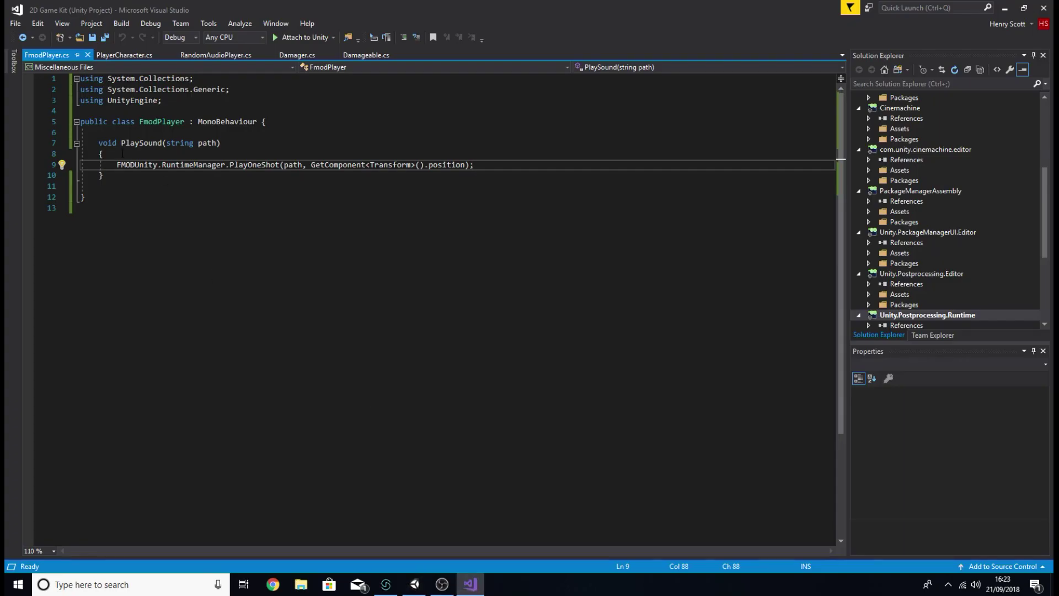
pyautogui.click(424, 585)
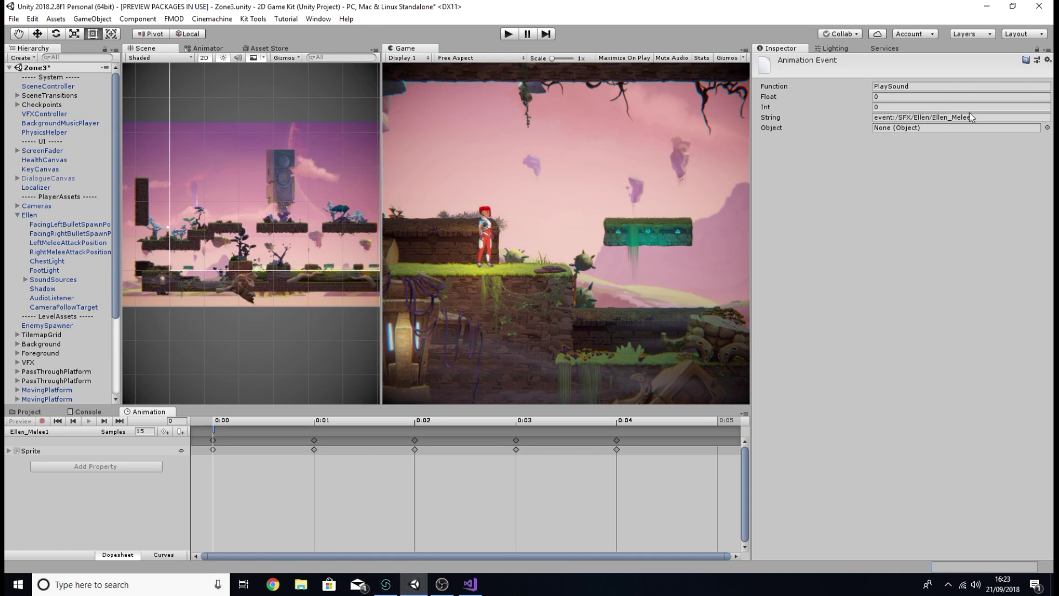
pyautogui.click(385, 584)
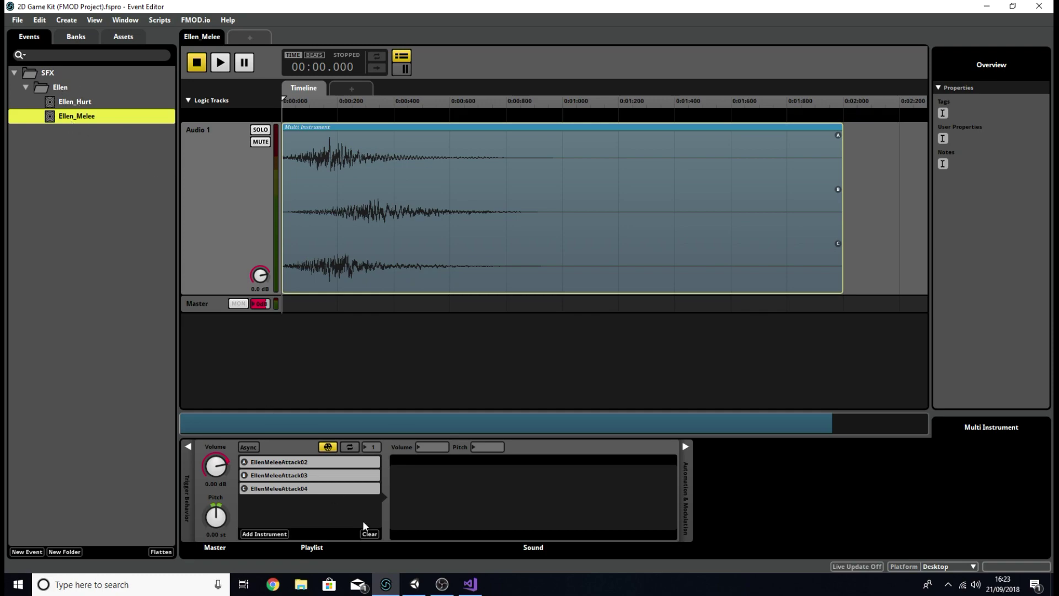
pyautogui.click(468, 584)
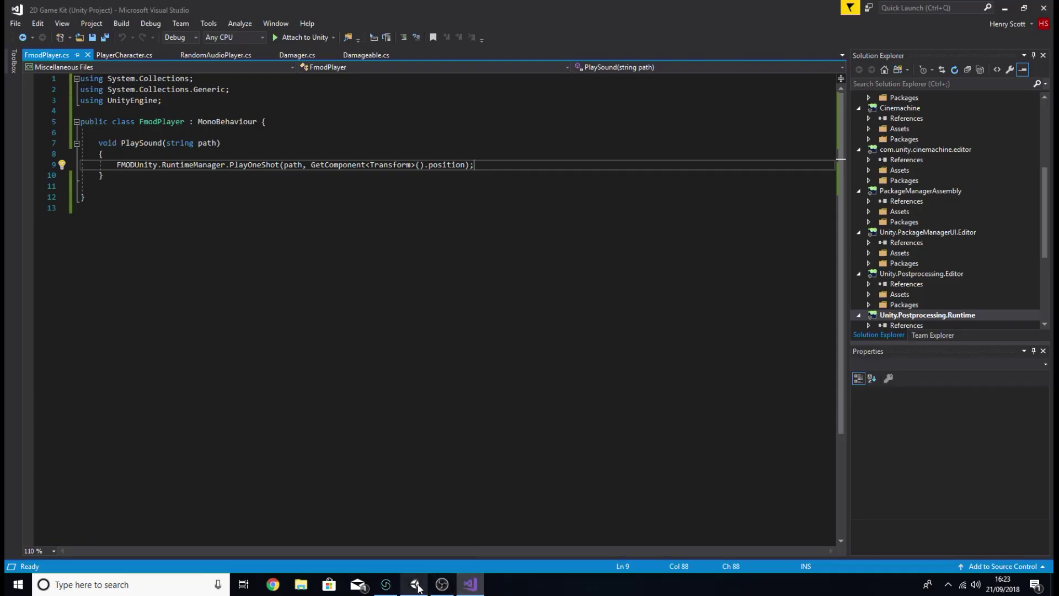
# Copy the String value event:/SFX/Ellen/Ellen_Melee from the frame 0 animation event in Unity
pyautogui.click(414, 584)
pyautogui.click(982, 117)
pyautogui.hotkey('ctrl', 'c')
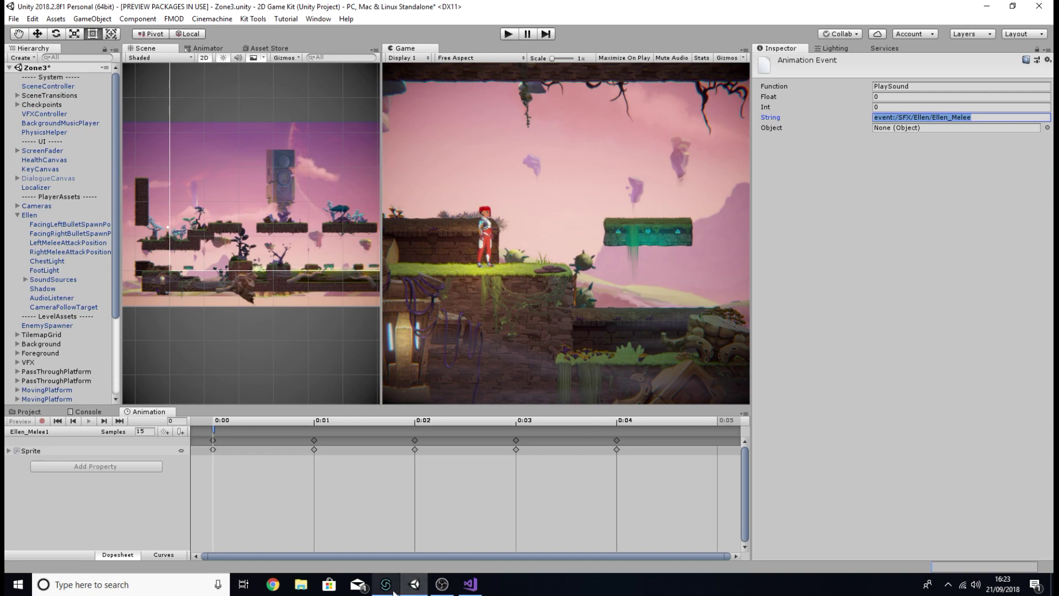
pyautogui.click(469, 584)
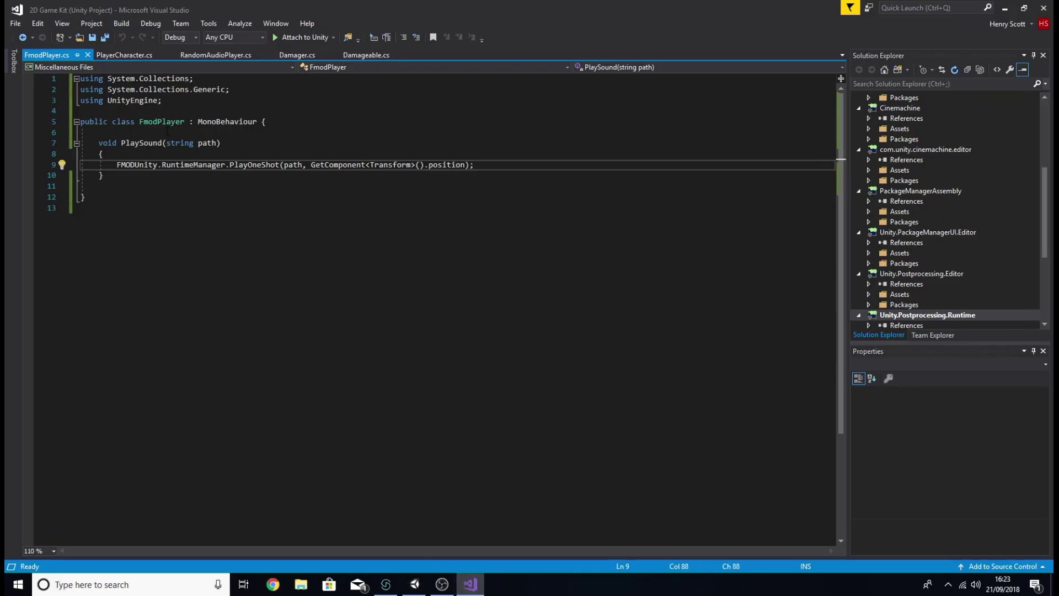
pyautogui.hotkey('alt', 'Tab')
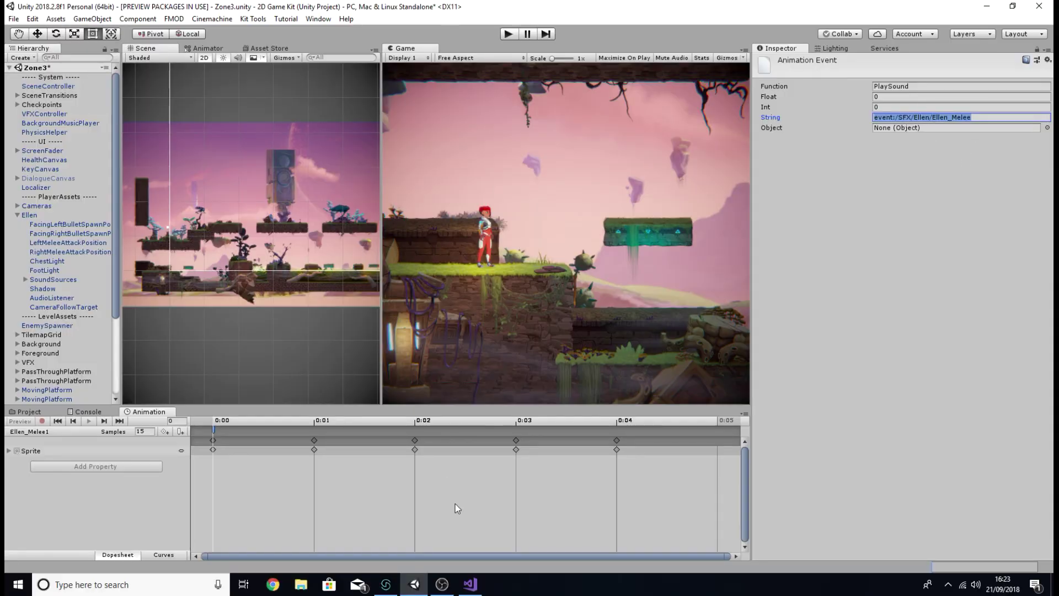
# In Visual Studio, replace the path parameter name in the PlaySound signature with the copied event:/SFX/Ellen/Ellen_Melee
pyautogui.click(470, 585)
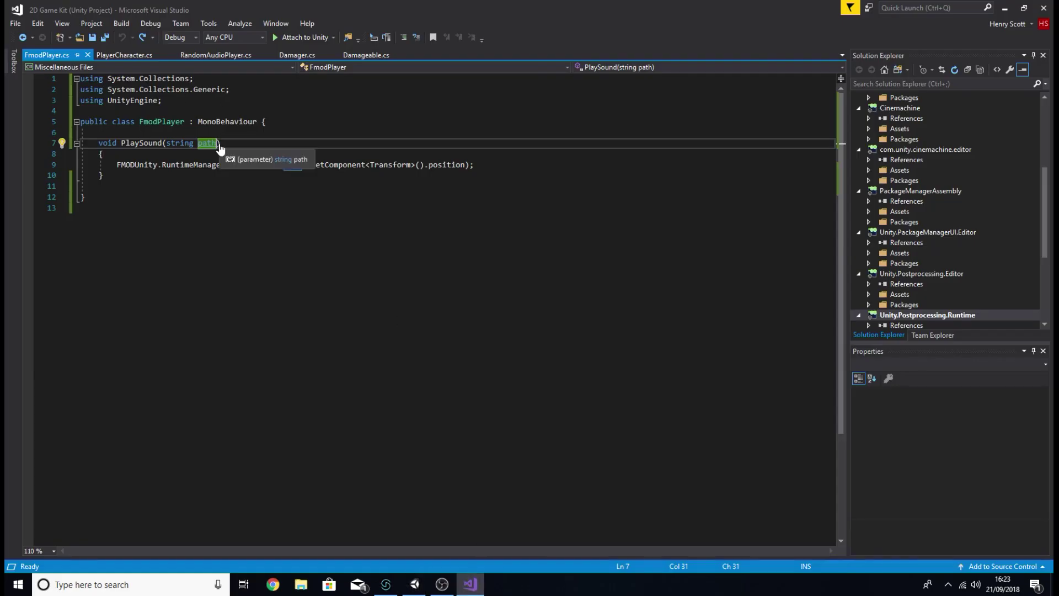
pyautogui.hotkey('ctrl', 'v')
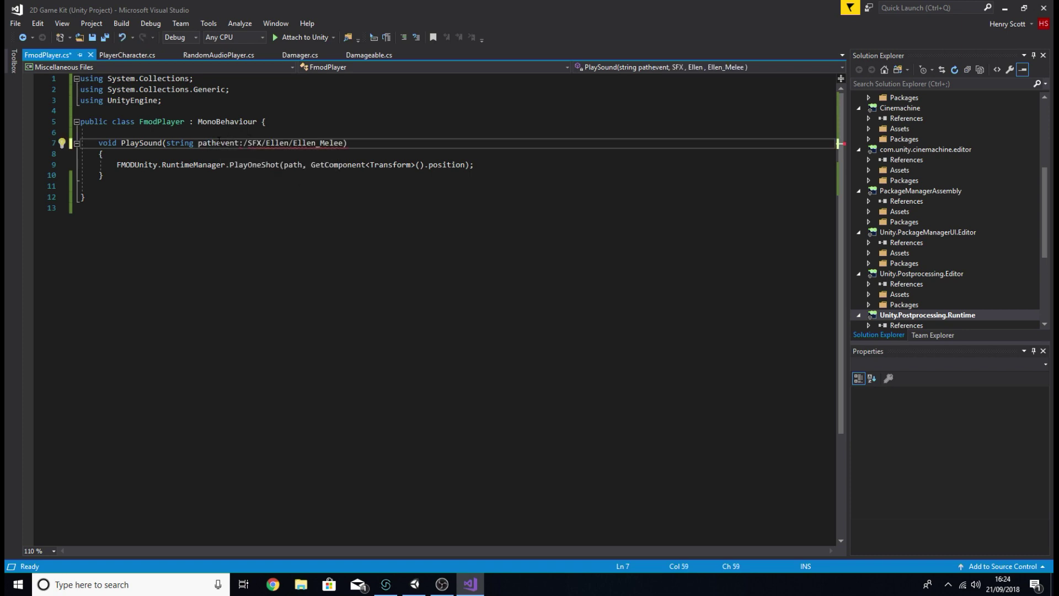
pyautogui.click(219, 143)
pyautogui.press('BackSpace')
pyautogui.press('BackSpace')
pyautogui.press('BackSpace')
pyautogui.press('BackSpace')
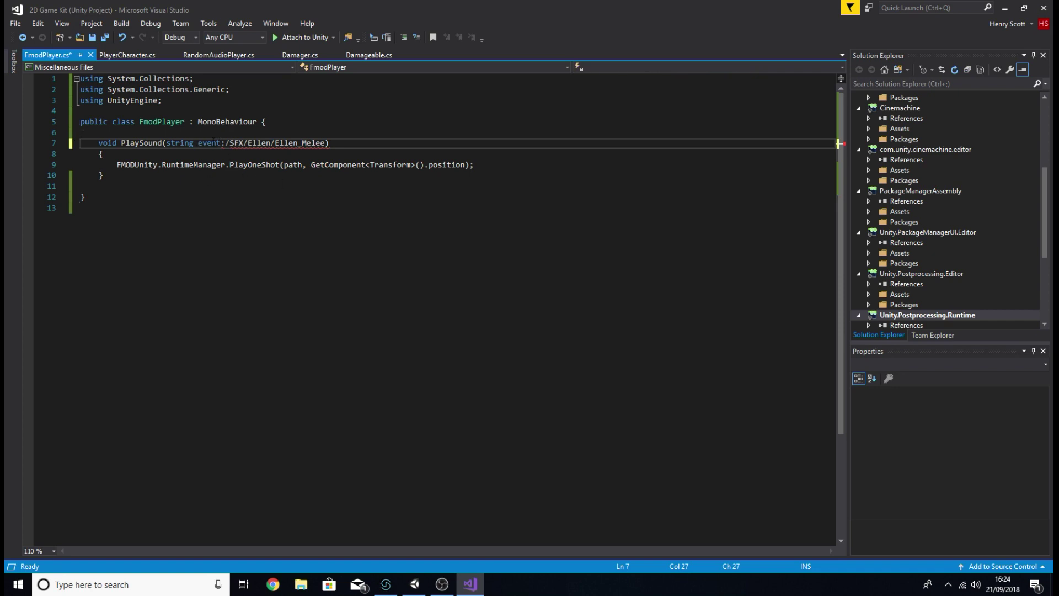
# Try replacing the path argument in the PlayOneShot call with event:/SFX/Ellen/Ellen_Melee, and undo that replacement
pyautogui.moveTo(203, 142)
pyautogui.click(298, 164)
pyautogui.doubleClick(296, 164)
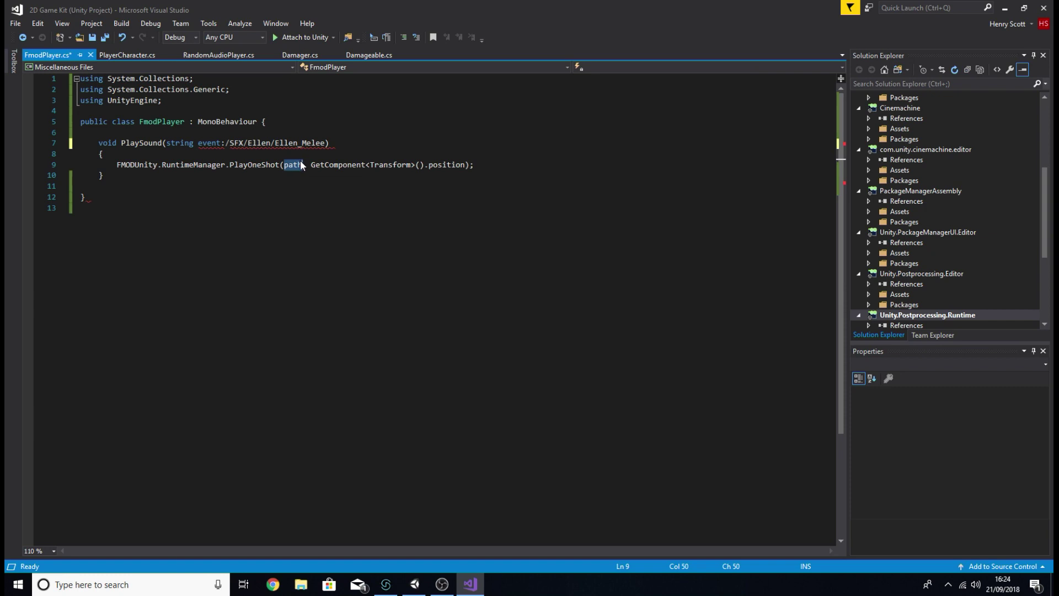
pyautogui.write('event:/SFX/Ellen/Ellen_Melee')
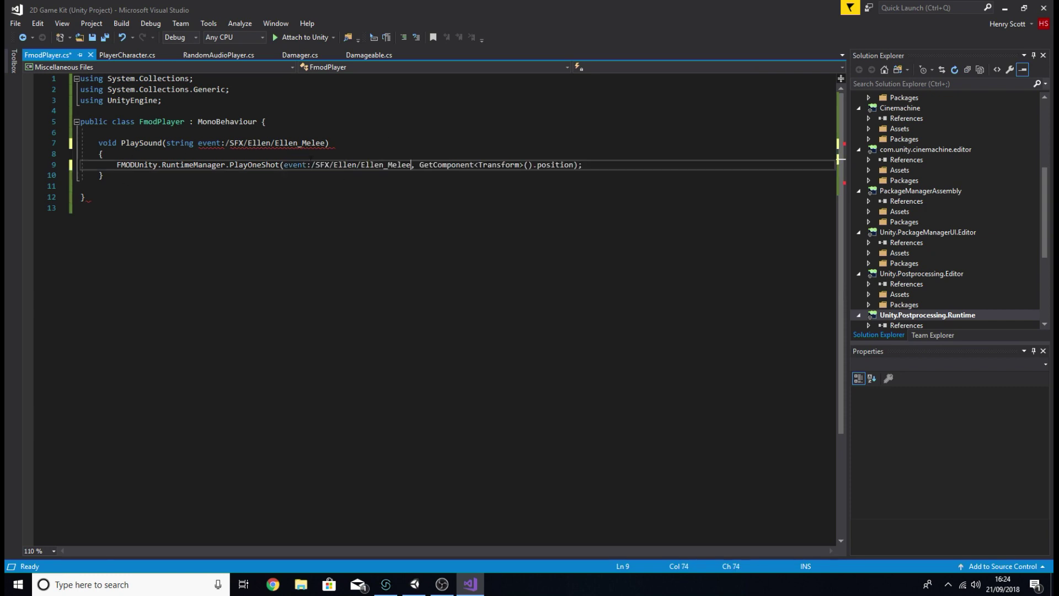
pyautogui.hotkey('ctrl', 'z')
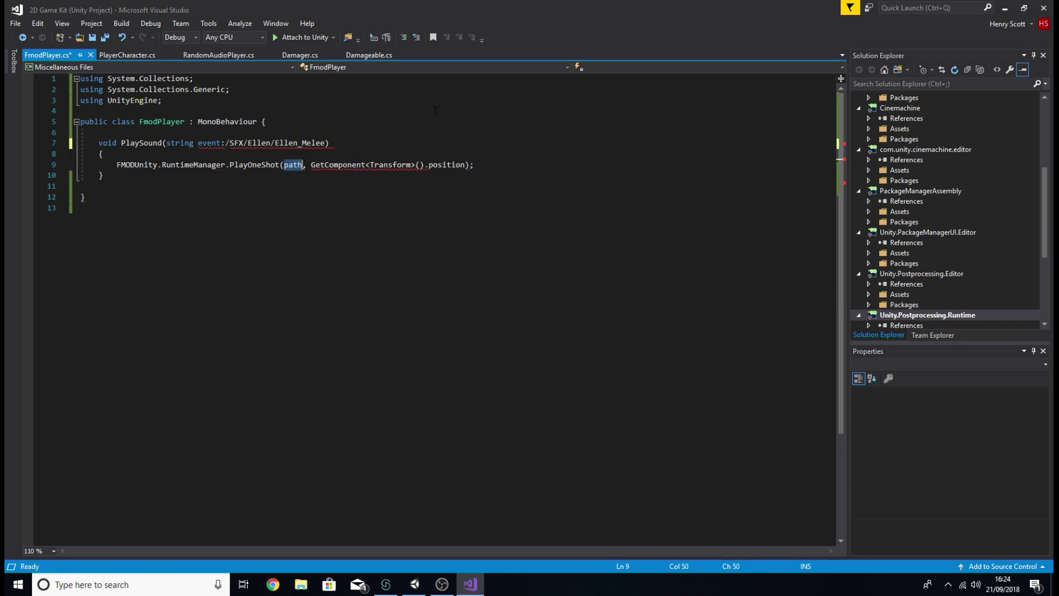
# Undo the edits to the PlaySound signature so its string parameter is named path again, and save the FmodPlayer script
pyautogui.click(199, 142)
pyautogui.write('pa')
pyautogui.hotkey('ctrl', 'z')
pyautogui.hotkey('ctrl', 'z')
pyautogui.hotkey('ctrl', 'z')
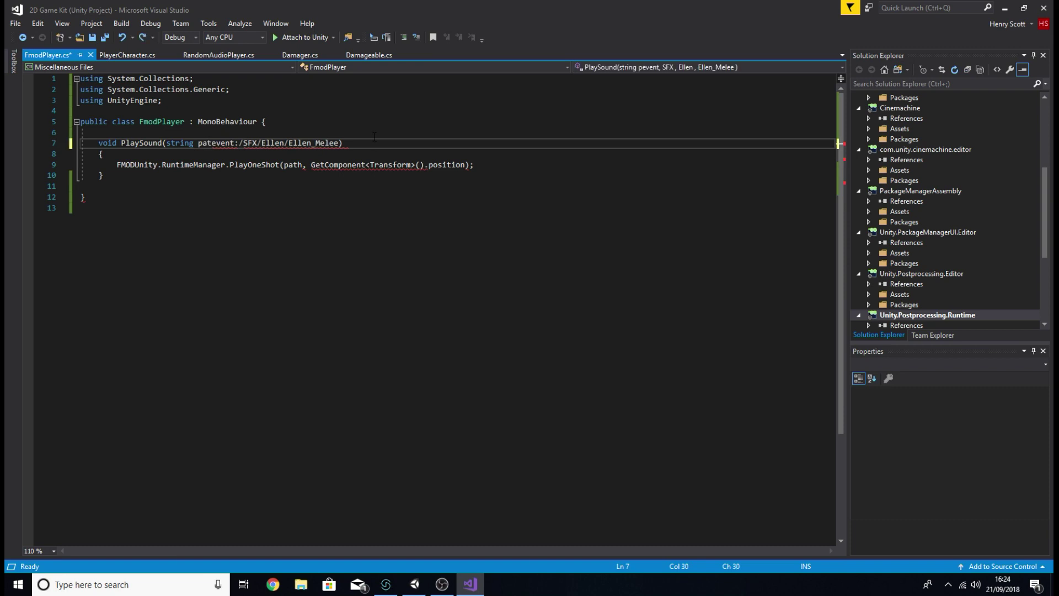
pyautogui.hotkey('ctrl', 's')
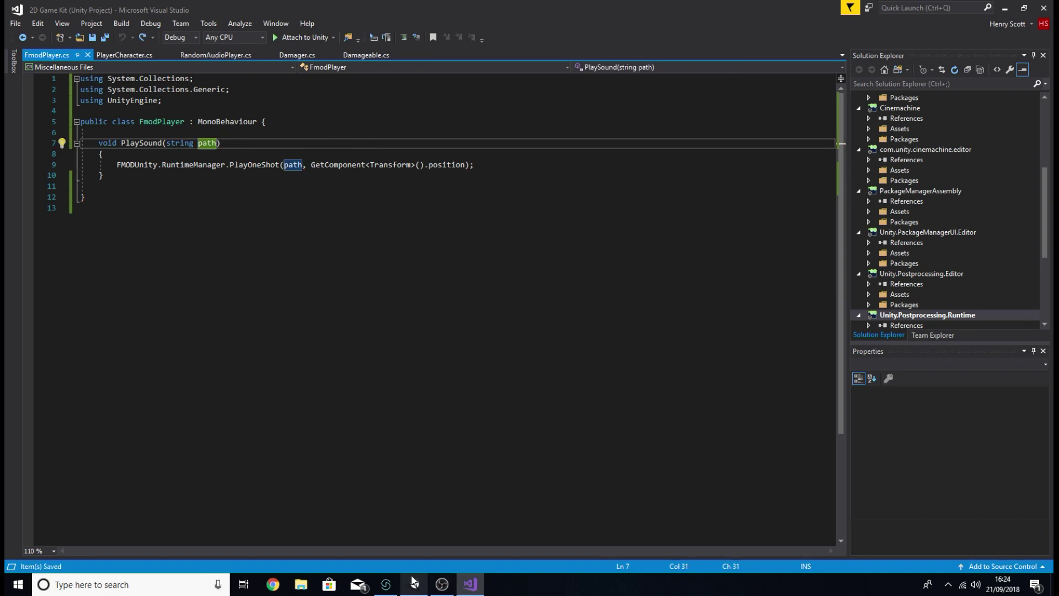
# Switch to Unity, run the Zone3 scene and move Ellen across the level into the cave to collect her weapon
pyautogui.click(414, 584)
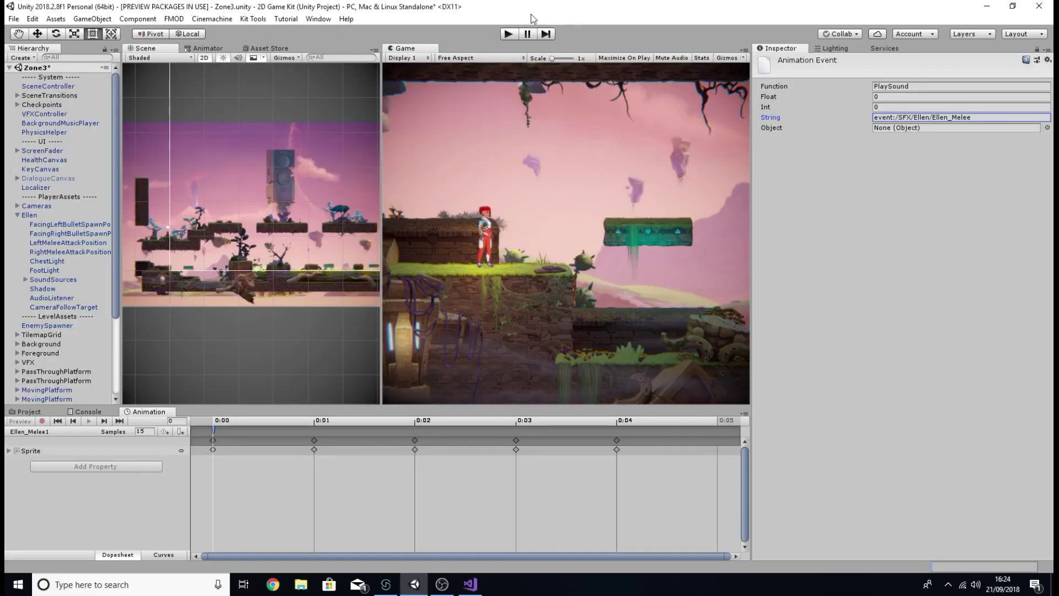
pyautogui.click(509, 33)
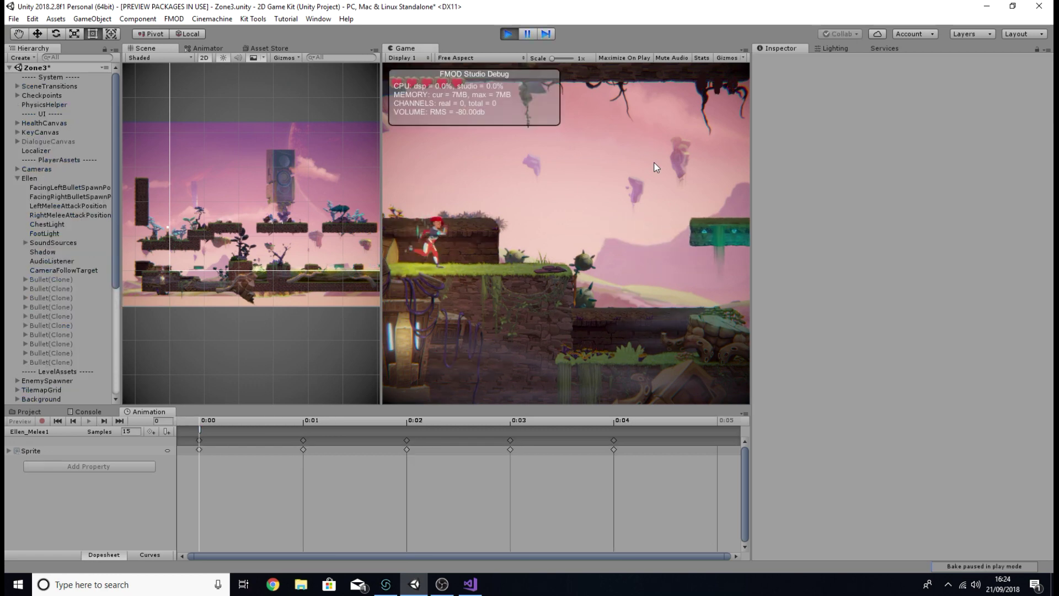
pyautogui.press('d')
pyautogui.press('space')
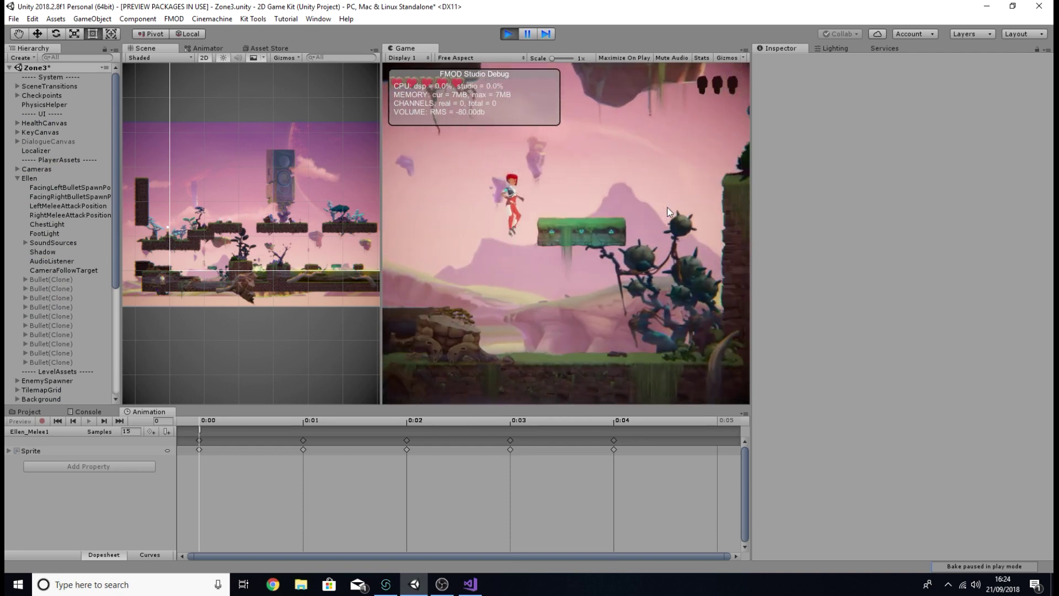
pyautogui.press('space')
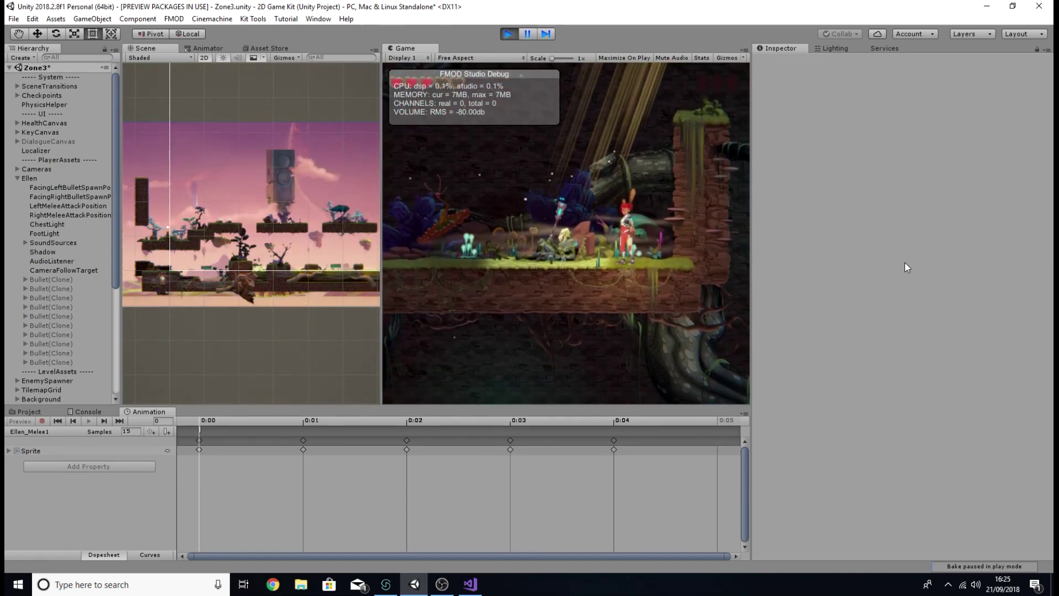
pyautogui.press('a')
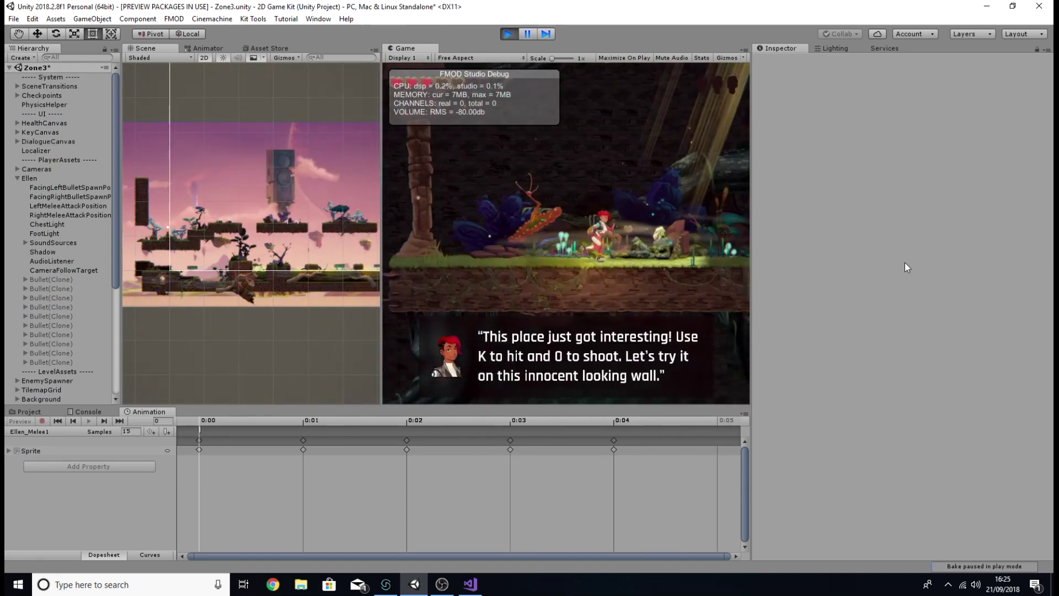
# Test the FMOD melee sound by making Ellen attack repeatedly while moving through the cave, and end the playtest
pyautogui.press('k')
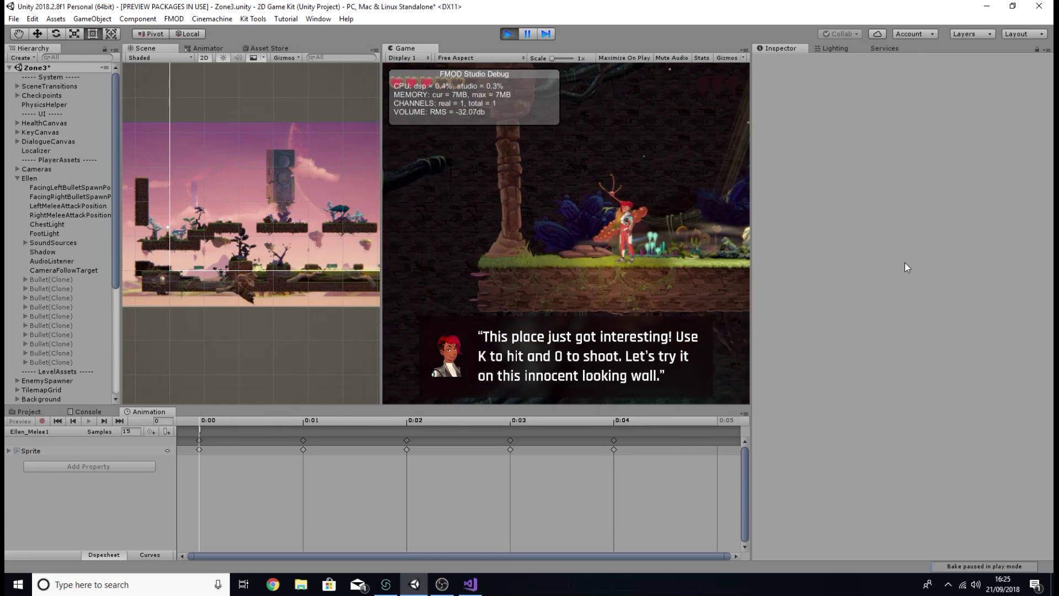
pyautogui.press('k')
pyautogui.press('a')
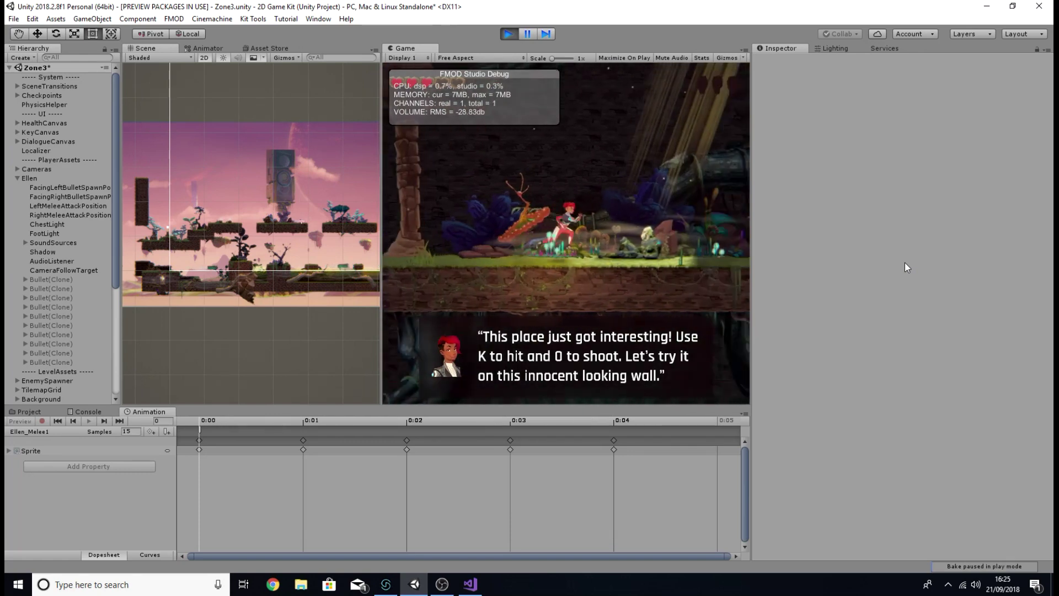
pyautogui.press('a')
pyautogui.press('k')
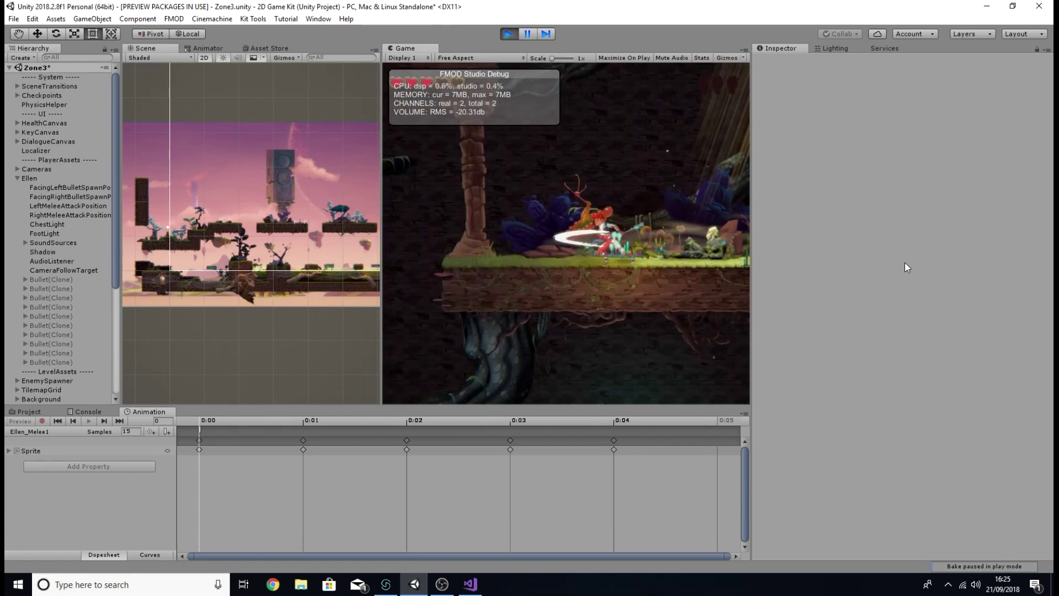
pyautogui.press('d')
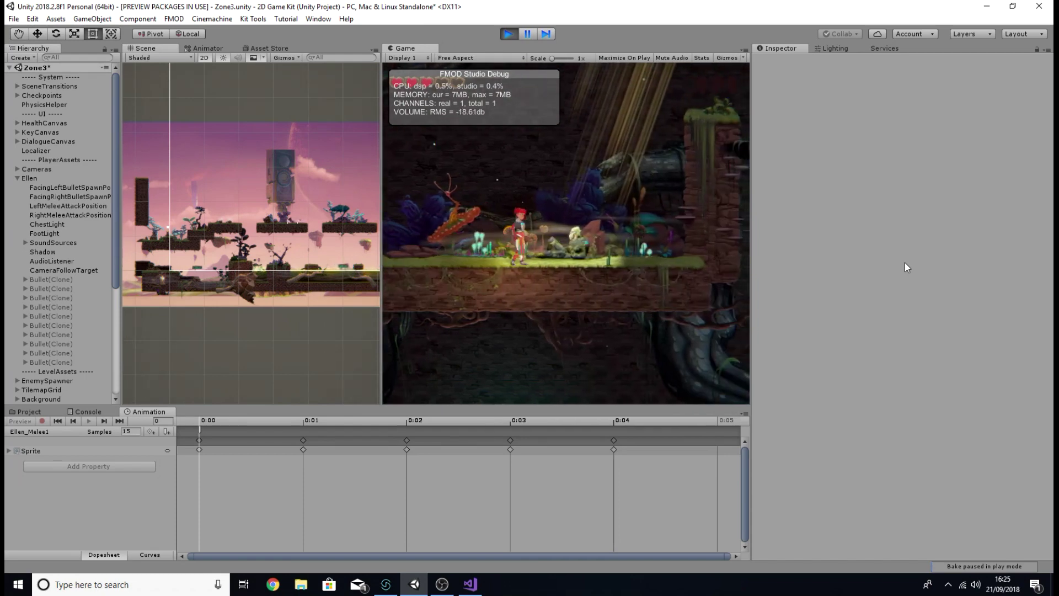
pyautogui.press('k')
pyautogui.press('k')
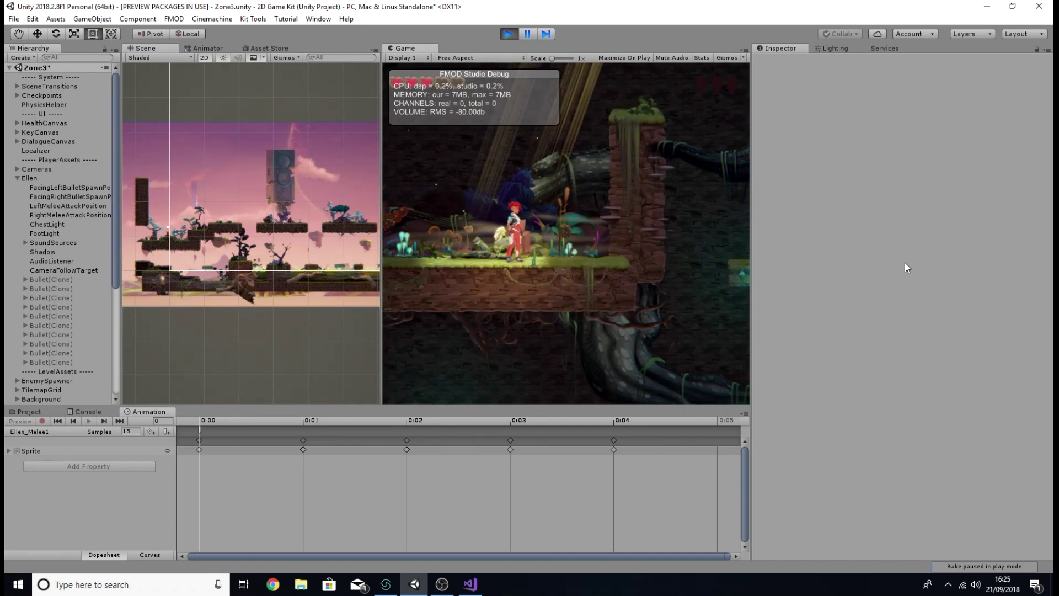
pyautogui.press('Escape')
pyautogui.click(505, 34)
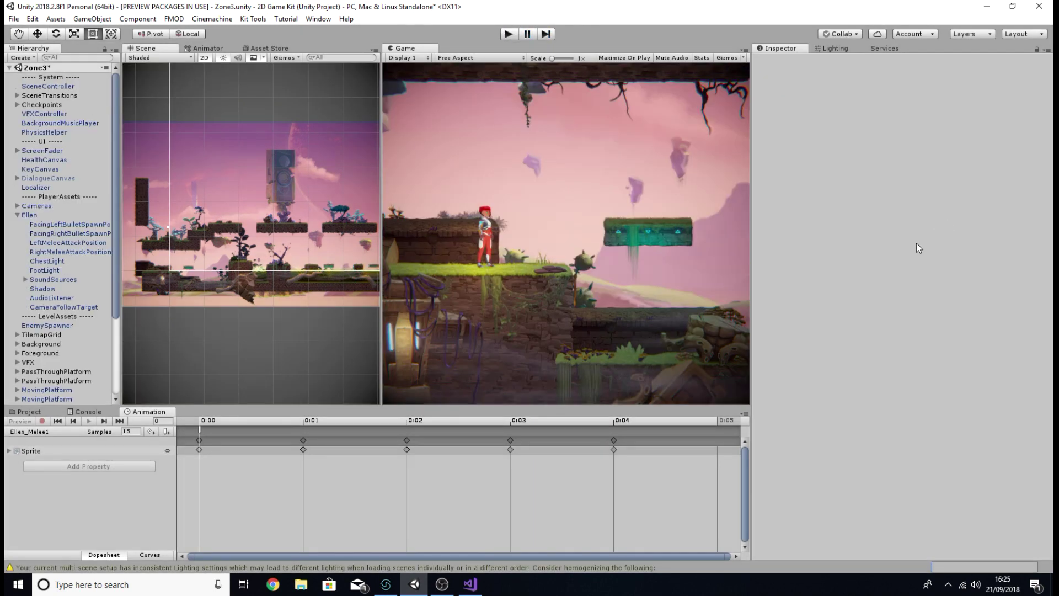